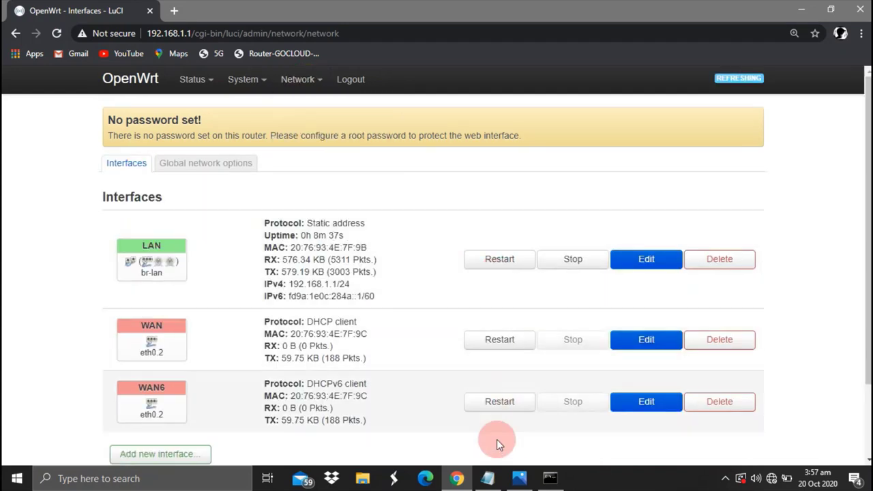
{"action": "left_click", "coordinate": [488, 479]}
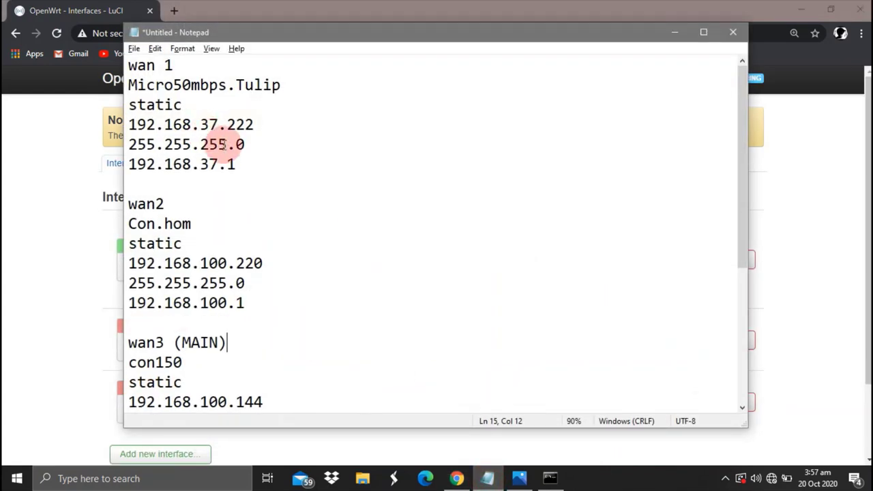
{"action": "left_click_drag", "start_coordinate": [279, 164], "coordinate": [127, 64]}
{"action": "left_click", "coordinate": [195, 127]}
{"action": "left_click", "coordinate": [267, 123]}
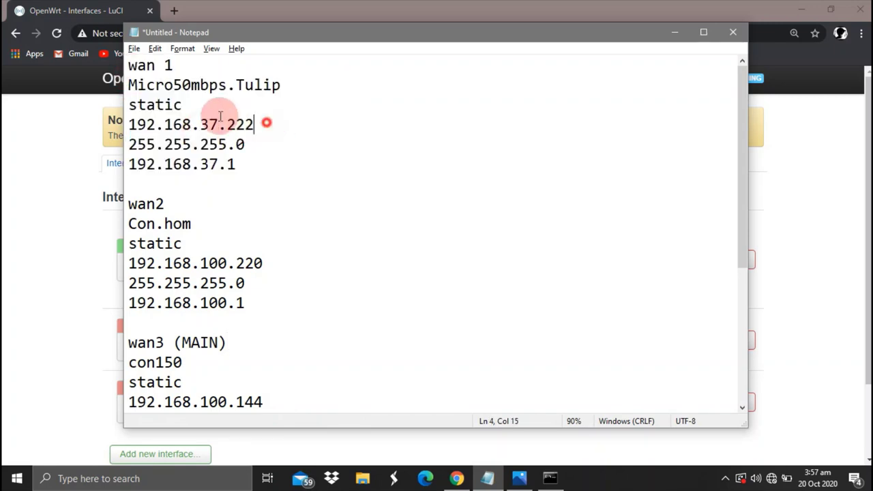
{"action": "left_click_drag", "start_coordinate": [267, 124], "coordinate": [130, 124]}
{"action": "left_click", "coordinate": [237, 164]}
{"action": "left_click_drag", "start_coordinate": [237, 164], "coordinate": [128, 165]}
{"action": "left_click", "coordinate": [258, 303]}
{"action": "left_click_drag", "start_coordinate": [258, 302], "coordinate": [123, 303]}
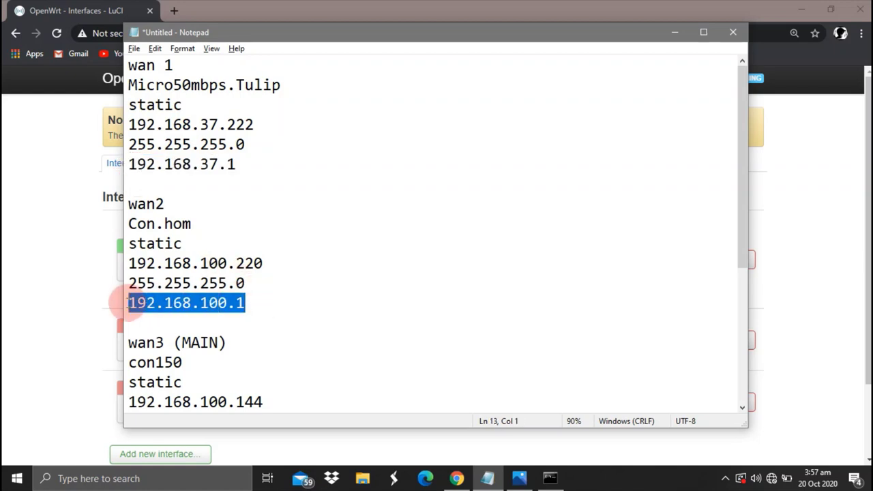
{"action": "scroll", "coordinate": [133, 303], "scroll_direction": "down", "scroll_amount": 3}
{"action": "left_click_drag", "start_coordinate": [255, 263], "coordinate": [92, 272]}
{"action": "left_click_drag", "start_coordinate": [237, 401], "coordinate": [125, 403]}
{"action": "scroll", "coordinate": [172, 321], "scroll_direction": "up", "scroll_amount": 3}
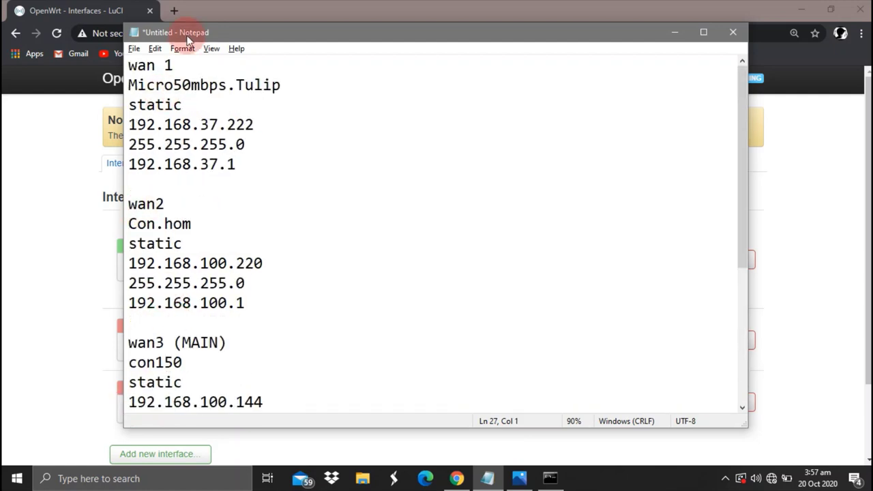
{"action": "left_click", "coordinate": [129, 65]}
{"action": "scroll", "coordinate": [194, 221], "scroll_direction": "down", "scroll_amount": 4}
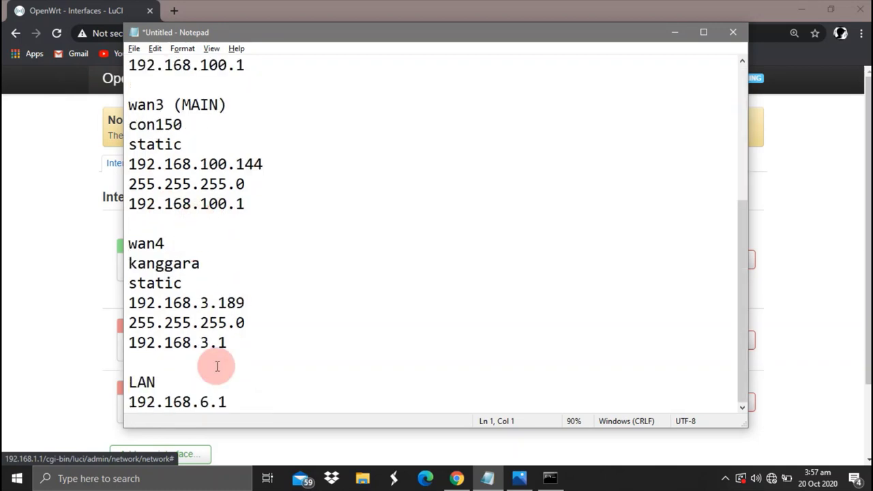
{"action": "left_click", "coordinate": [255, 410]}
{"action": "left_click_drag", "start_coordinate": [255, 410], "coordinate": [135, 384]}
{"action": "left_click", "coordinate": [228, 403]}
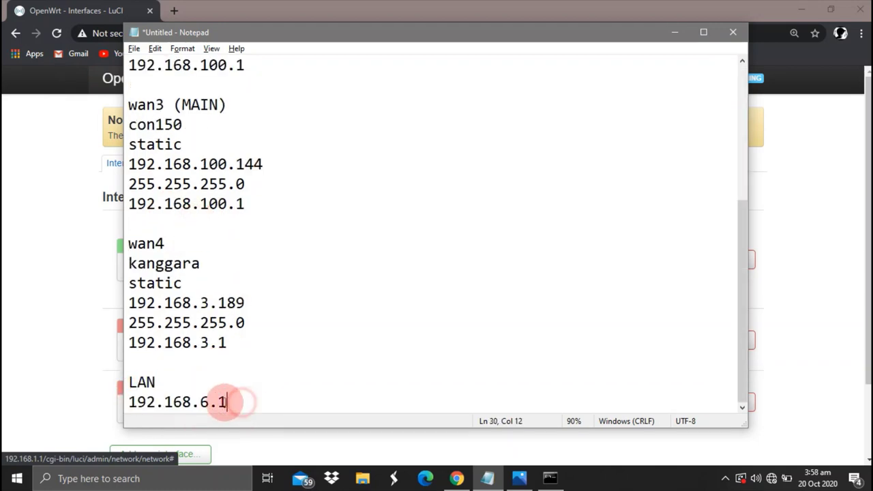
{"action": "left_click_drag", "start_coordinate": [228, 403], "coordinate": [128, 402]}
{"action": "left_click", "coordinate": [66, 357]}
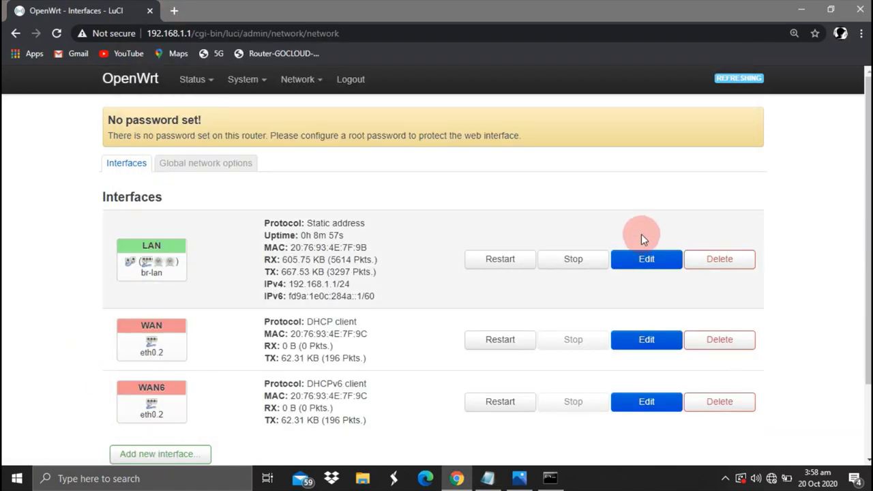
Open the LAN interface settings, confirm the Static address protocol, and close without saving.
{"action": "mouse_move", "coordinate": [297, 79]}
{"action": "left_click", "coordinate": [312, 112]}
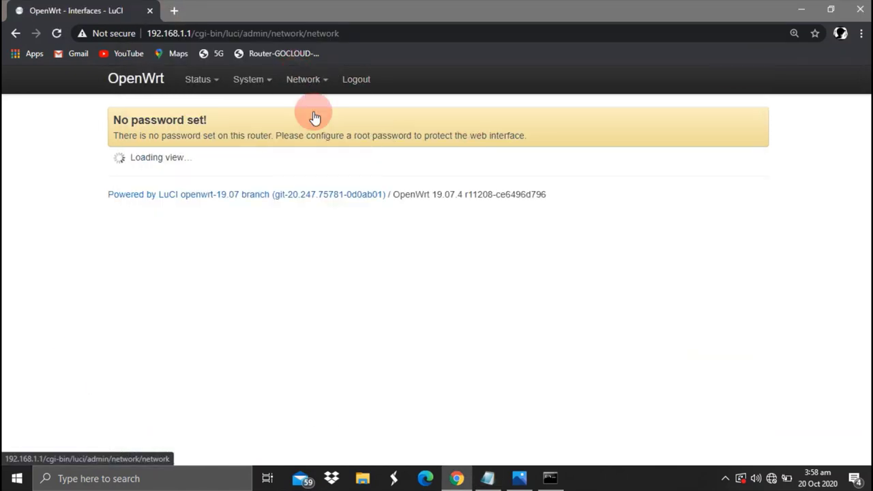
{"action": "left_click", "coordinate": [647, 263]}
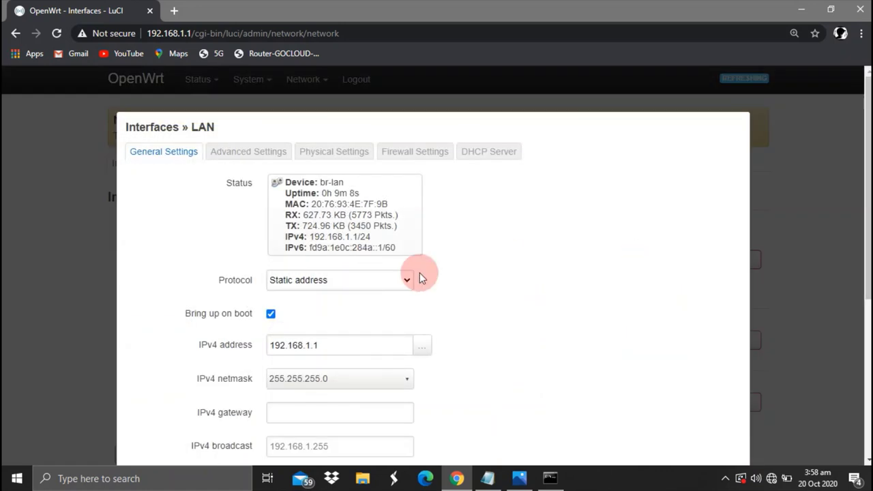
{"action": "left_click", "coordinate": [286, 283]}
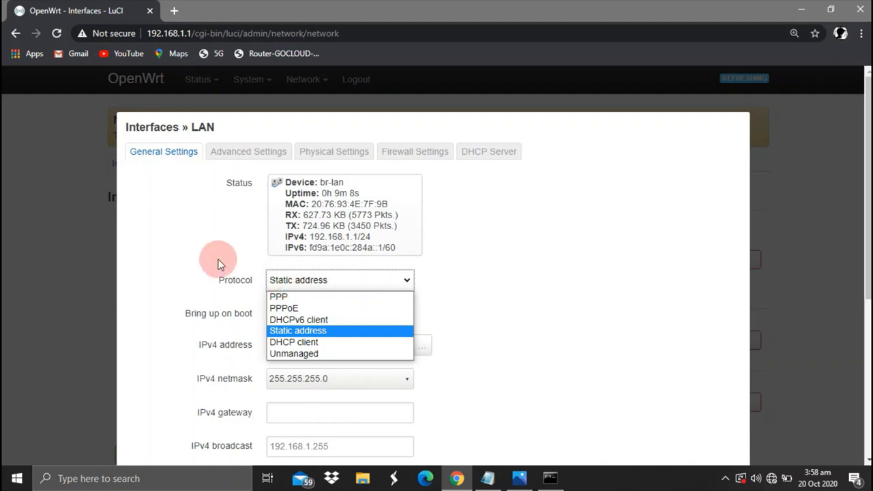
{"action": "left_click", "coordinate": [94, 260]}
{"action": "scroll", "coordinate": [182, 241], "scroll_direction": "down", "scroll_amount": 4}
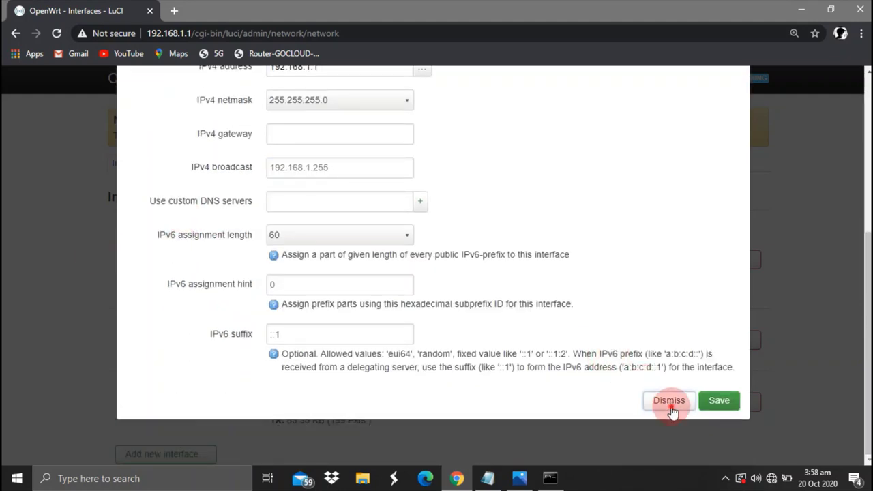
{"action": "left_click", "coordinate": [672, 403]}
Reopen LAN and set IPv4 address 192.168.6.1 and custom DNS server 192.168.6.1.
{"action": "mouse_move", "coordinate": [298, 79]}
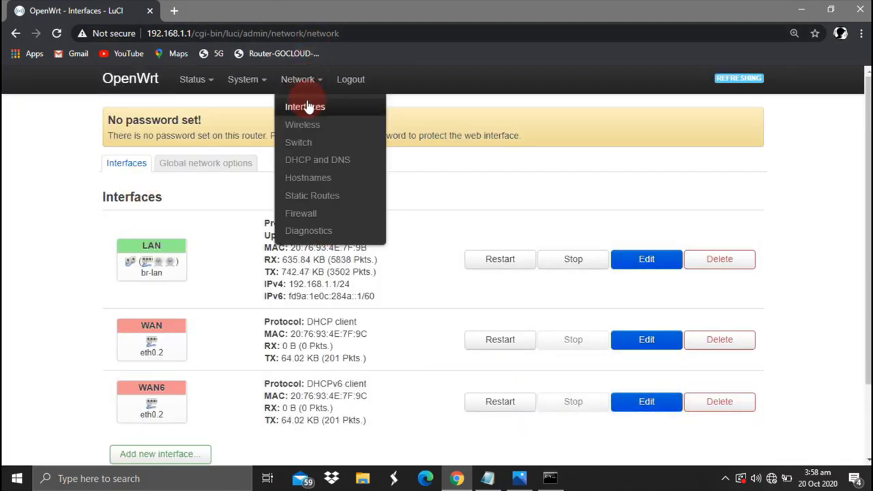
{"action": "left_click", "coordinate": [302, 108]}
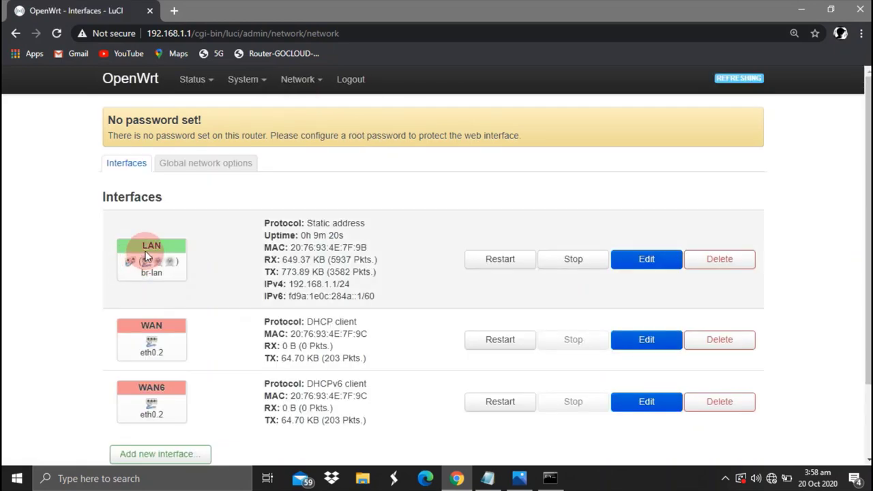
{"action": "left_click", "coordinate": [644, 260]}
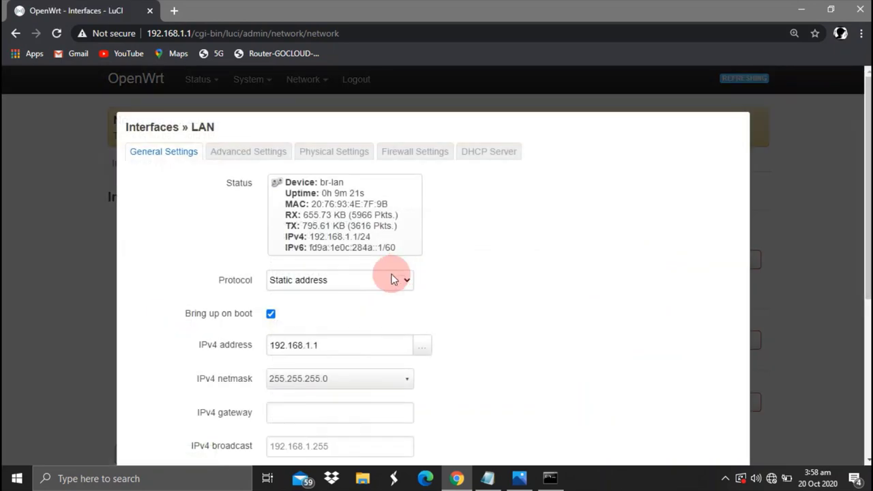
{"action": "scroll", "coordinate": [395, 277], "scroll_direction": "down", "scroll_amount": 1}
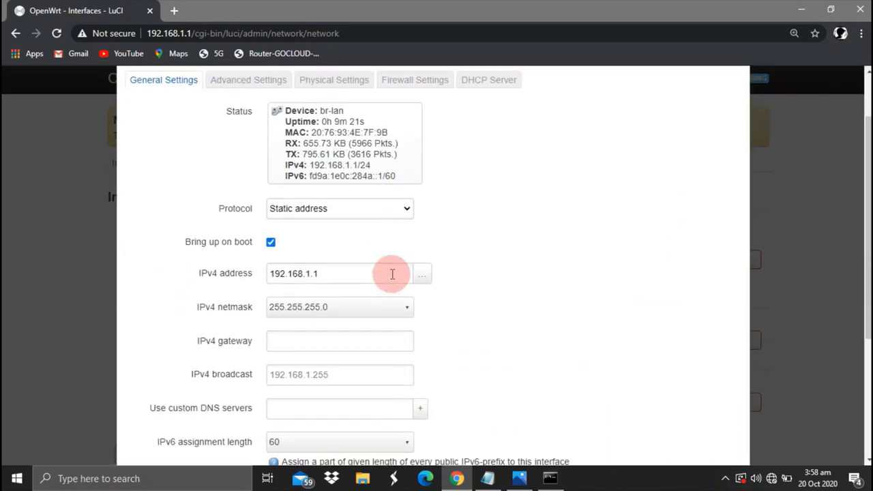
{"action": "left_click", "coordinate": [350, 277]}
{"action": "key", "text": "BackSpace"}
{"action": "key", "text": "BackSpace"}
{"action": "key", "text": "BackSpace"}
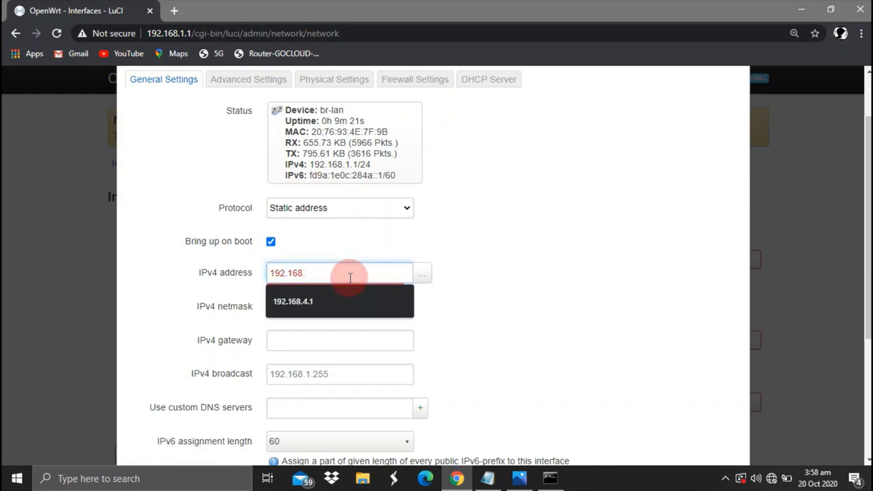
{"action": "type", "text": "6.1"}
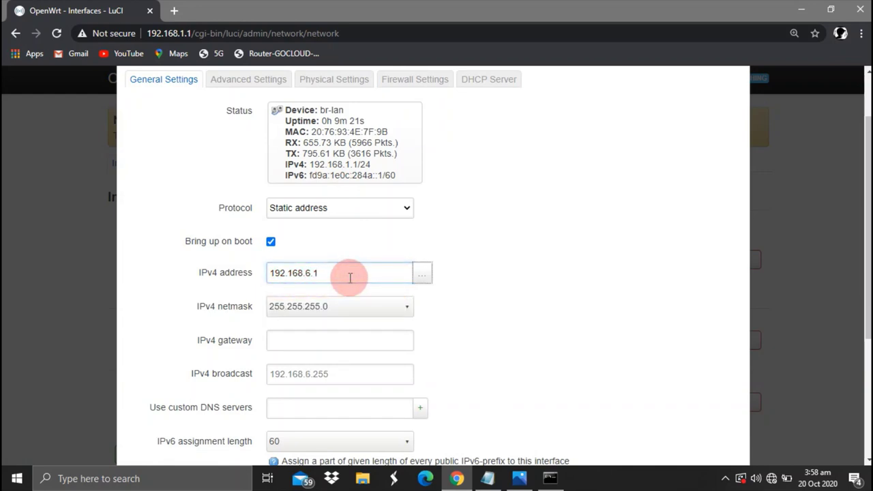
{"action": "left_click", "coordinate": [318, 404]}
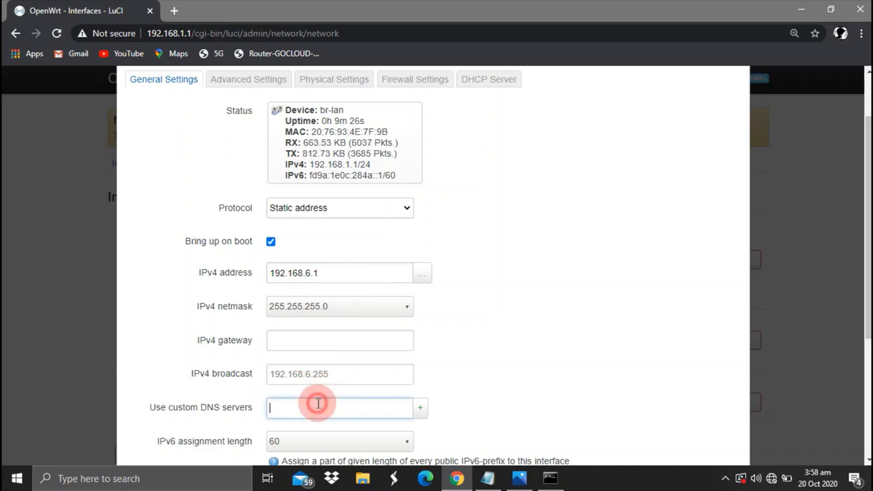
{"action": "type", "text": "192.168.6.1"}
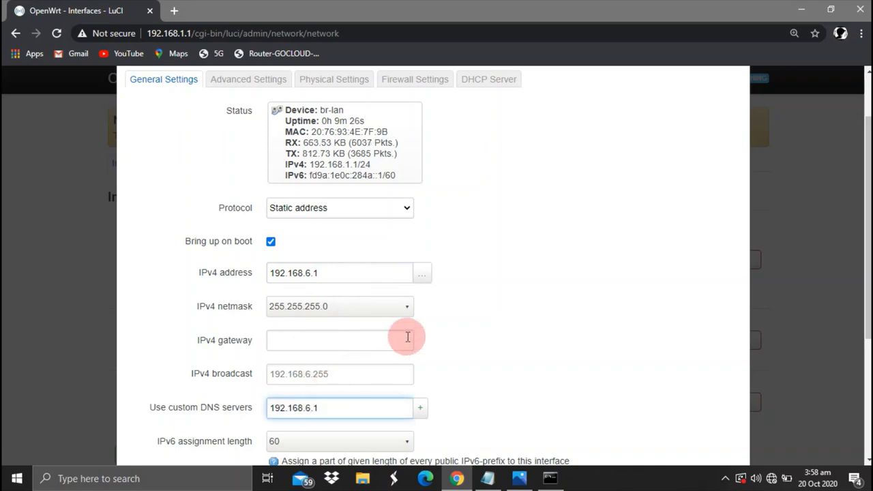
{"action": "scroll", "coordinate": [484, 353], "scroll_direction": "down", "scroll_amount": 1}
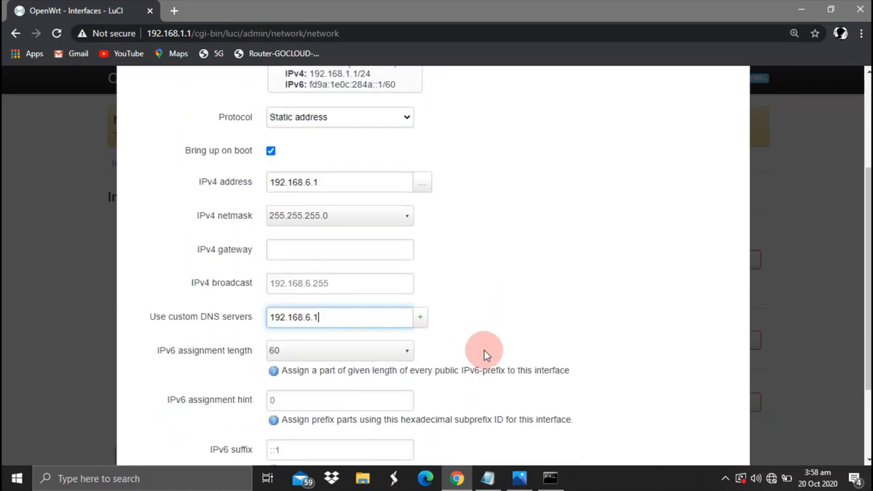
{"action": "left_click", "coordinate": [487, 479]}
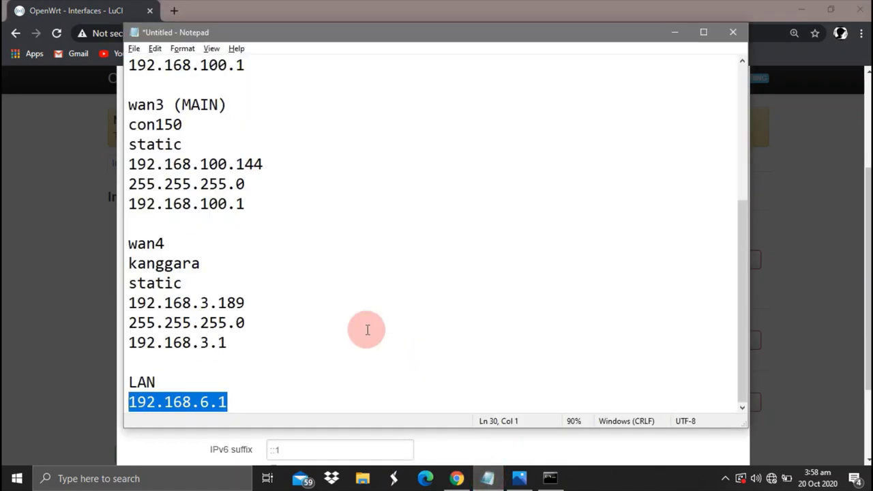
Back in the LAN form, overwrite the custom DNS entry with 8.8.8.8.
{"action": "scroll", "coordinate": [367, 330], "scroll_direction": "up", "scroll_amount": 4}
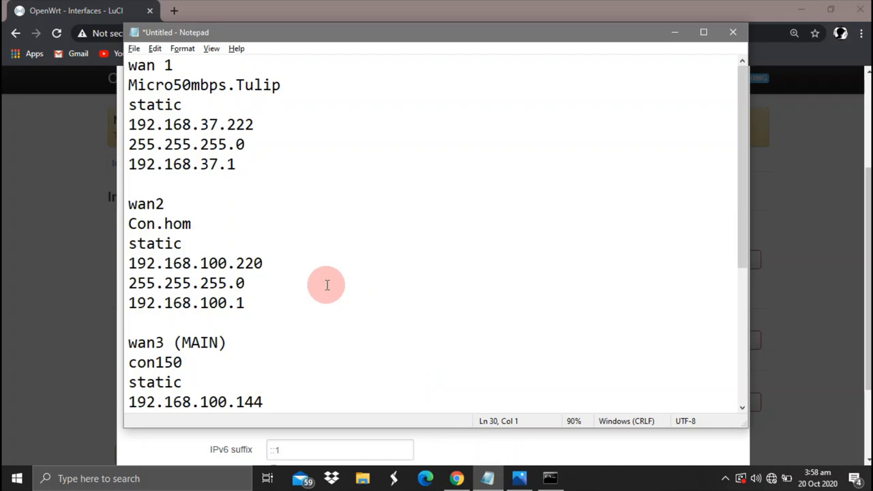
{"action": "left_click", "coordinate": [93, 232]}
{"action": "left_click_drag", "start_coordinate": [351, 322], "coordinate": [170, 316]}
{"action": "type", "text": "8"}
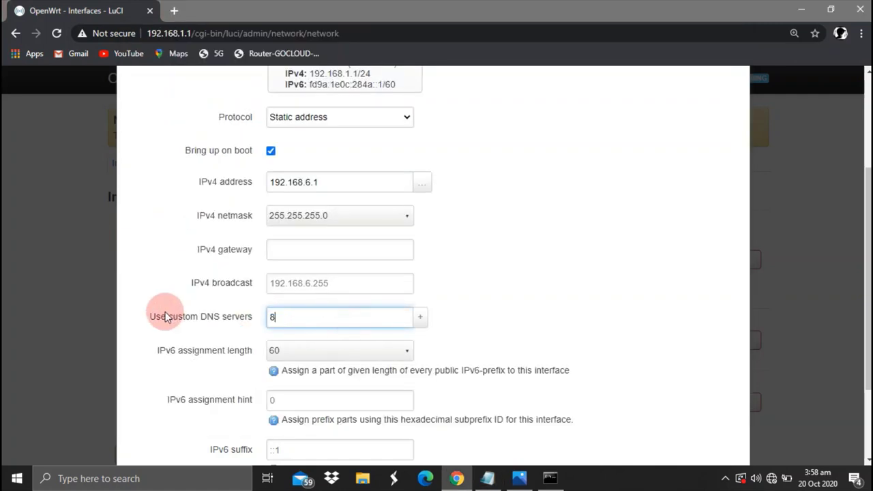
{"action": "type", "text": ".8.8.8"}
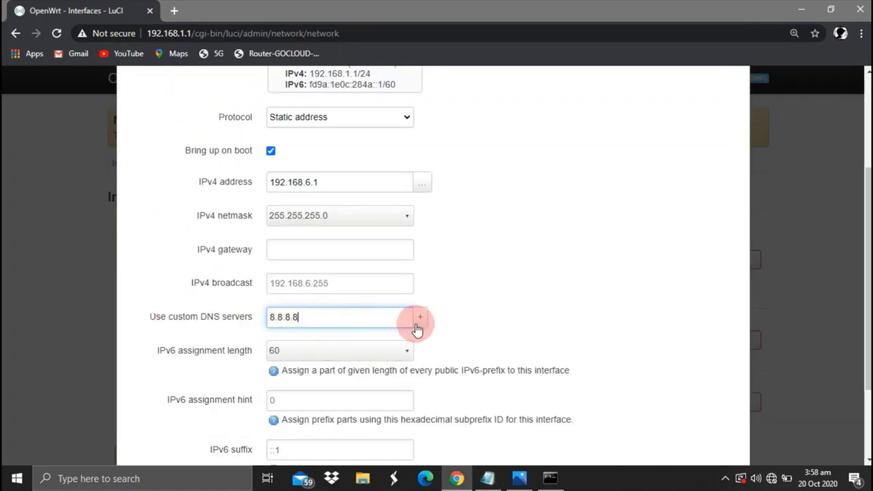
Add a second custom DNS entry and set LAN IPv6 assignment length to disabled.
{"action": "left_click", "coordinate": [420, 316]}
{"action": "left_click", "coordinate": [318, 340]}
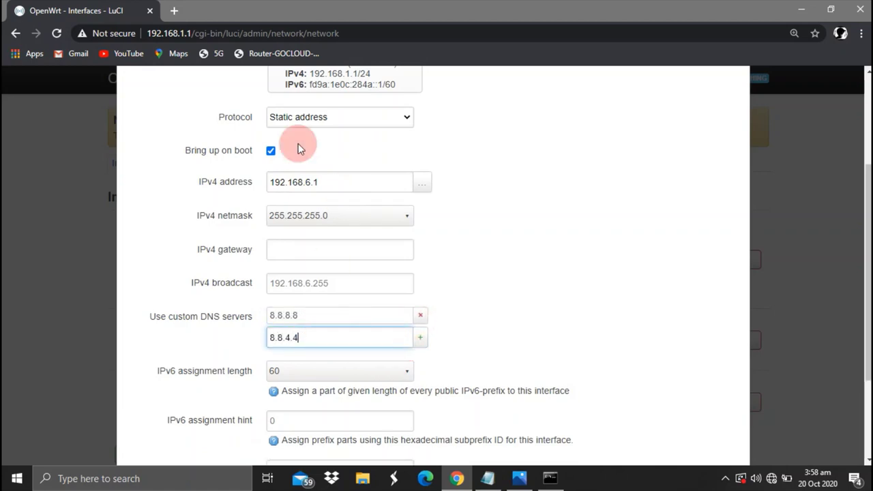
{"action": "left_click_drag", "start_coordinate": [332, 182], "coordinate": [240, 181]}
{"action": "left_click", "coordinate": [354, 294]}
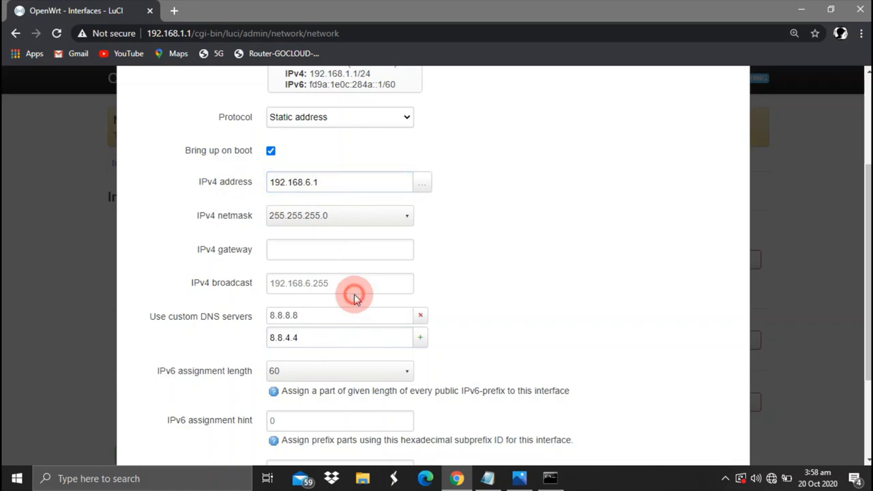
{"action": "left_click", "coordinate": [327, 371]}
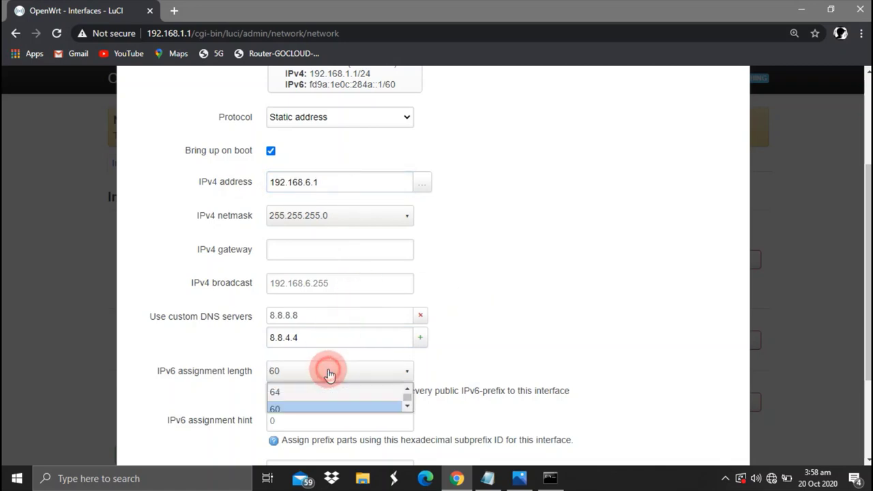
{"action": "left_click", "coordinate": [313, 397]}
{"action": "scroll", "coordinate": [514, 318], "scroll_direction": "up", "scroll_amount": 3}
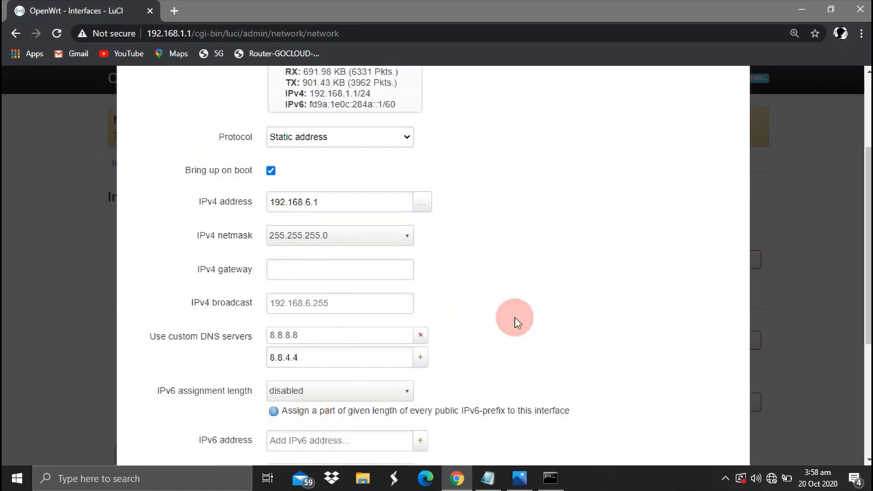
Review the LAN tabs, tick Force in the DHCP server's advanced settings, and save.
{"action": "left_click", "coordinate": [230, 161]}
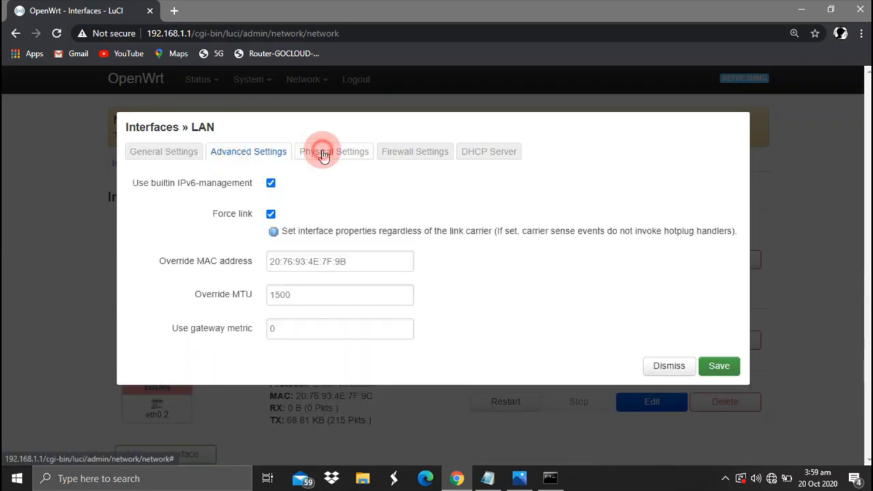
{"action": "left_click", "coordinate": [320, 156]}
{"action": "left_click", "coordinate": [400, 154]}
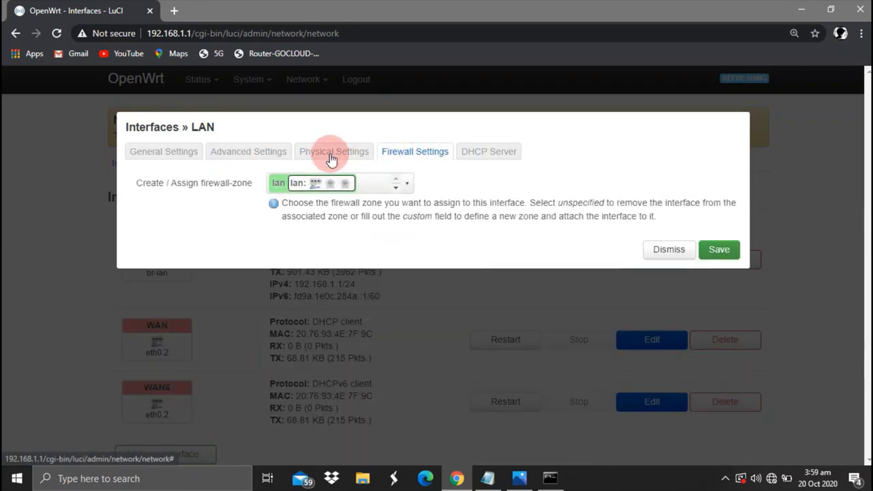
{"action": "left_click", "coordinate": [329, 153]}
{"action": "left_click", "coordinate": [479, 156]}
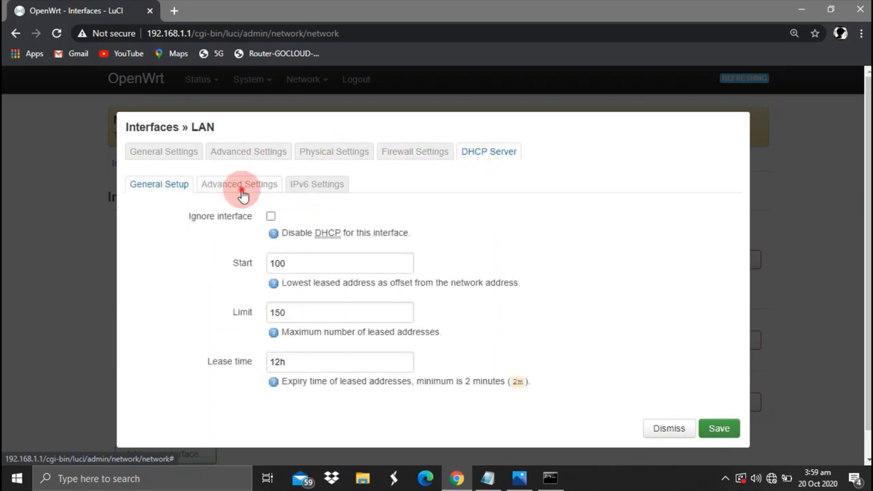
{"action": "left_click", "coordinate": [240, 187]}
{"action": "left_click", "coordinate": [271, 264]}
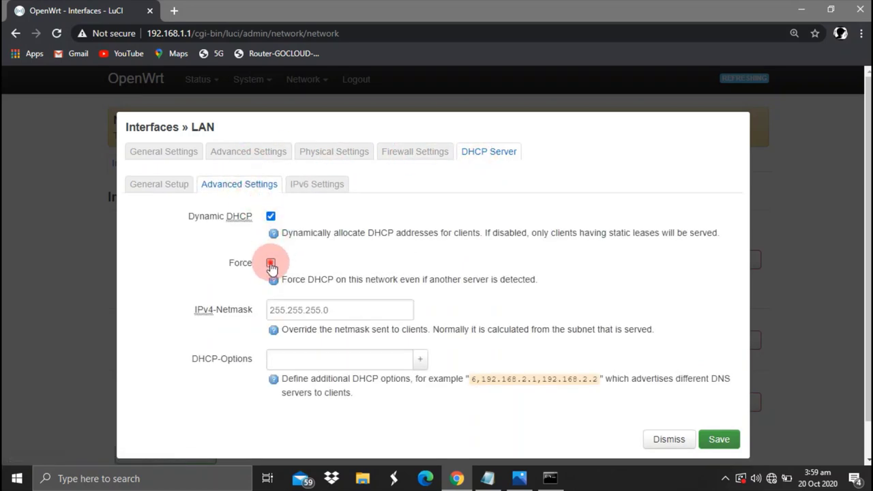
{"action": "scroll", "coordinate": [600, 334], "scroll_direction": "down", "scroll_amount": 1}
{"action": "left_click", "coordinate": [727, 402]}
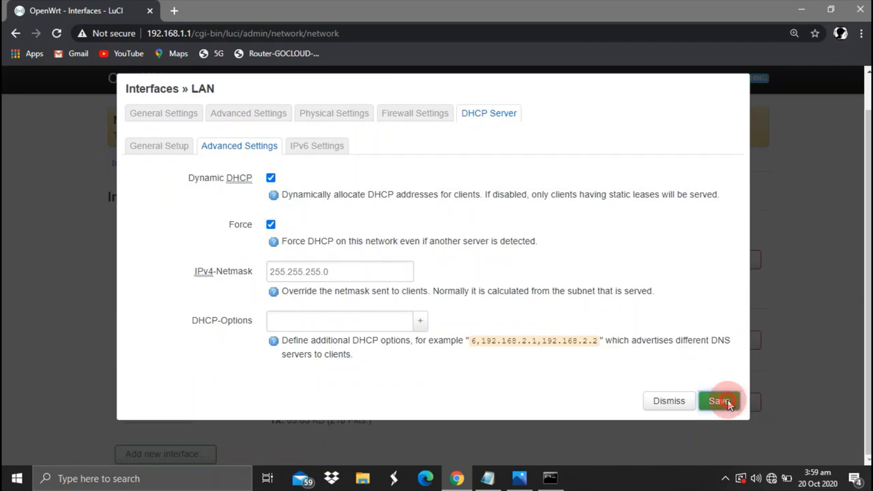
Delete the WAN6 interface and Save & Apply all pending changes.
{"action": "scroll", "coordinate": [725, 401], "scroll_direction": "down", "scroll_amount": 2}
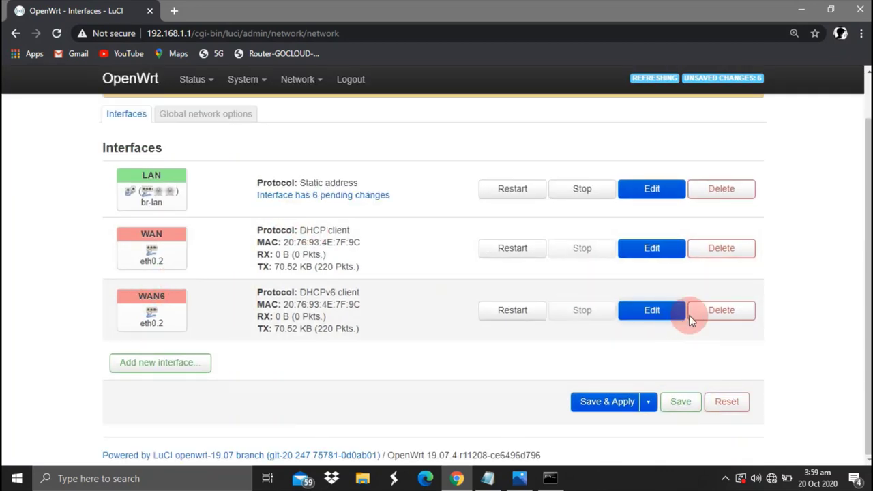
{"action": "left_click", "coordinate": [723, 311]}
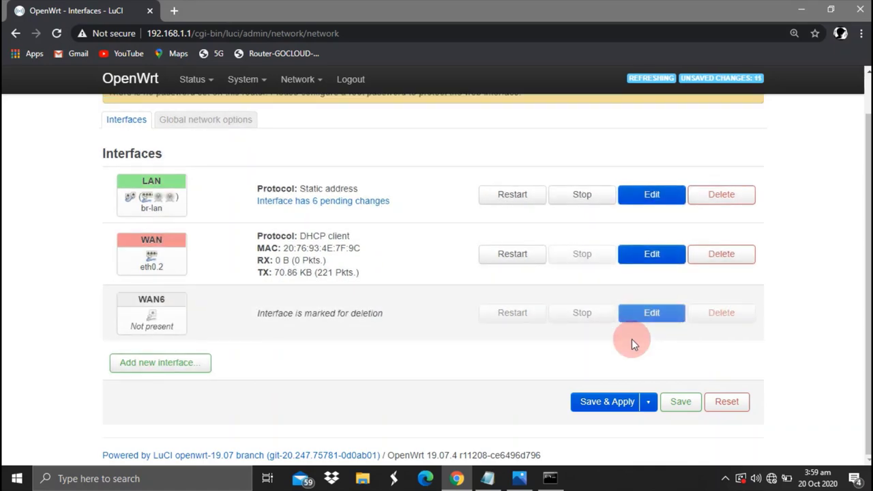
{"action": "left_click", "coordinate": [593, 402]}
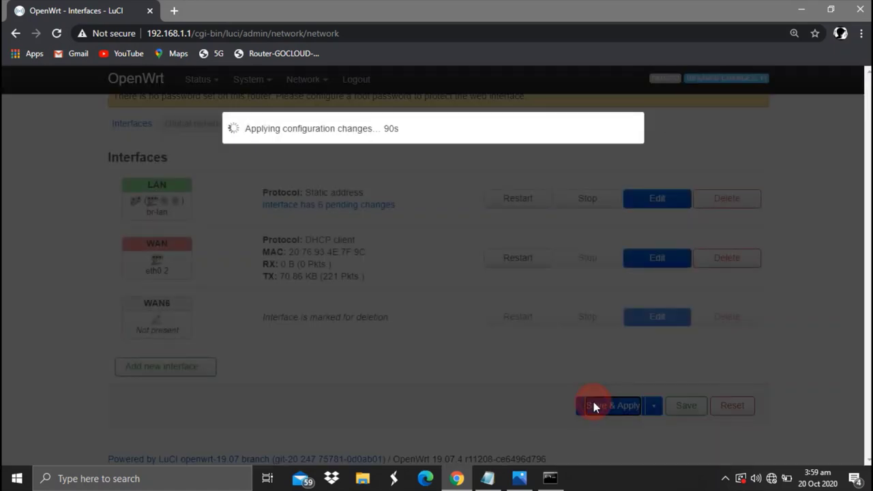
{"action": "left_click", "coordinate": [550, 479]}
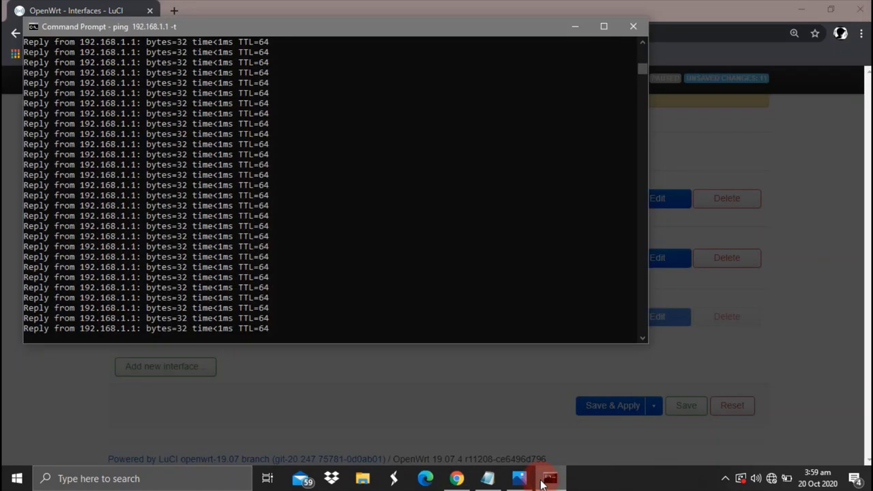
Stop the current ping and run a continuous 'ping 192.168.6.1 -t'.
{"action": "key", "text": "ctrl+c"}
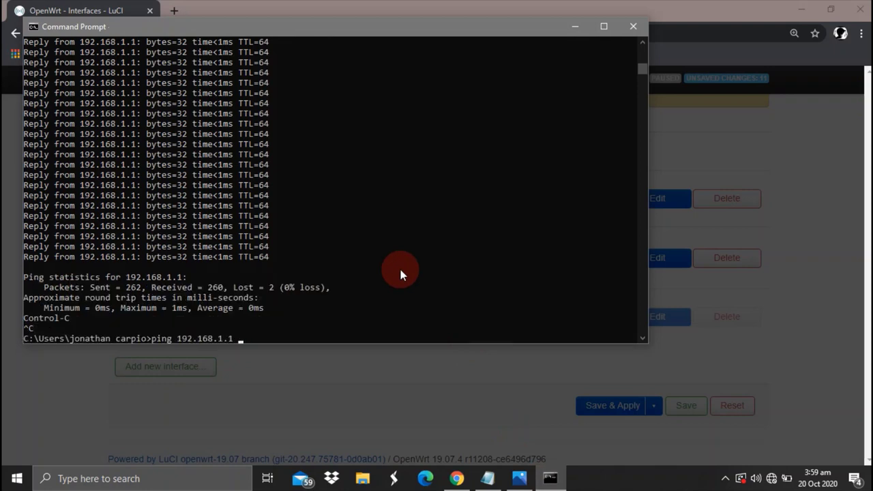
{"action": "type", "text": "ping 192.168.6.1 -t"}
{"action": "key", "text": "Return"}
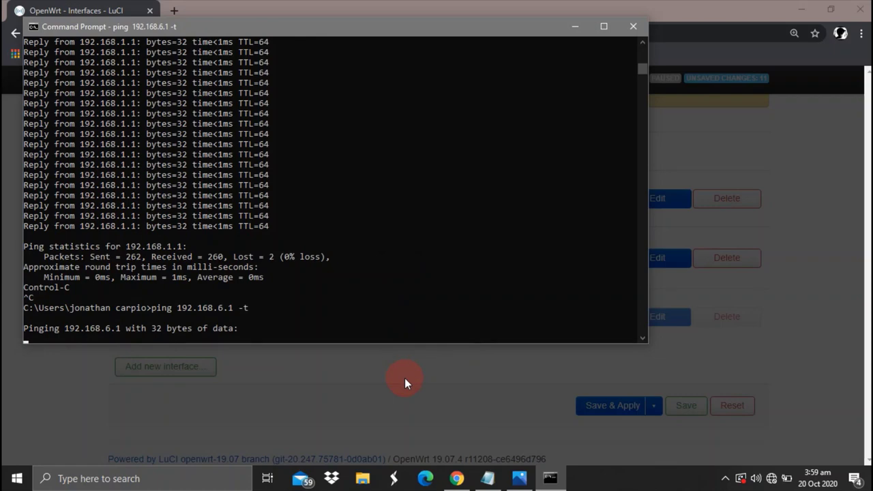
Look over the network diagram in Photos, then return to the router's web interface.
{"action": "left_click", "coordinate": [520, 478]}
{"action": "left_click", "coordinate": [553, 479]}
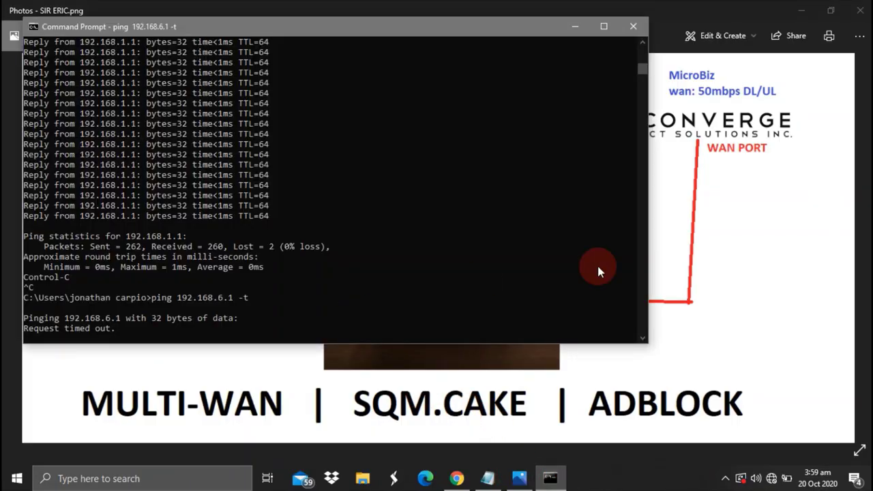
{"action": "left_click", "coordinate": [663, 257]}
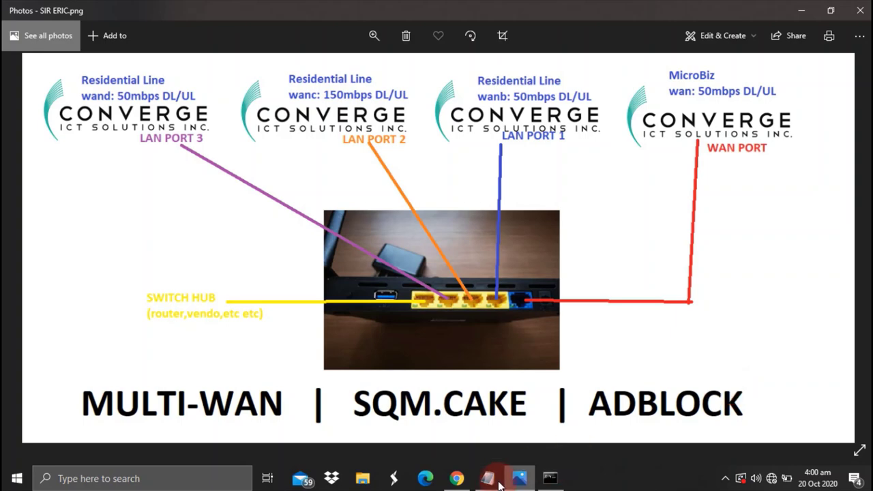
{"action": "left_click", "coordinate": [550, 481]}
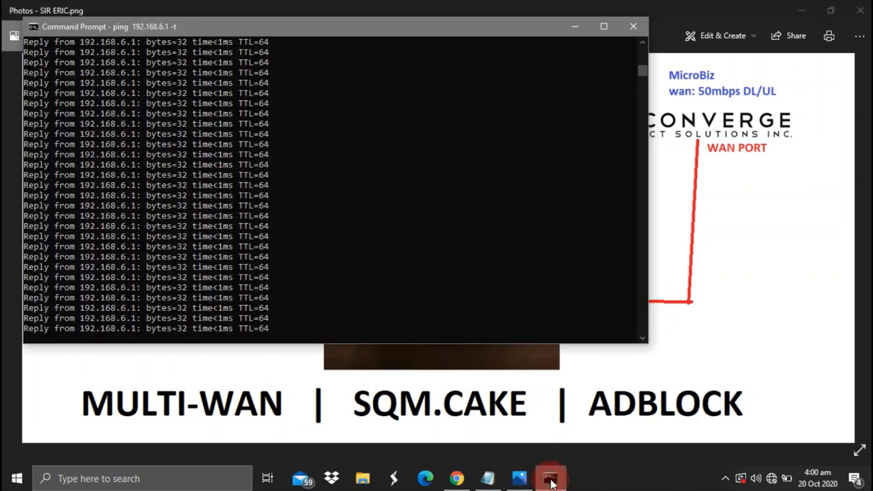
{"action": "left_click", "coordinate": [458, 479]}
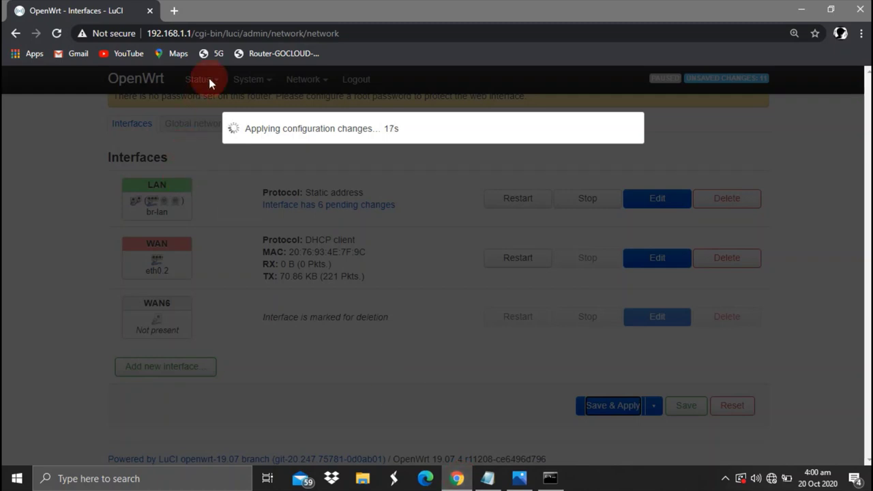
Load the router at 192.168.6.1 and log in as root.
{"action": "left_click", "coordinate": [220, 33]}
{"action": "type", "text": "19"}
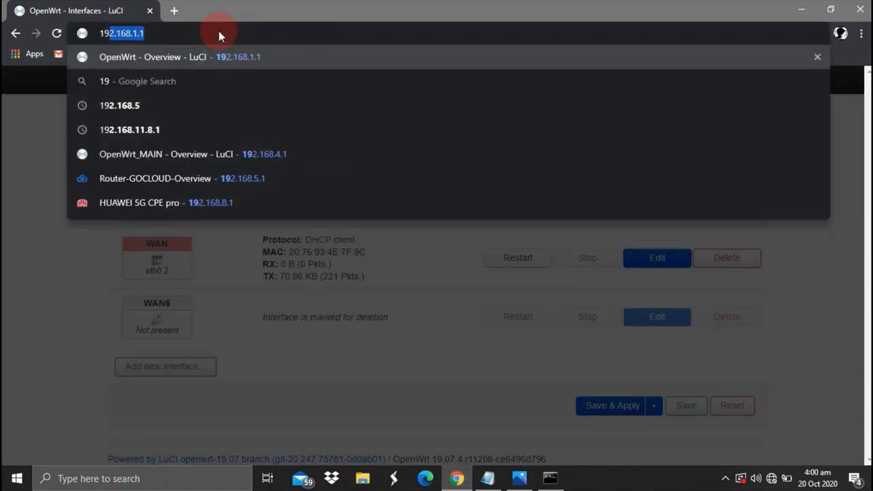
{"action": "type", "text": "2.168.6.1"}
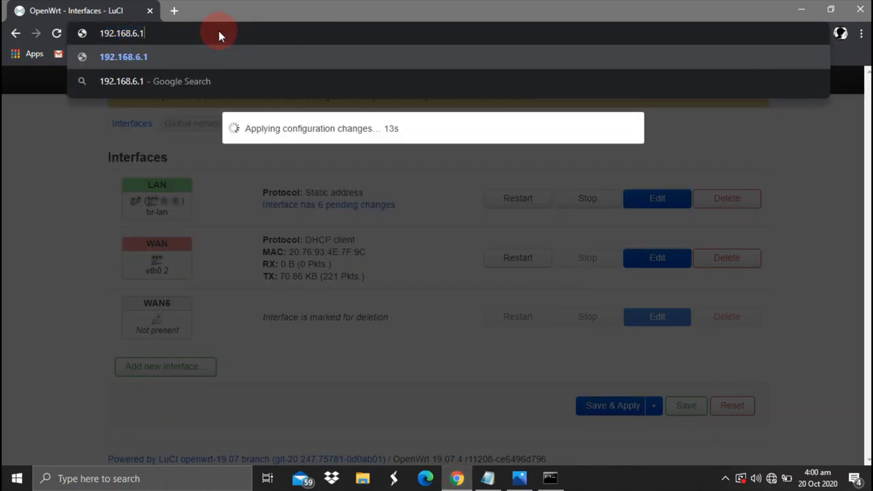
{"action": "key", "text": "Return"}
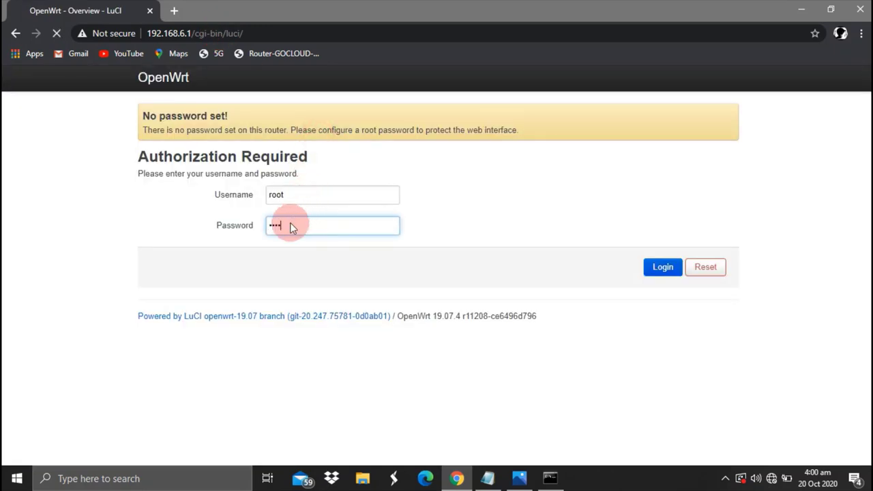
{"action": "key", "text": "Return"}
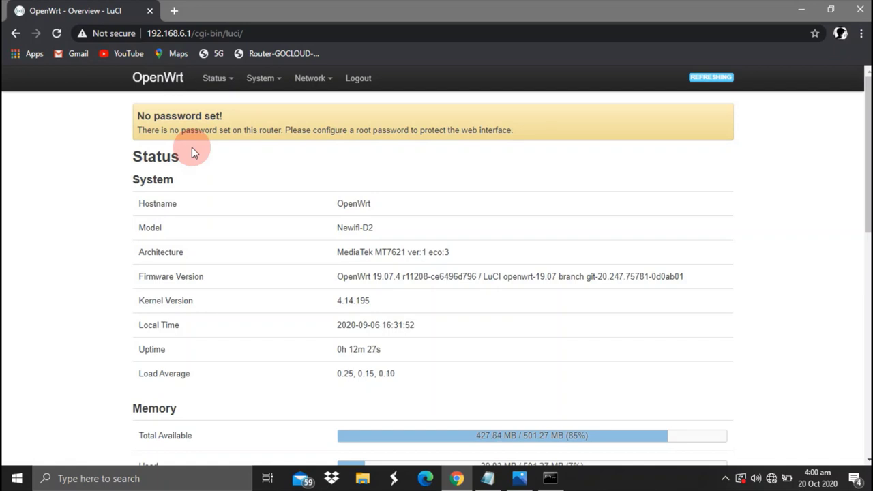
Consult the network diagram in Photos, then go back to LuCI.
{"action": "left_click", "coordinate": [520, 480]}
{"action": "left_click", "coordinate": [447, 354]}
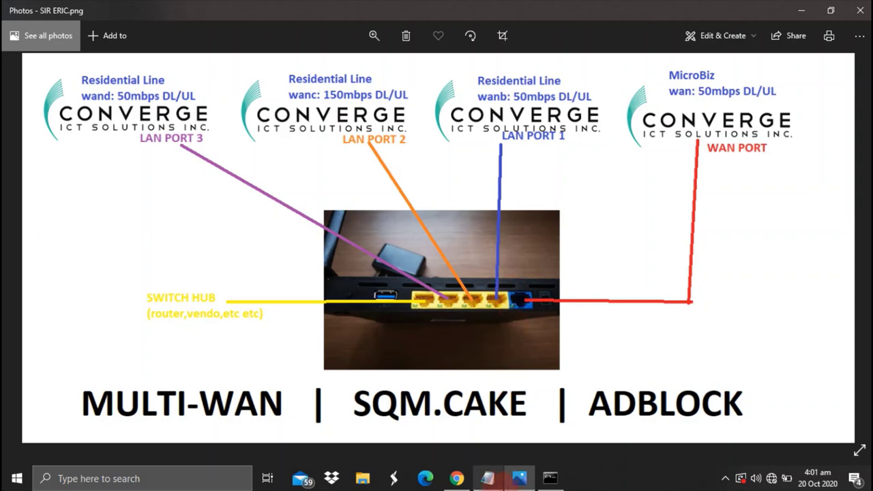
{"action": "mouse_move", "coordinate": [519, 481]}
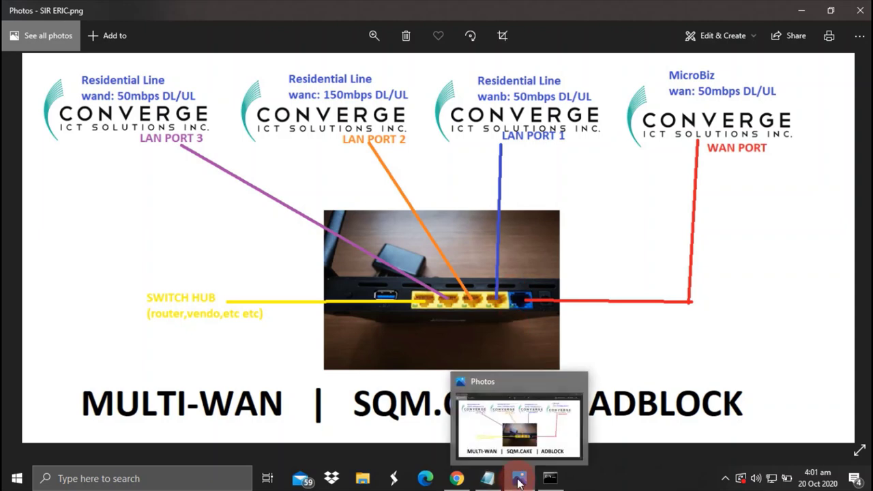
{"action": "left_click", "coordinate": [459, 482]}
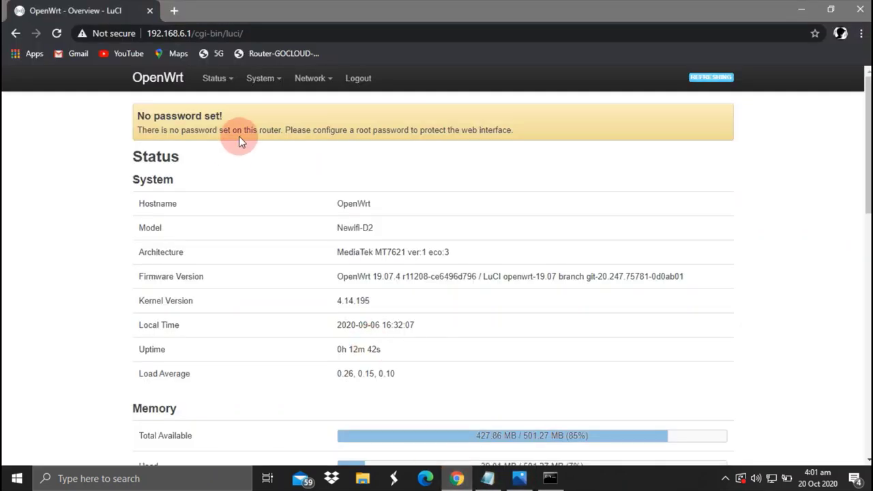
{"action": "mouse_move", "coordinate": [252, 82]}
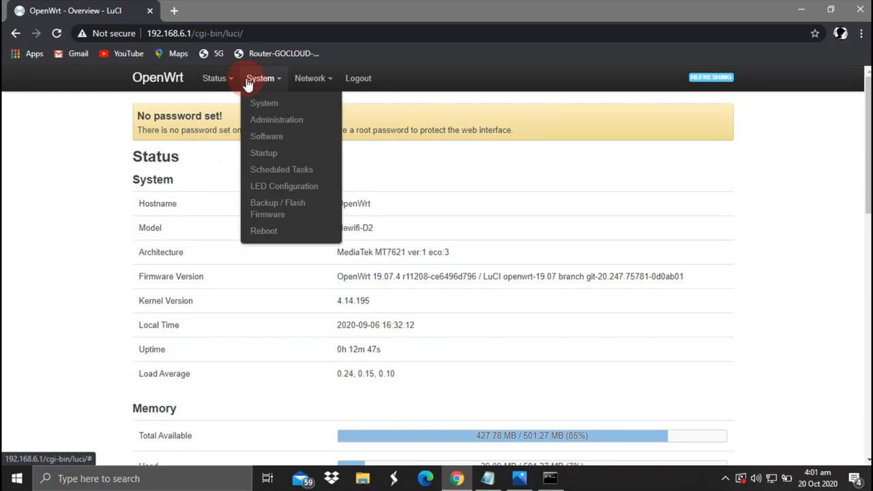
Open System > Software, start Update lists, and briefly check the ping window.
{"action": "left_click", "coordinate": [267, 136]}
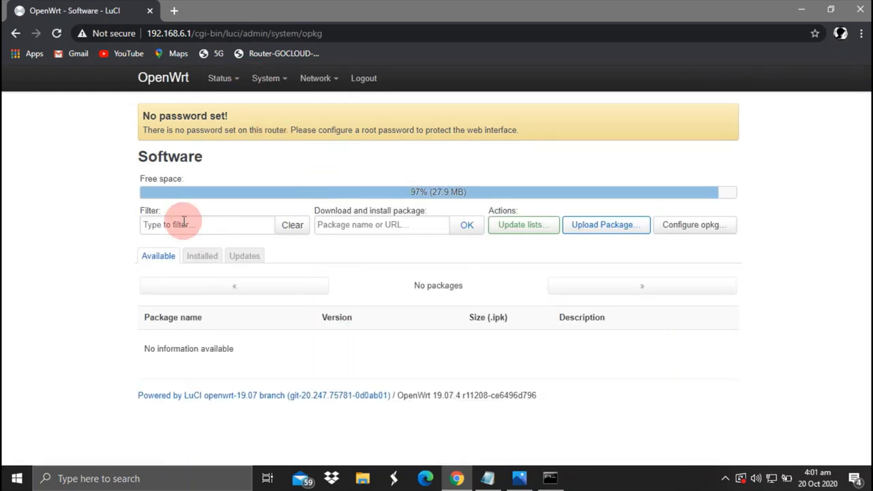
{"action": "left_click", "coordinate": [511, 228]}
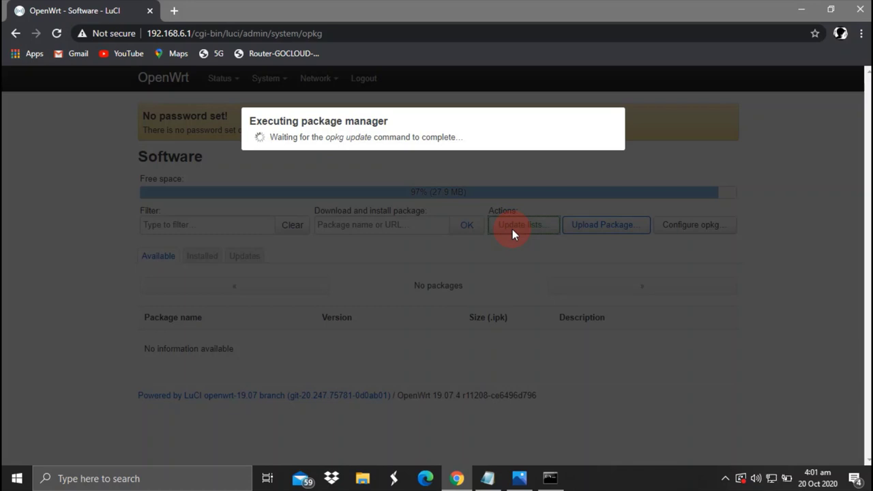
{"action": "left_click", "coordinate": [552, 480]}
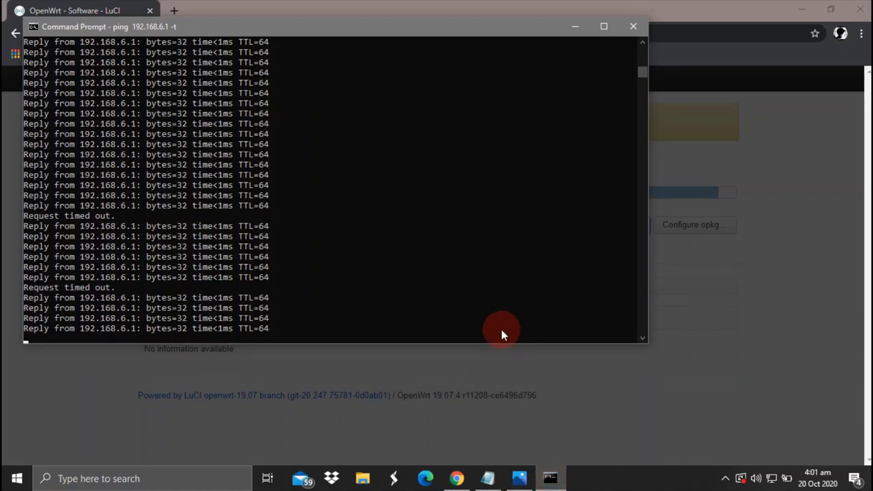
{"action": "left_click", "coordinate": [563, 478]}
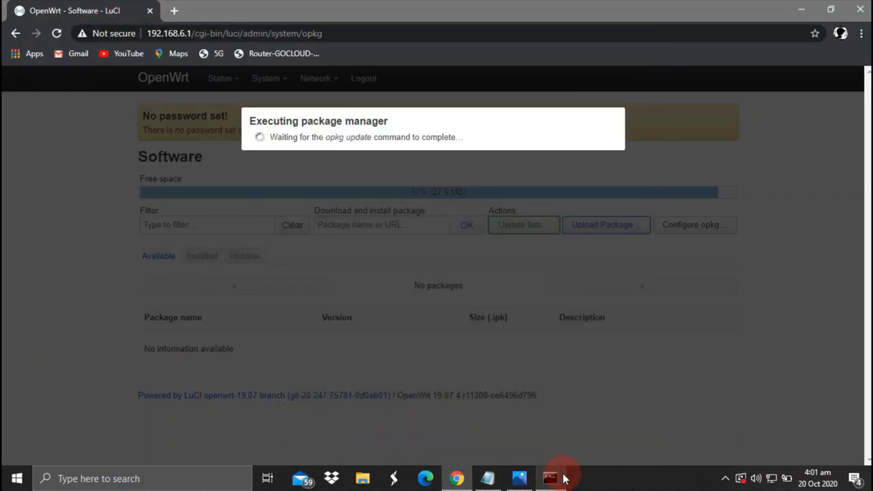
{"action": "left_click", "coordinate": [490, 479]}
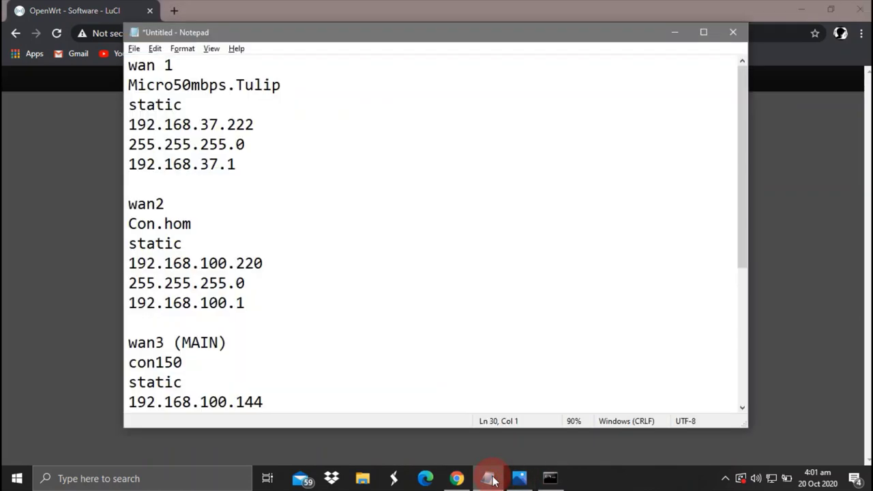
{"action": "scroll", "coordinate": [360, 274], "scroll_direction": "down", "scroll_amount": 4}
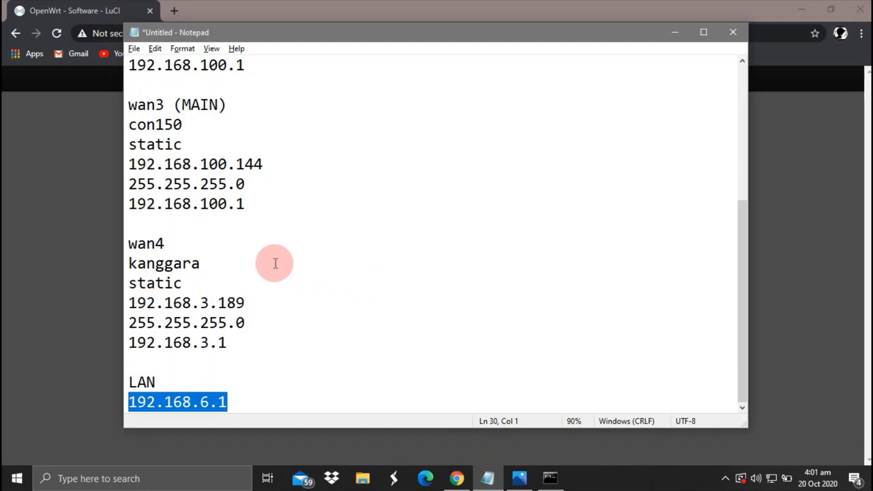
{"action": "scroll", "coordinate": [274, 263], "scroll_direction": "up", "scroll_amount": 4}
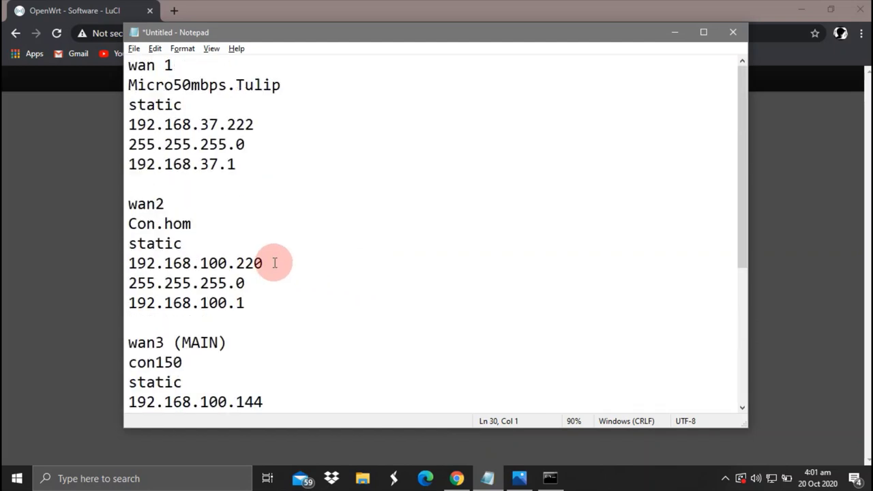
{"action": "left_click_drag", "start_coordinate": [196, 107], "coordinate": [131, 109]}
{"action": "left_click_drag", "start_coordinate": [188, 240], "coordinate": [120, 247]}
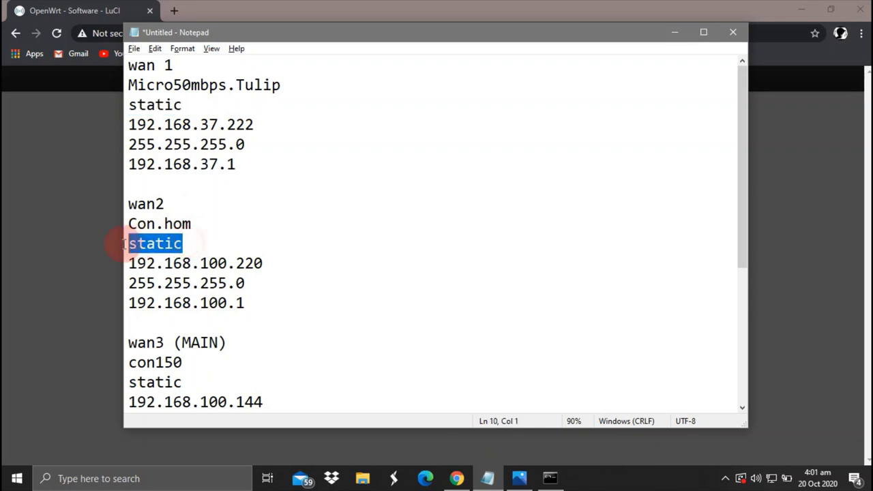
{"action": "left_click_drag", "start_coordinate": [183, 385], "coordinate": [127, 383]}
{"action": "scroll", "coordinate": [195, 347], "scroll_direction": "down", "scroll_amount": 3}
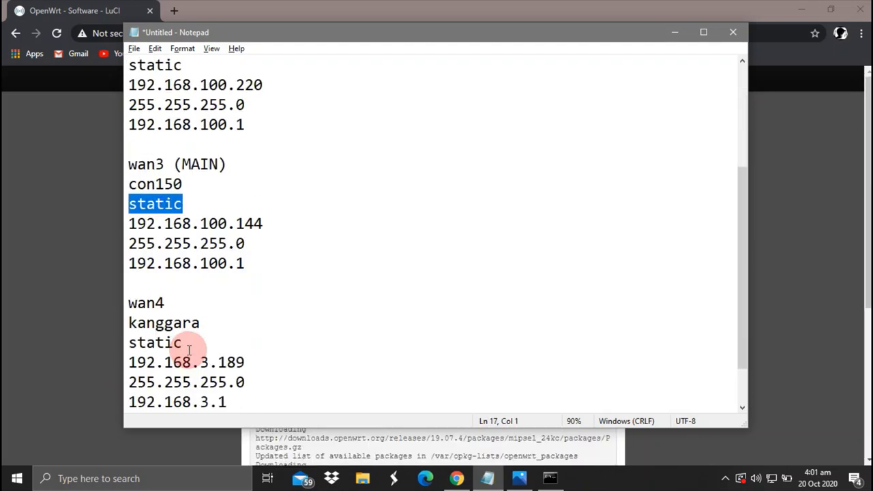
{"action": "left_click_drag", "start_coordinate": [190, 341], "coordinate": [127, 341]}
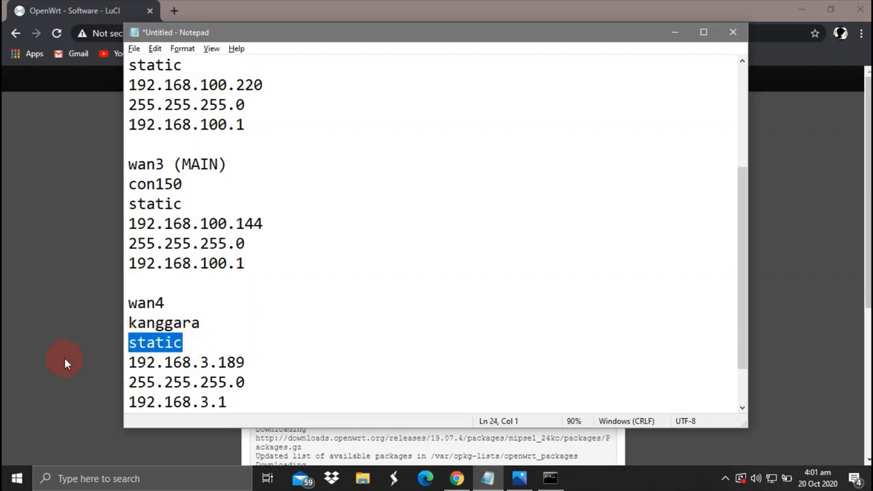
{"action": "left_click", "coordinate": [64, 358]}
{"action": "scroll", "coordinate": [109, 344], "scroll_direction": "down", "scroll_amount": 1}
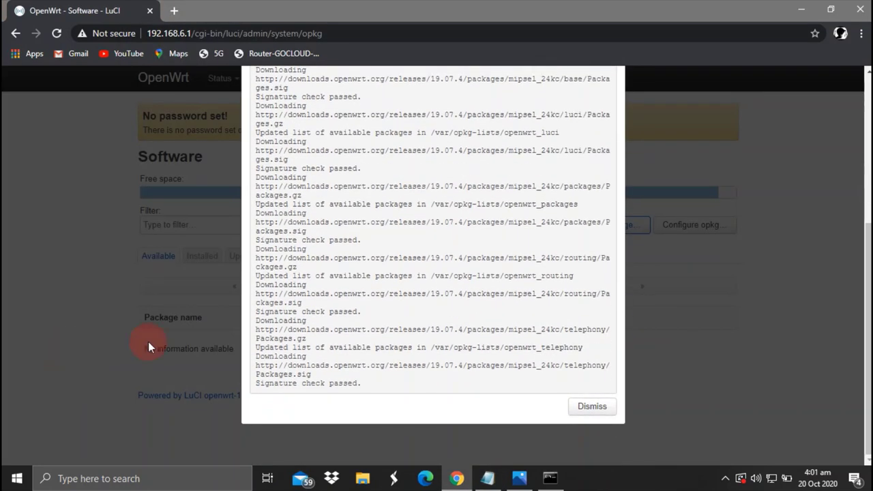
Close the package manager log and filter the package list by 'mwan3'.
{"action": "left_click", "coordinate": [585, 407]}
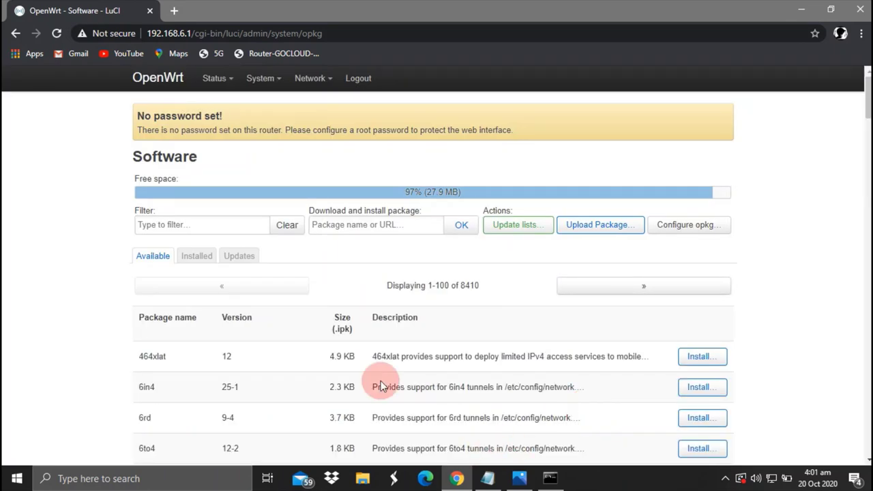
{"action": "scroll", "coordinate": [380, 382], "scroll_direction": "down", "scroll_amount": 1}
{"action": "scroll", "coordinate": [381, 379], "scroll_direction": "up", "scroll_amount": 1}
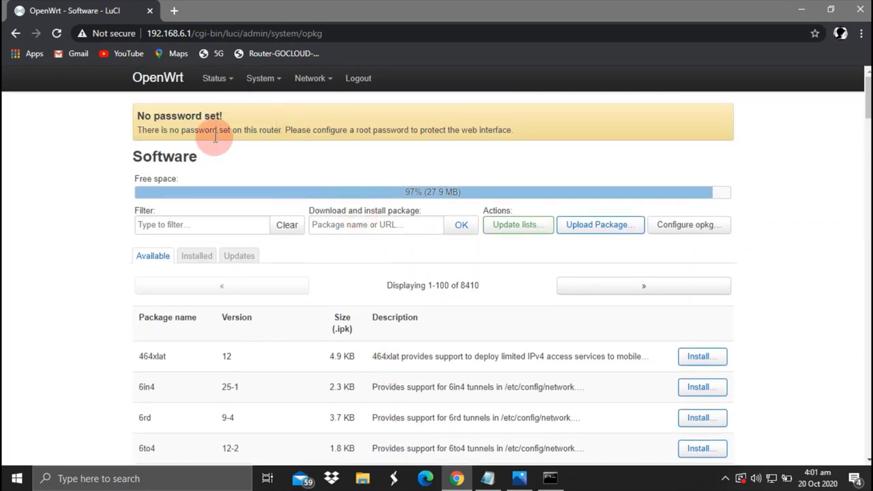
{"action": "left_click", "coordinate": [198, 220]}
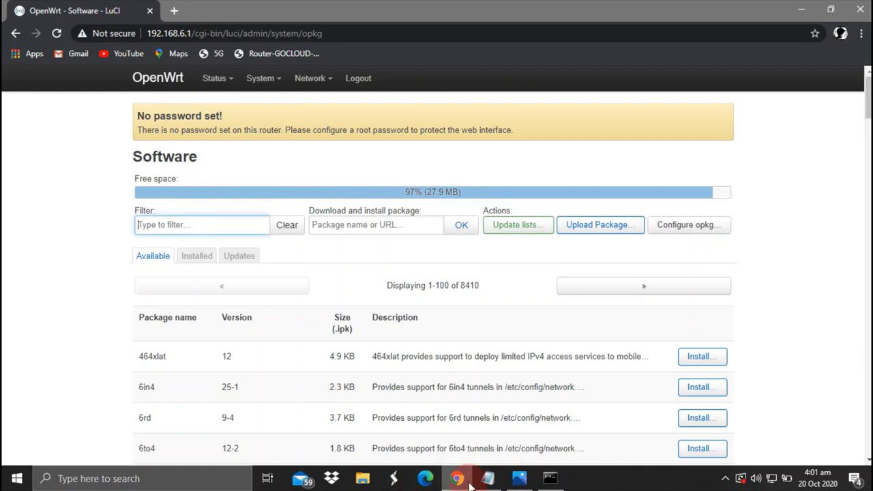
{"action": "mouse_move", "coordinate": [469, 483]}
{"action": "type", "text": "mwan3"}
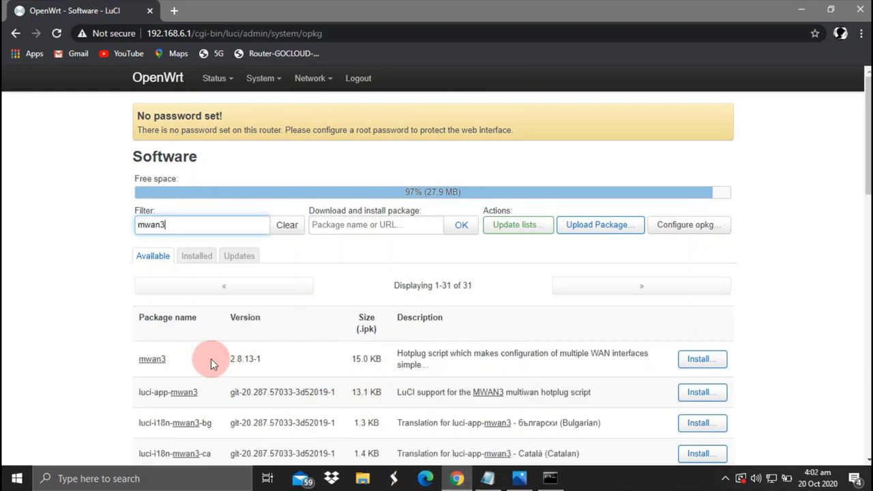
Open the luci-app-mwan3 install details and scroll to its Install button.
{"action": "scroll", "coordinate": [211, 358], "scroll_direction": "down", "scroll_amount": 1}
{"action": "left_click_drag", "start_coordinate": [618, 367], "coordinate": [190, 376]}
{"action": "left_click_drag", "start_coordinate": [133, 359], "coordinate": [588, 382]}
{"action": "left_click", "coordinate": [641, 369]}
{"action": "left_click", "coordinate": [696, 362]}
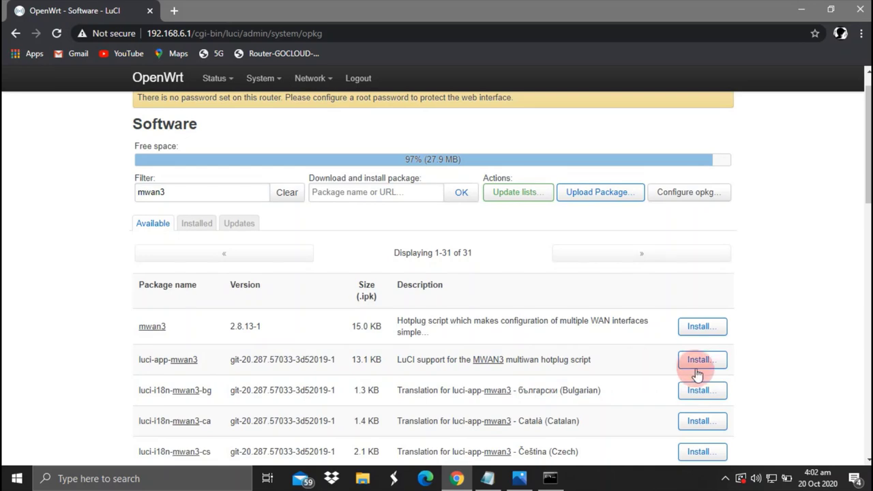
{"action": "scroll", "coordinate": [494, 328], "scroll_direction": "down", "scroll_amount": 8}
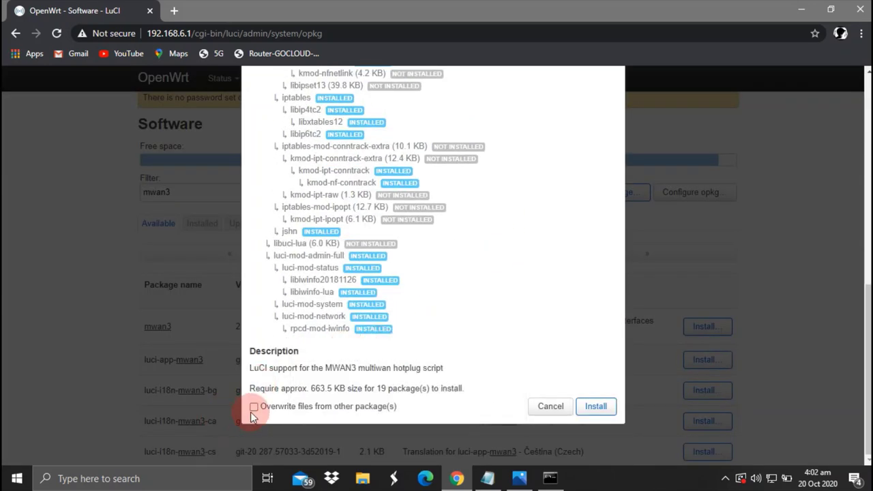
Tick 'Overwrite files from other package(s)' and start installing luci-app-mwan3.
{"action": "left_click", "coordinate": [253, 407]}
{"action": "left_click", "coordinate": [581, 414]}
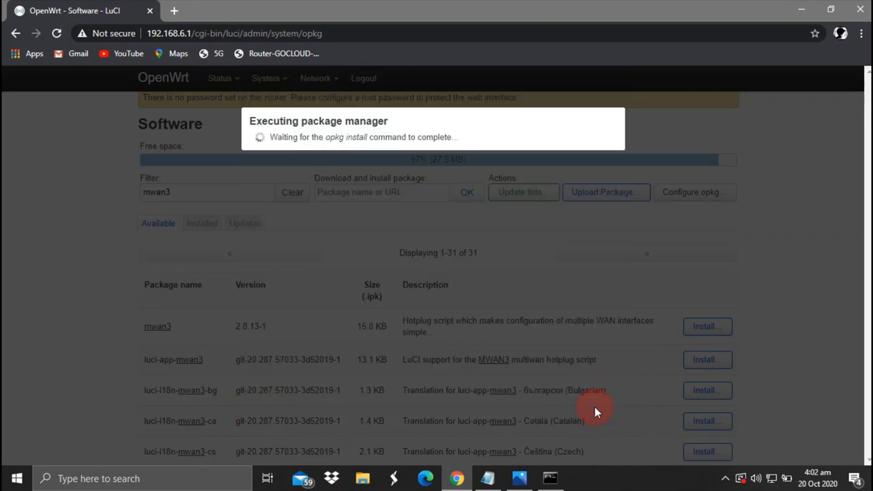
{"action": "left_click", "coordinate": [518, 478]}
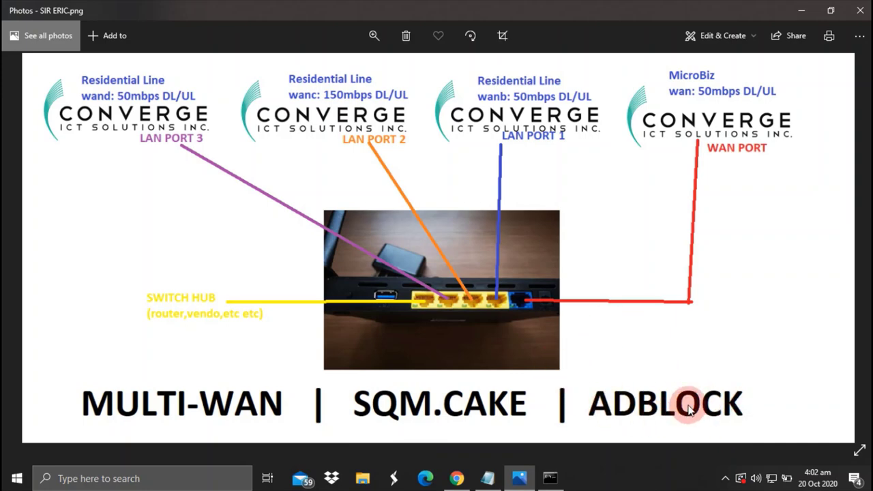
{"action": "left_click", "coordinate": [515, 483]}
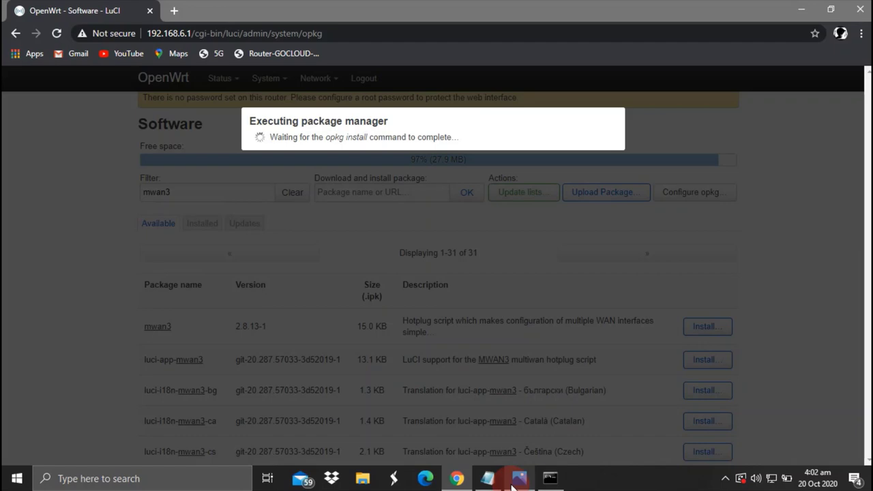
Alternate between the network diagram and the install progress while opkg runs.
{"action": "left_click", "coordinate": [518, 478]}
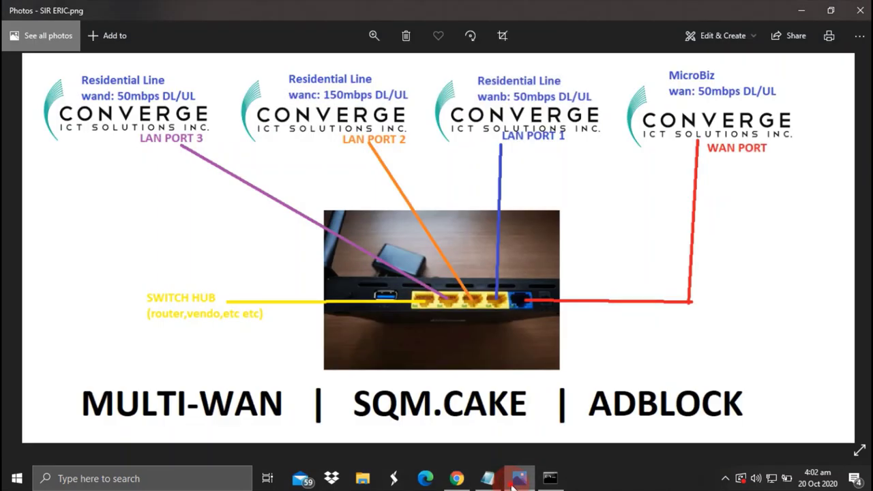
{"action": "left_click", "coordinate": [519, 478]}
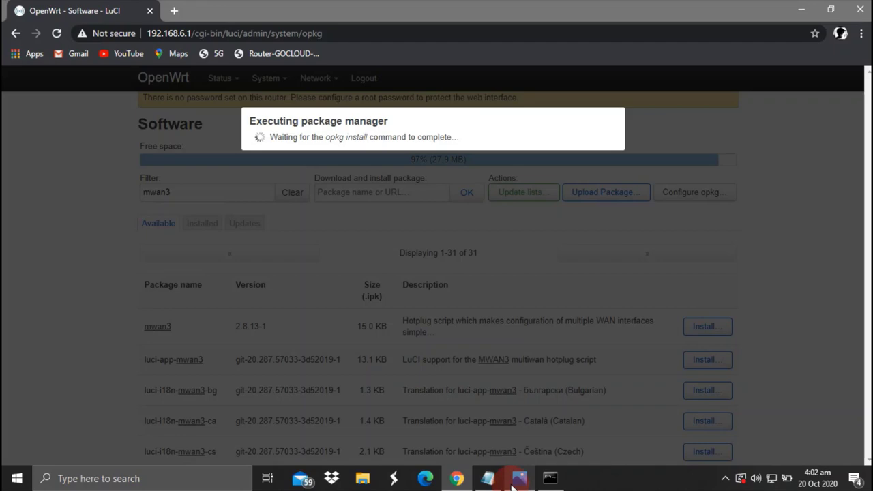
{"action": "left_click", "coordinate": [512, 485]}
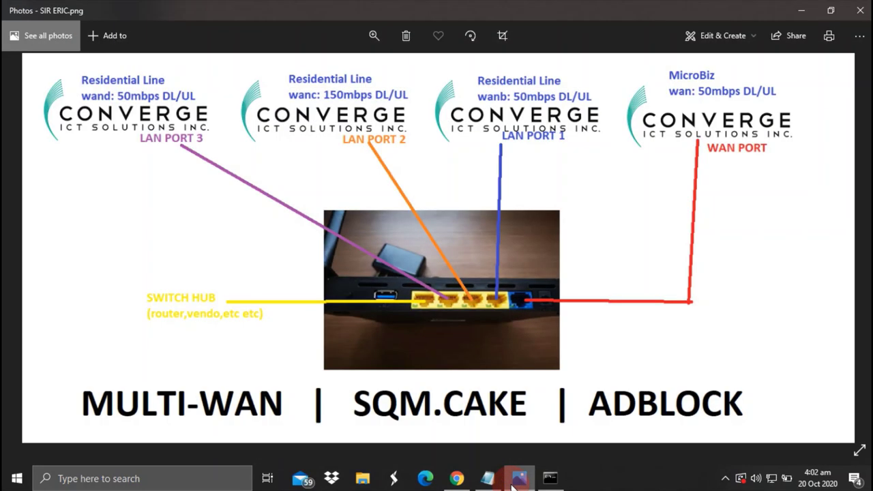
{"action": "left_click", "coordinate": [513, 484]}
{"action": "left_click", "coordinate": [513, 485]}
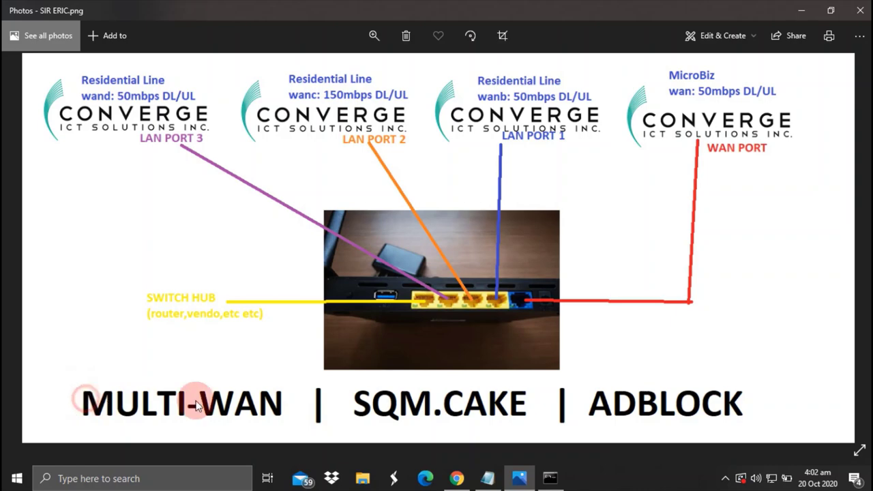
{"action": "left_click", "coordinate": [520, 479]}
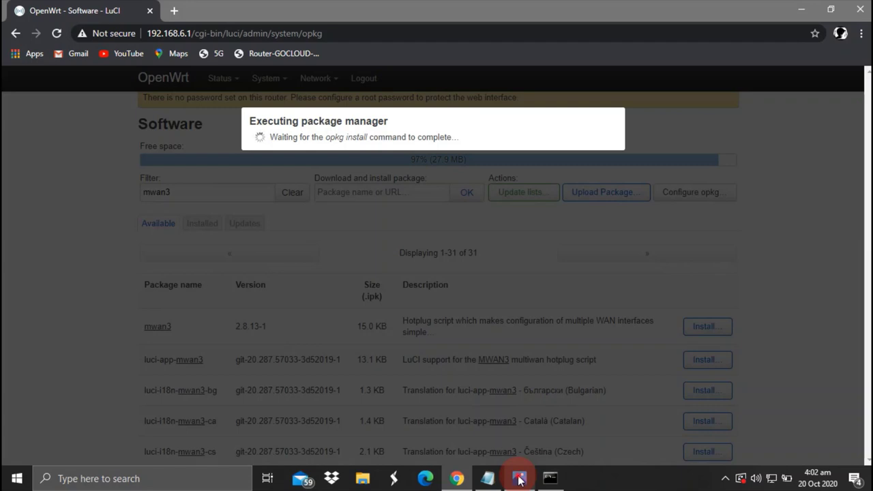
{"action": "left_click", "coordinate": [520, 479]}
{"action": "left_click", "coordinate": [520, 480]}
Stop the continuous ping to 192.168.6.1 and start 'ping 8.8.8.8'.
{"action": "left_click", "coordinate": [546, 483]}
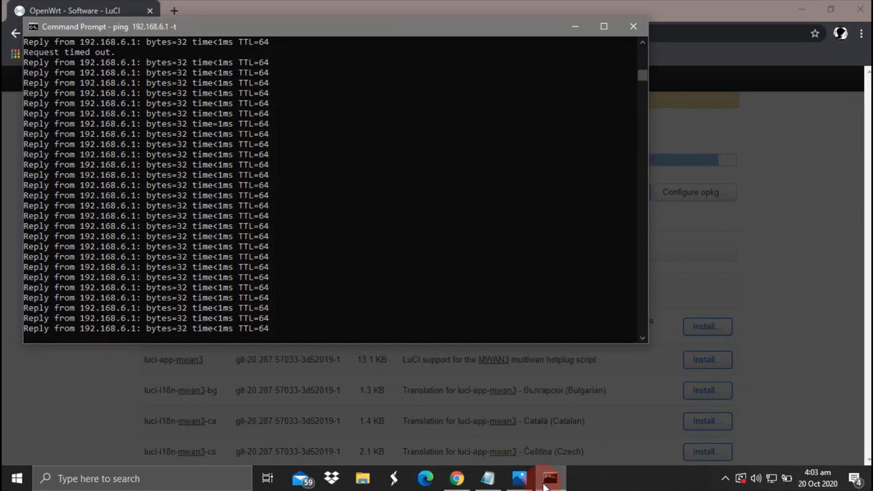
{"action": "key", "text": "ctrl+c"}
{"action": "key", "text": "Up"}
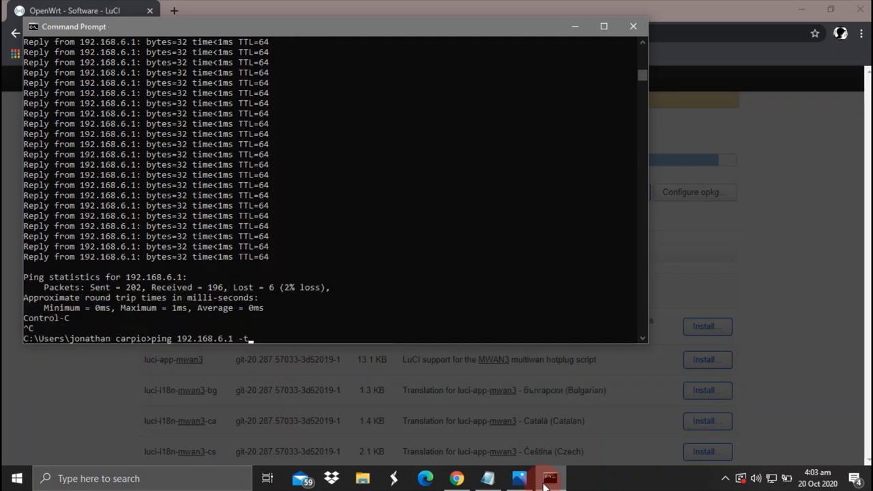
{"action": "key", "text": "ctrl+c"}
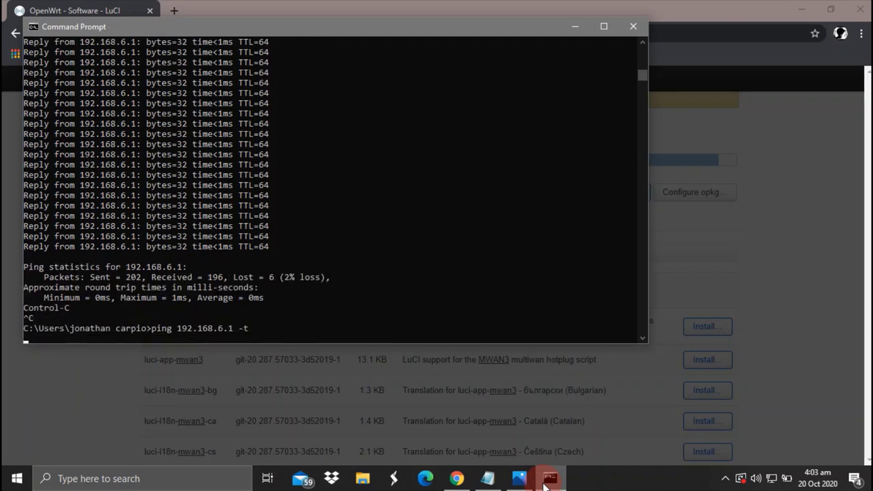
{"action": "type", "text": "ping 8.8.8.8"}
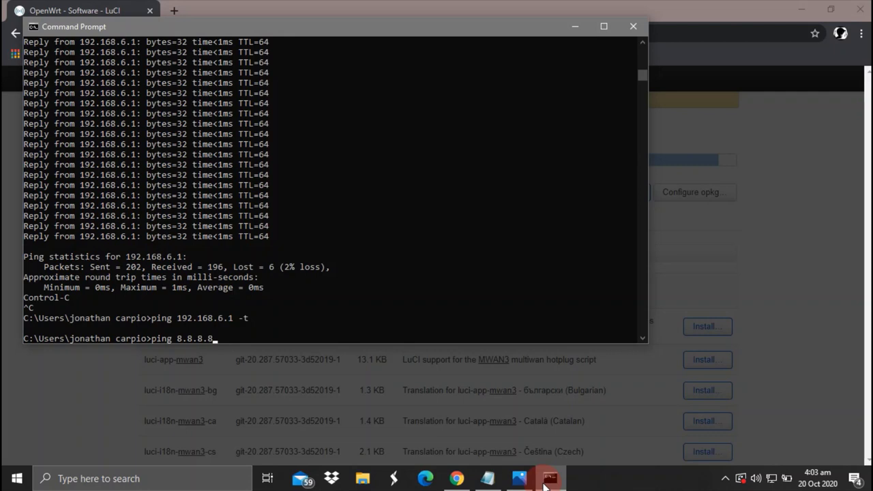
{"action": "key", "text": "Return"}
{"action": "left_click", "coordinate": [112, 450]}
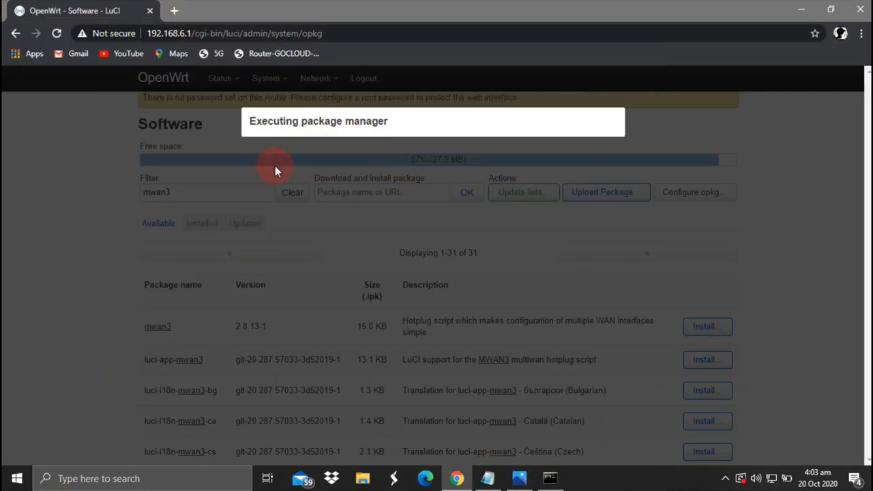
Reload the page, log in again with the router password, and filter Software by 'mwan3'.
{"action": "left_click", "coordinate": [57, 33]}
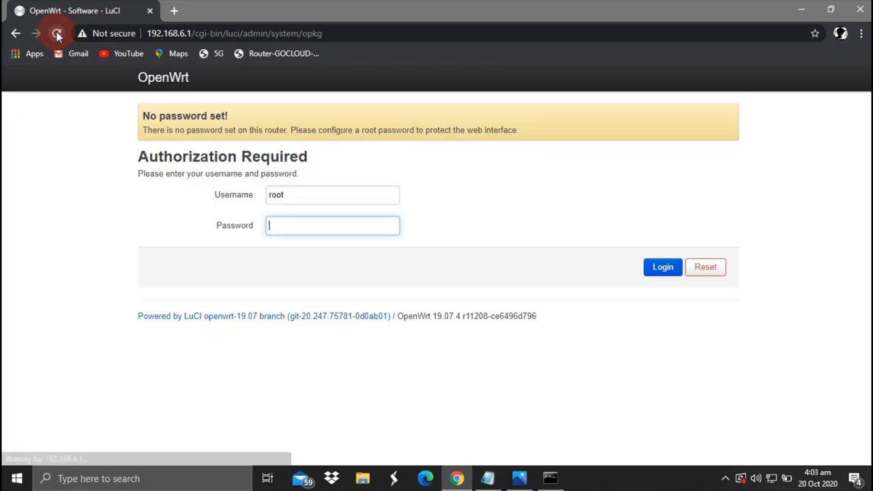
{"action": "left_click", "coordinate": [240, 196]}
{"action": "key", "text": "Return"}
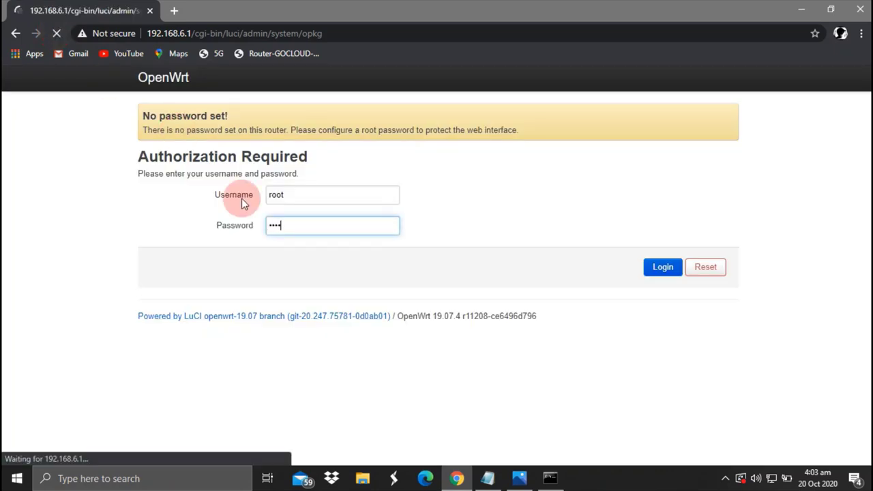
{"action": "left_click", "coordinate": [216, 228]}
{"action": "type", "text": "m"}
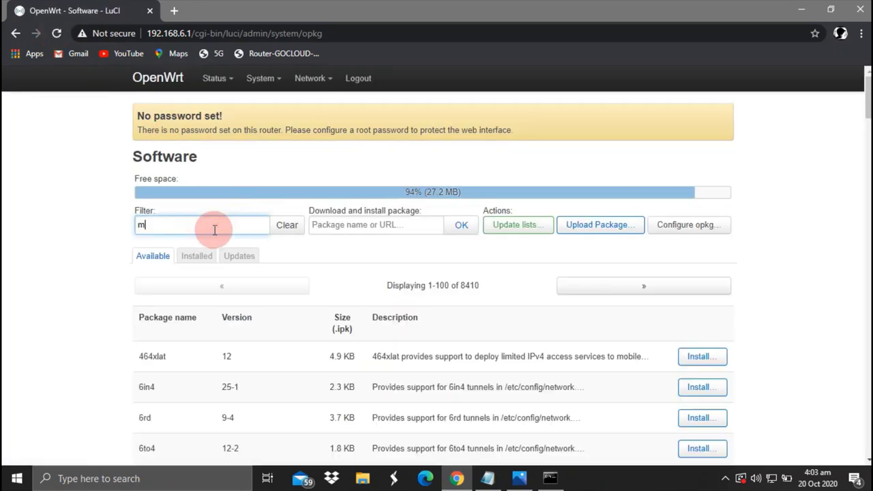
{"action": "type", "text": "wan3"}
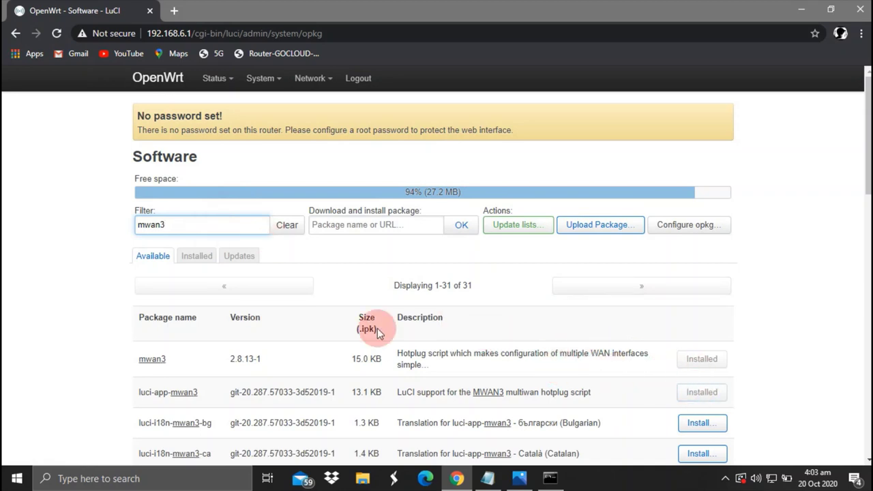
Confirm the mwan3 packages show installed, then filter the package list to sqm.
{"action": "left_click_drag", "start_coordinate": [102, 390], "coordinate": [209, 399]}
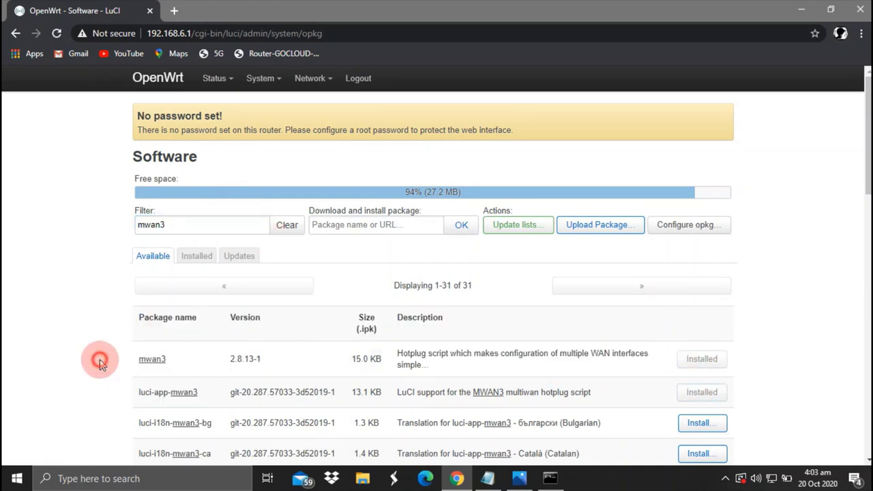
{"action": "left_click_drag", "start_coordinate": [98, 357], "coordinate": [166, 359]}
{"action": "left_click", "coordinate": [172, 362]}
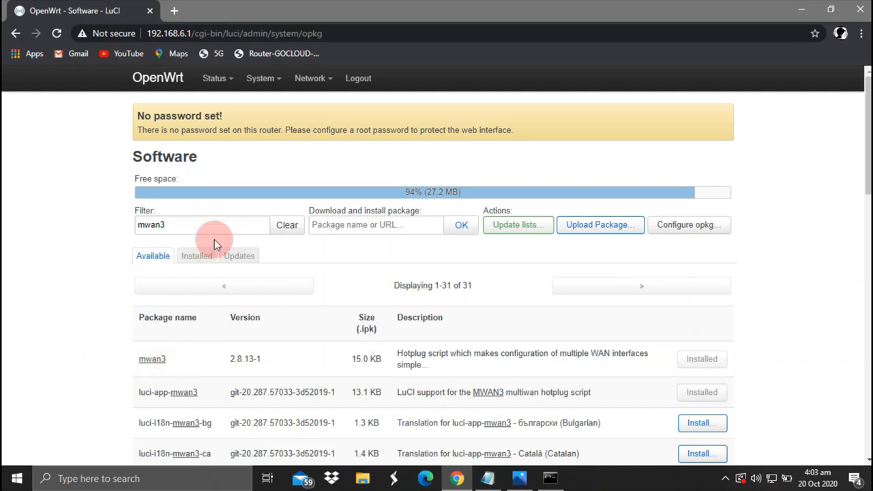
{"action": "left_click_drag", "start_coordinate": [214, 225], "coordinate": [86, 229]}
{"action": "type", "text": "sqm"}
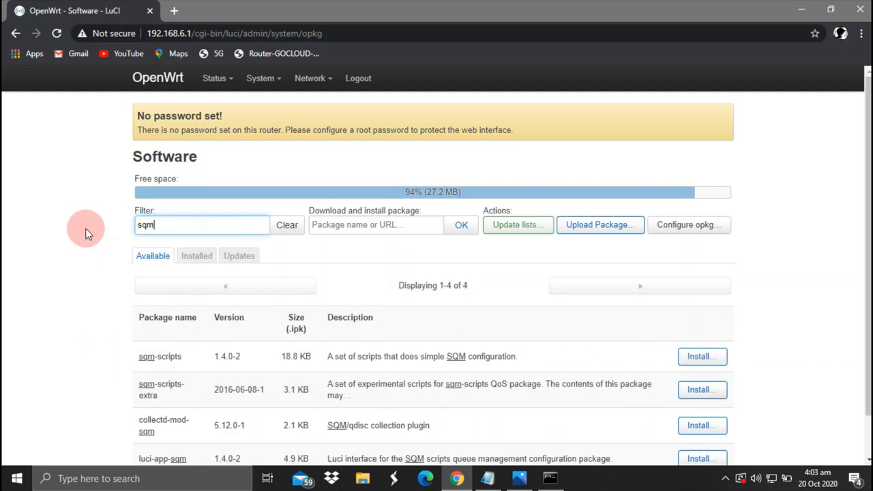
{"action": "scroll", "coordinate": [550, 335], "scroll_direction": "down", "scroll_amount": 1}
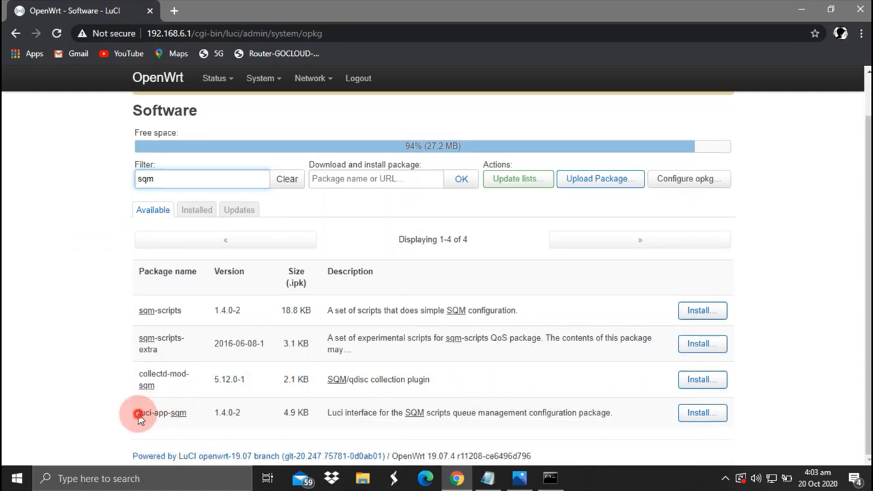
Inspect the sqm-scripts and luci-app-sqm entries in the filtered package table.
{"action": "left_click_drag", "start_coordinate": [139, 413], "coordinate": [249, 425]}
{"action": "left_click_drag", "start_coordinate": [117, 308], "coordinate": [224, 315]}
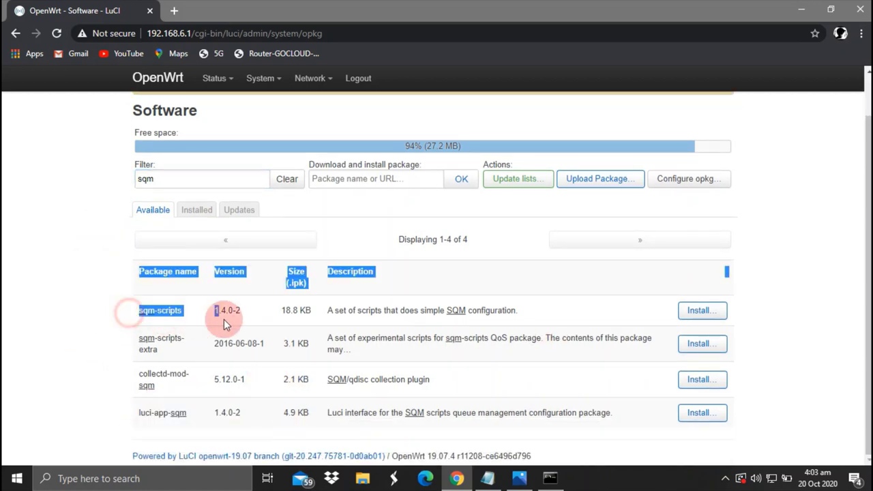
{"action": "left_click_drag", "start_coordinate": [139, 398], "coordinate": [68, 313]}
{"action": "left_click", "coordinate": [68, 313]}
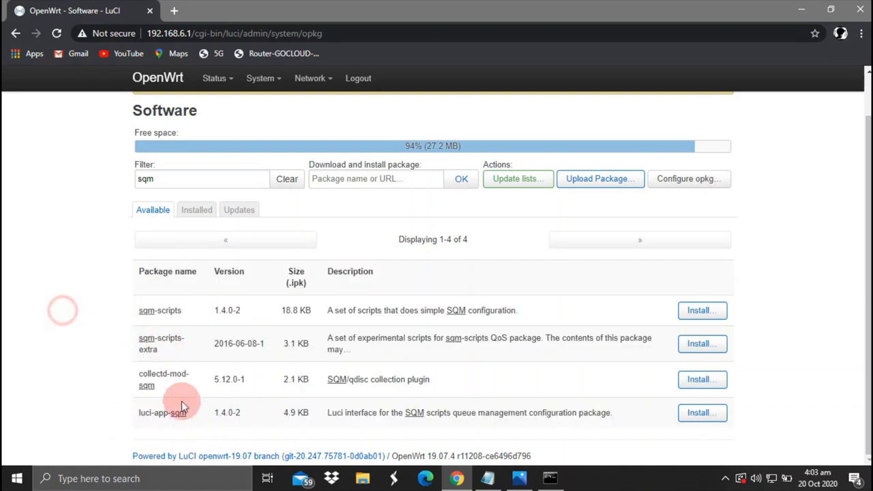
{"action": "triple_click", "coordinate": [193, 413]}
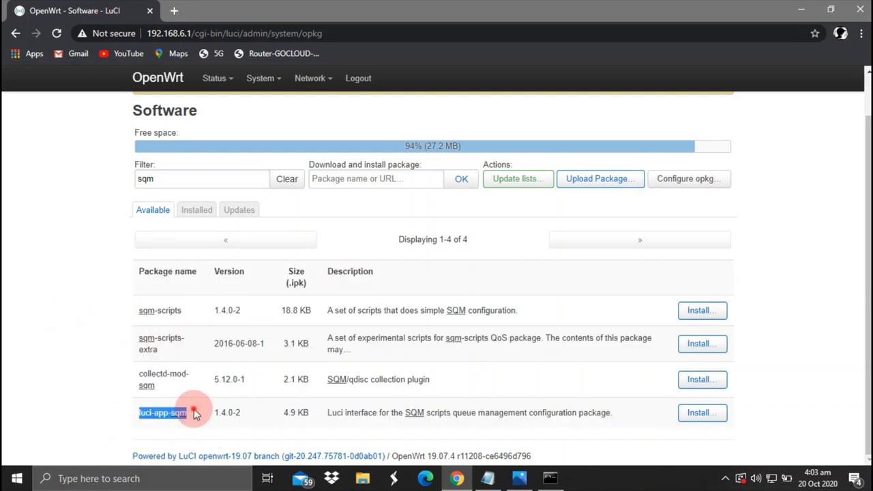
{"action": "left_click", "coordinate": [189, 316]}
Install luci-app-sqm with file overwriting allowed and dismiss the finished install log.
{"action": "left_click", "coordinate": [696, 412]}
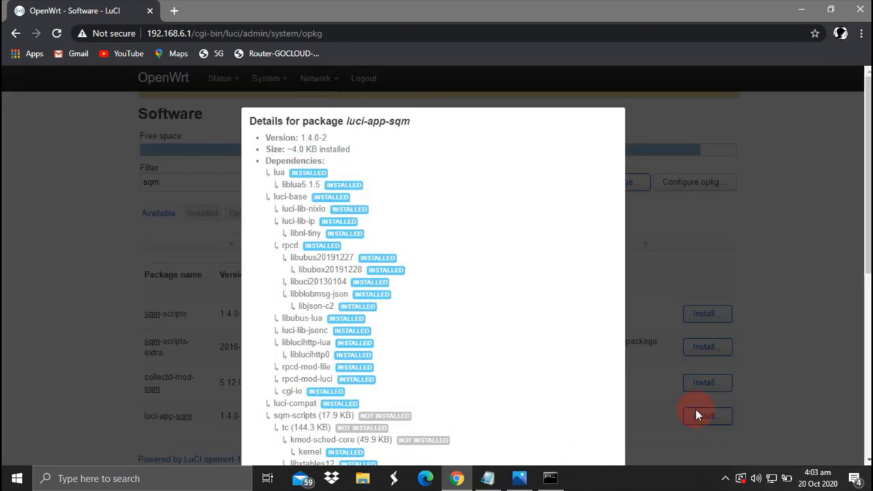
{"action": "scroll", "coordinate": [476, 354], "scroll_direction": "down", "scroll_amount": 6}
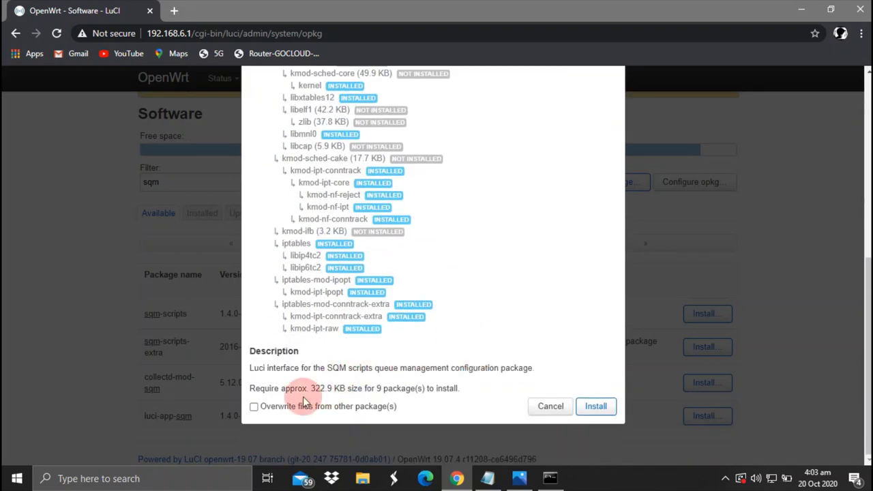
{"action": "left_click", "coordinate": [297, 408]}
{"action": "left_click", "coordinate": [595, 407]}
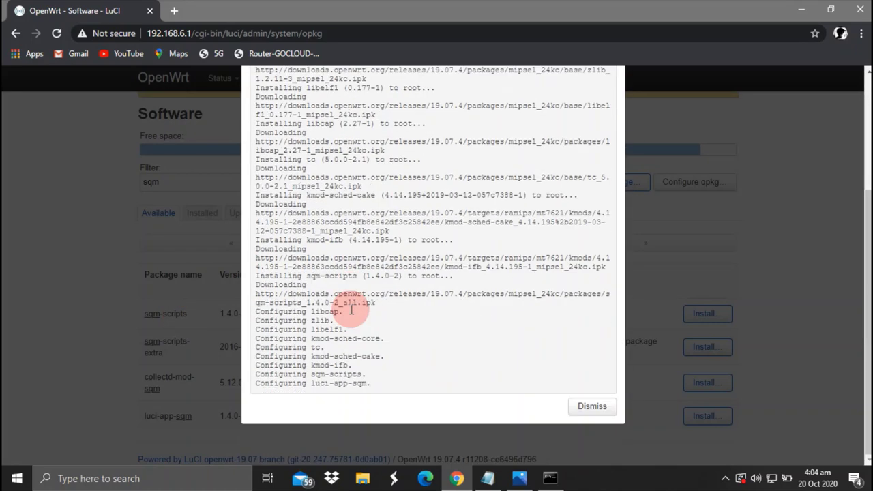
{"action": "left_click", "coordinate": [594, 406]}
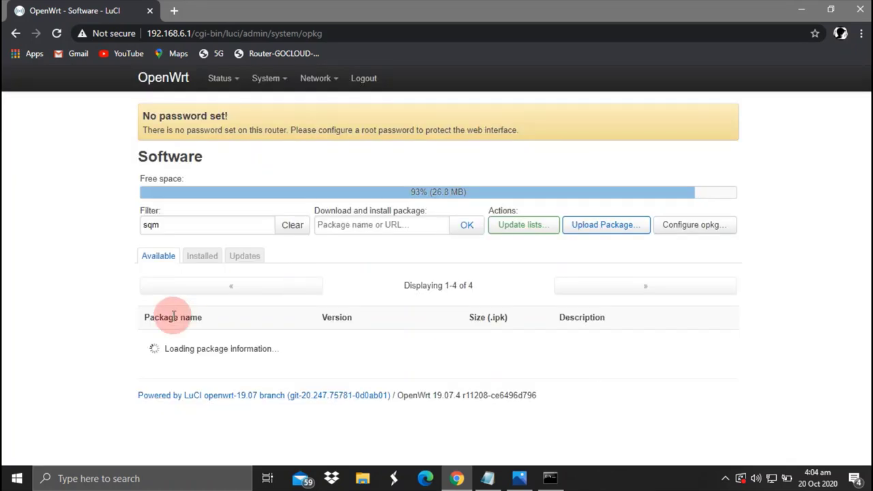
{"action": "scroll", "coordinate": [90, 259], "scroll_direction": "down", "scroll_amount": 1}
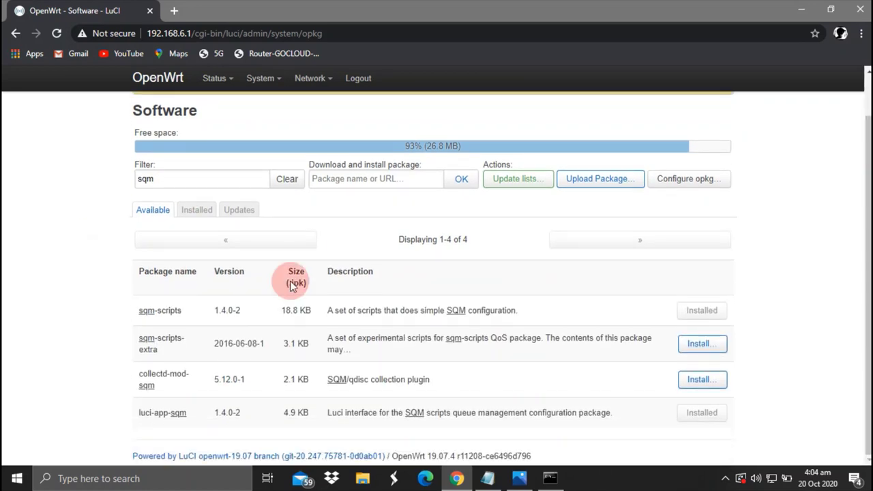
{"action": "left_click", "coordinate": [205, 179]}
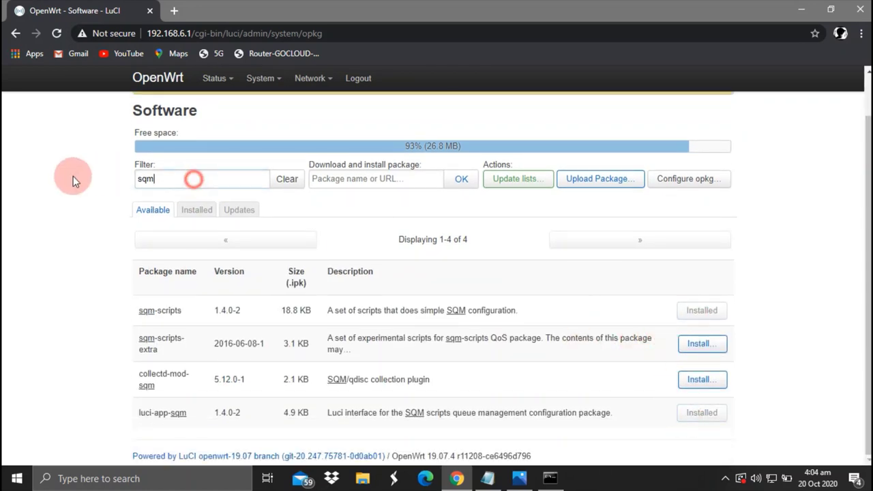
Filter for adblock and install luci-app-adblock with file overwriting allowed, then dismiss the log.
{"action": "key", "text": "ctrl+a"}
{"action": "type", "text": "adblock"}
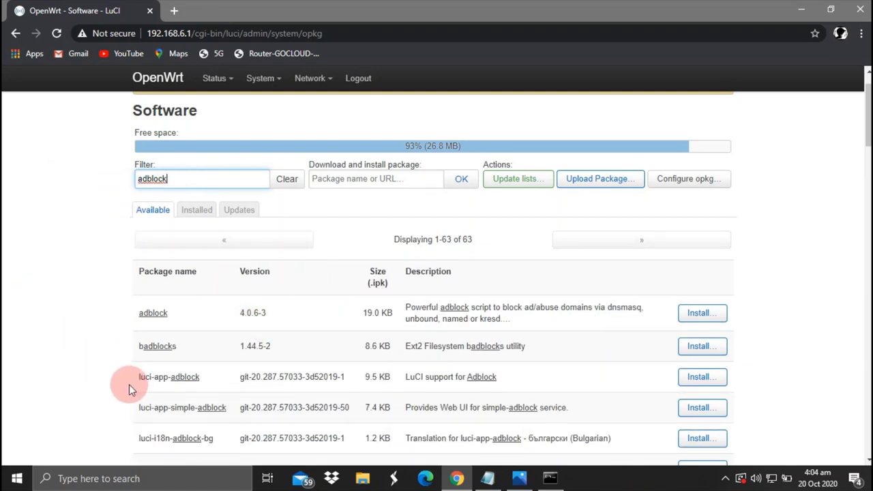
{"action": "left_click", "coordinate": [135, 381]}
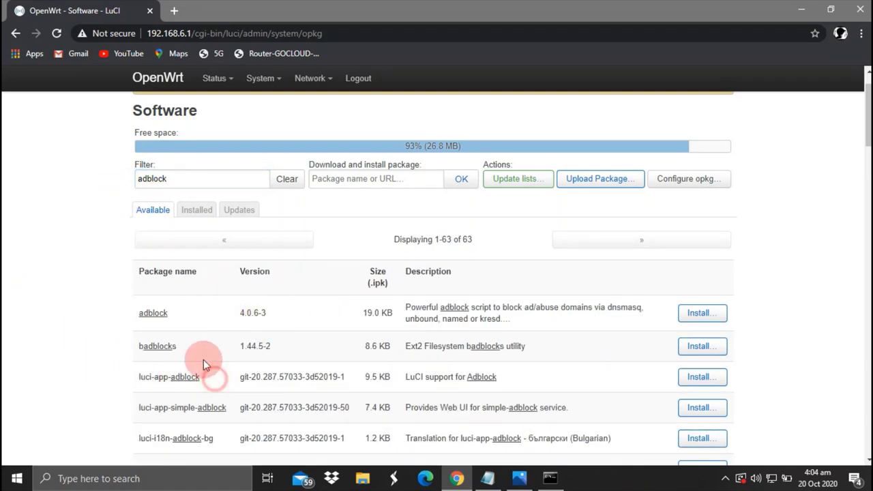
{"action": "left_click", "coordinate": [700, 380]}
{"action": "left_click", "coordinate": [343, 429]}
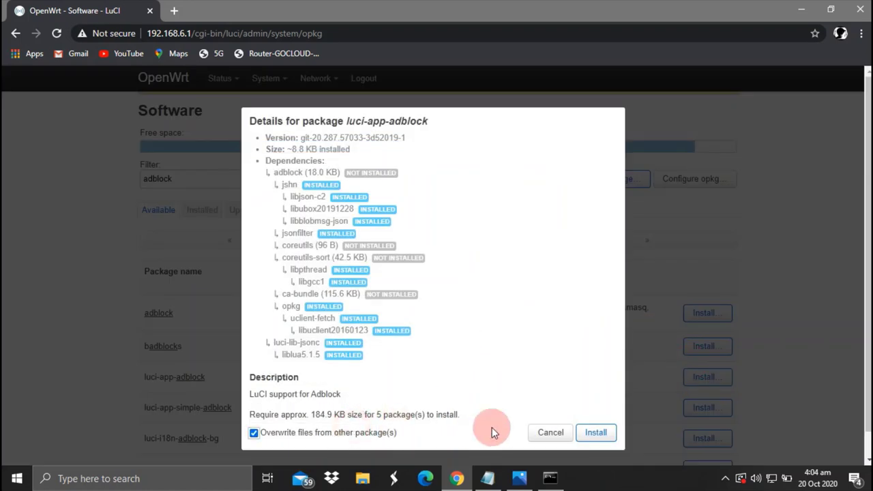
{"action": "left_click", "coordinate": [593, 434]}
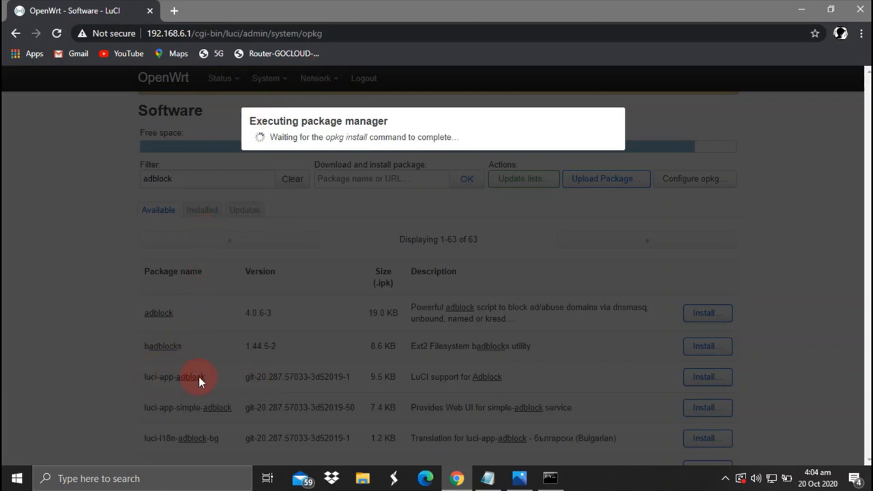
{"action": "left_click", "coordinate": [590, 380]}
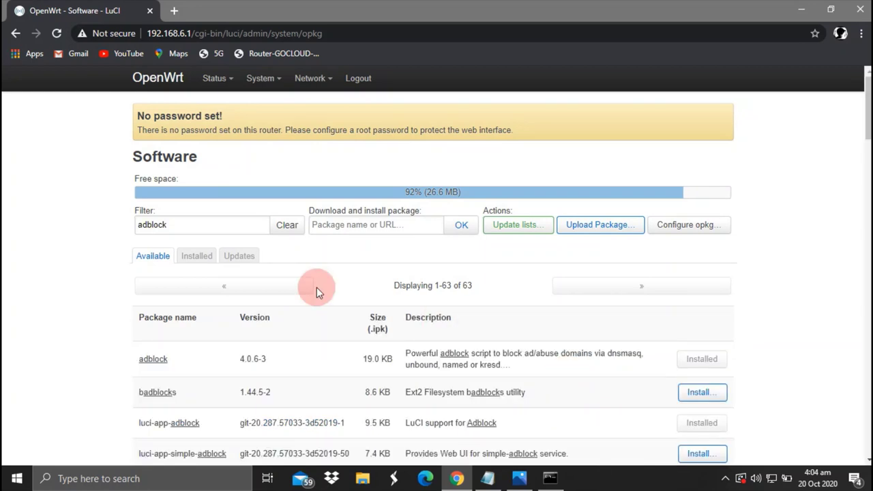
{"action": "scroll", "coordinate": [316, 287], "scroll_direction": "down", "scroll_amount": 1}
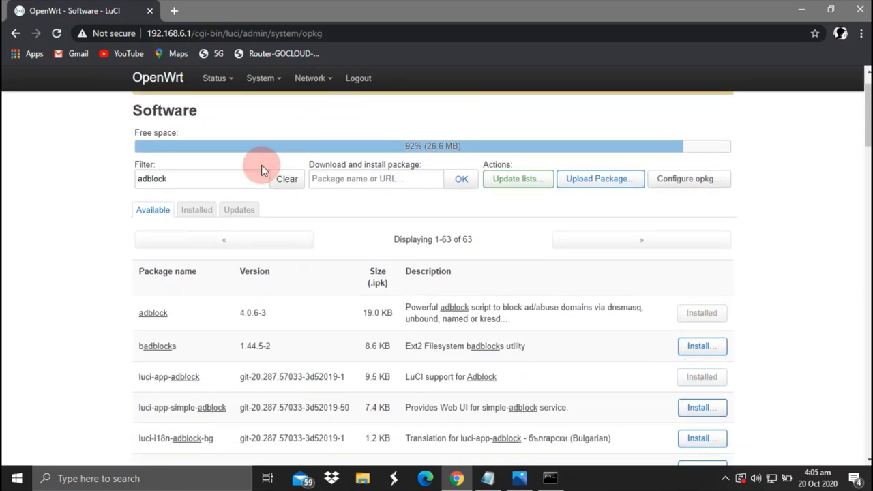
{"action": "left_click_drag", "start_coordinate": [211, 178], "coordinate": [88, 170]}
Search libustream and install libustream-openssl20150806 with file overwriting allowed.
{"action": "key", "text": "BackSpace"}
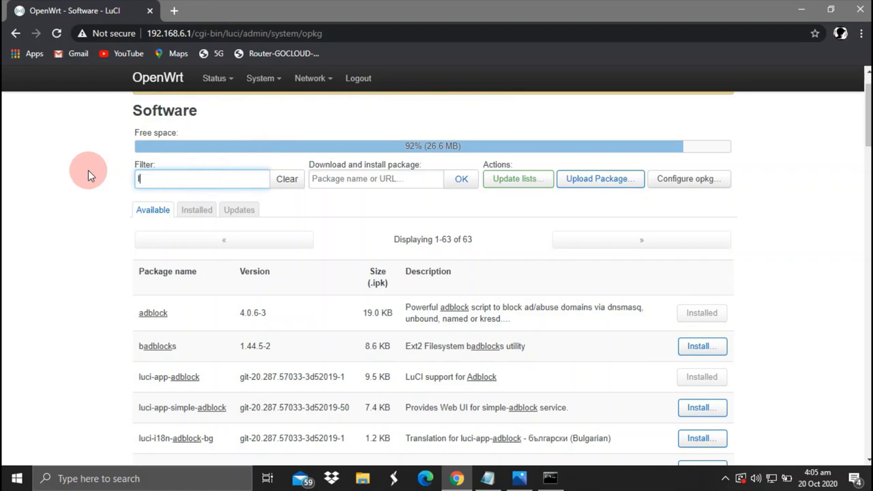
{"action": "type", "text": "libustr"}
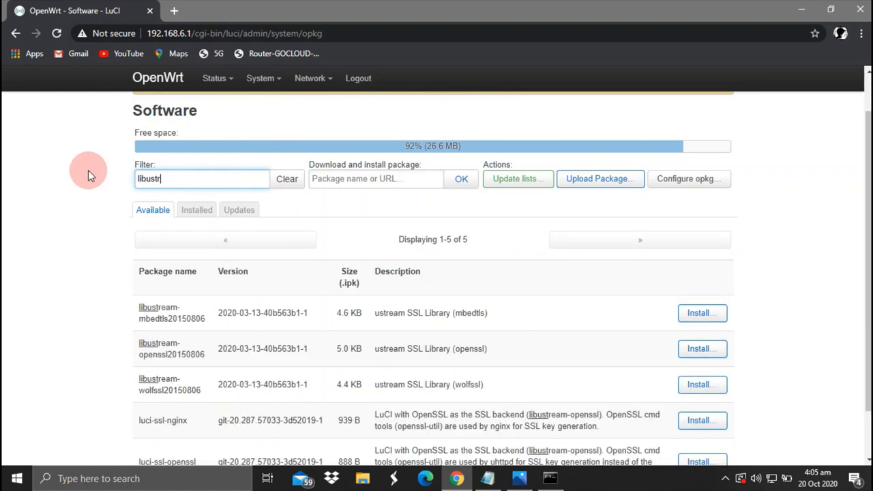
{"action": "type", "text": "eam"}
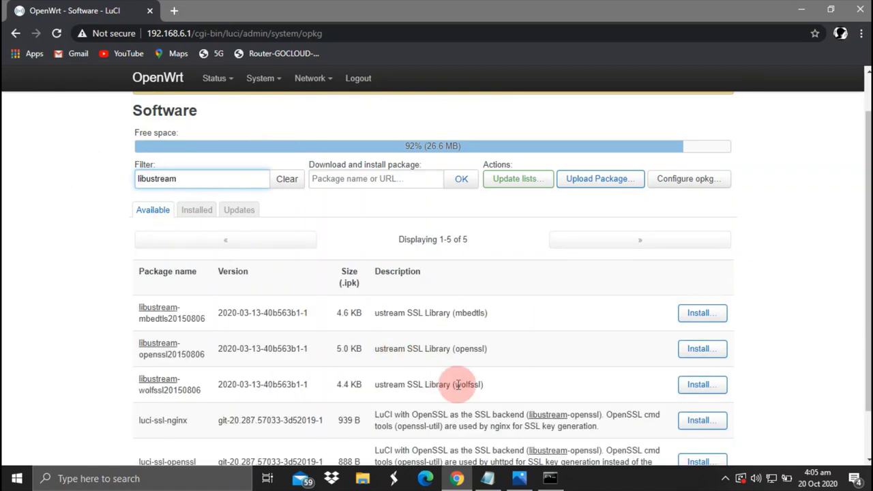
{"action": "double_click", "coordinate": [483, 349]}
{"action": "left_click", "coordinate": [699, 348]}
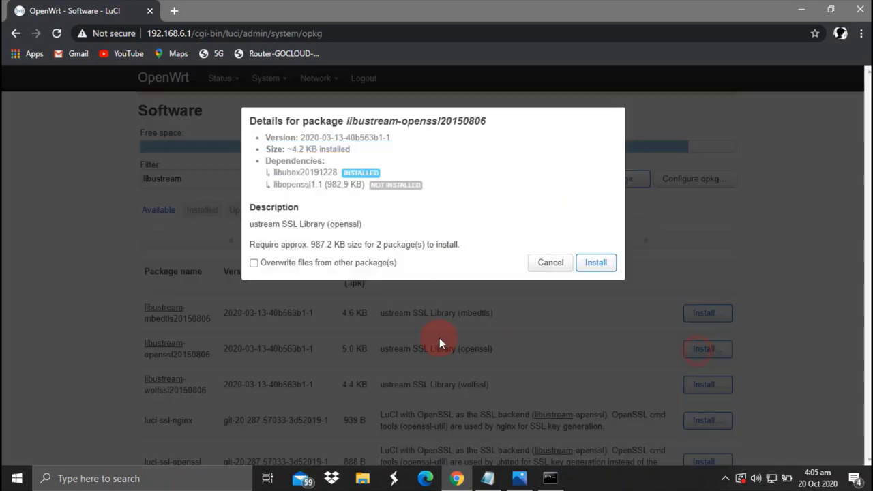
{"action": "left_click", "coordinate": [273, 263]}
{"action": "left_click", "coordinate": [590, 263]}
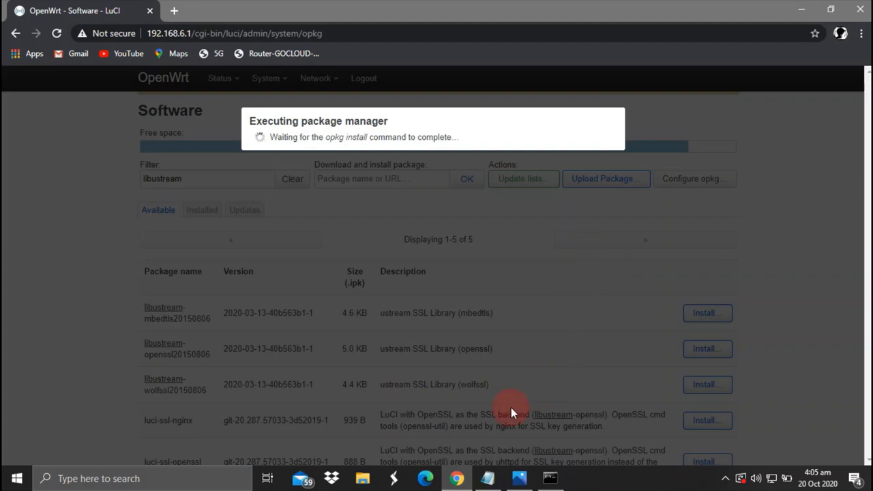
In the connection notes, append '(dynamic)' after static for wan3 and the entry above it.
{"action": "left_click", "coordinate": [487, 480]}
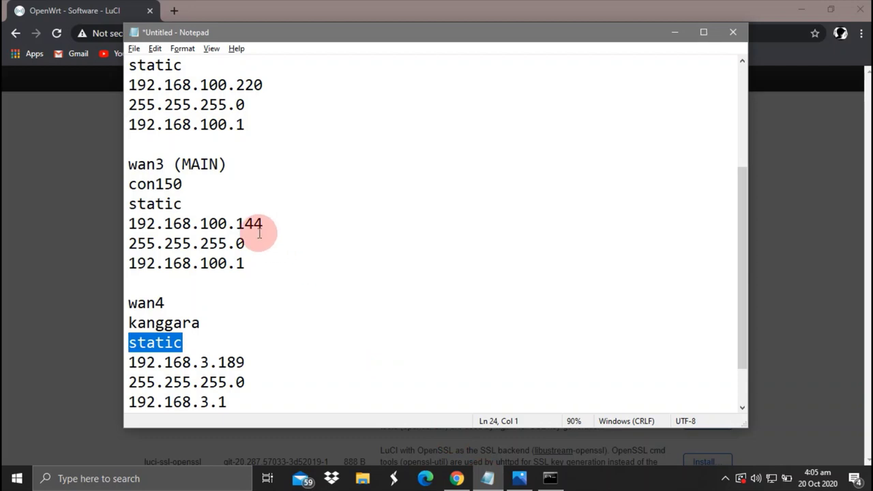
{"action": "left_click", "coordinate": [222, 212]}
{"action": "type", "text": "("}
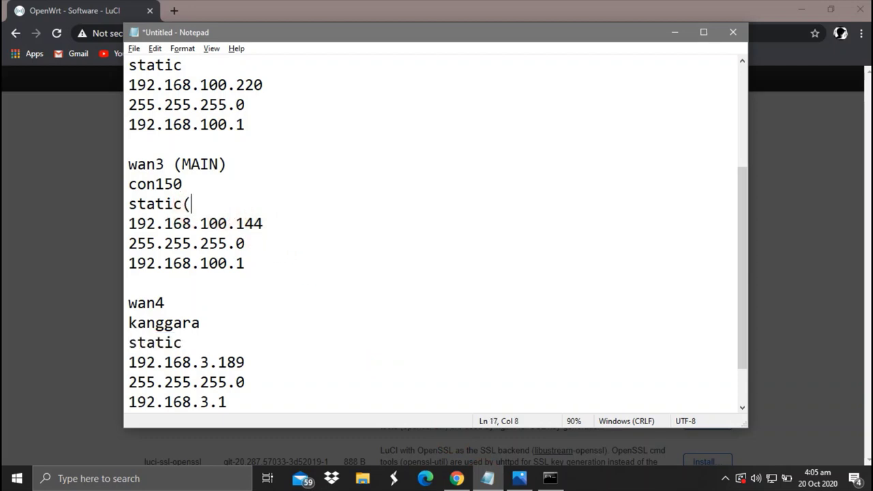
{"action": "type", "text": "dynamic)"}
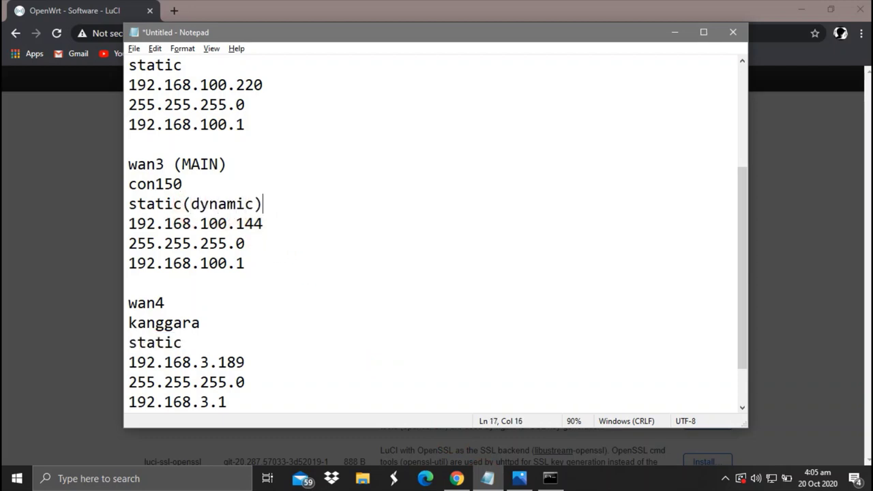
{"action": "left_click", "coordinate": [208, 60]}
{"action": "type", "text": "(dynamic)"}
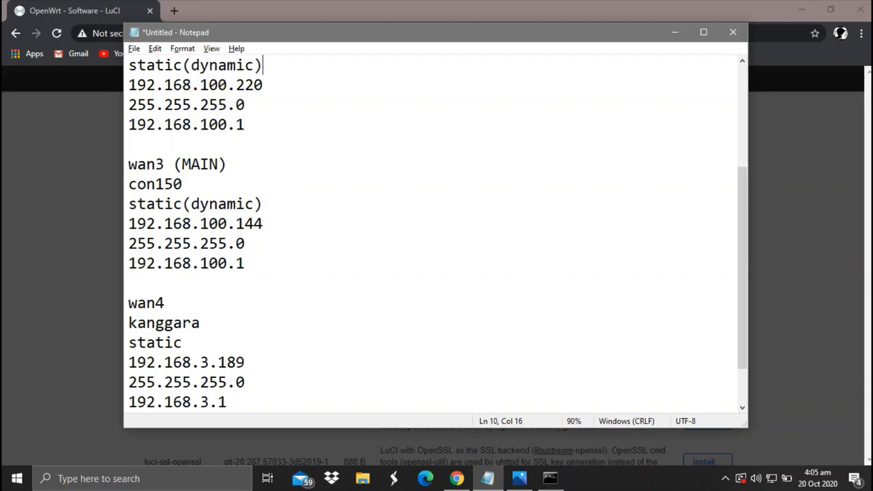
{"action": "left_click", "coordinate": [185, 342]}
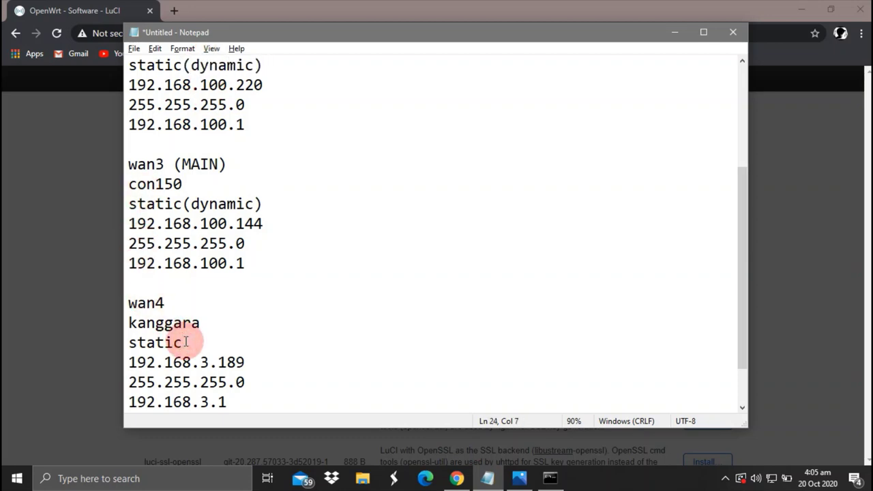
{"action": "left_click", "coordinate": [99, 123]}
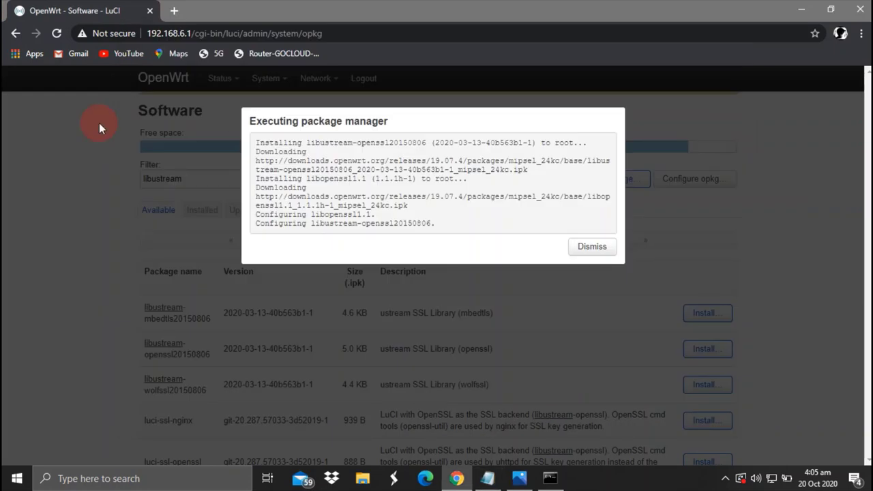
Dismiss the libustream install log and glance at the multi-WAN wiring diagram.
{"action": "left_click", "coordinate": [579, 258]}
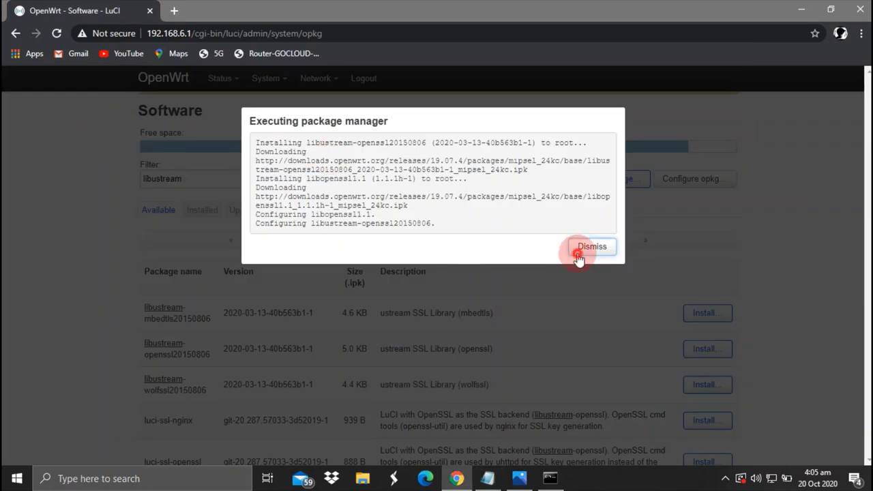
{"action": "left_click", "coordinate": [578, 256]}
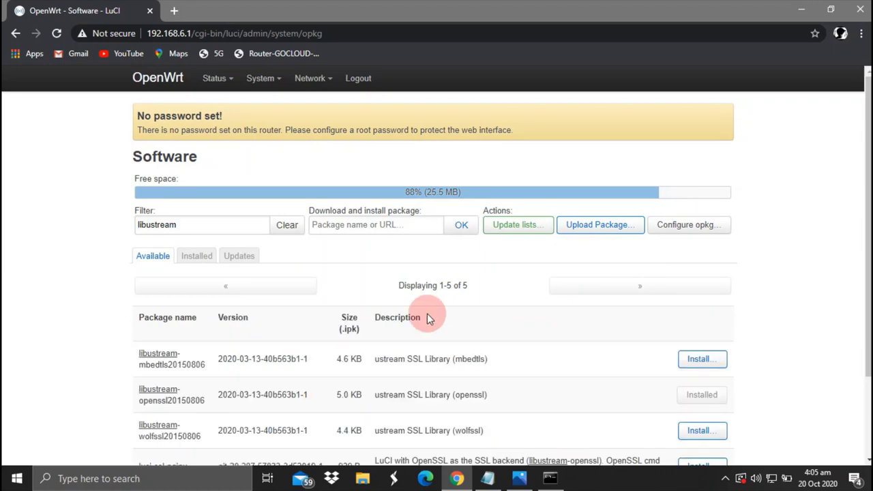
{"action": "left_click", "coordinate": [519, 479]}
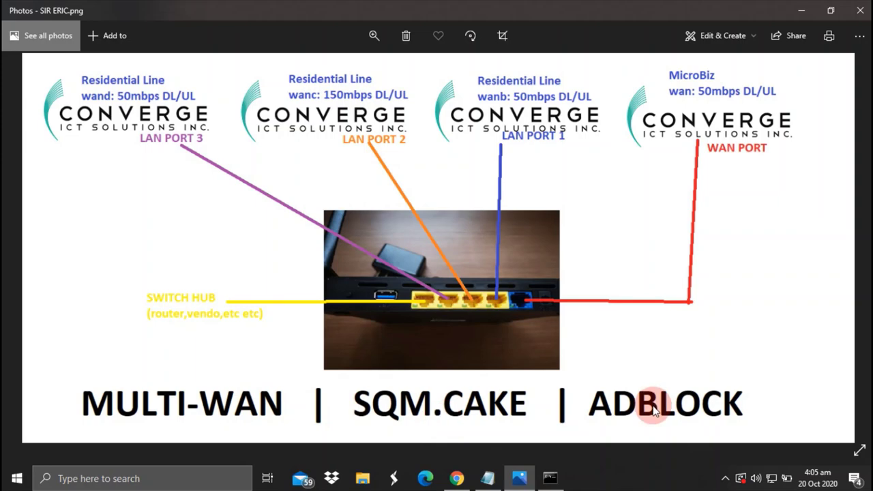
{"action": "key", "text": "alt+Tab"}
Restart the mwan3, adblock and sqm services from the Startup page.
{"action": "mouse_move", "coordinate": [260, 77]}
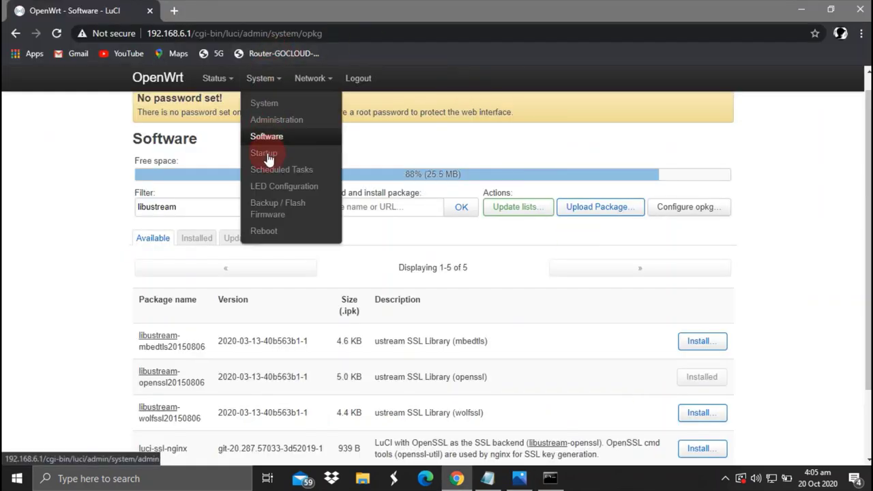
{"action": "left_click", "coordinate": [266, 155]}
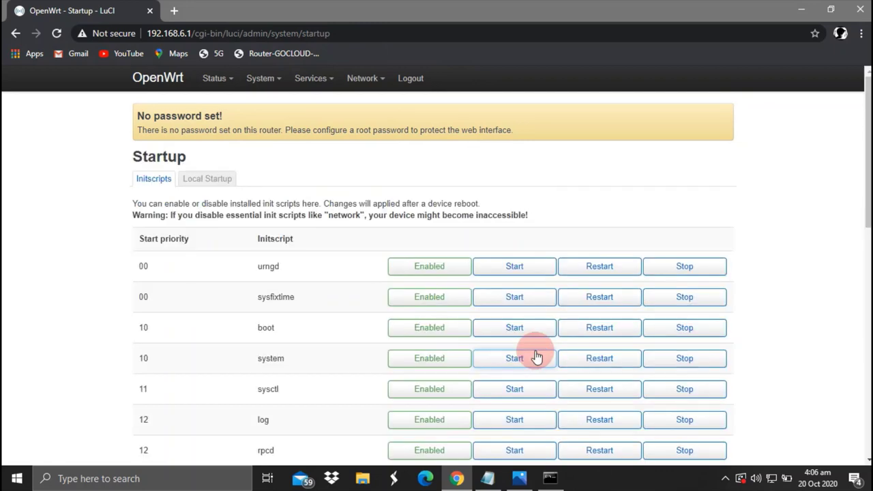
{"action": "scroll", "coordinate": [536, 358], "scroll_direction": "down", "scroll_amount": 5}
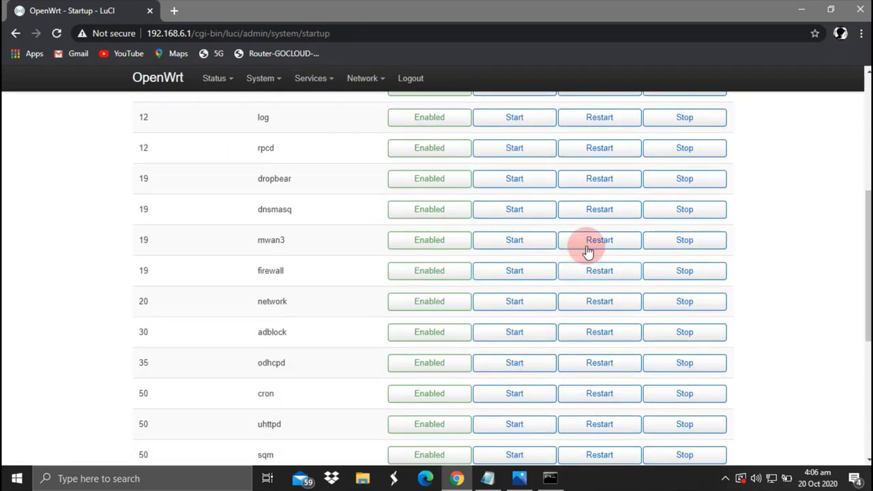
{"action": "left_click_drag", "start_coordinate": [264, 239], "coordinate": [321, 240]}
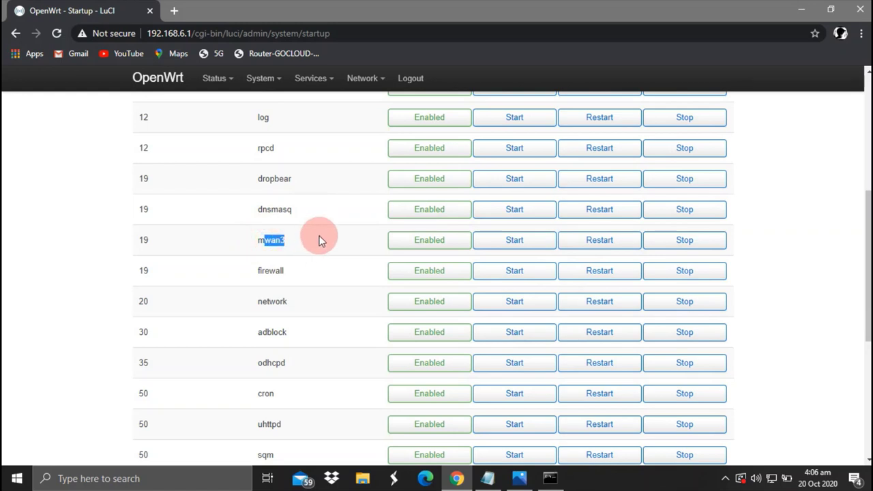
{"action": "left_click", "coordinate": [580, 247]}
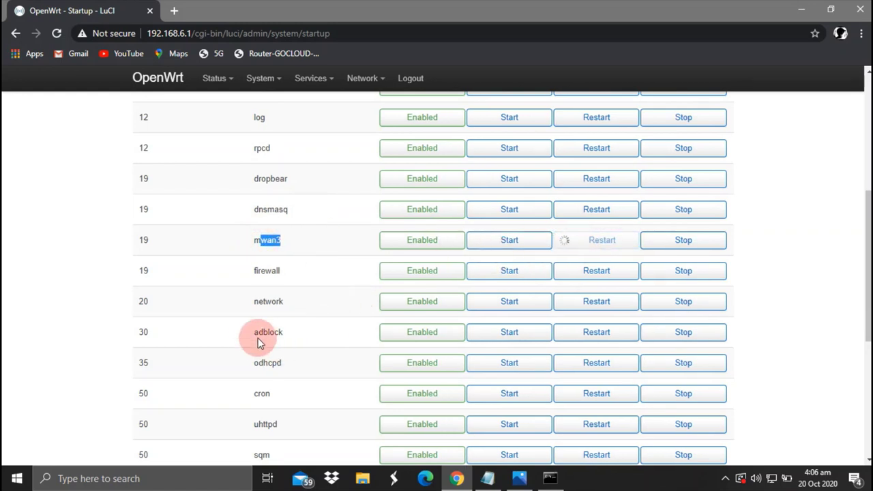
{"action": "left_click_drag", "start_coordinate": [258, 339], "coordinate": [309, 334]}
{"action": "left_click", "coordinate": [599, 339]}
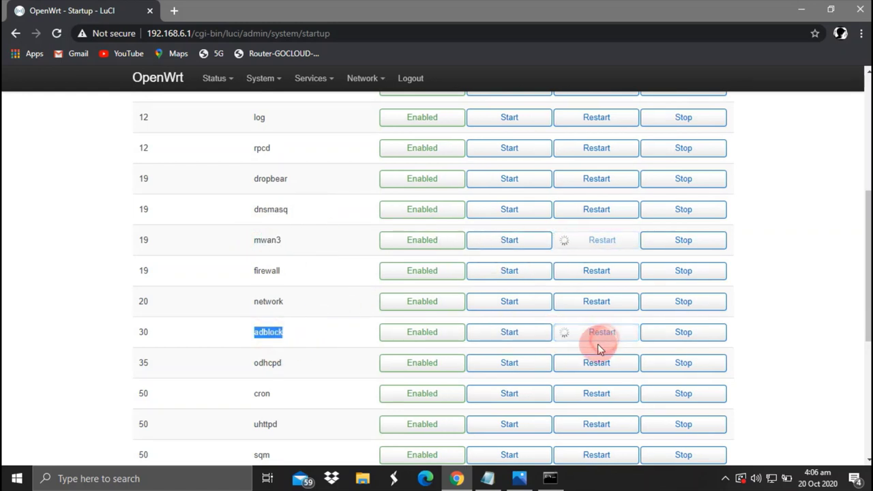
{"action": "scroll", "coordinate": [283, 371], "scroll_direction": "down", "scroll_amount": 1}
{"action": "left_click_drag", "start_coordinate": [251, 371], "coordinate": [271, 377]}
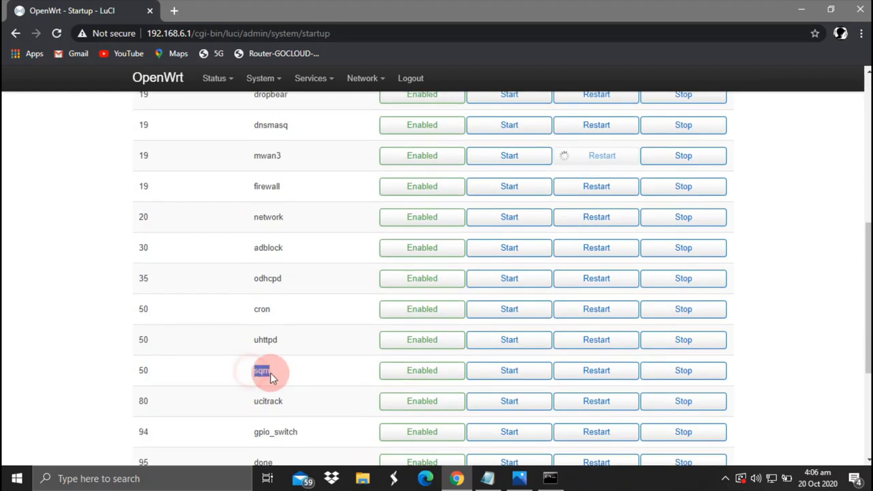
{"action": "left_click", "coordinate": [580, 375]}
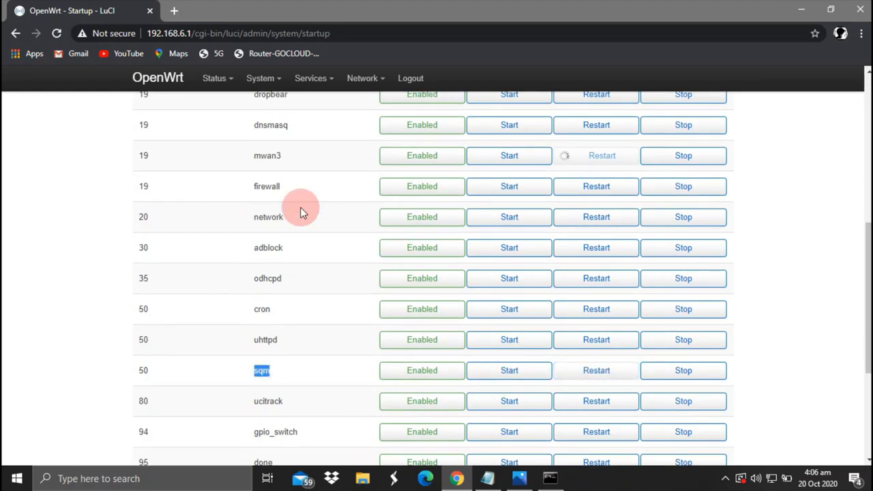
Log out of the router's web interface.
{"action": "scroll", "coordinate": [302, 209], "scroll_direction": "up", "scroll_amount": 1}
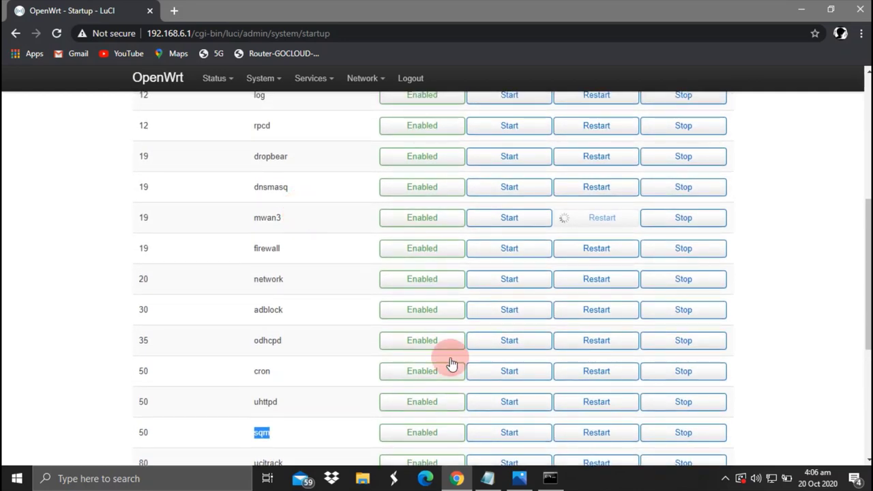
{"action": "scroll", "coordinate": [350, 240], "scroll_direction": "up", "scroll_amount": 1}
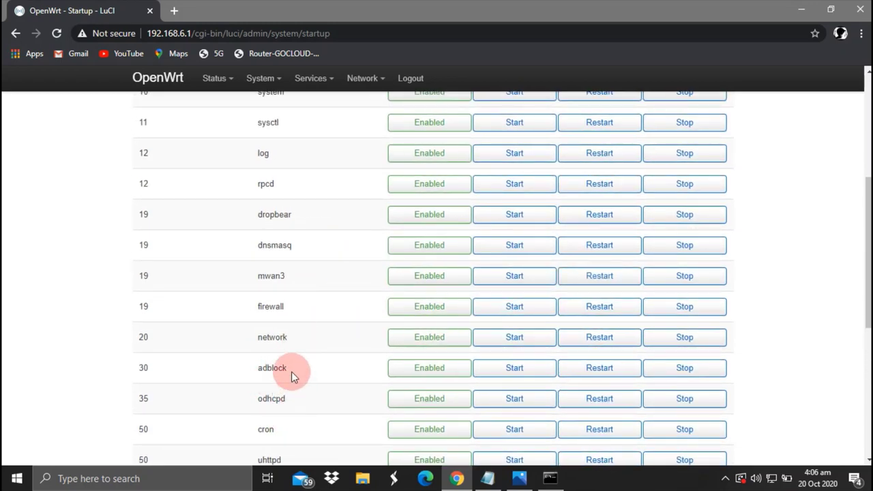
{"action": "left_click", "coordinate": [410, 79]}
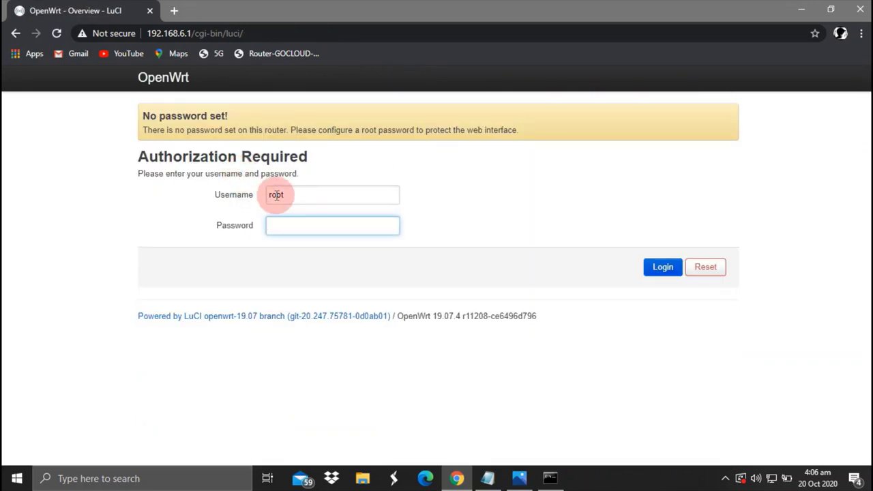
Log back in as root and open the Network > Switch VLAN page.
{"action": "key", "text": "Return"}
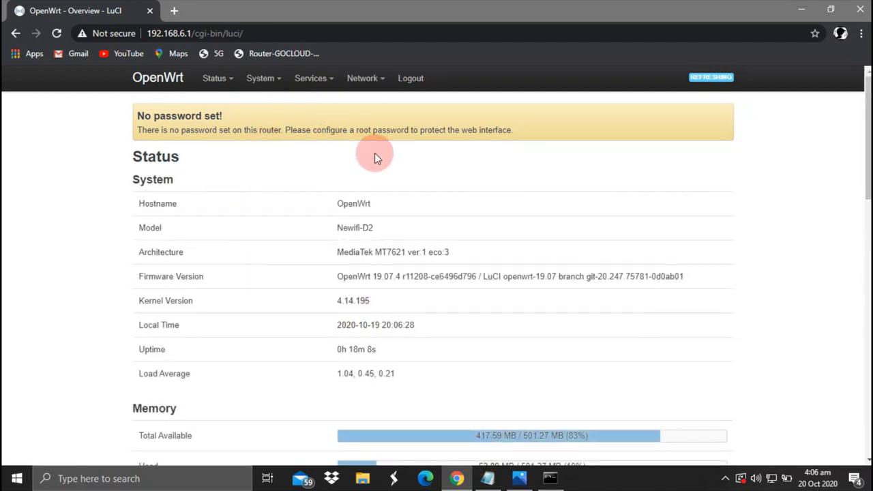
{"action": "mouse_move", "coordinate": [362, 77]}
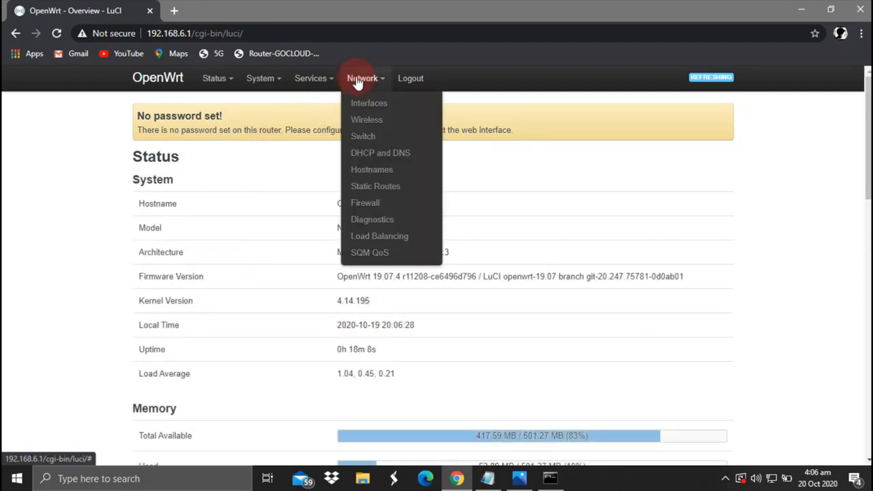
{"action": "left_click", "coordinate": [362, 141]}
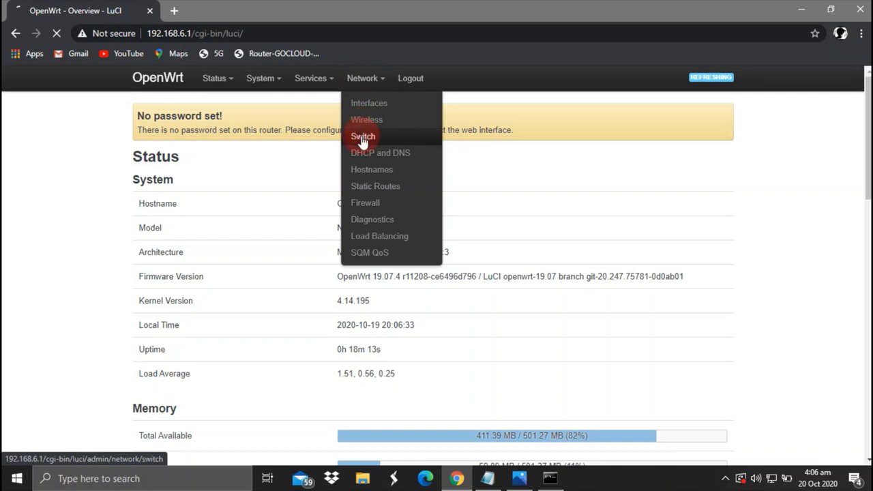
{"action": "left_click", "coordinate": [517, 476]}
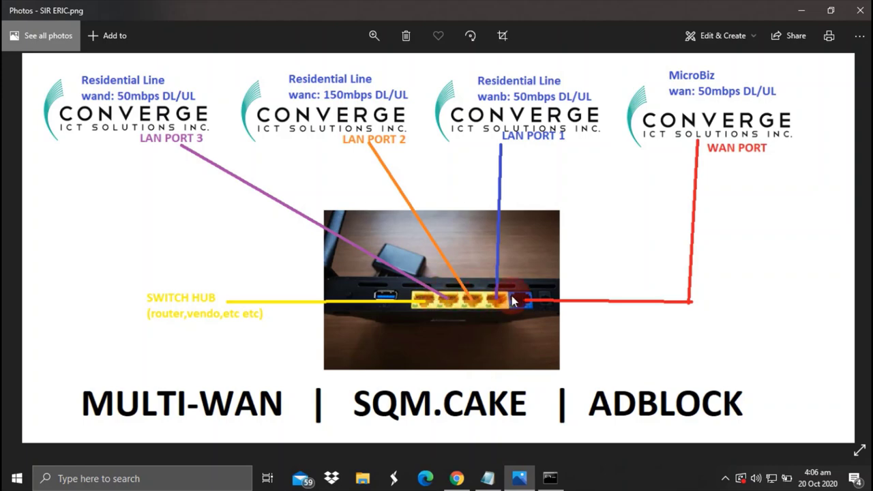
Review the existing VLAN 2 entry and add a new VLAN 3 row to the switch table.
{"action": "left_click", "coordinate": [519, 478]}
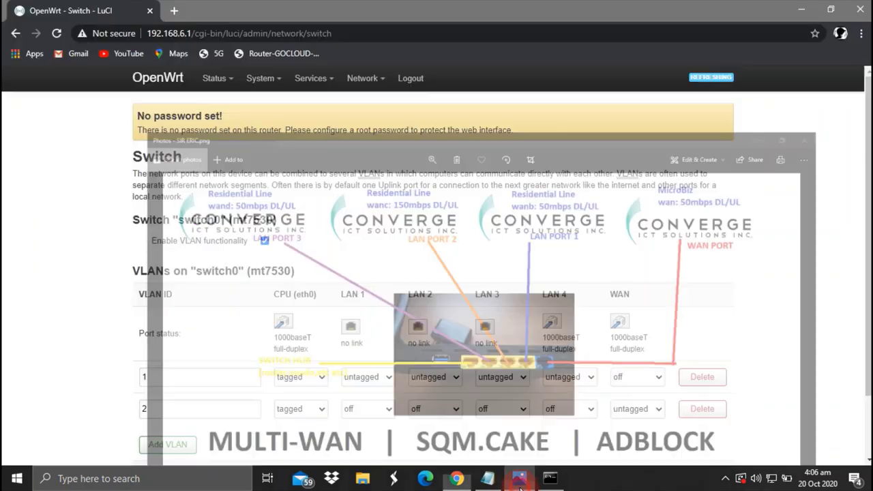
{"action": "scroll", "coordinate": [385, 311], "scroll_direction": "down", "scroll_amount": 2}
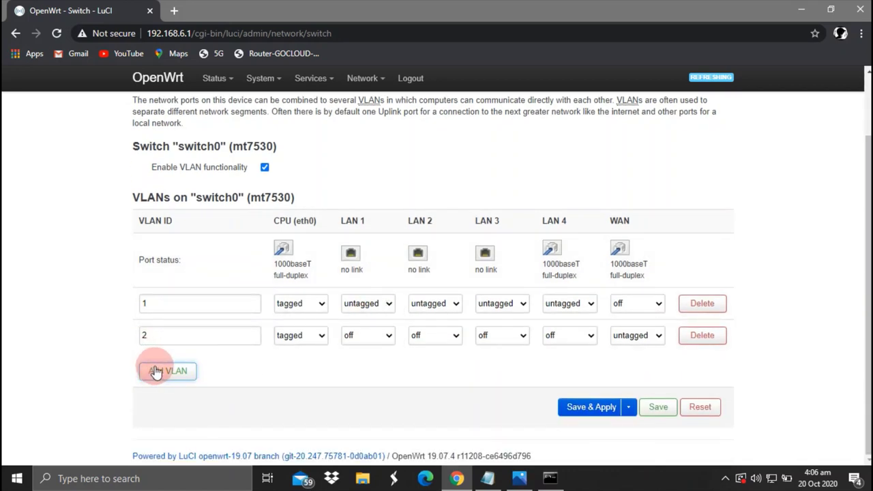
{"action": "double_click", "coordinate": [153, 336]}
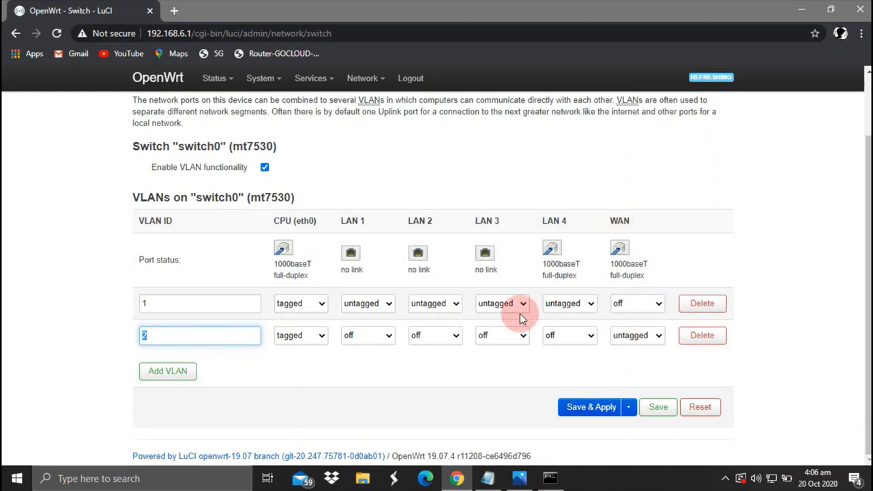
{"action": "left_click", "coordinate": [179, 372]}
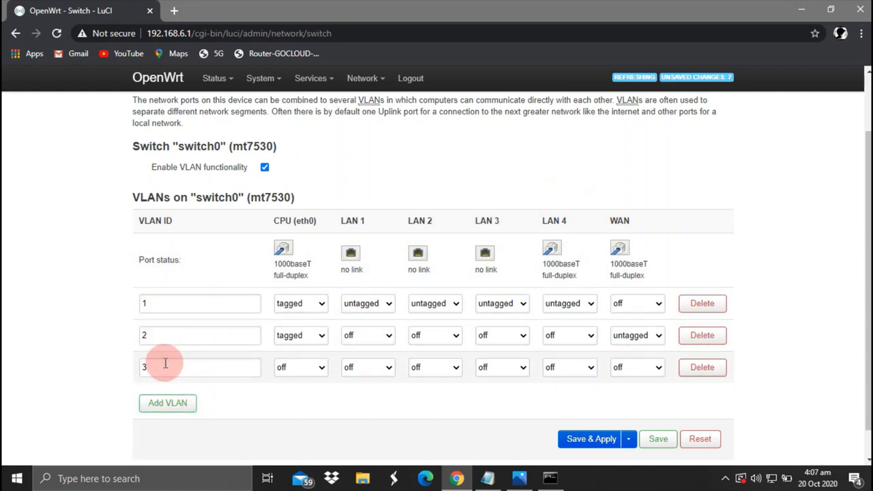
Add VLANs 4 and 5, setting CPU tagged on VLANs 3 and 4 and untagged on VLAN 5.
{"action": "left_click", "coordinate": [166, 404]}
{"action": "left_click", "coordinate": [164, 435]}
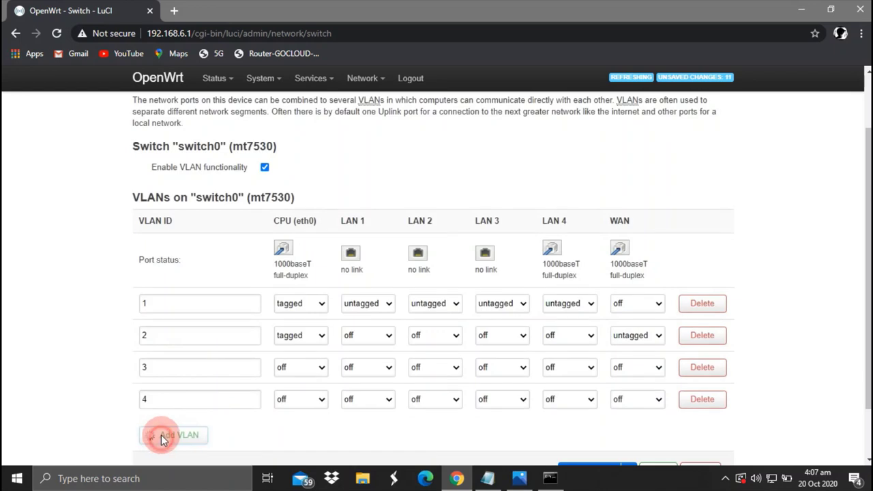
{"action": "scroll", "coordinate": [308, 357], "scroll_direction": "down", "scroll_amount": 1}
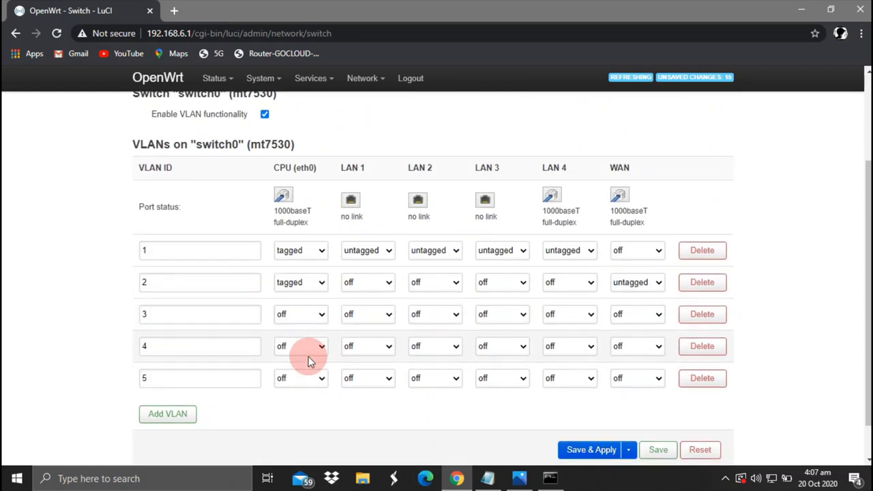
{"action": "left_click", "coordinate": [304, 314]}
{"action": "left_click", "coordinate": [299, 350]}
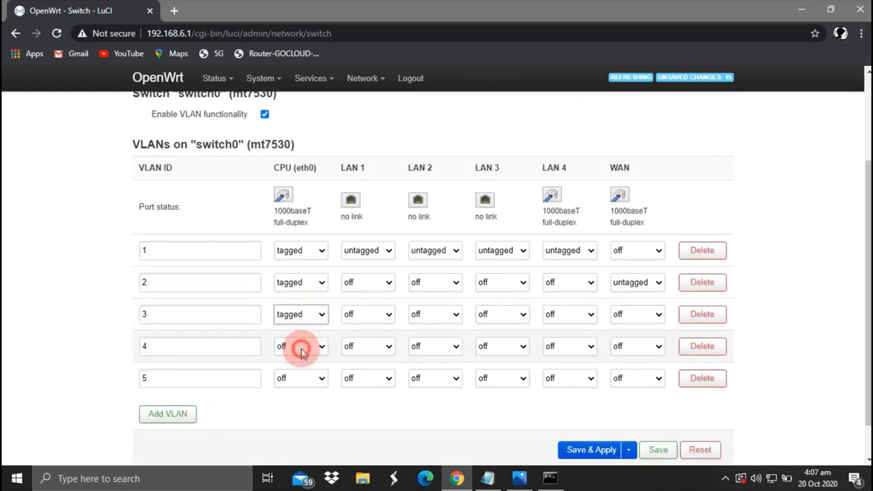
{"action": "left_click", "coordinate": [303, 345]}
{"action": "left_click", "coordinate": [301, 382]}
{"action": "left_click", "coordinate": [302, 381]}
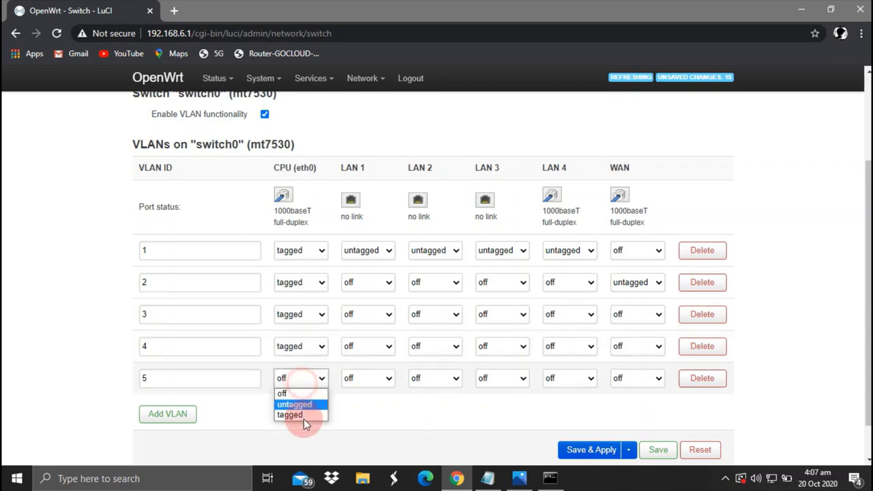
{"action": "left_click", "coordinate": [300, 405]}
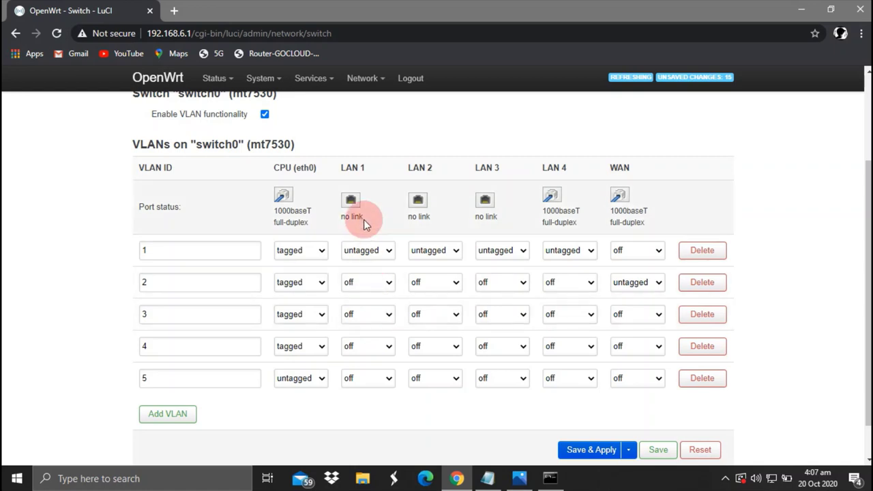
Turn LAN 1–3 off in VLAN 1 and untagged in VLANs 3, 4 and 5 respectively.
{"action": "left_click", "coordinate": [369, 250]}
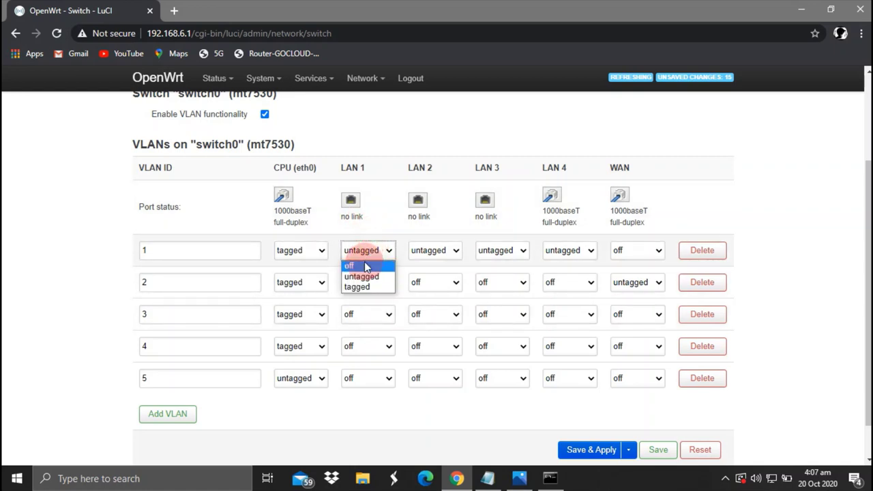
{"action": "left_click", "coordinate": [363, 265]}
{"action": "left_click", "coordinate": [360, 313]}
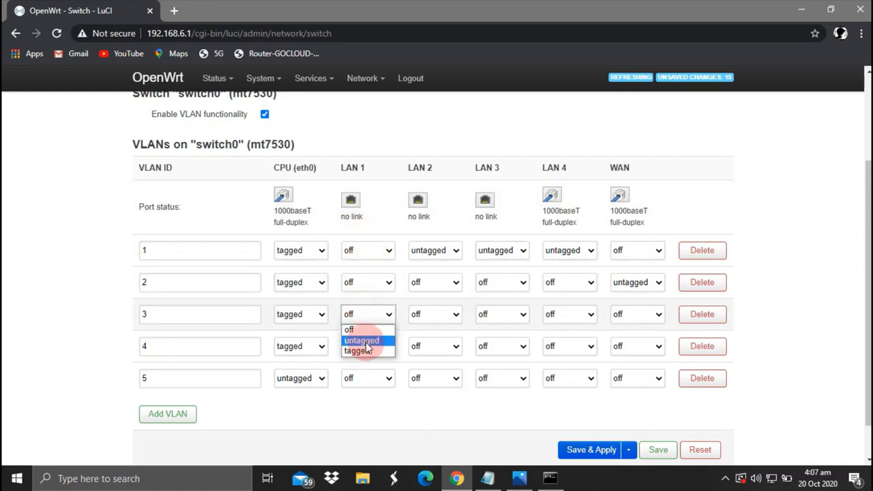
{"action": "left_click", "coordinate": [361, 341]}
{"action": "left_click", "coordinate": [432, 252]}
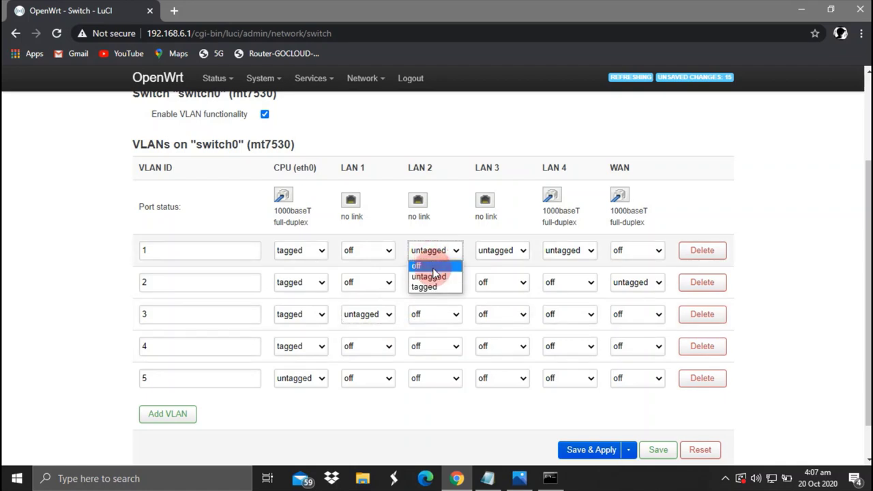
{"action": "left_click", "coordinate": [417, 266]}
{"action": "left_click", "coordinate": [431, 351]}
{"action": "left_click", "coordinate": [431, 374]}
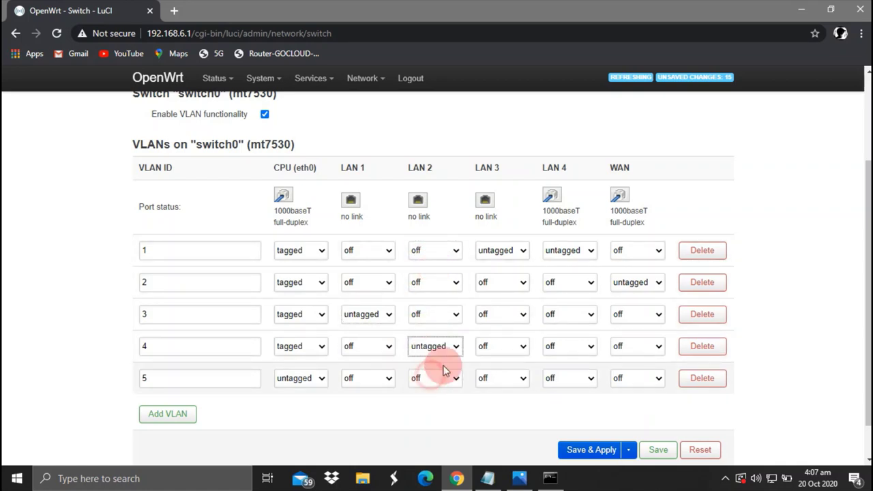
{"action": "left_click", "coordinate": [502, 251]}
{"action": "left_click", "coordinate": [506, 262]}
{"action": "left_click", "coordinate": [492, 379]}
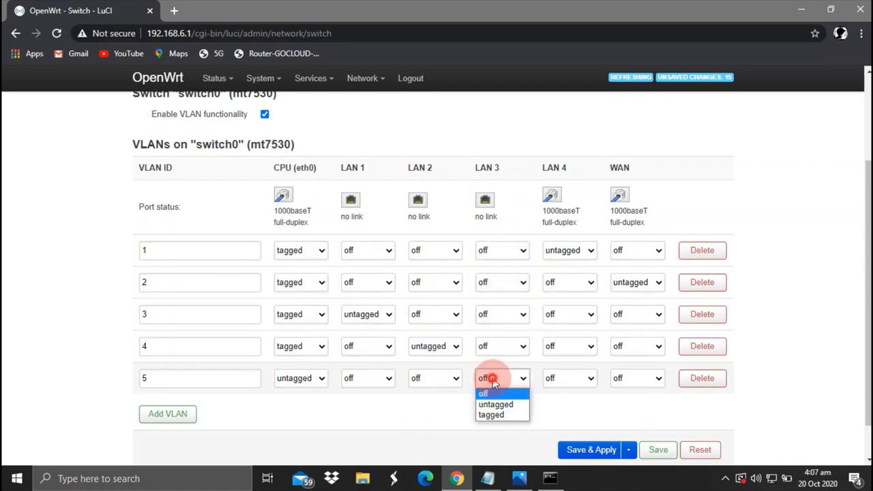
{"action": "left_click", "coordinate": [497, 403]}
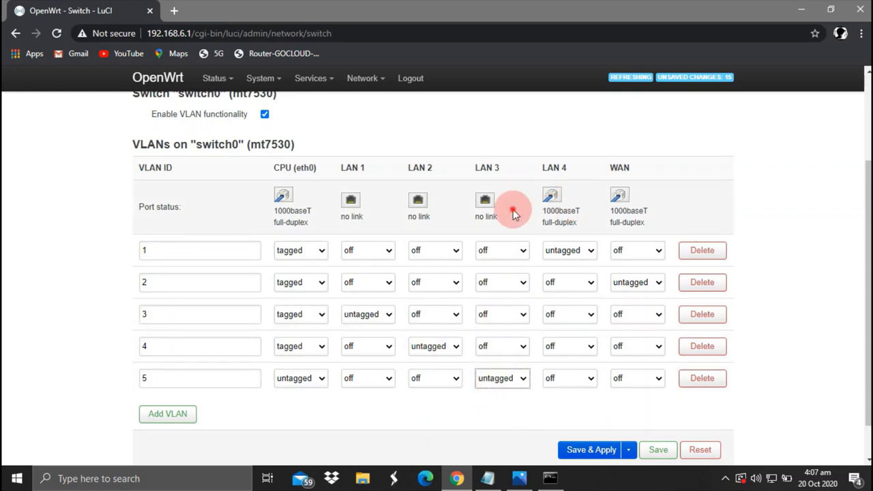
Check the link status of the LAN 1–3 and WAN ports.
{"action": "left_click_drag", "start_coordinate": [397, 198], "coordinate": [580, 224]}
{"action": "left_click", "coordinate": [539, 206]}
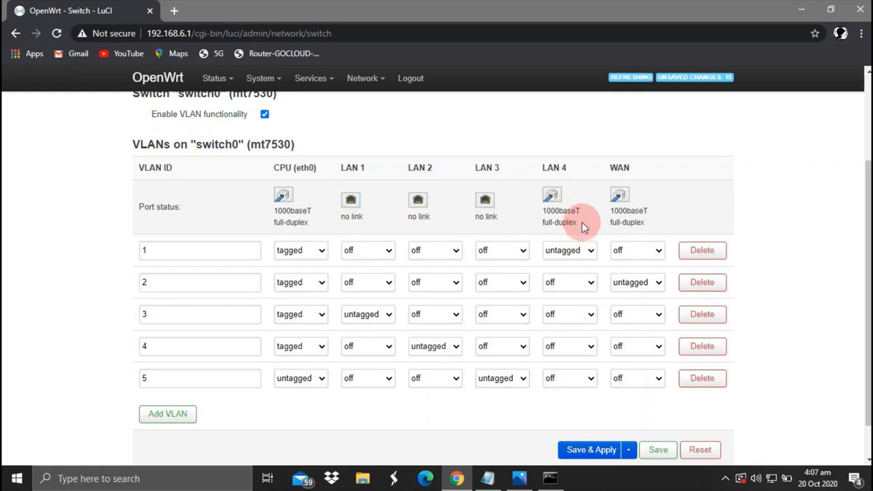
{"action": "left_click_drag", "start_coordinate": [643, 223], "coordinate": [616, 193]}
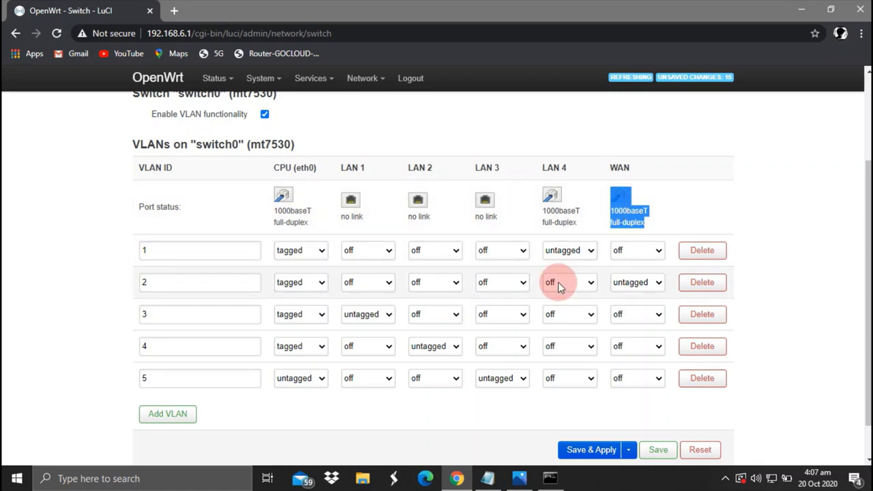
{"action": "left_click_drag", "start_coordinate": [491, 216], "coordinate": [363, 215]}
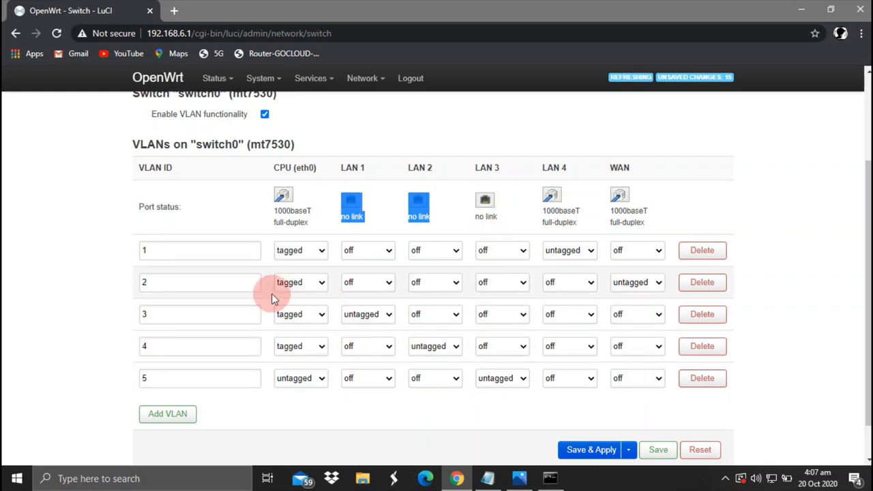
{"action": "left_click", "coordinate": [474, 418]}
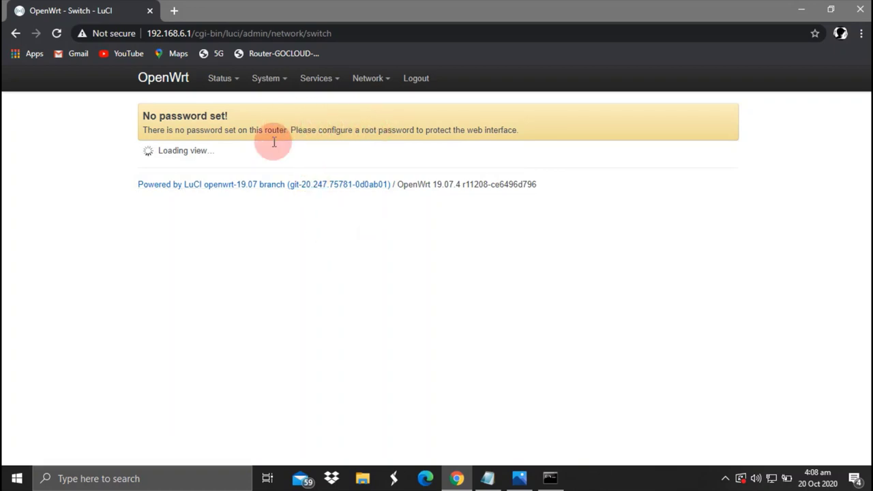
Scroll the reloaded Switch page to confirm VLANs 3–5 carry LAN 1–3 untagged.
{"action": "scroll", "coordinate": [183, 326], "scroll_direction": "down", "scroll_amount": 3}
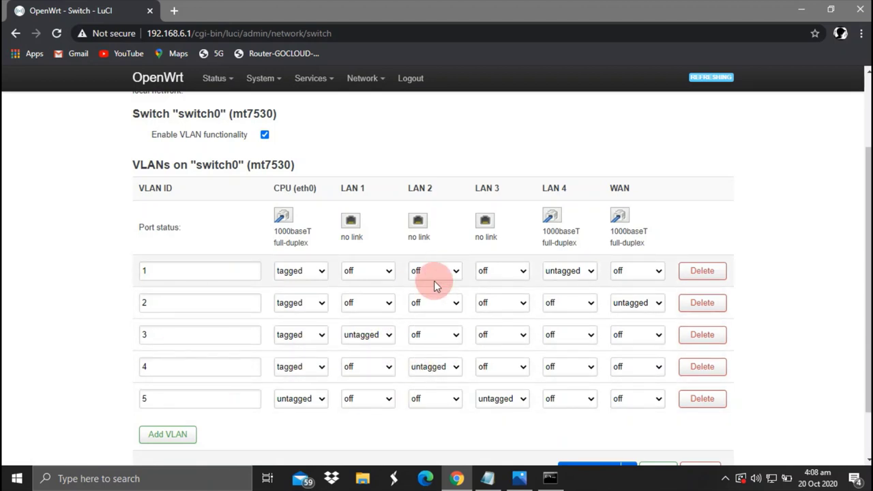
Try making VLAN 1's LAN 2 and LAN 3 untagged, then dismiss the untagged-port conflict warning.
{"action": "left_click", "coordinate": [487, 271]}
{"action": "left_click", "coordinate": [489, 272]}
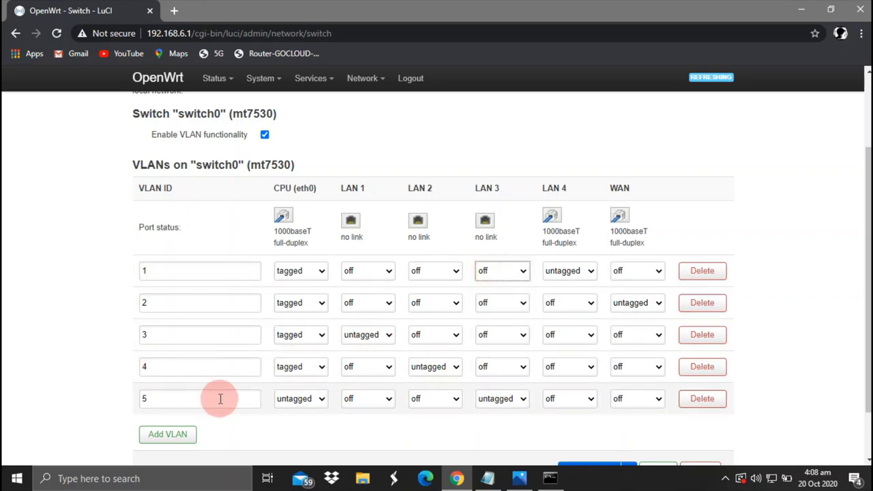
{"action": "left_click", "coordinate": [163, 300]}
{"action": "left_click", "coordinate": [157, 335]}
{"action": "left_click", "coordinate": [172, 357]}
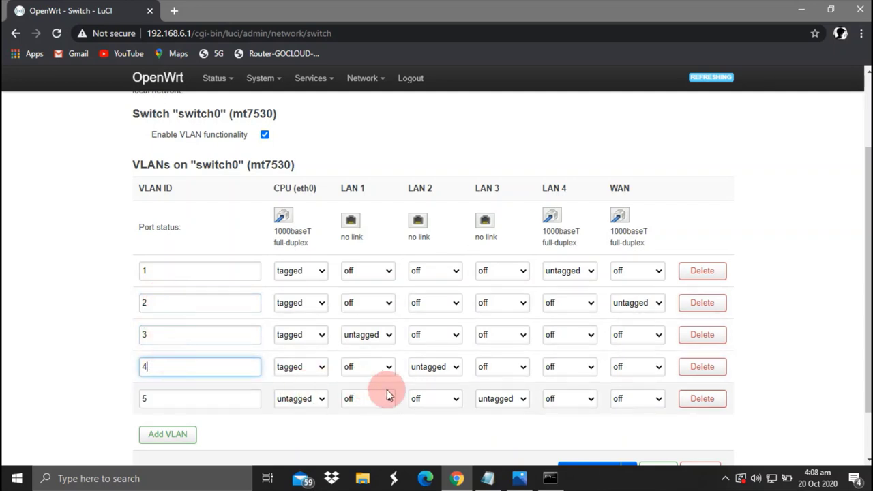
{"action": "left_click", "coordinate": [425, 279]}
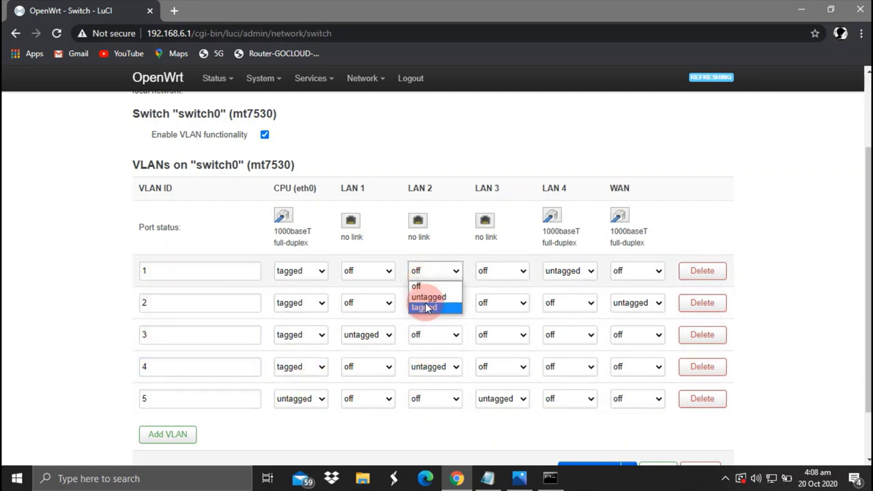
{"action": "left_click", "coordinate": [428, 296]}
{"action": "left_click", "coordinate": [503, 272]}
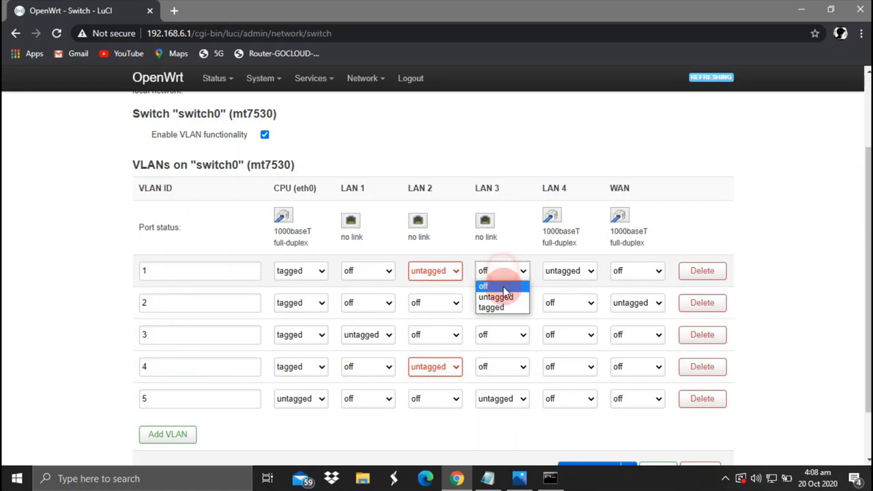
{"action": "left_click", "coordinate": [503, 299]}
{"action": "left_click", "coordinate": [203, 391]}
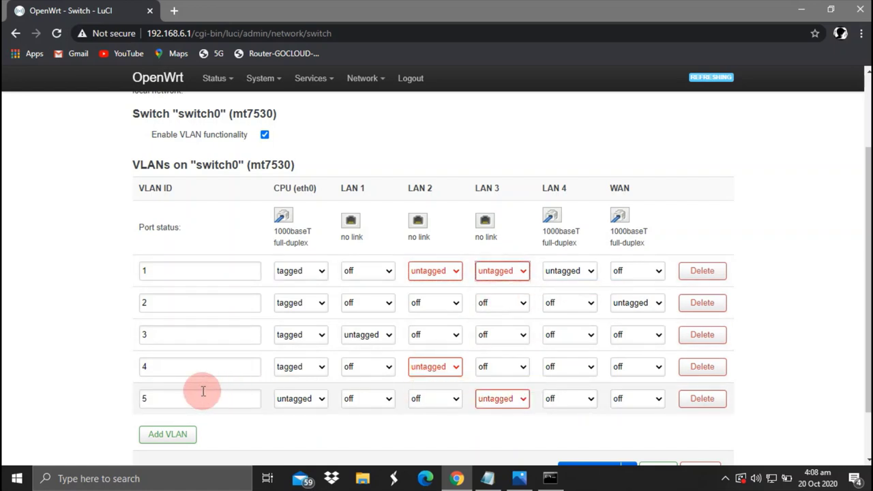
Set VLAN 1's LAN 2 and LAN 3 ports to off.
{"action": "left_click_drag", "start_coordinate": [140, 384], "coordinate": [382, 402]}
{"action": "left_click", "coordinate": [389, 403]}
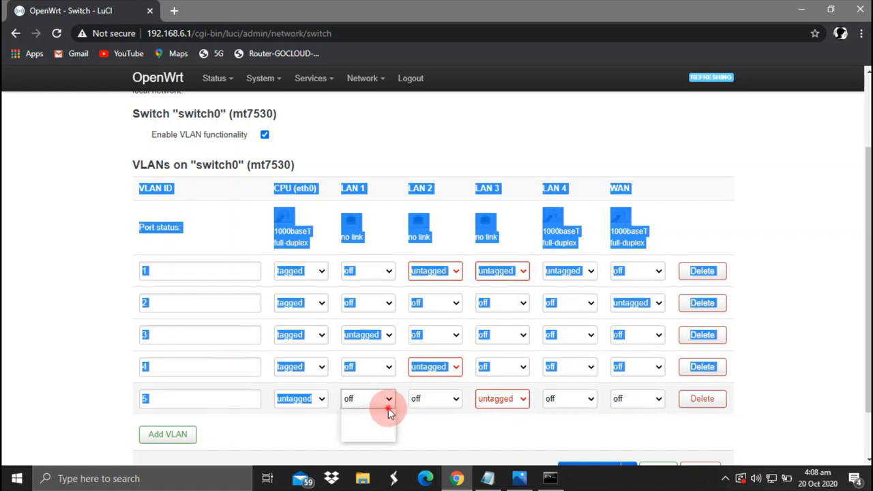
{"action": "left_click", "coordinate": [454, 247]}
{"action": "left_click", "coordinate": [448, 271]}
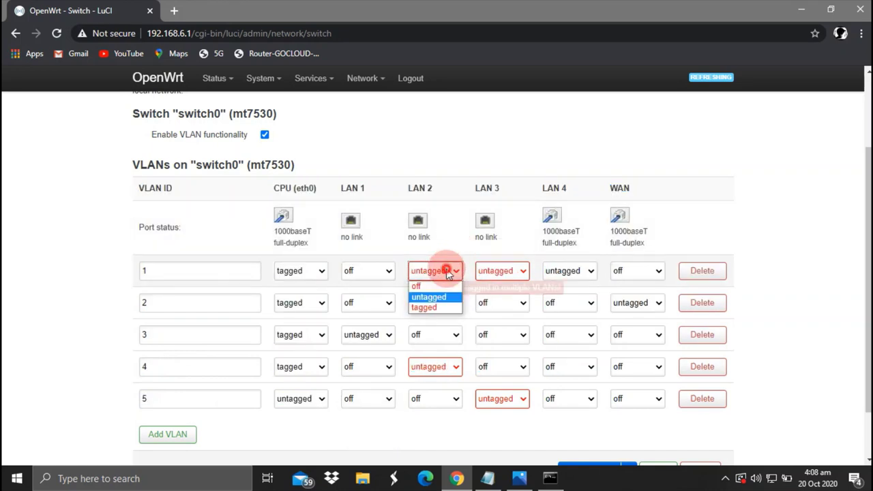
{"action": "left_click", "coordinate": [437, 286]}
{"action": "left_click", "coordinate": [501, 273]}
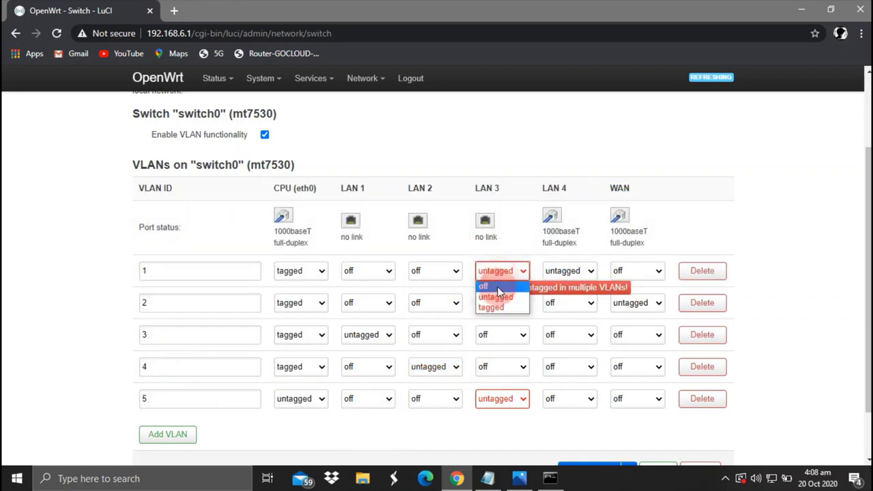
{"action": "left_click", "coordinate": [496, 287]}
{"action": "left_click", "coordinate": [366, 81]}
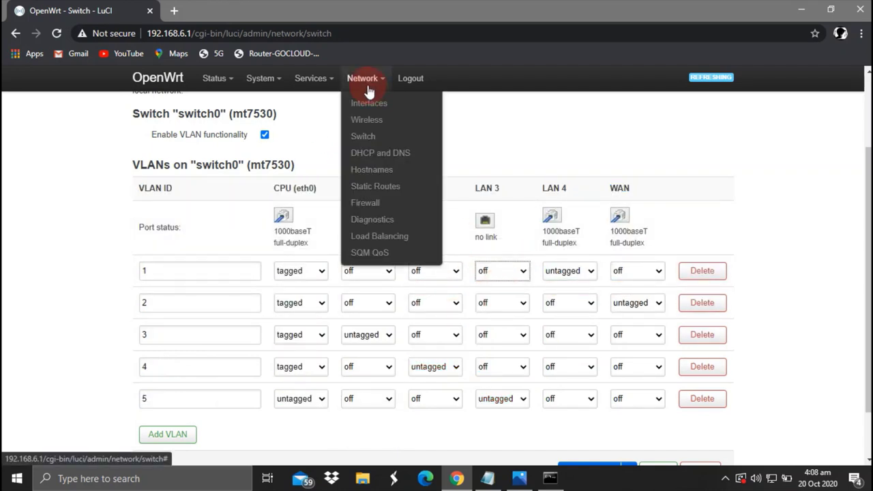
Go to Network > Interfaces and compare the WAN interface with the Photos wiring diagram's WAN port.
{"action": "left_click", "coordinate": [368, 103]}
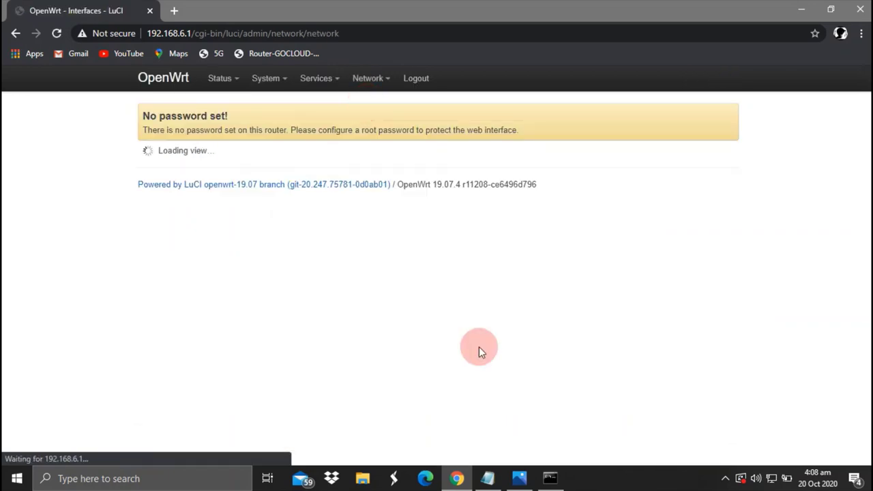
{"action": "left_click", "coordinate": [513, 479]}
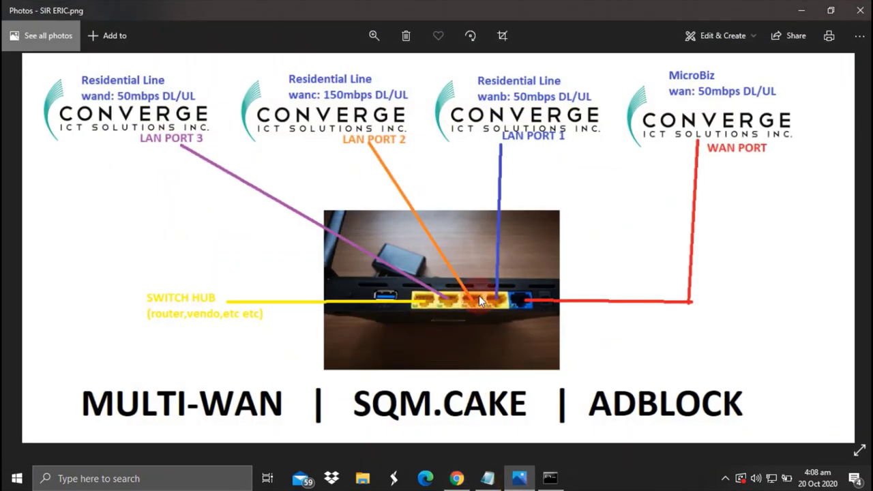
{"action": "left_click", "coordinate": [513, 479]}
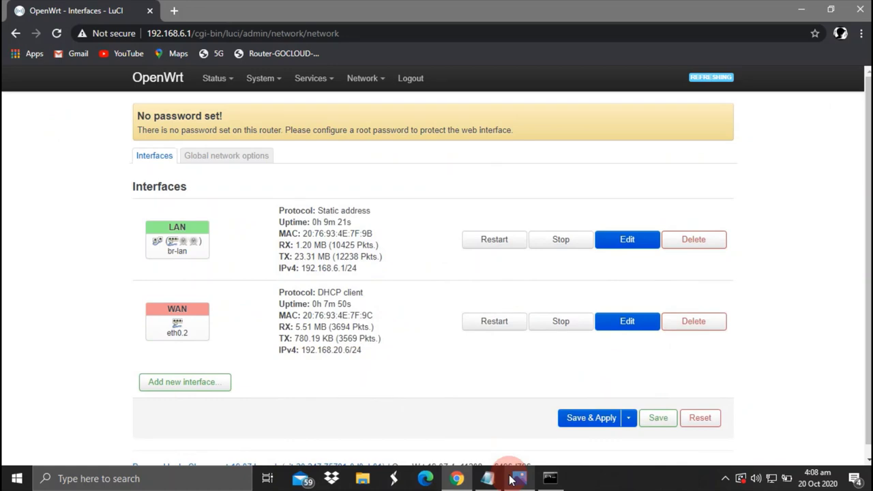
{"action": "left_click", "coordinate": [165, 319]}
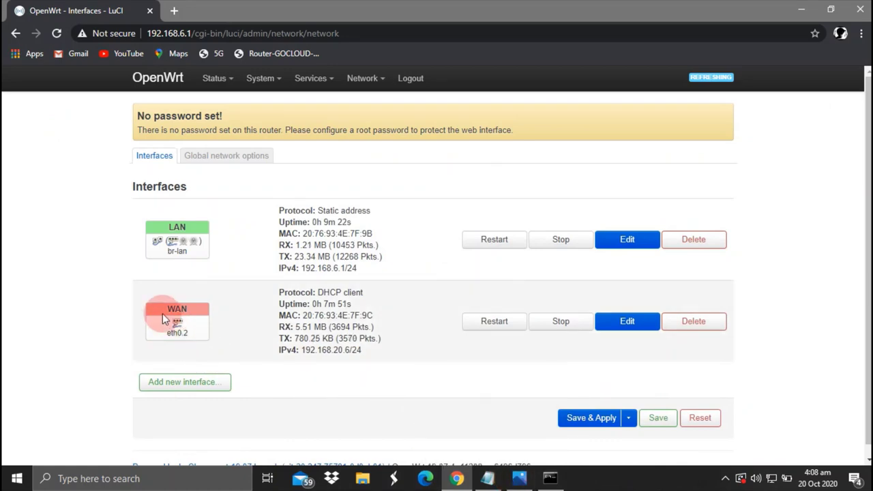
{"action": "left_click", "coordinate": [513, 474]}
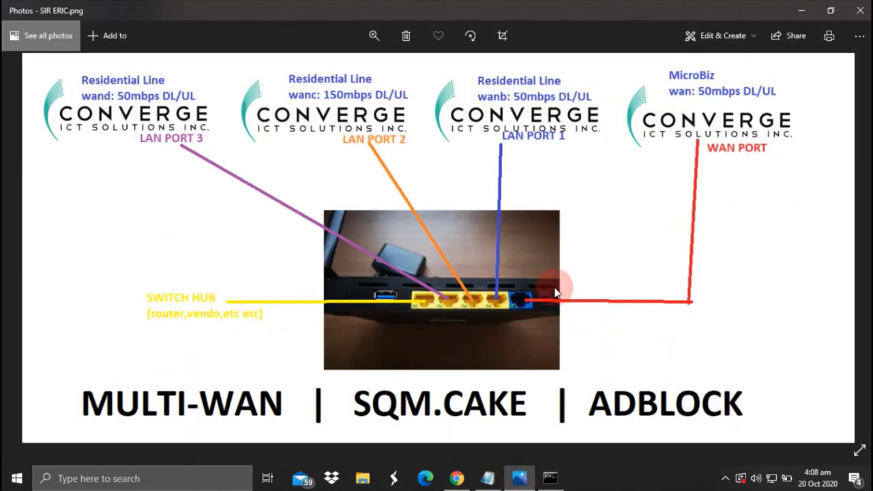
{"action": "left_click", "coordinate": [522, 303]}
{"action": "key", "text": "alt+Tab"}
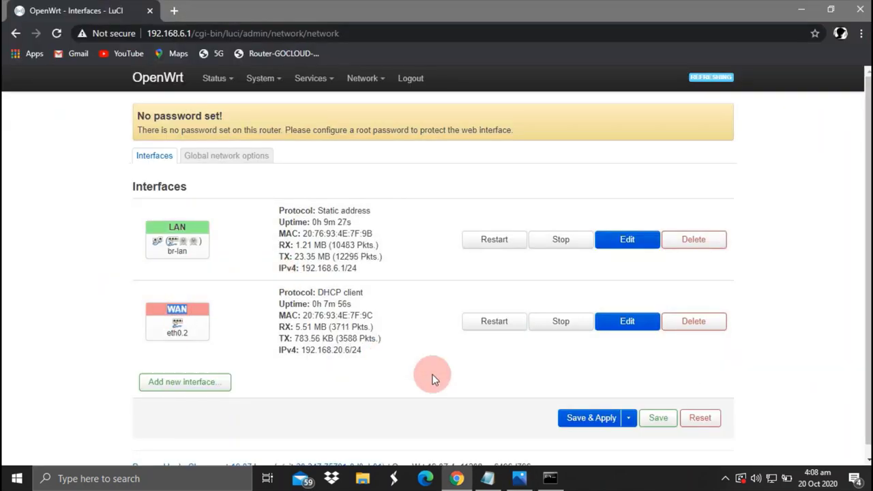
{"action": "left_click", "coordinate": [359, 384]}
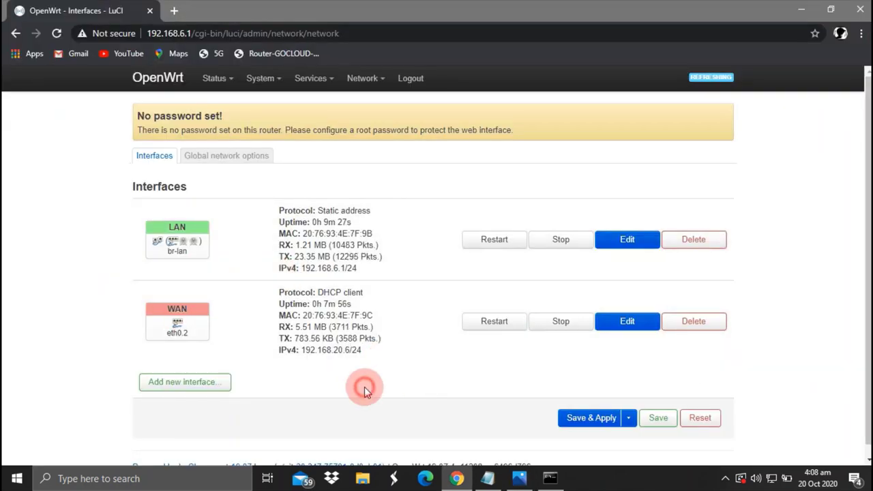
{"action": "left_click", "coordinate": [617, 326]}
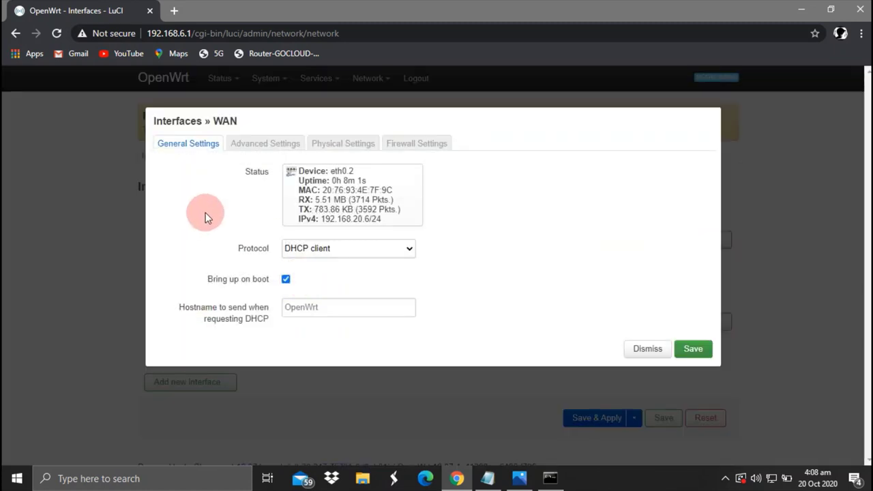
Give WAN a gateway metric of 10, confirm its wan firewall zone, and save.
{"action": "left_click", "coordinate": [240, 145]}
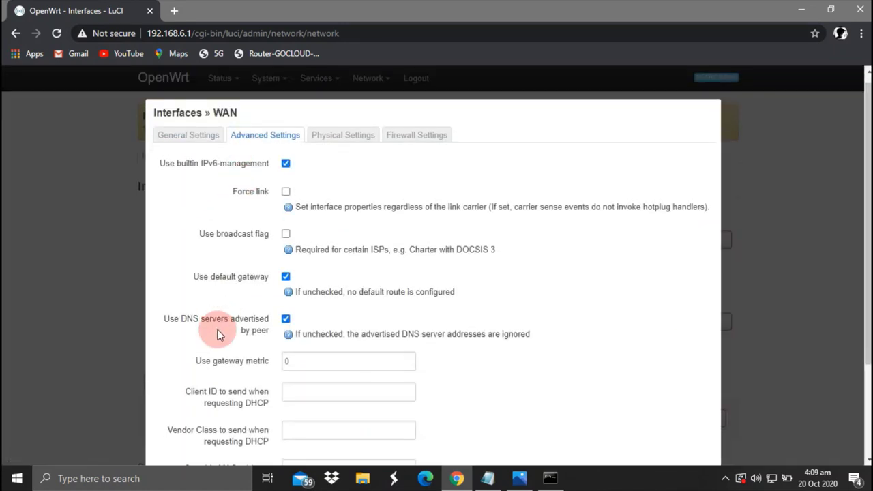
{"action": "scroll", "coordinate": [217, 335], "scroll_direction": "down", "scroll_amount": 1}
{"action": "left_click", "coordinate": [289, 287]}
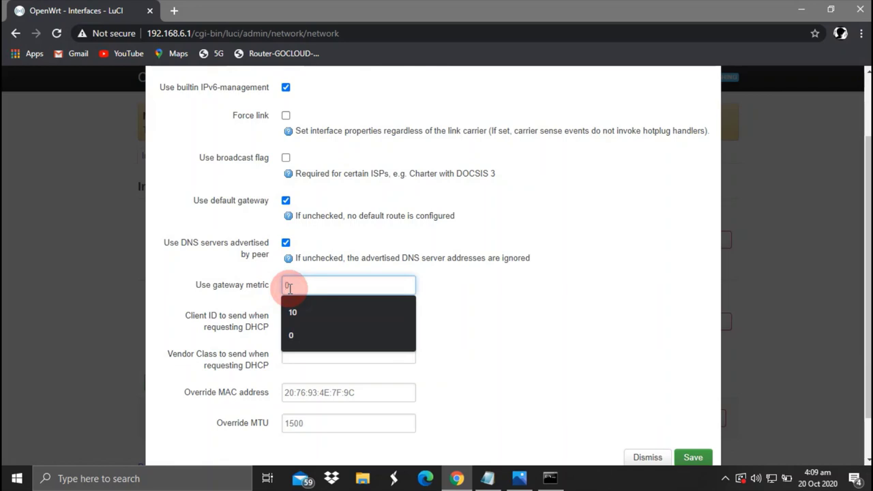
{"action": "type", "text": "10"}
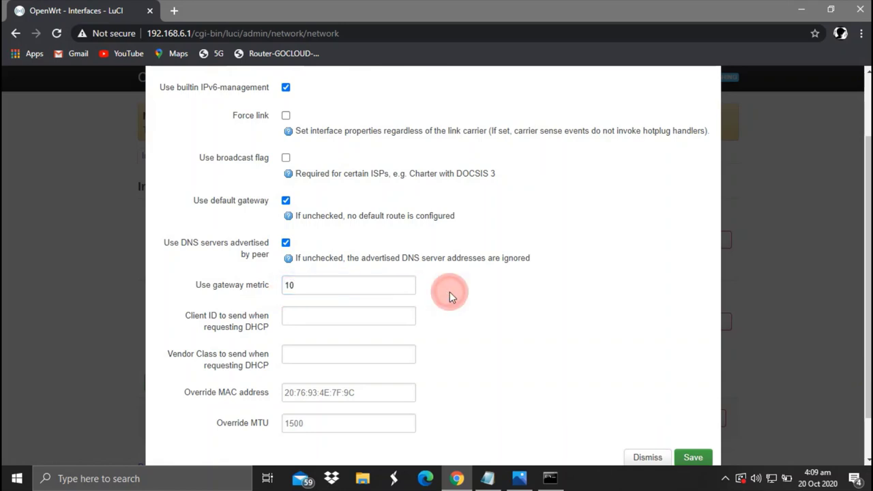
{"action": "scroll", "coordinate": [453, 292], "scroll_direction": "up", "scroll_amount": 1}
{"action": "left_click", "coordinate": [342, 144]}
{"action": "left_click", "coordinate": [416, 145]}
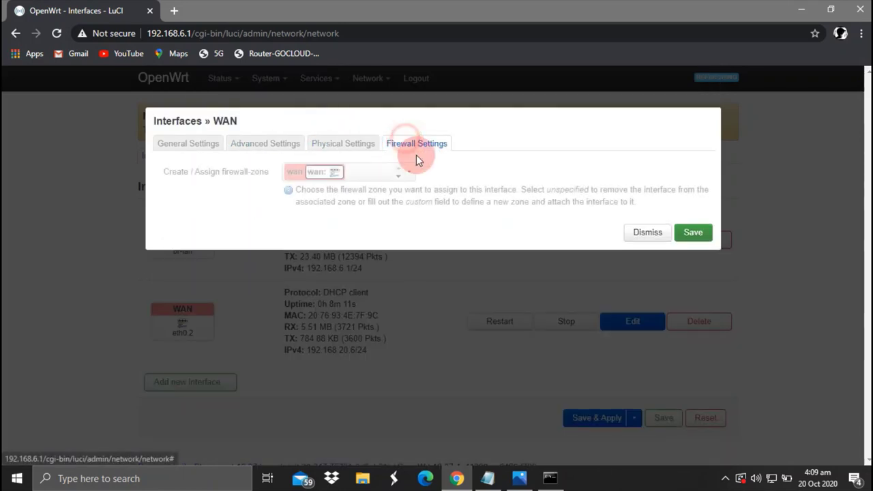
{"action": "left_click", "coordinate": [687, 236]}
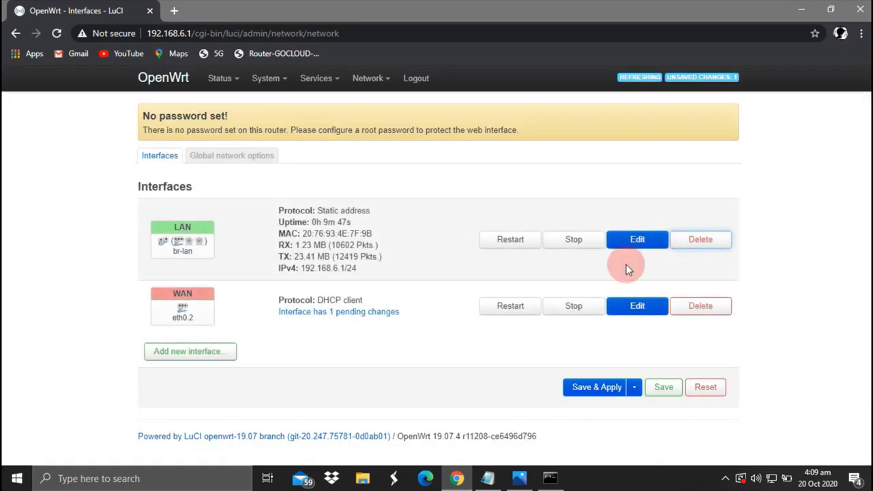
{"action": "left_click", "coordinate": [194, 354]}
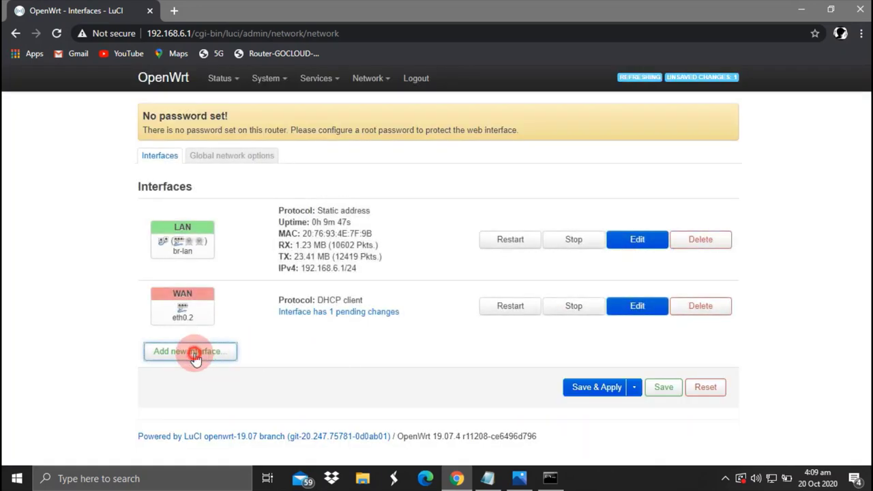
Start a wanb interface as a DHCP client on eth0.3, then cancel the dialog.
{"action": "type", "text": "wan"}
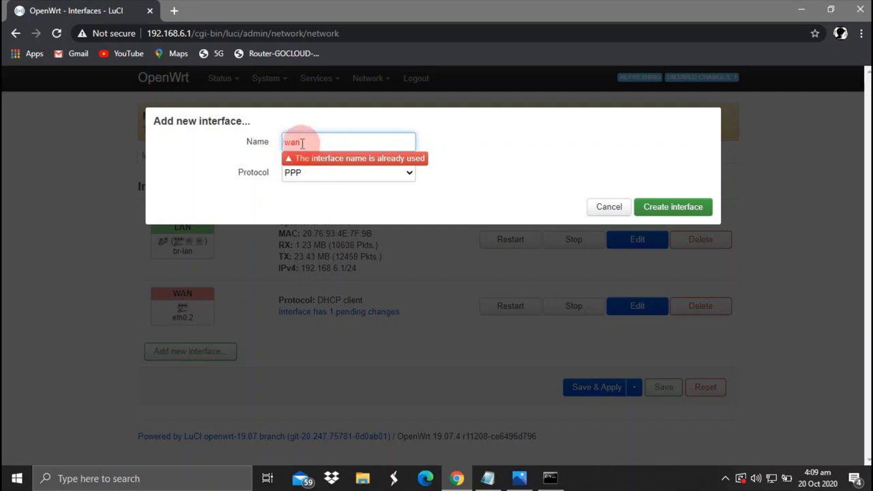
{"action": "double_click", "coordinate": [286, 142]}
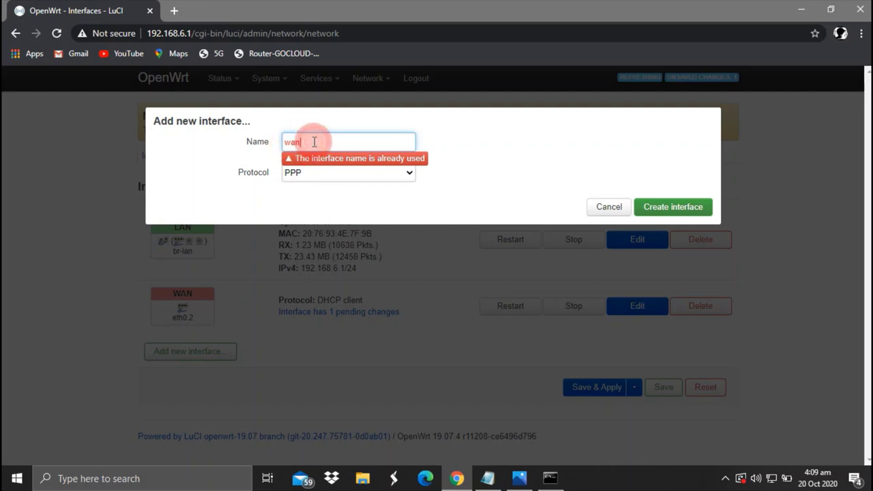
{"action": "key", "text": "BackSpace"}
{"action": "key", "text": "BackSpace"}
{"action": "key", "text": "BackSpace"}
{"action": "type", "text": "wan"}
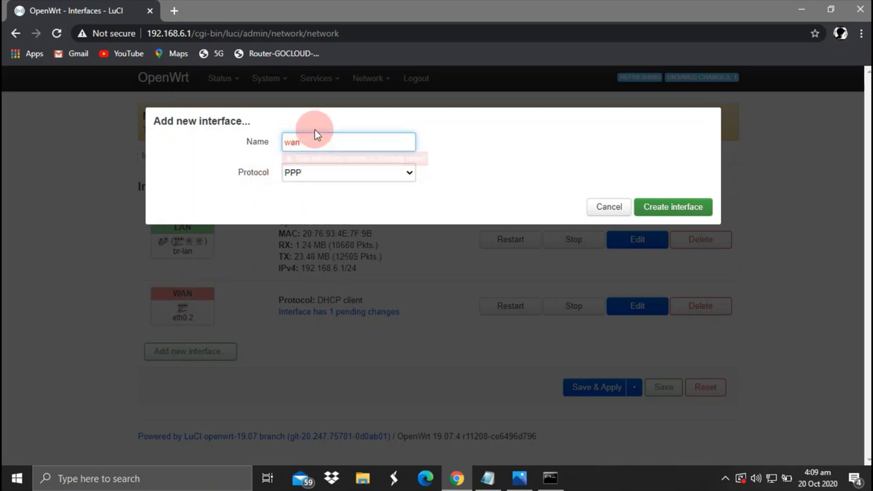
{"action": "key", "text": "BackSpace"}
{"action": "key", "text": "BackSpace"}
{"action": "key", "text": "BackSpace"}
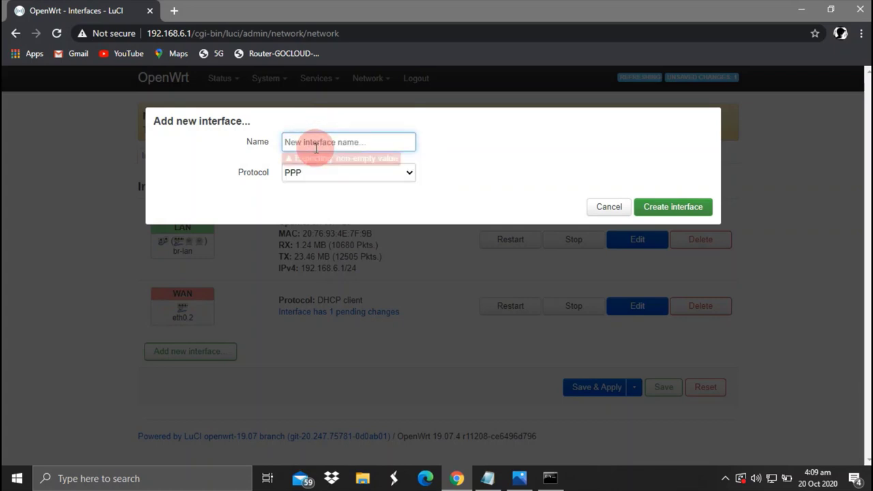
{"action": "type", "text": "wanb"}
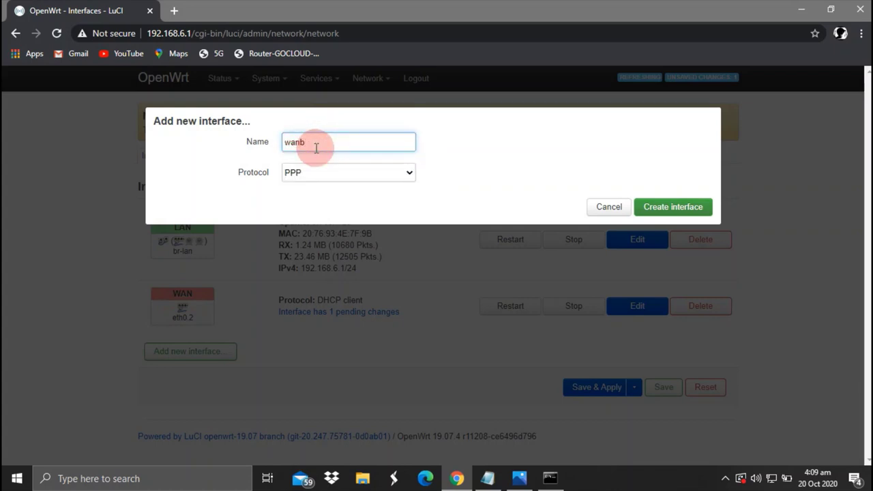
{"action": "left_click", "coordinate": [365, 172]}
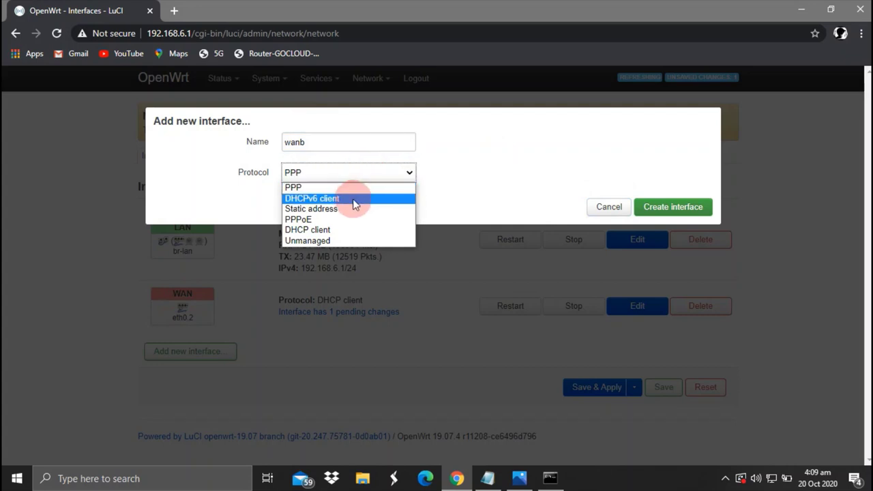
{"action": "left_click", "coordinate": [324, 231]}
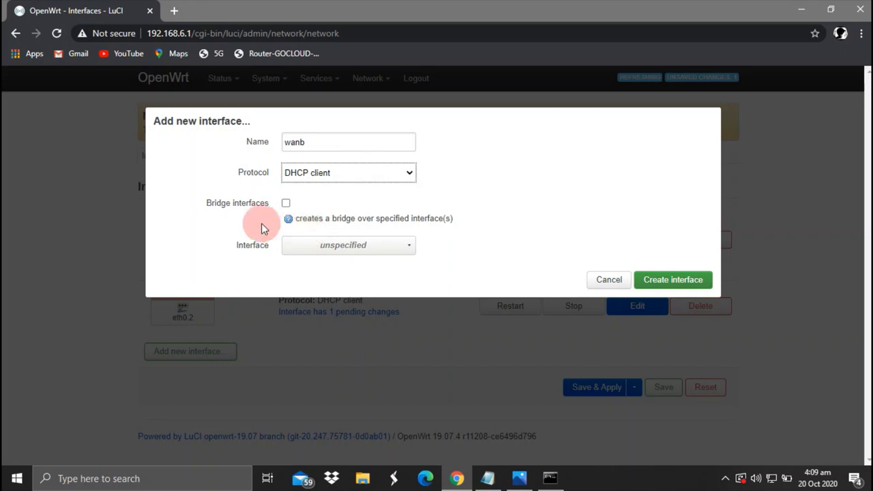
{"action": "left_click", "coordinate": [305, 249]}
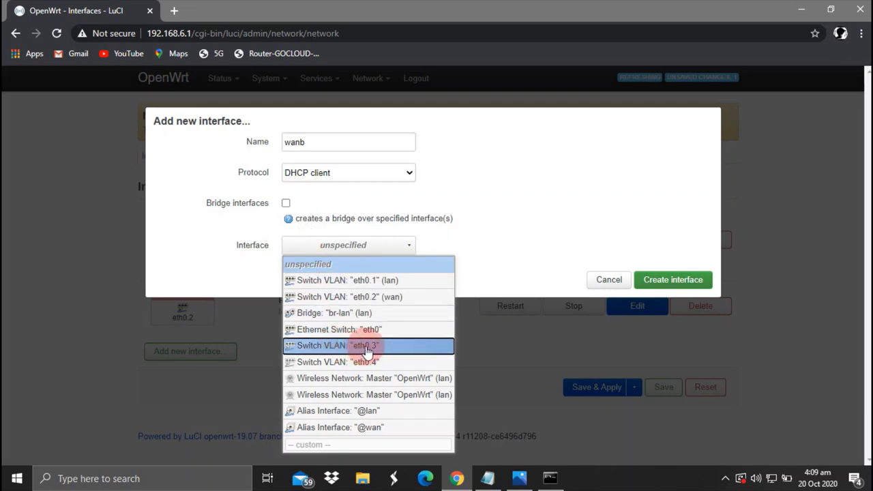
{"action": "left_click", "coordinate": [367, 348]}
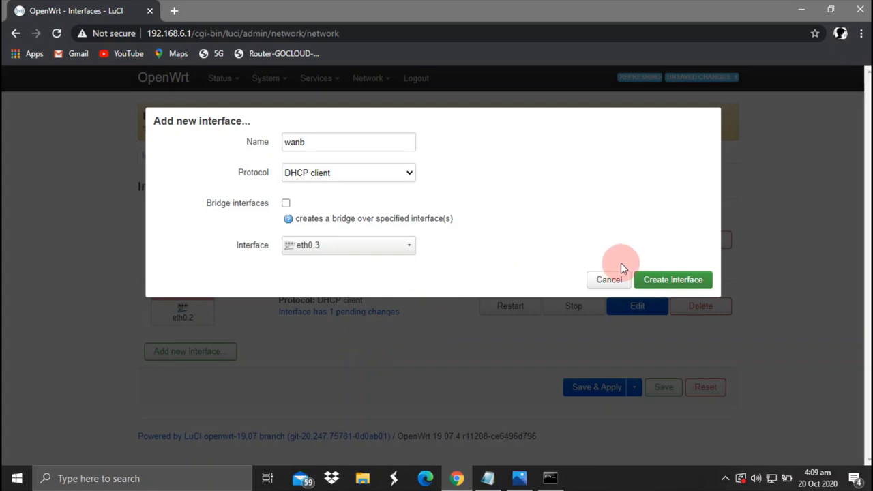
{"action": "left_click", "coordinate": [308, 249]}
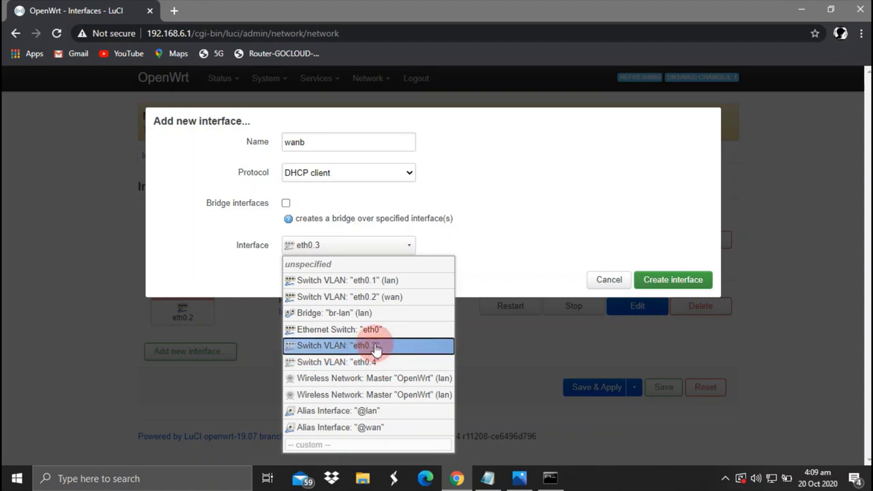
{"action": "left_click", "coordinate": [486, 276]}
{"action": "left_click", "coordinate": [609, 278]}
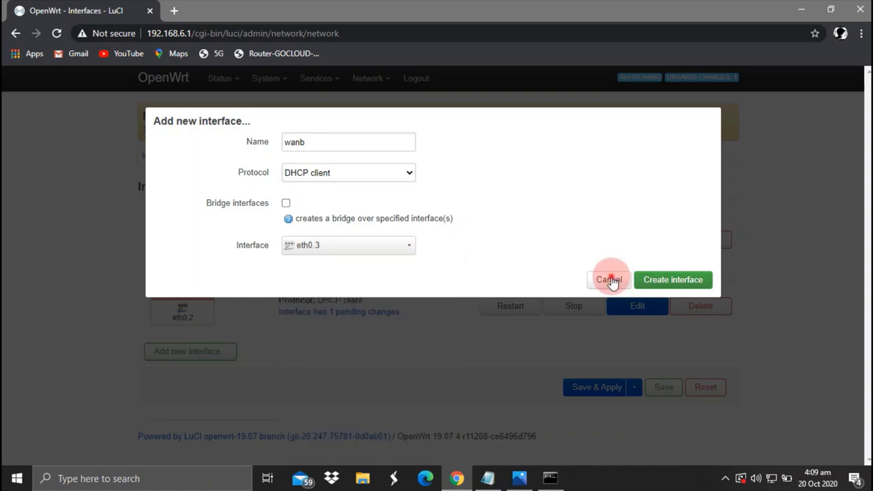
Begin wanb again as a DHCP client, then cancel without picking a device.
{"action": "left_click", "coordinate": [378, 80]}
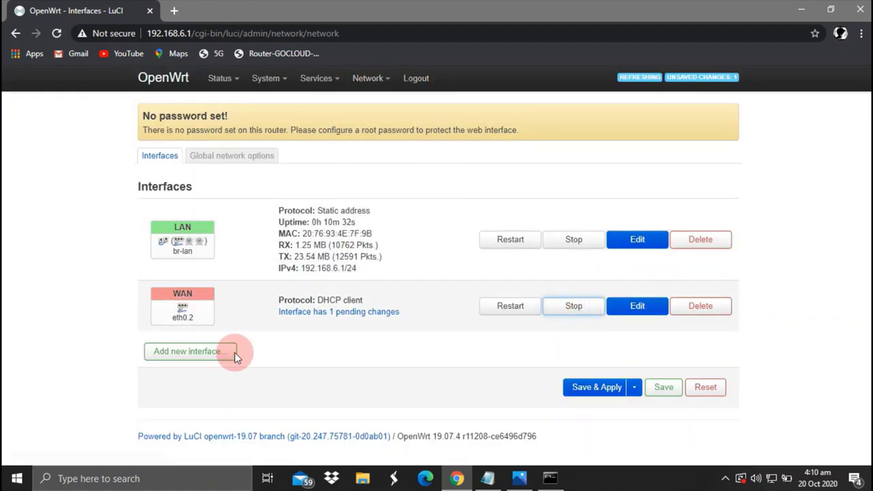
{"action": "left_click", "coordinate": [200, 350]}
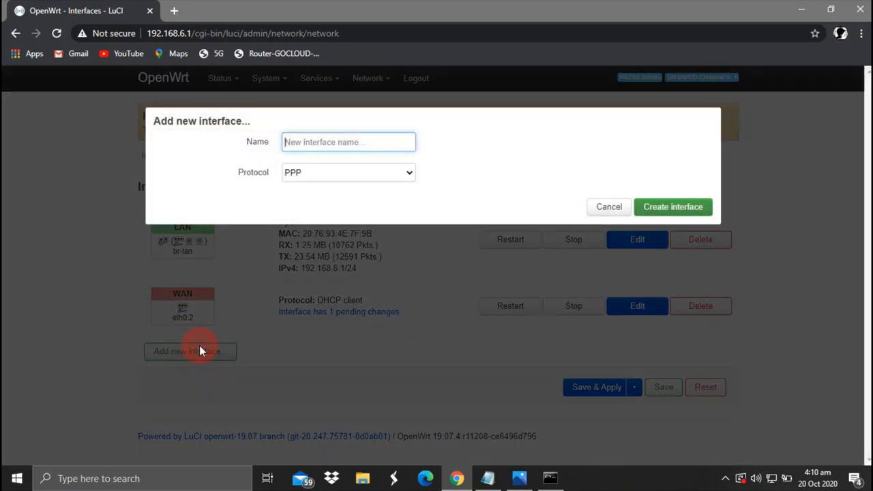
{"action": "type", "text": "wanb"}
{"action": "left_click", "coordinate": [332, 173]}
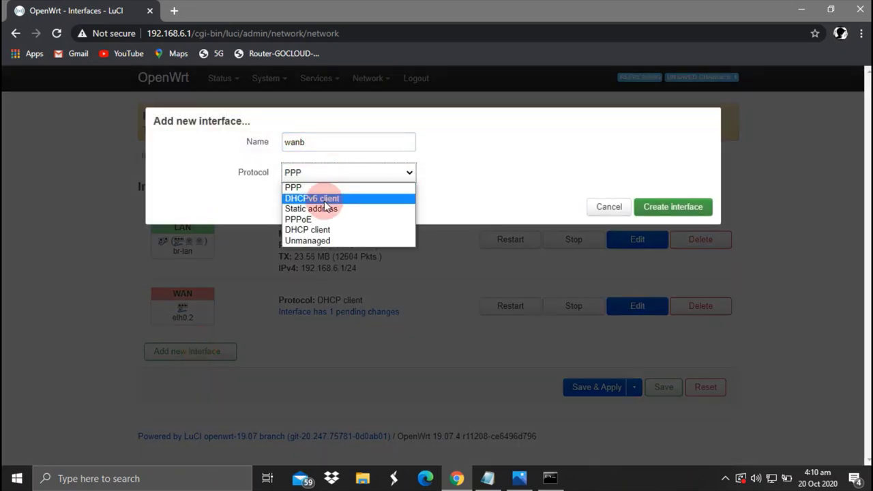
{"action": "left_click", "coordinate": [318, 230]}
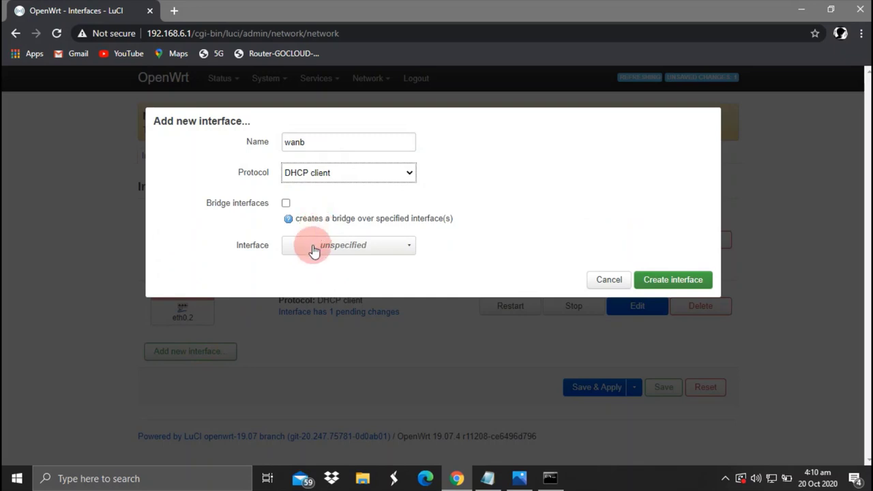
{"action": "left_click", "coordinate": [313, 247]}
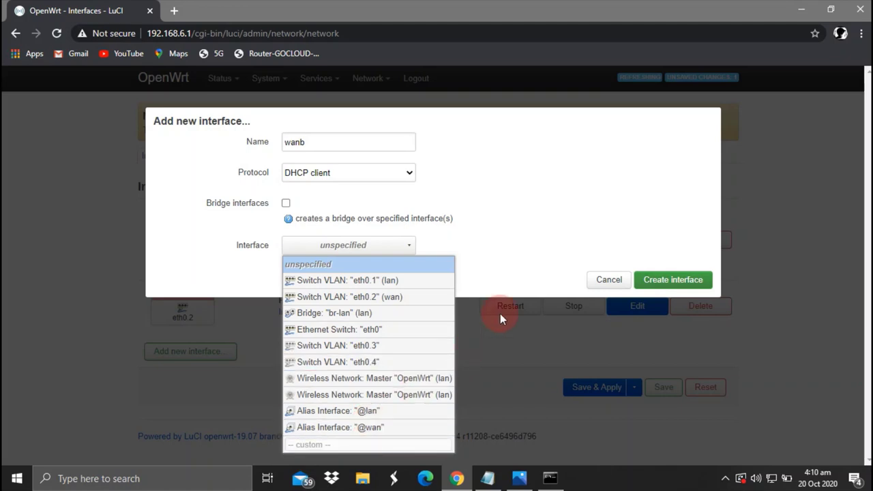
{"action": "left_click", "coordinate": [511, 286]}
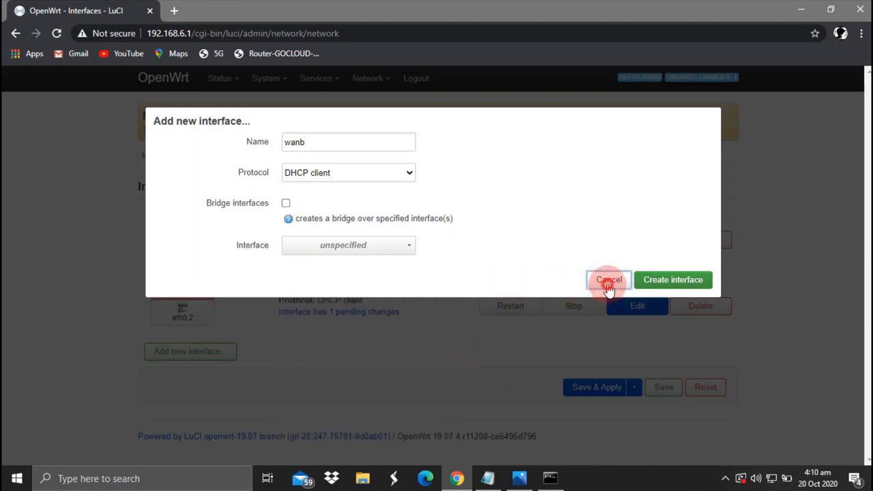
{"action": "left_click", "coordinate": [606, 281]}
On Network > Switch, make VLAN 5 tagged on the CPU (eth0) port and Save & Apply.
{"action": "mouse_move", "coordinate": [369, 78]}
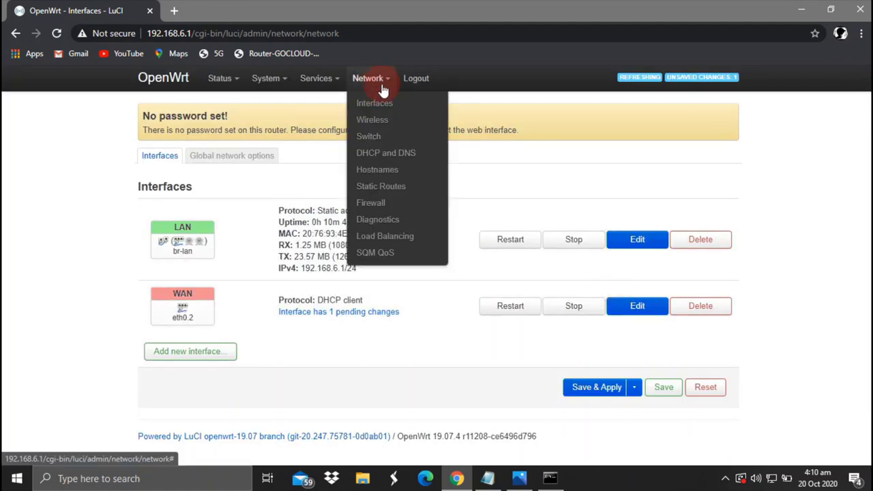
{"action": "left_click", "coordinate": [369, 136]}
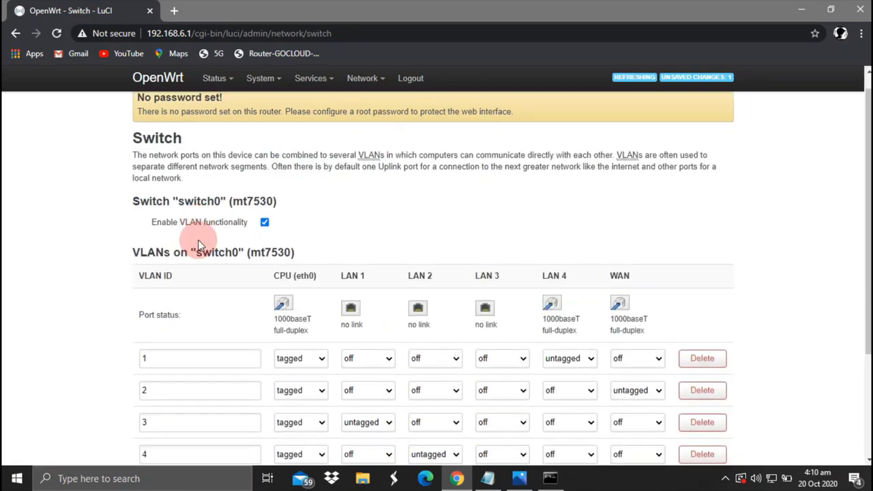
{"action": "scroll", "coordinate": [195, 238], "scroll_direction": "down", "scroll_amount": 2}
{"action": "left_click", "coordinate": [178, 269]}
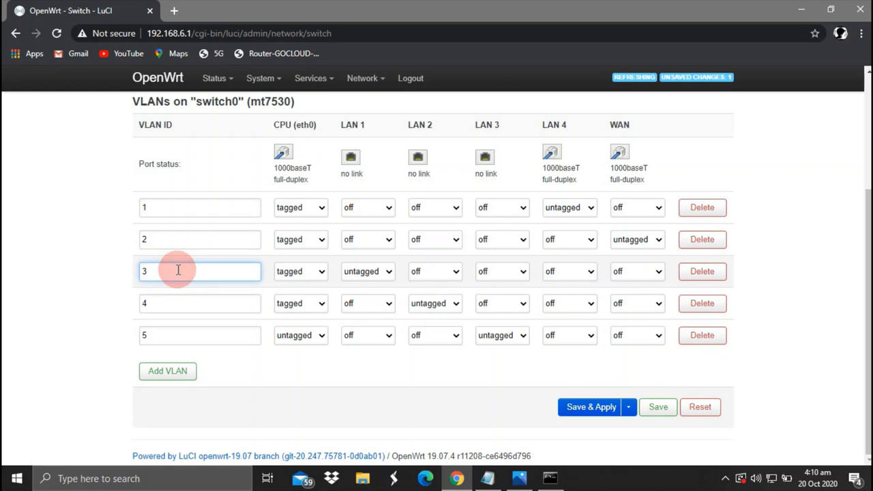
{"action": "left_click", "coordinate": [300, 336]}
{"action": "left_click", "coordinate": [290, 372]}
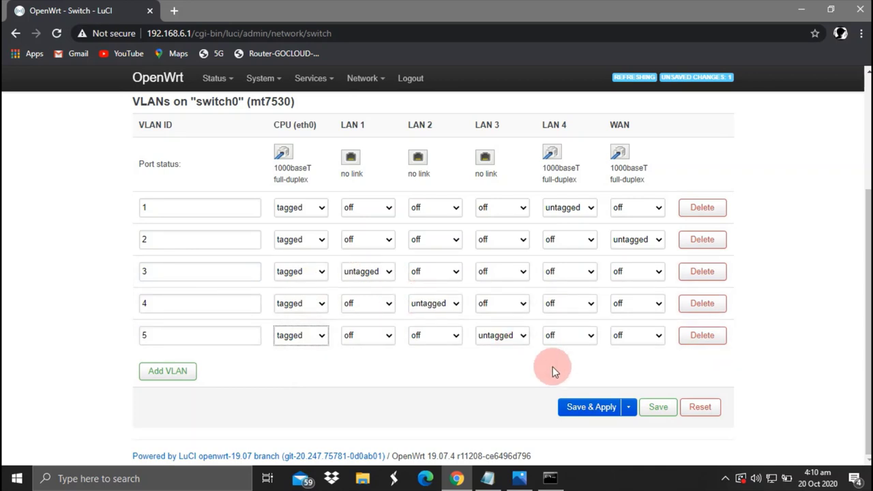
{"action": "left_click", "coordinate": [570, 417]}
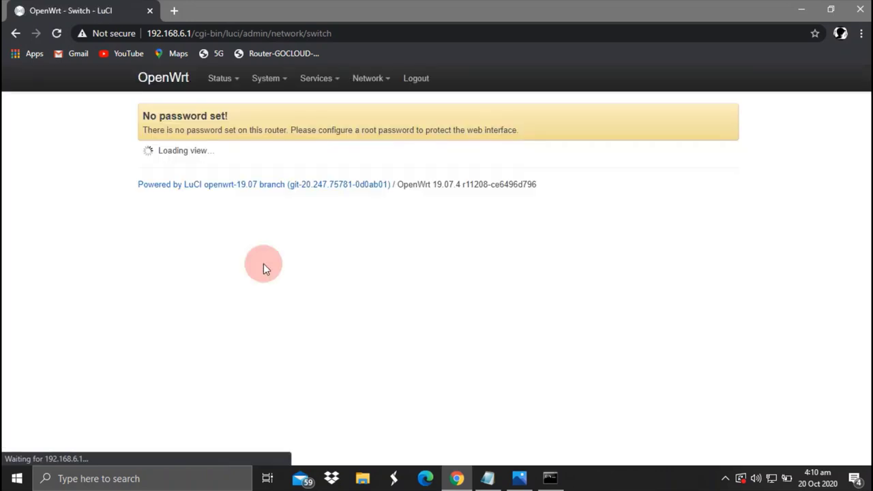
Add a new interface named wanb using the DHCP client protocol on Switch VLAN eth0.3.
{"action": "mouse_move", "coordinate": [375, 83]}
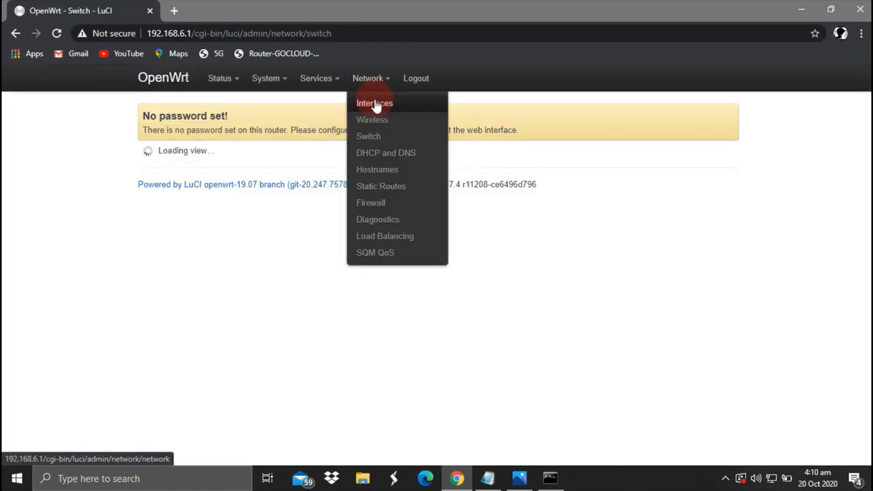
{"action": "left_click", "coordinate": [373, 104]}
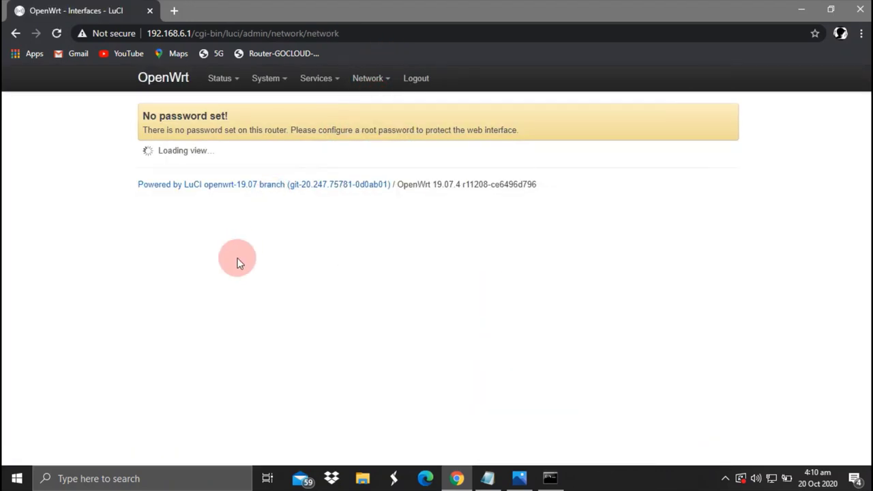
{"action": "left_click", "coordinate": [185, 380]}
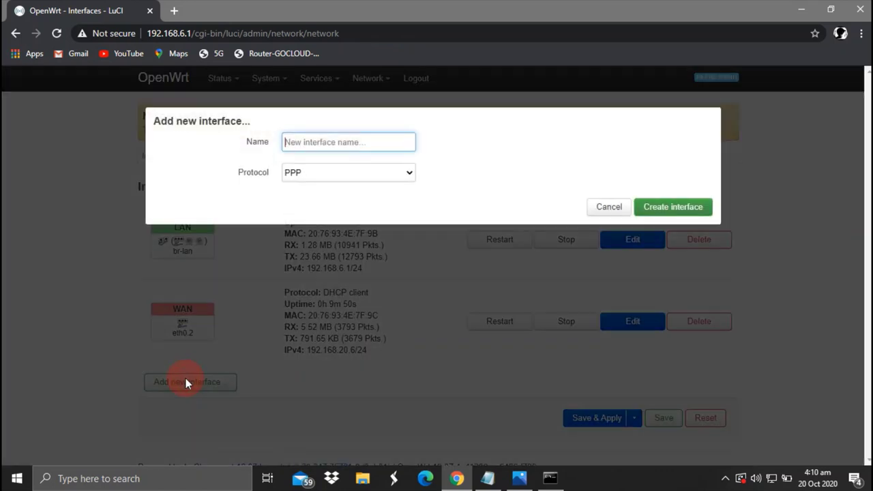
{"action": "type", "text": "wanb"}
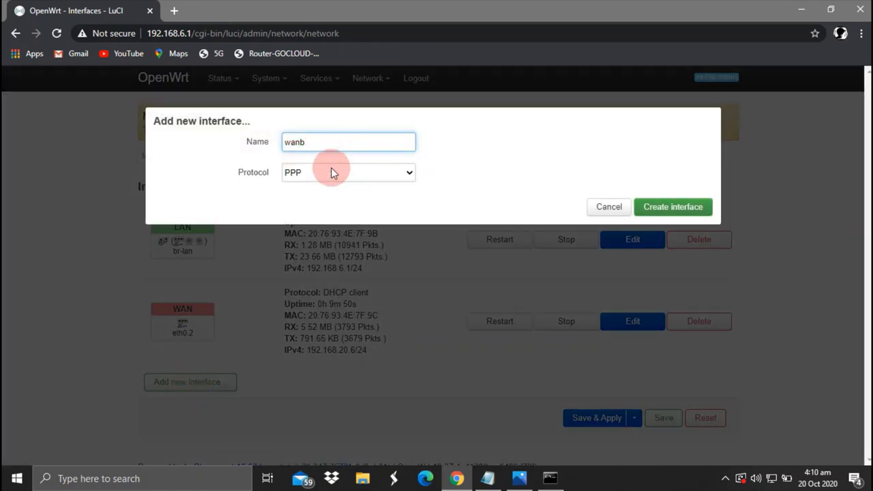
{"action": "left_click", "coordinate": [330, 171]}
{"action": "left_click", "coordinate": [310, 219]}
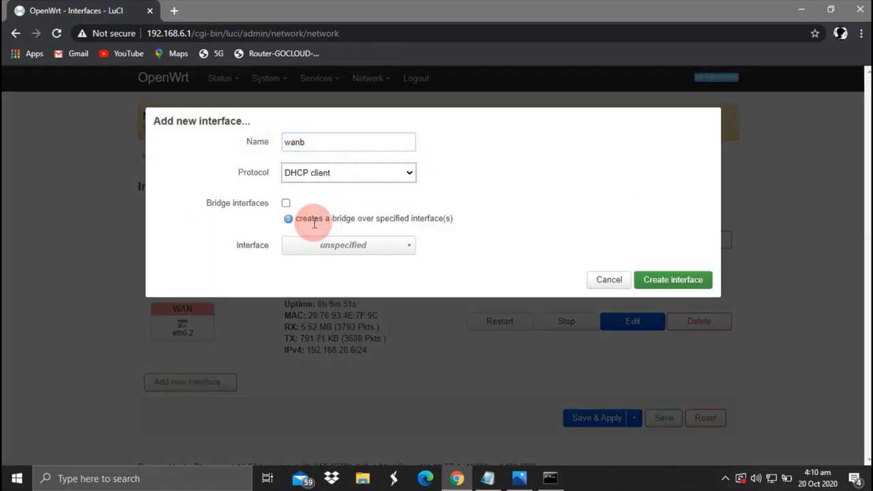
{"action": "left_click", "coordinate": [315, 244]}
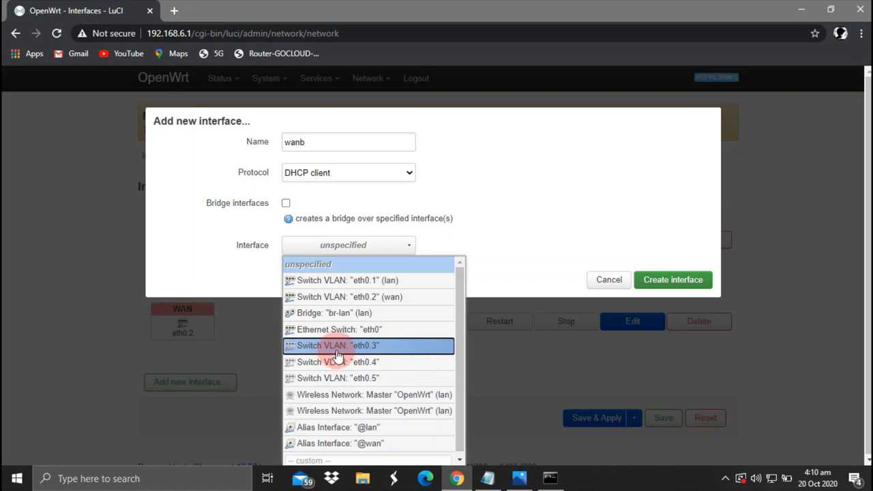
{"action": "left_click", "coordinate": [336, 349]}
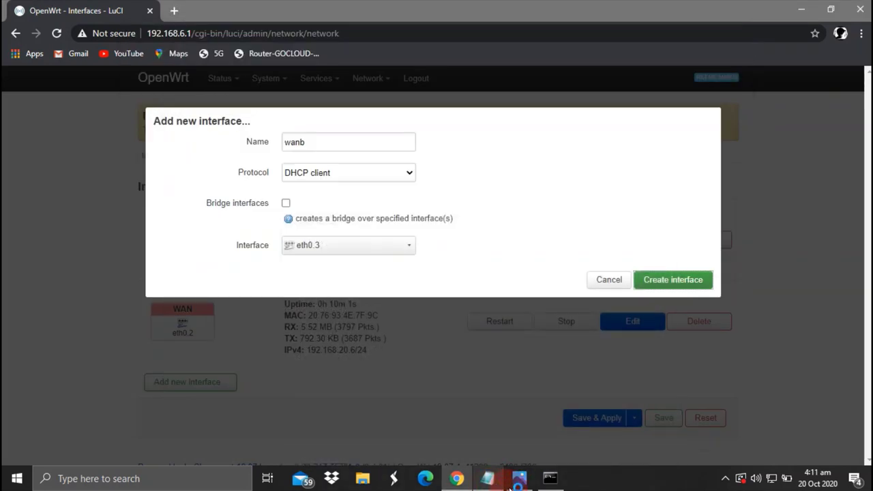
Bring up the SIR ERIC.png wiring diagram in Photos.
{"action": "left_click", "coordinate": [517, 480]}
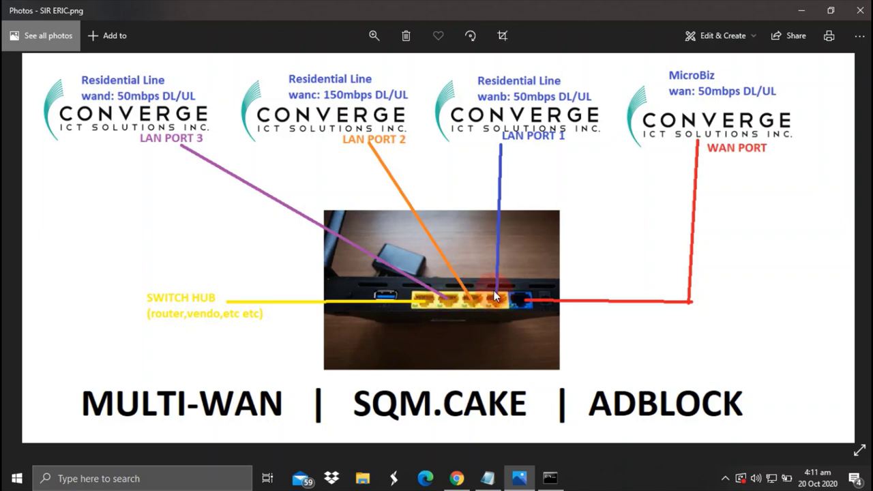
Switch back to Chrome's Add new interface dialog for wanb.
{"action": "key", "text": "alt+Tab"}
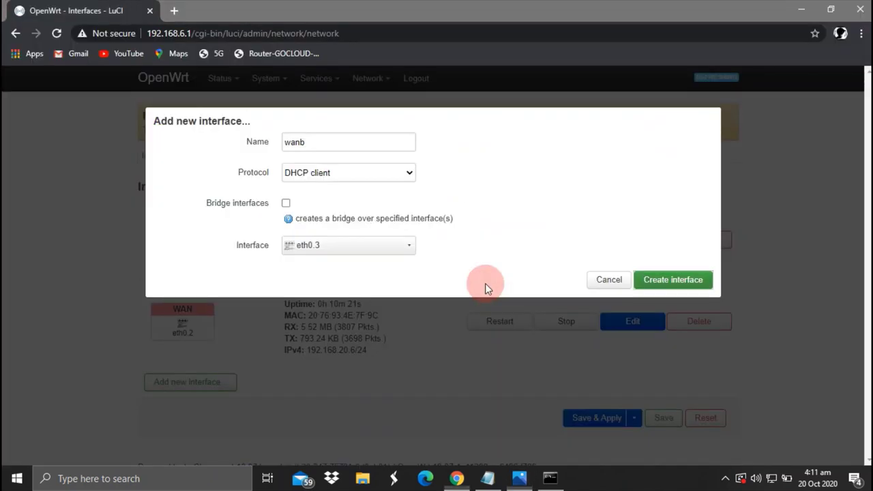
Create the wanb interface and set its gateway metric to 20.
{"action": "left_click", "coordinate": [690, 281]}
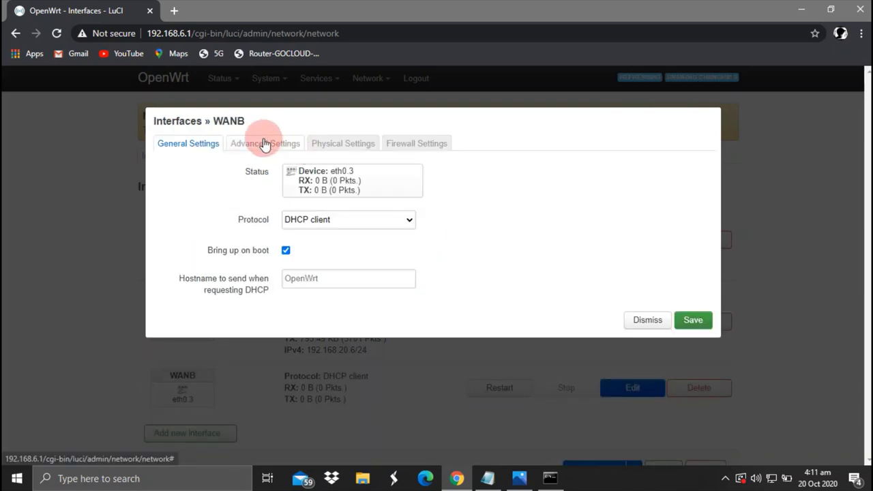
{"action": "left_click", "coordinate": [265, 145]}
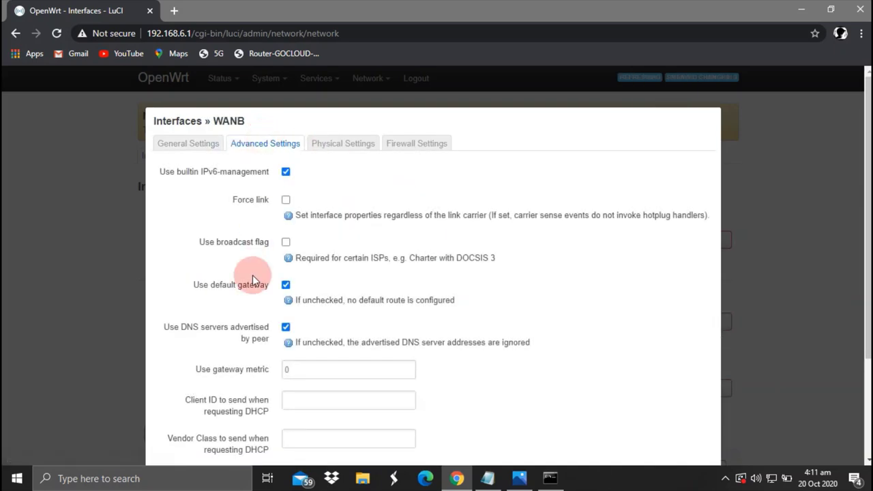
{"action": "left_click", "coordinate": [327, 371]}
{"action": "type", "text": "20"}
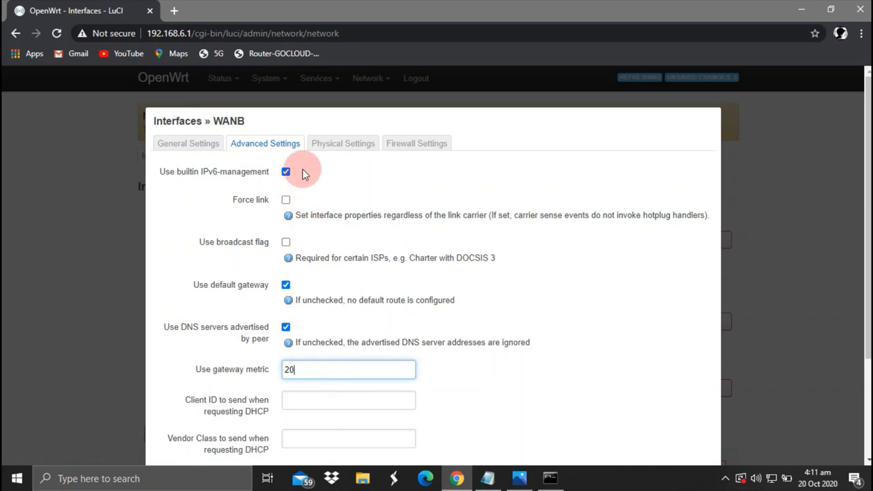
Assign WANB to the wan firewall zone and save the interface.
{"action": "left_click", "coordinate": [321, 146]}
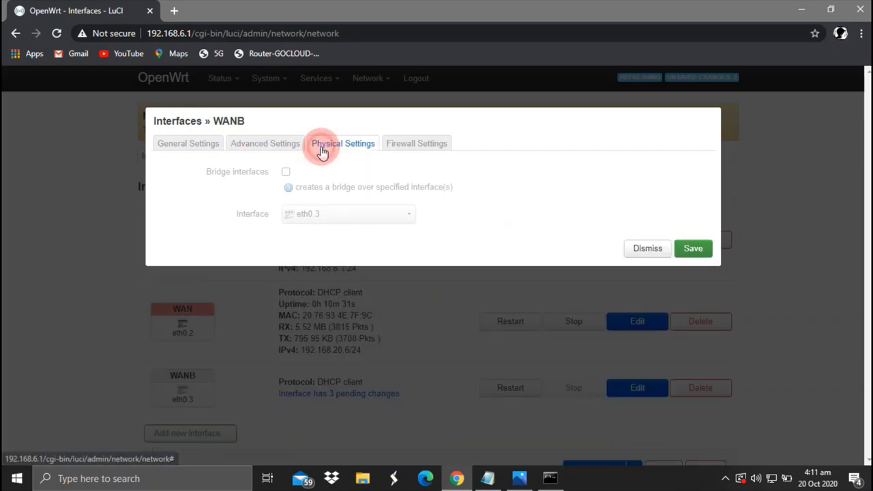
{"action": "left_click", "coordinate": [394, 154]}
{"action": "left_click", "coordinate": [300, 173]}
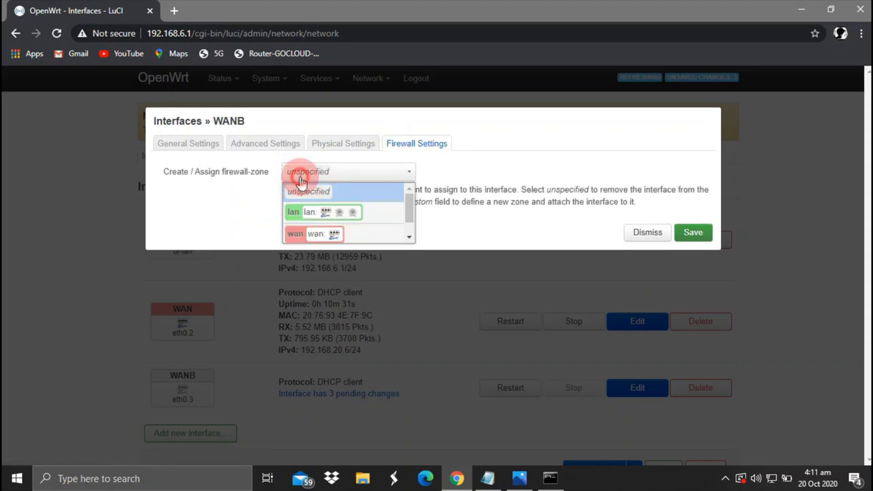
{"action": "left_click", "coordinate": [310, 236]}
{"action": "left_click", "coordinate": [696, 235]}
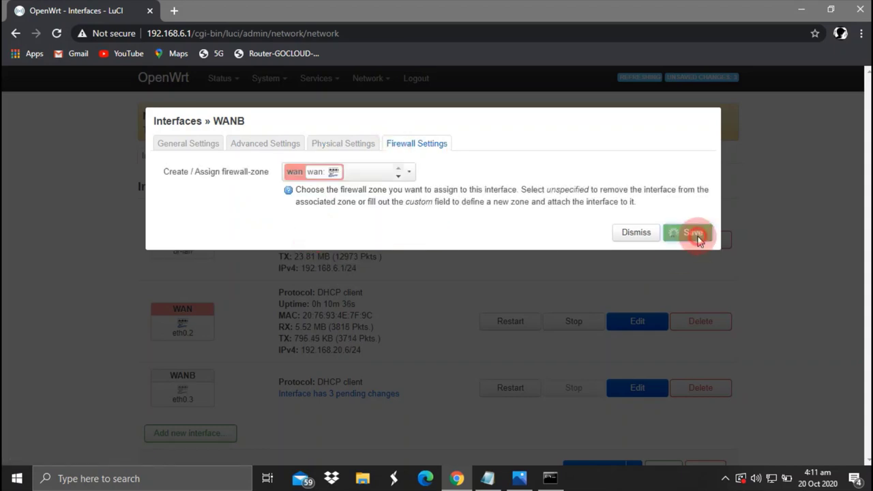
{"action": "scroll", "coordinate": [264, 380], "scroll_direction": "down", "scroll_amount": 1}
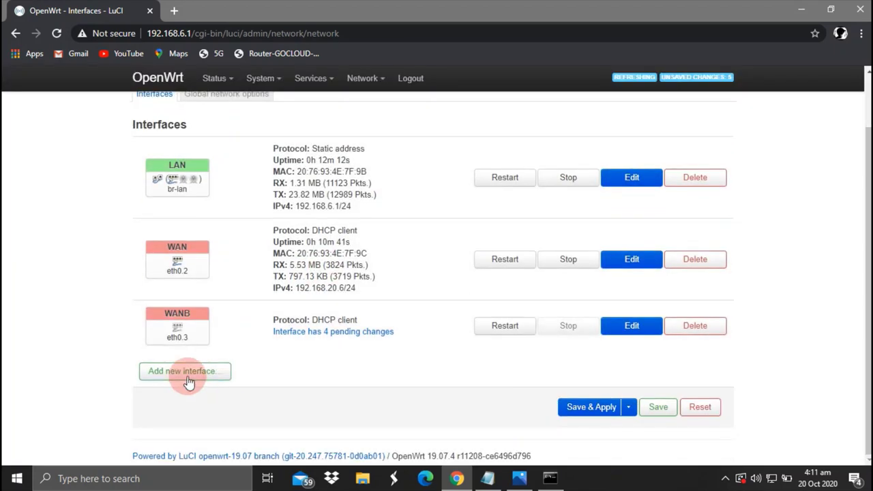
{"action": "left_click", "coordinate": [189, 377]}
Name the new interface wanc, a DHCP client on Switch VLAN eth0.4.
{"action": "type", "text": "wanb"}
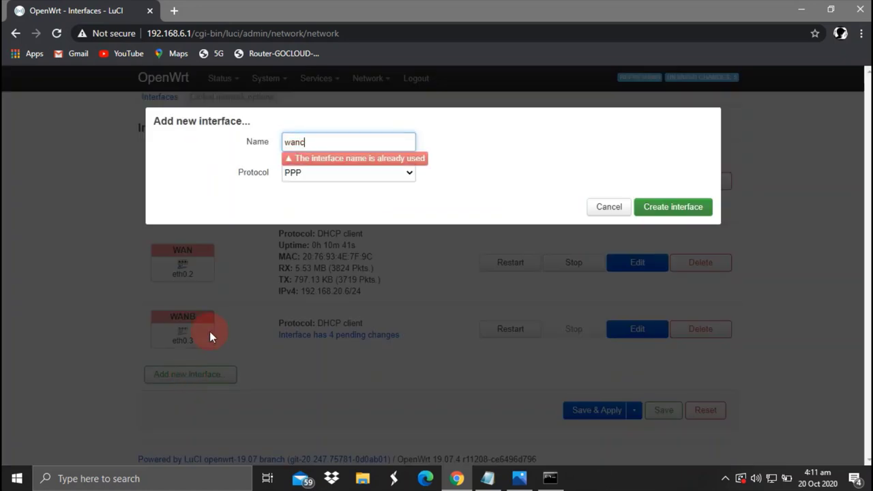
{"action": "key", "text": "BackSpace"}
{"action": "type", "text": "c"}
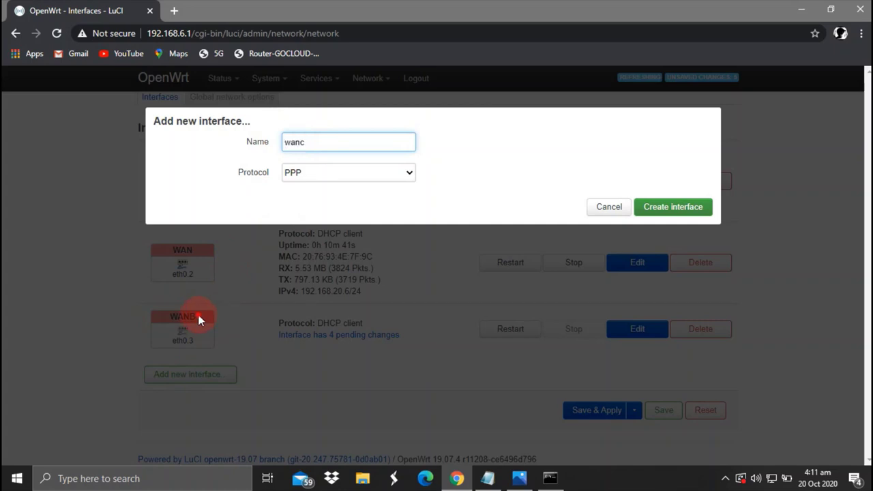
{"action": "left_click_drag", "start_coordinate": [198, 317], "coordinate": [171, 317]}
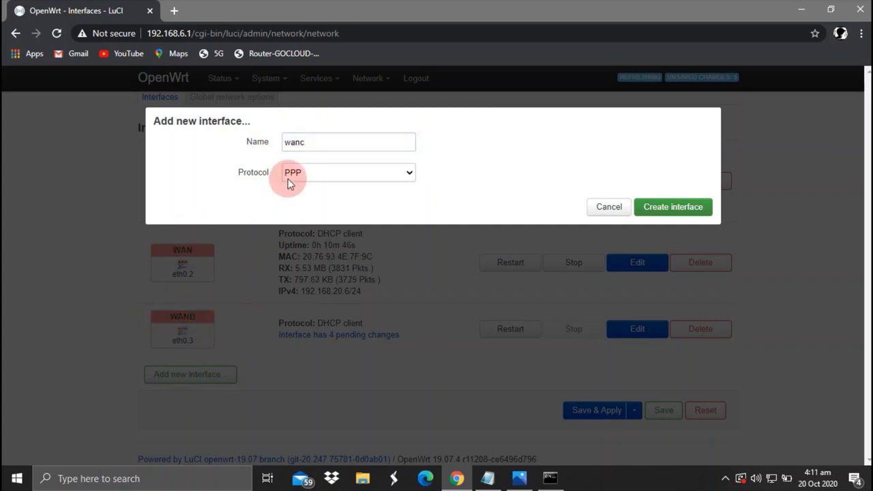
{"action": "left_click", "coordinate": [318, 141]}
{"action": "left_click", "coordinate": [316, 173]}
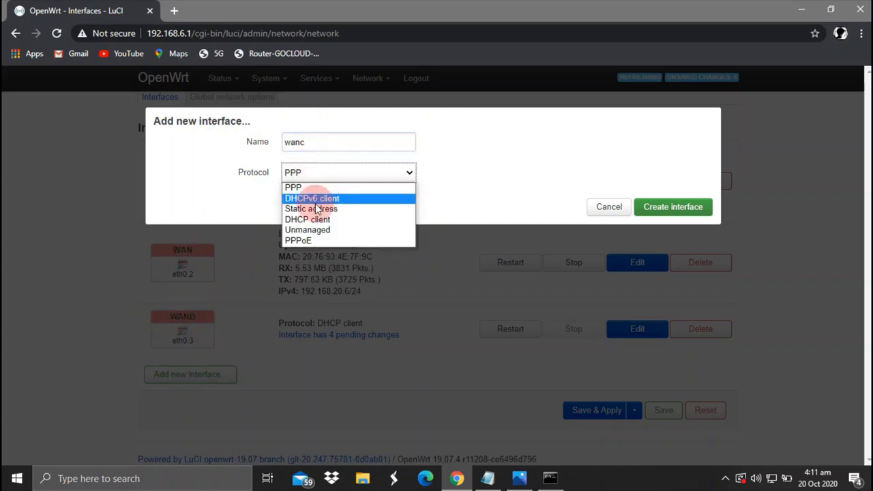
{"action": "left_click", "coordinate": [315, 221]}
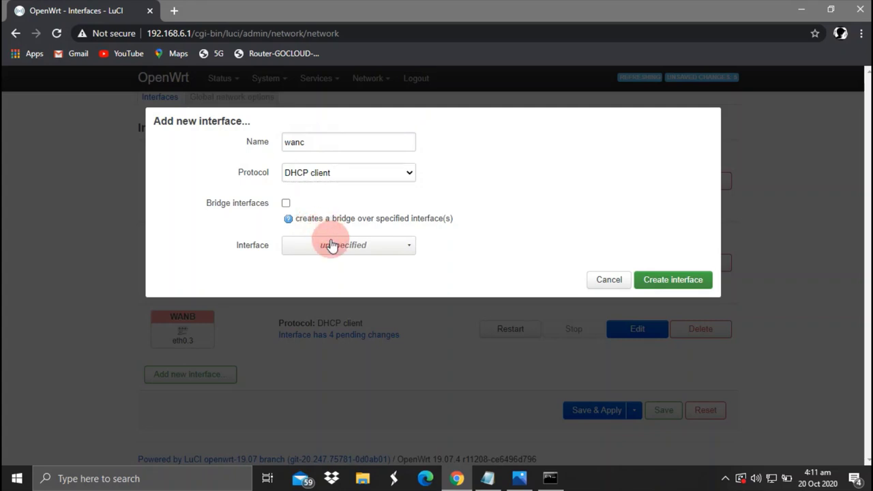
{"action": "left_click", "coordinate": [331, 246]}
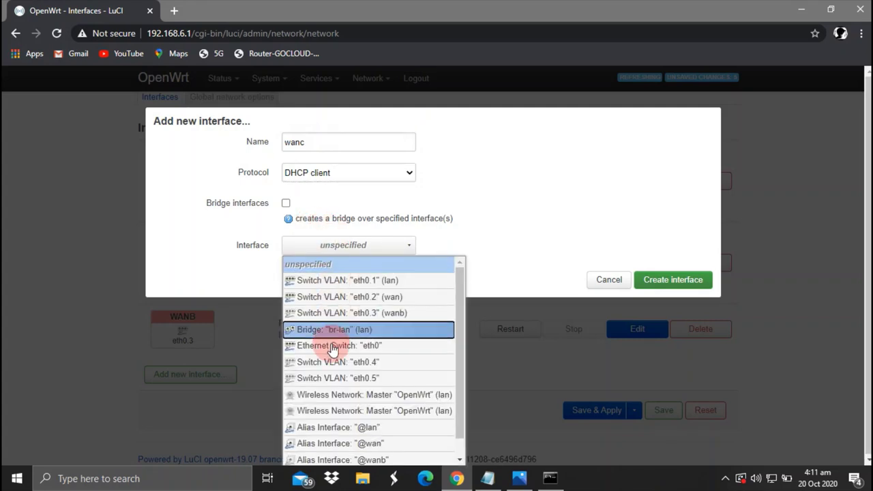
{"action": "left_click", "coordinate": [332, 361]}
{"action": "left_click", "coordinate": [363, 247]}
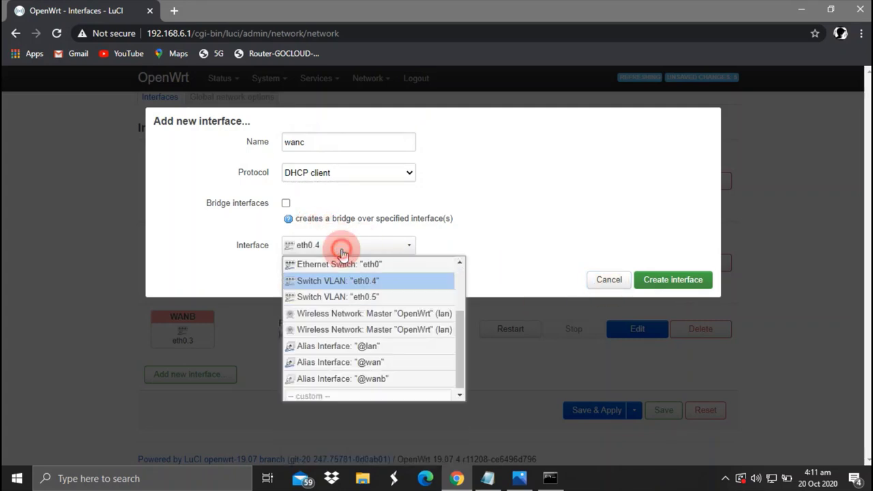
{"action": "scroll", "coordinate": [341, 273], "scroll_direction": "up", "scroll_amount": 2}
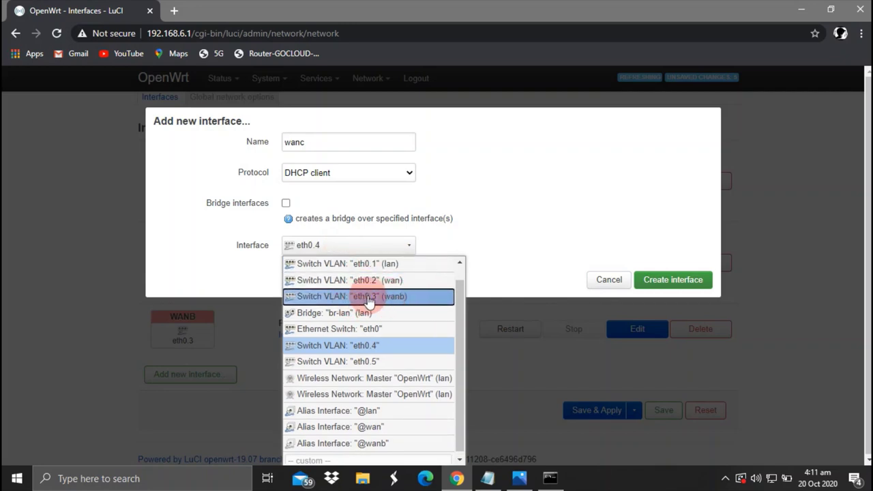
{"action": "left_click", "coordinate": [367, 347]}
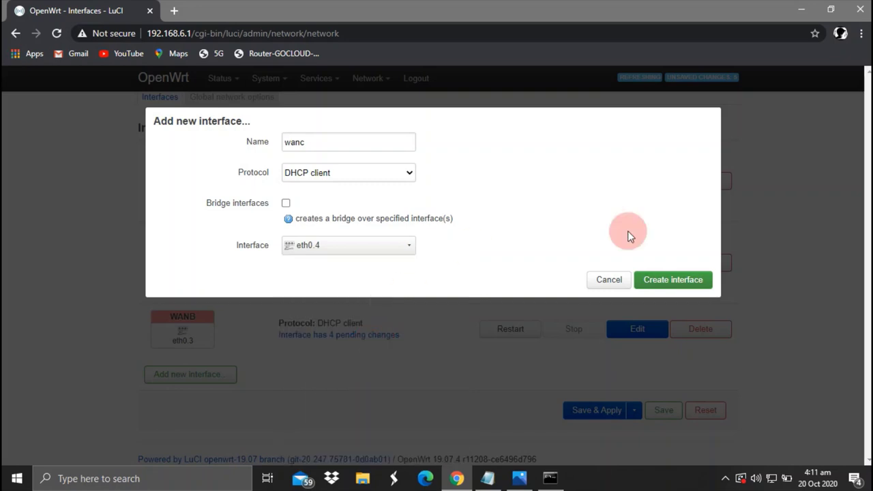
Create WANC with gateway metric 30 in the wan firewall zone, and save.
{"action": "left_click", "coordinate": [672, 280]}
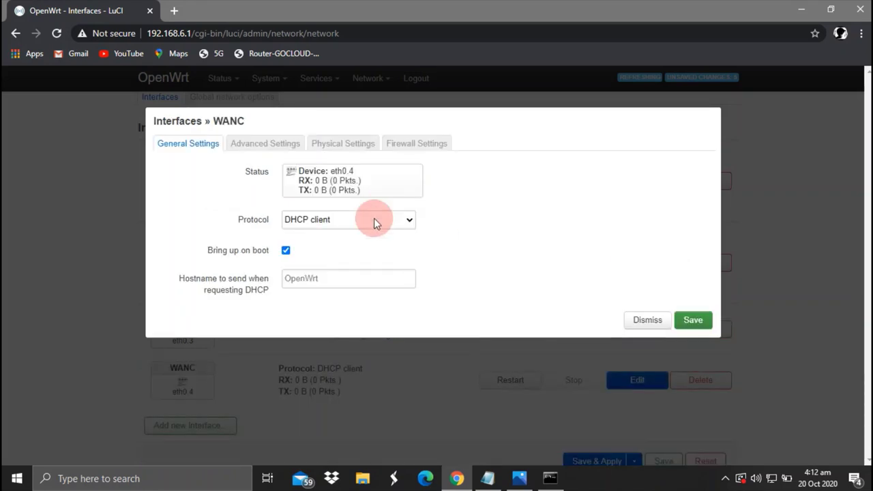
{"action": "left_click", "coordinate": [244, 142]}
{"action": "left_click", "coordinate": [298, 368]}
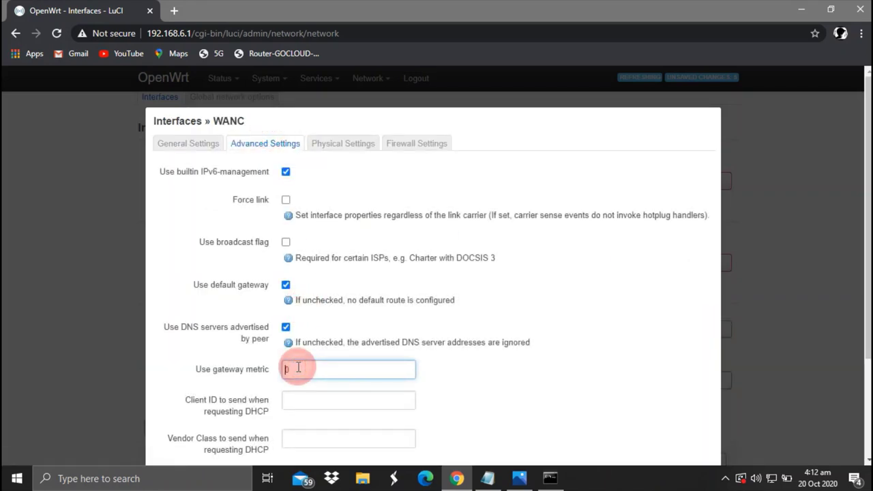
{"action": "type", "text": "30"}
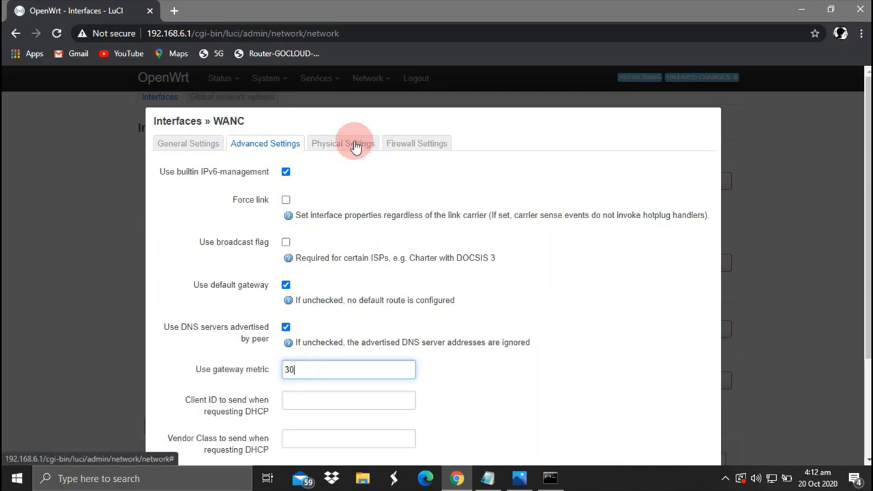
{"action": "left_click", "coordinate": [355, 144]}
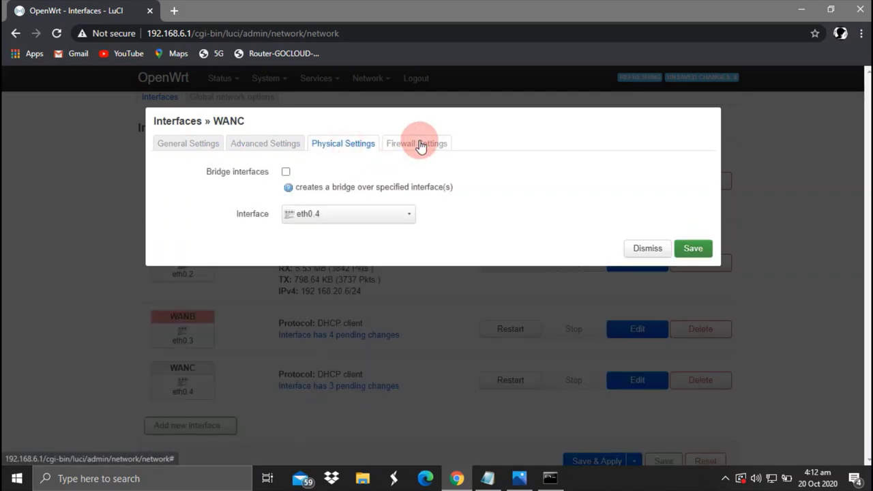
{"action": "left_click", "coordinate": [421, 145]}
{"action": "left_click", "coordinate": [383, 171]}
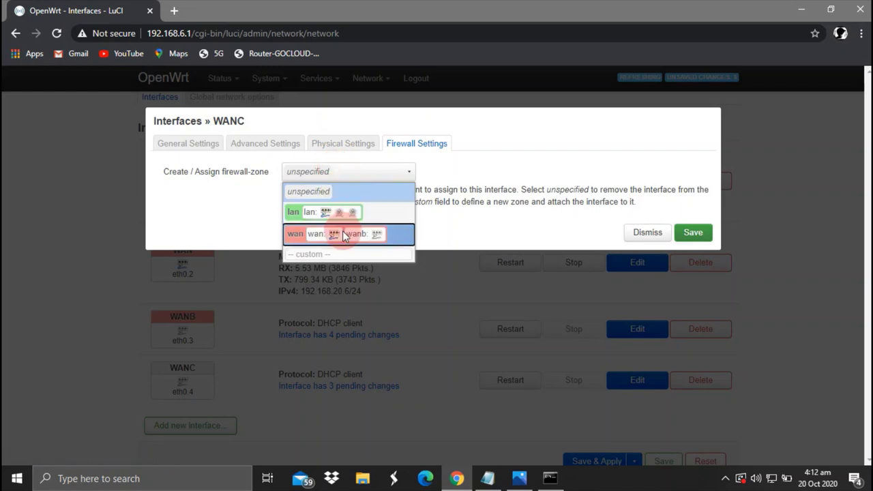
{"action": "left_click", "coordinate": [344, 235]}
{"action": "left_click", "coordinate": [361, 172]}
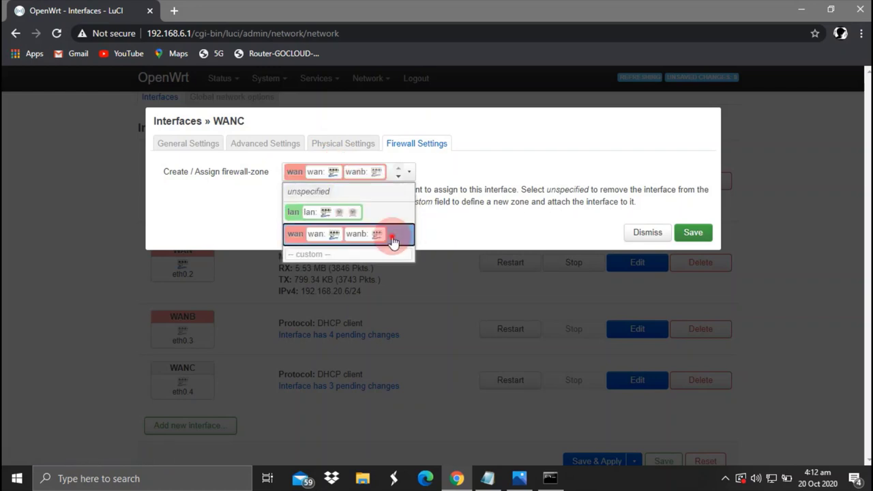
{"action": "left_click", "coordinate": [394, 240]}
{"action": "left_click", "coordinate": [692, 235]}
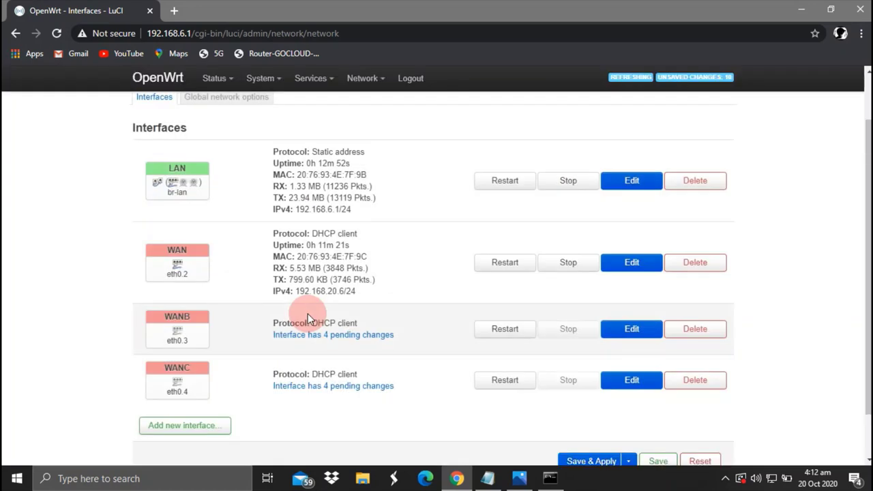
Create a new interface 'wand' as a DHCP client on device eth0.5.
{"action": "left_click", "coordinate": [175, 426]}
{"action": "type", "text": "wand"}
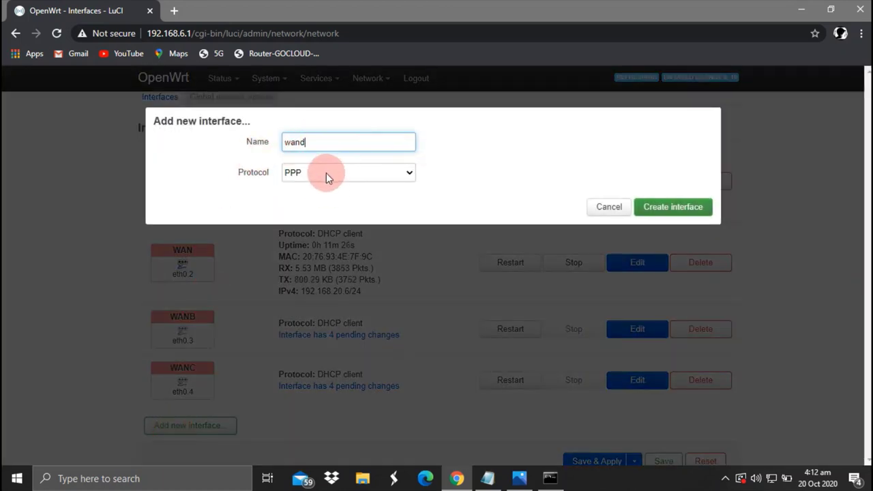
{"action": "left_click", "coordinate": [326, 176]}
{"action": "left_click", "coordinate": [293, 222]}
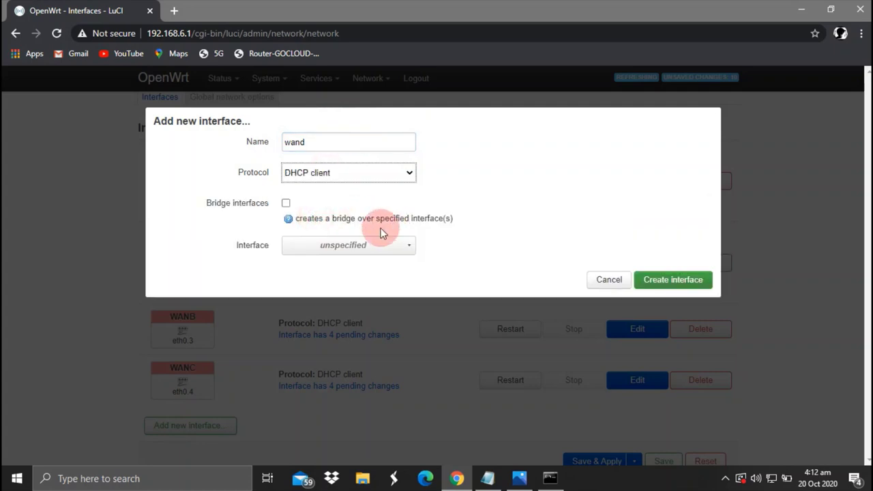
{"action": "left_click", "coordinate": [366, 246]}
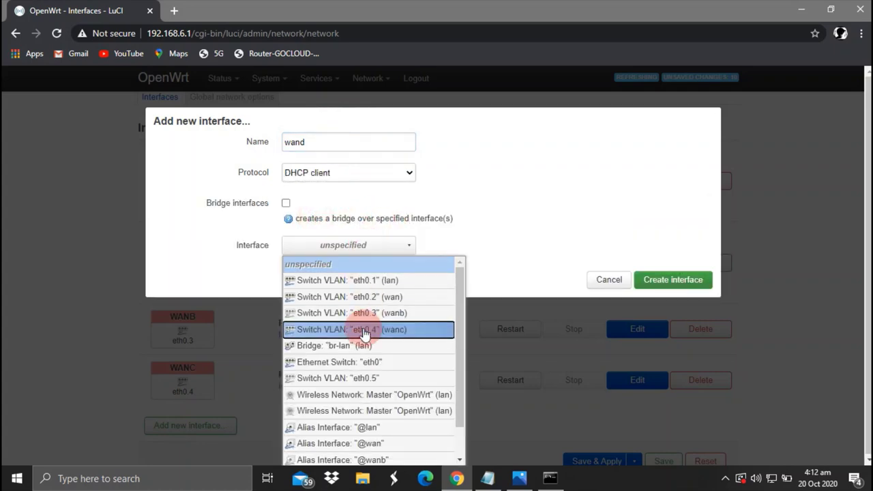
{"action": "left_click", "coordinate": [490, 477]}
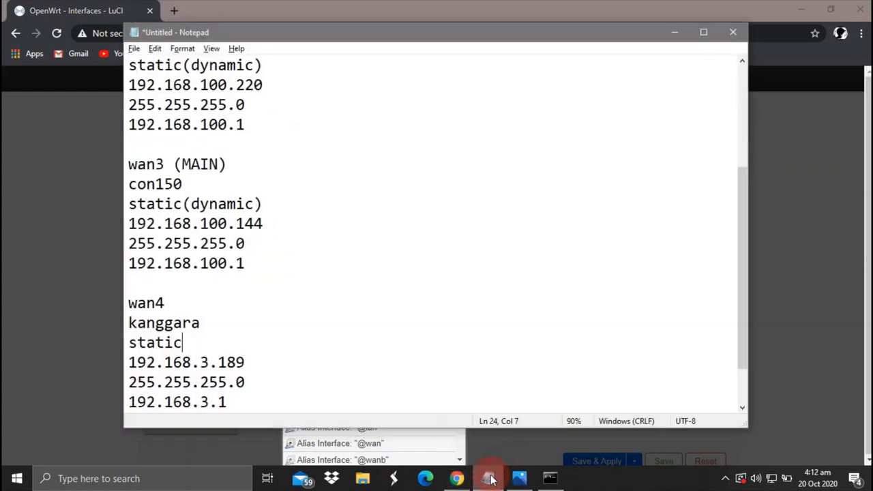
{"action": "left_click", "coordinate": [490, 478]}
{"action": "left_click", "coordinate": [490, 478]}
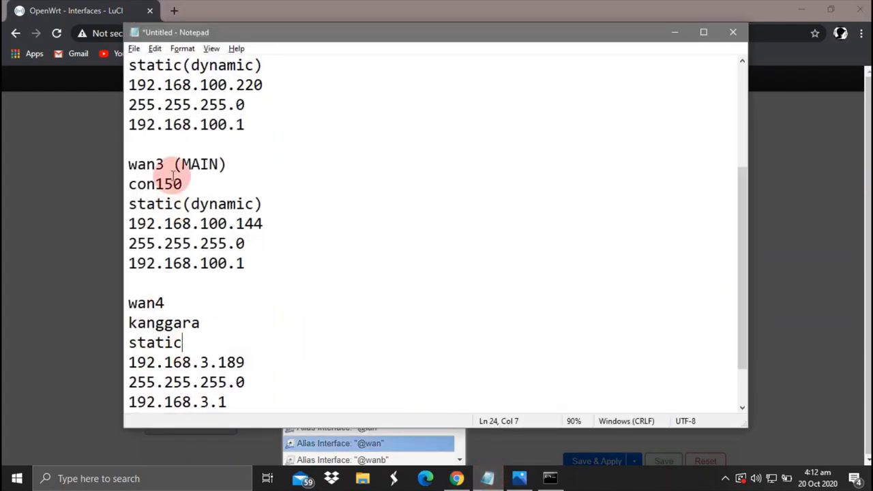
{"action": "left_click_drag", "start_coordinate": [175, 203], "coordinate": [159, 196]}
{"action": "key", "text": "alt+Tab"}
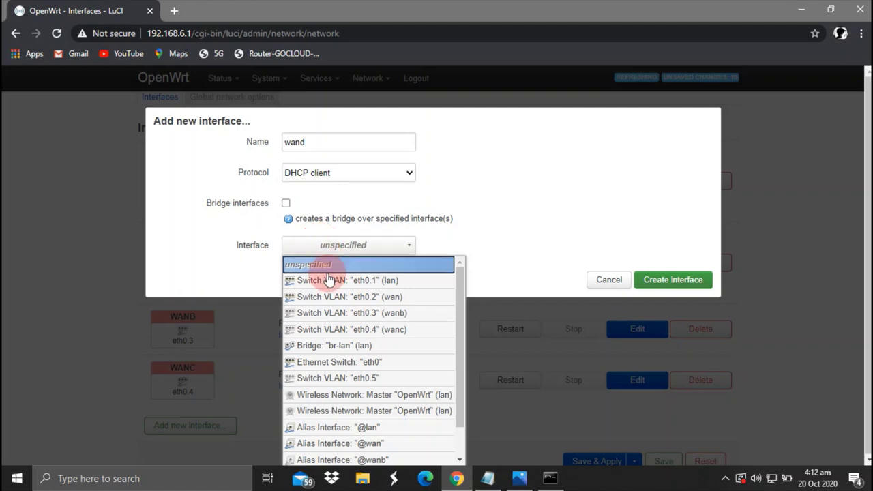
{"action": "left_click", "coordinate": [344, 378]}
{"action": "left_click", "coordinate": [652, 284]}
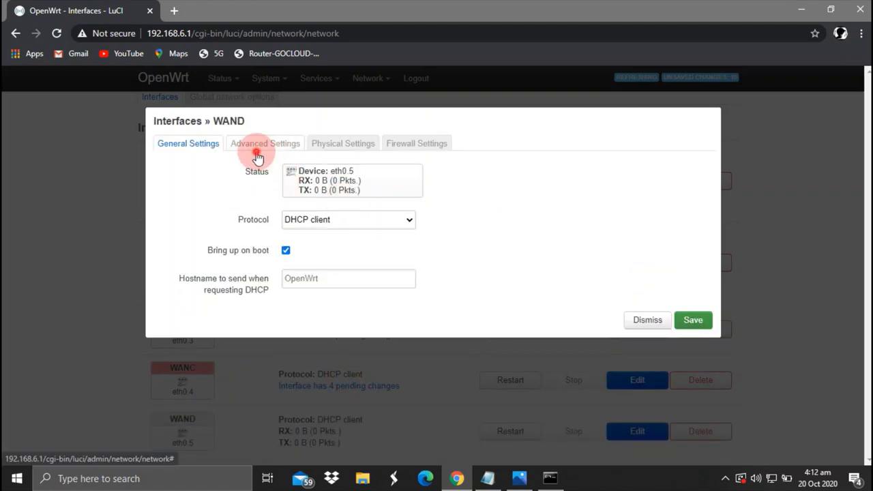
Give WAND gateway metric 40, put it in the wan firewall zone, and save.
{"action": "left_click", "coordinate": [258, 145]}
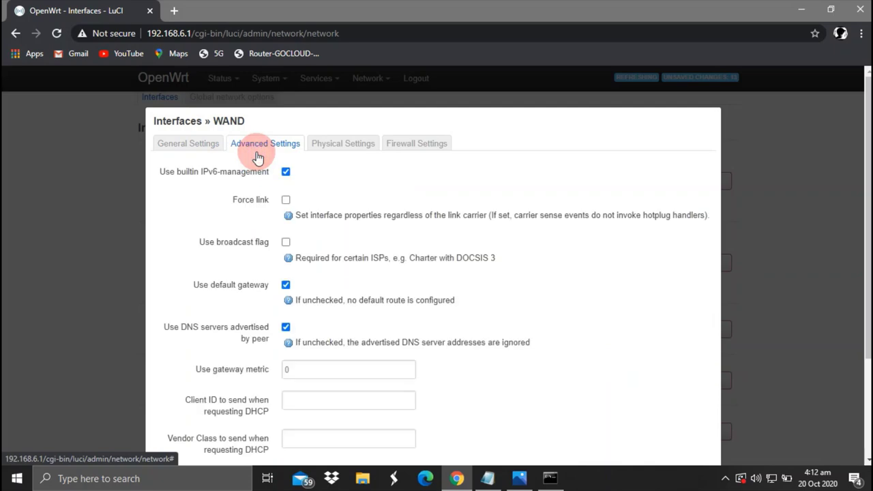
{"action": "left_click", "coordinate": [317, 370]}
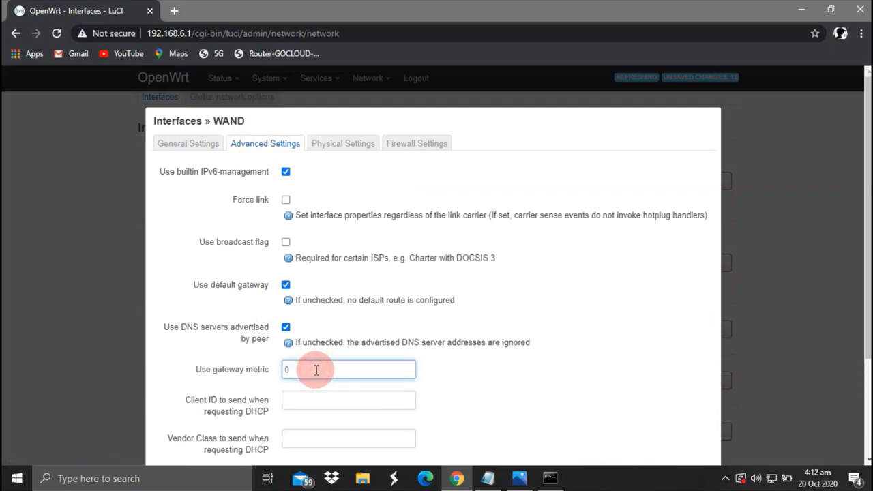
{"action": "left_click", "coordinate": [338, 144]}
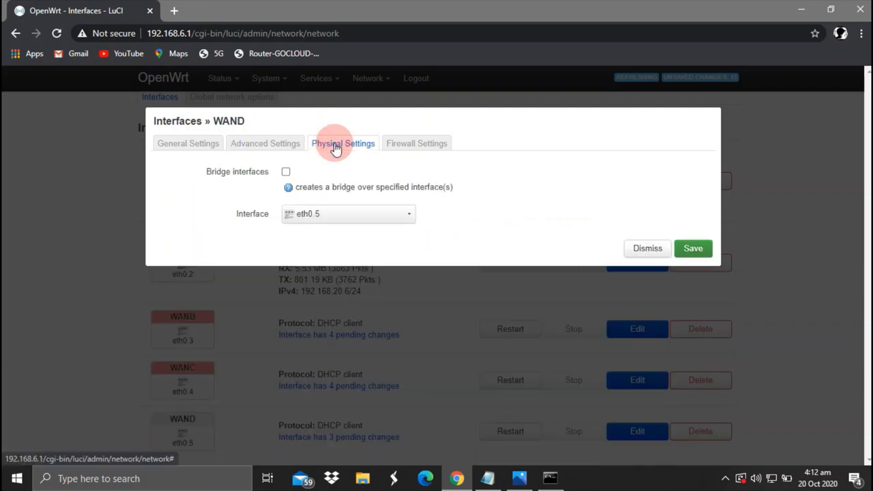
{"action": "left_click", "coordinate": [415, 145]}
{"action": "left_click", "coordinate": [330, 175]}
{"action": "left_click", "coordinate": [345, 234]}
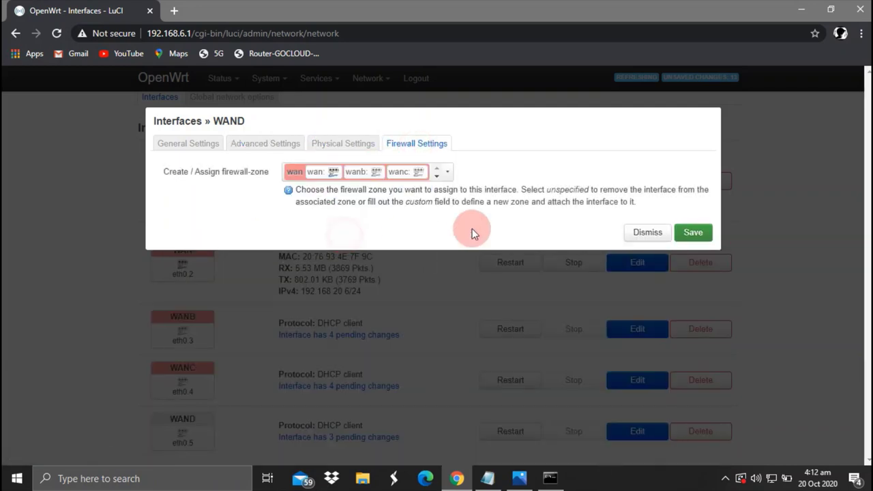
{"action": "left_click", "coordinate": [693, 233]}
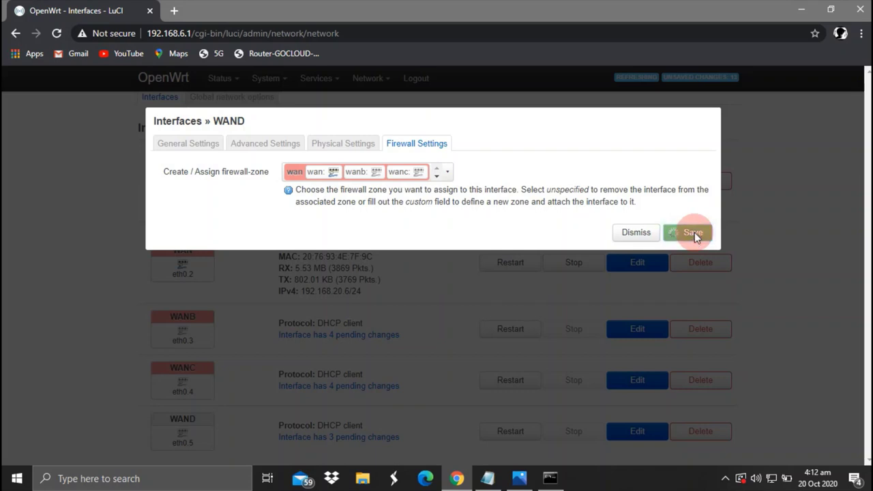
{"action": "scroll", "coordinate": [354, 256], "scroll_direction": "down", "scroll_amount": 2}
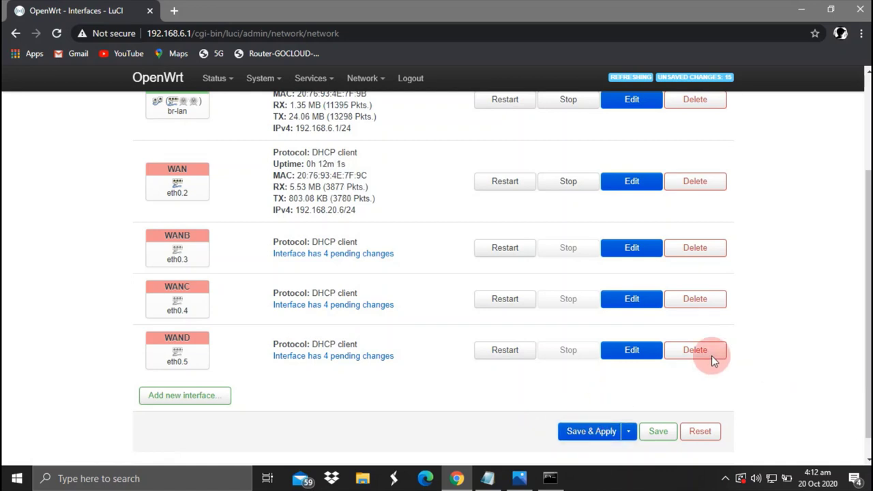
Apply all pending network changes and review the interface list.
{"action": "left_click", "coordinate": [575, 431]}
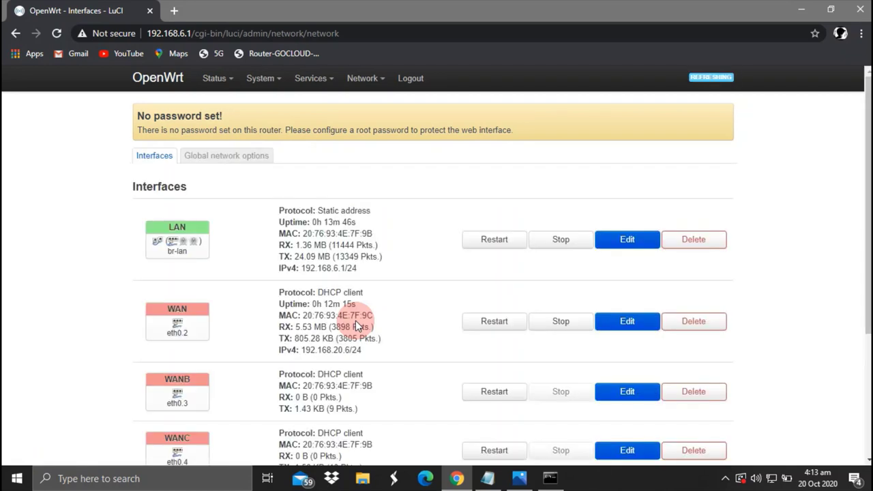
{"action": "scroll", "coordinate": [355, 322], "scroll_direction": "down", "scroll_amount": 2}
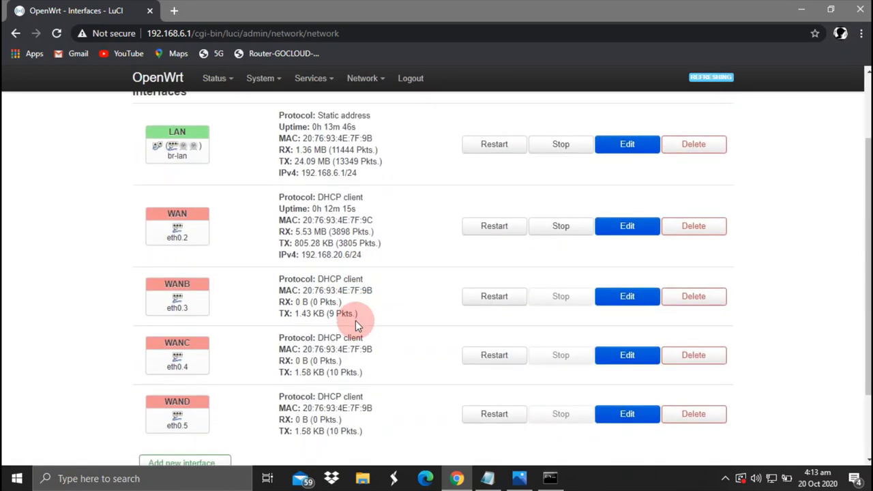
{"action": "scroll", "coordinate": [356, 321], "scroll_direction": "down", "scroll_amount": 1}
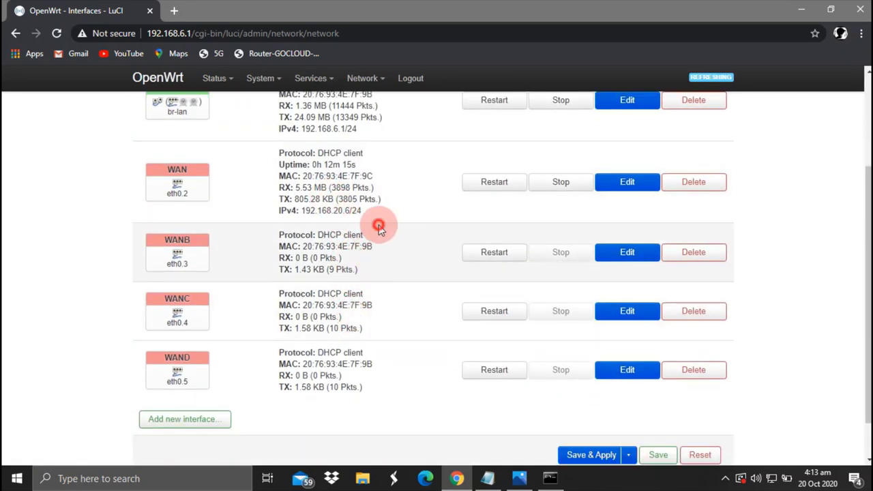
{"action": "left_click_drag", "start_coordinate": [364, 296], "coordinate": [324, 294]}
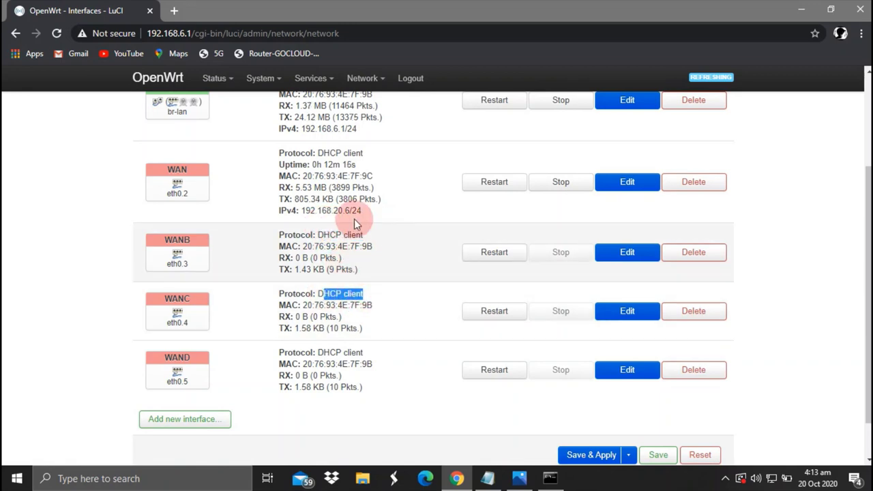
{"action": "left_click_drag", "start_coordinate": [365, 211], "coordinate": [305, 211]}
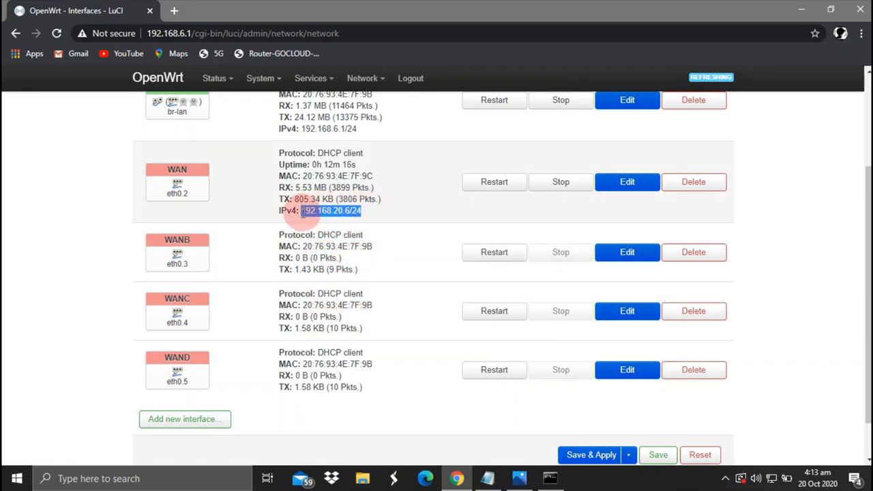
{"action": "left_click", "coordinate": [352, 198]}
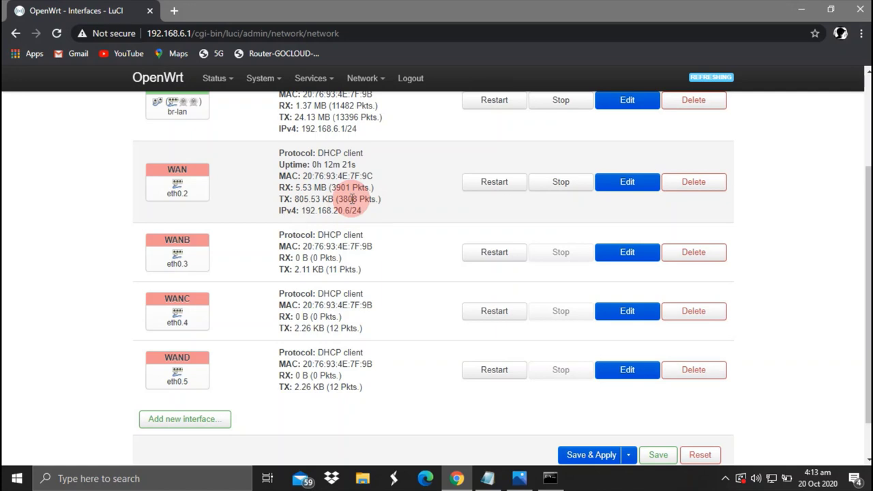
Go to the Network > Load Balancing settings page.
{"action": "mouse_move", "coordinate": [365, 78]}
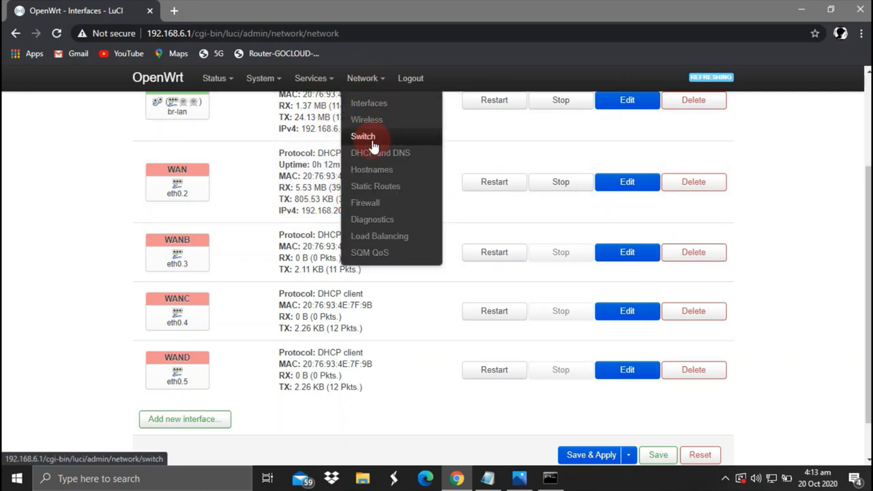
{"action": "left_click", "coordinate": [373, 143]}
{"action": "left_click", "coordinate": [364, 82]}
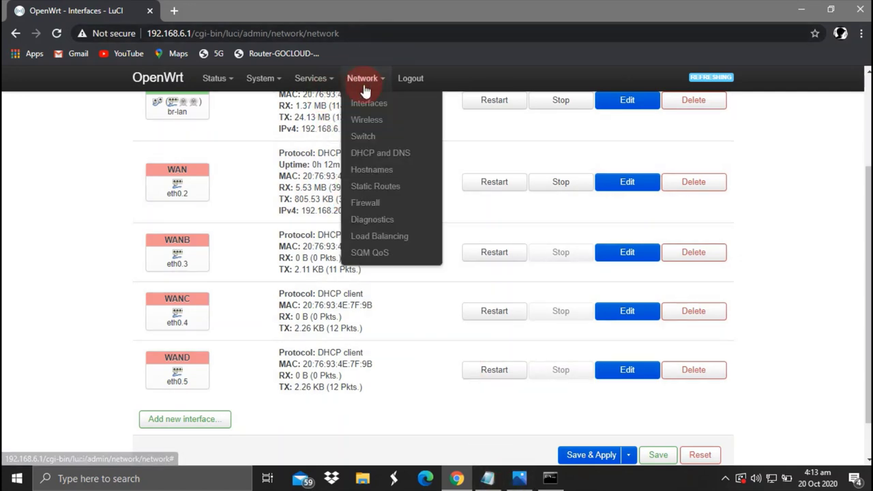
{"action": "left_click", "coordinate": [368, 242]}
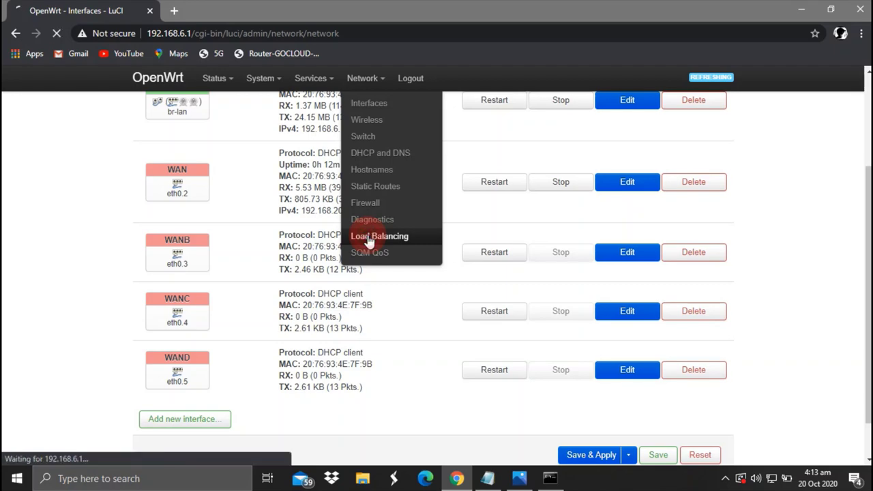
Bring up the multi-WAN network diagram in Photos.
{"action": "left_click", "coordinate": [518, 480]}
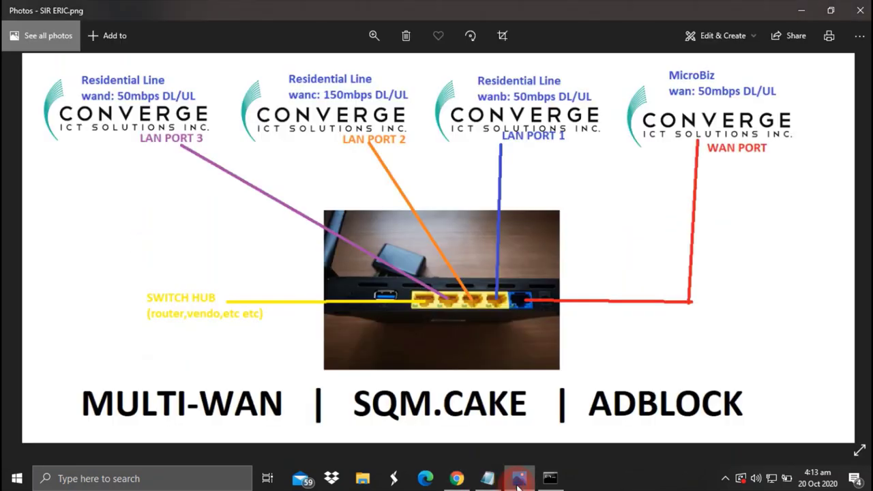
{"action": "left_click", "coordinate": [518, 482]}
{"action": "left_click", "coordinate": [518, 482]}
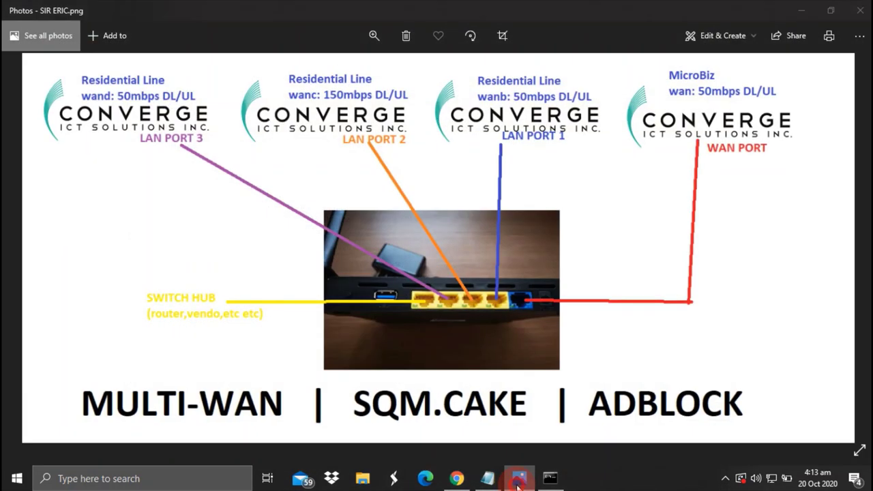
{"action": "left_click", "coordinate": [518, 482]}
{"action": "left_click", "coordinate": [519, 482]}
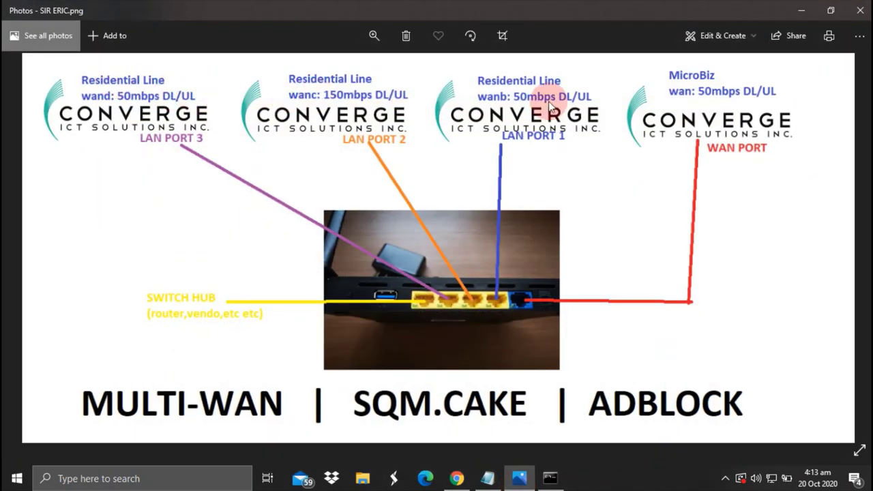
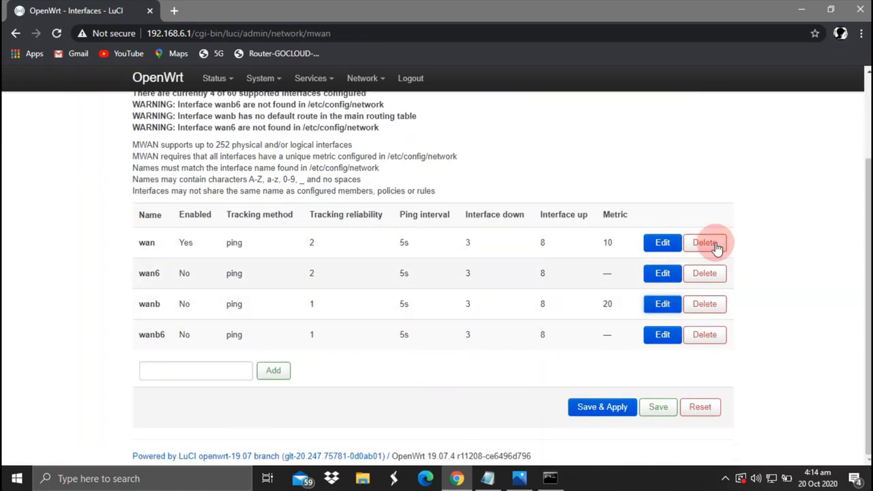
Delete the wan, wan6 and wanb MWAN interfaces from the interface list.
{"action": "left_click", "coordinate": [712, 243]}
{"action": "left_click", "coordinate": [691, 357]}
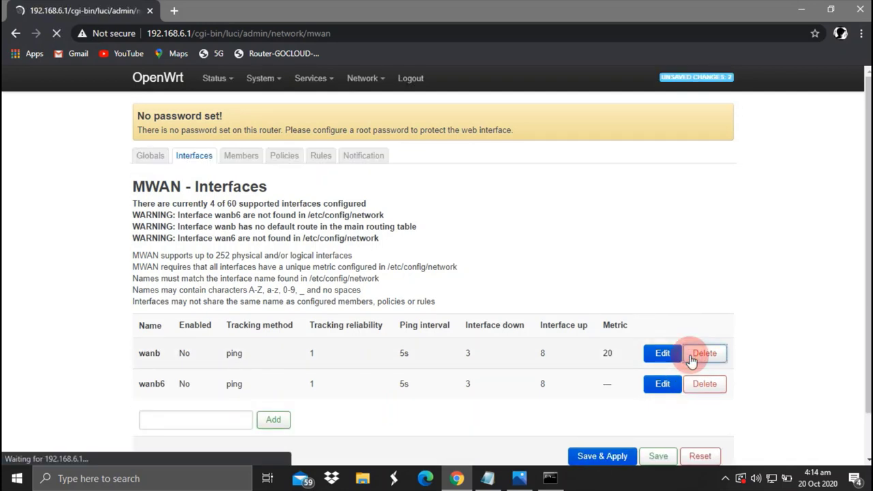
{"action": "left_click", "coordinate": [700, 353]}
Put the cursor in the new interface name box below the table.
{"action": "left_click", "coordinate": [208, 398]}
{"action": "right_click", "coordinate": [121, 367]}
{"action": "left_click", "coordinate": [121, 367]}
Enter 'wan' as the new MWAN interface name and add it.
{"action": "left_click", "coordinate": [155, 399]}
{"action": "type", "text": "wan"}
{"action": "key", "text": "BackSpace"}
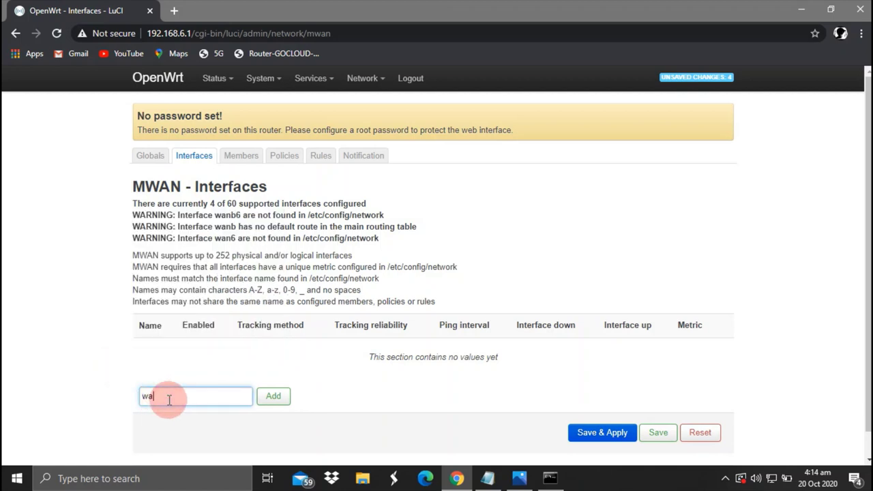
{"action": "type", "text": "n"}
{"action": "key", "text": "BackSpace"}
{"action": "type", "text": "n"}
{"action": "key", "text": "BackSpace"}
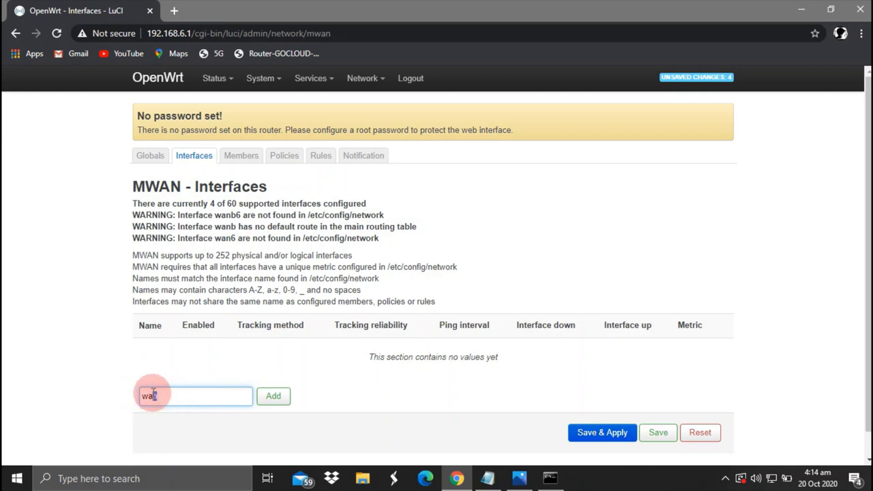
{"action": "type", "text": "n"}
{"action": "key", "text": "shift+Left"}
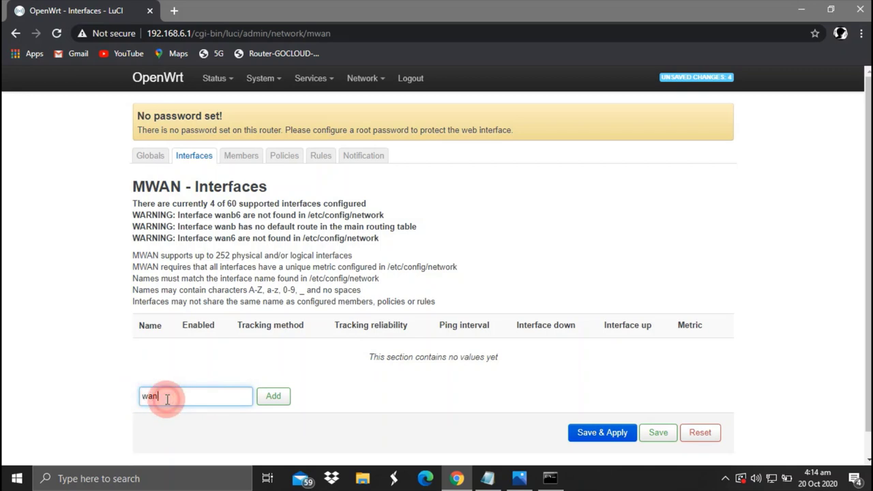
{"action": "left_click_drag", "start_coordinate": [166, 398], "coordinate": [121, 396]}
{"action": "left_click", "coordinate": [168, 396]}
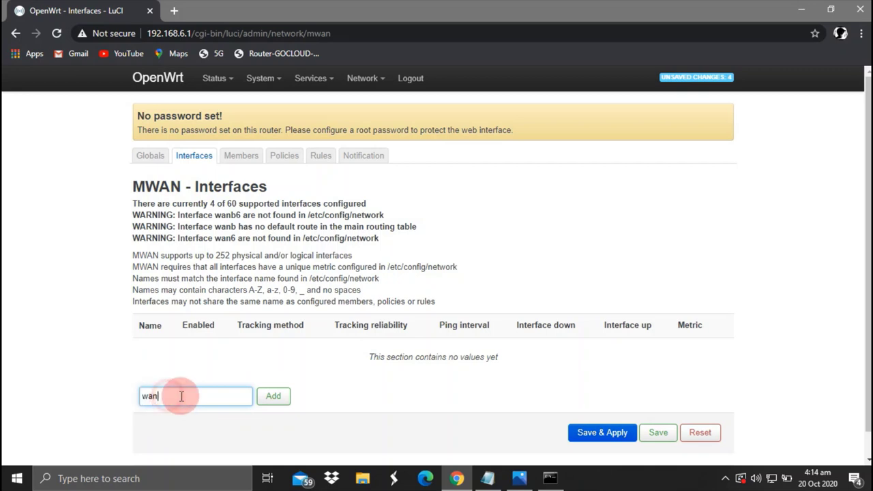
{"action": "left_click", "coordinate": [274, 397]}
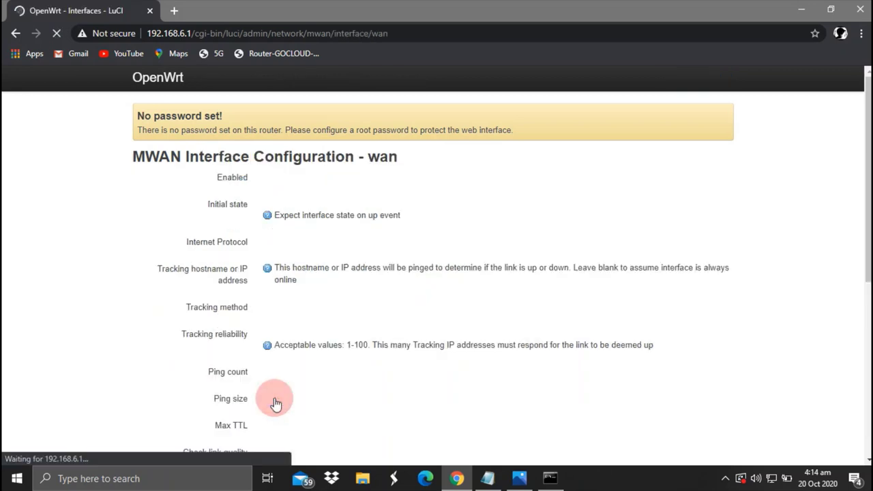
Edit the wan Metric field, then tick Enabled for the wan interface.
{"action": "scroll", "coordinate": [275, 402], "scroll_direction": "down", "scroll_amount": 9}
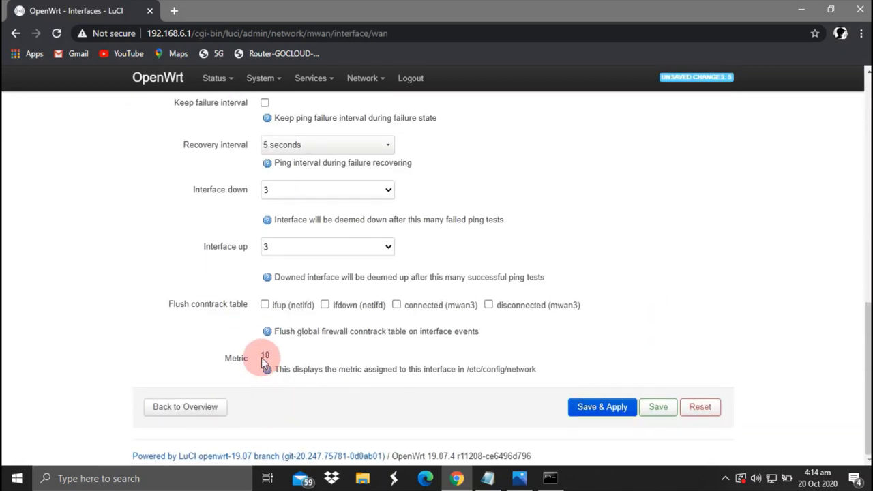
{"action": "mouse_move", "coordinate": [273, 355]}
{"action": "left_mouse_down"}
{"action": "mouse_move", "coordinate": [239, 359]}
{"action": "mouse_move", "coordinate": [277, 355]}
{"action": "mouse_move", "coordinate": [321, 98]}
{"action": "mouse_move", "coordinate": [361, 80]}
{"action": "mouse_move", "coordinate": [273, 306]}
{"action": "mouse_move", "coordinate": [243, 358]}
{"action": "mouse_move", "coordinate": [230, 359]}
{"action": "mouse_move", "coordinate": [266, 360]}
{"action": "left_mouse_up"}
{"action": "type", "text": "1"}
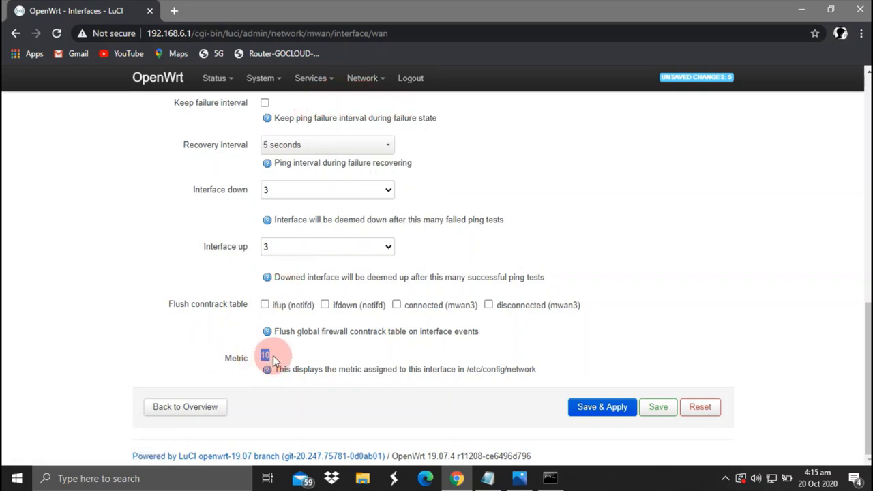
{"action": "scroll", "coordinate": [274, 355], "scroll_direction": "up", "scroll_amount": 10}
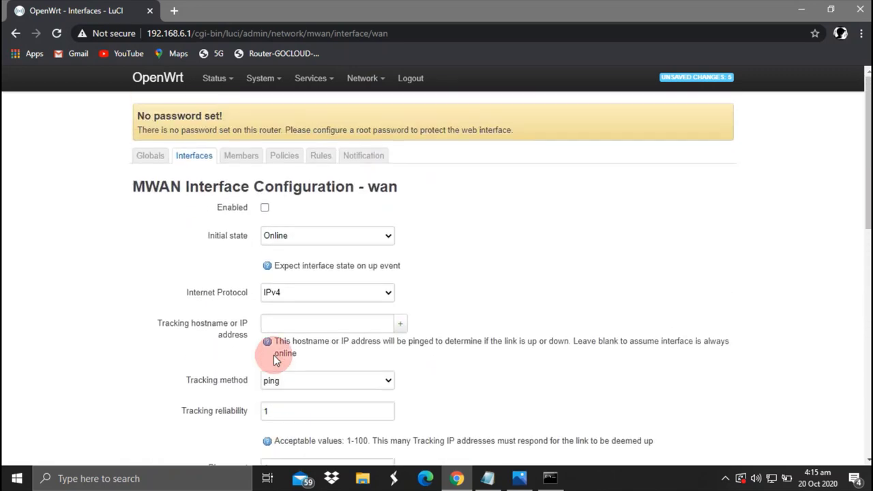
{"action": "left_click", "coordinate": [265, 209]}
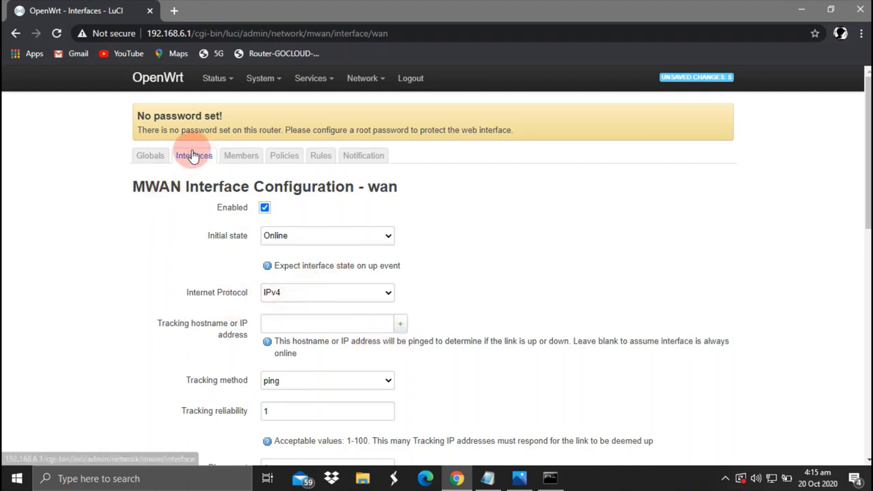
{"action": "left_click_drag", "start_coordinate": [126, 185], "coordinate": [389, 184]}
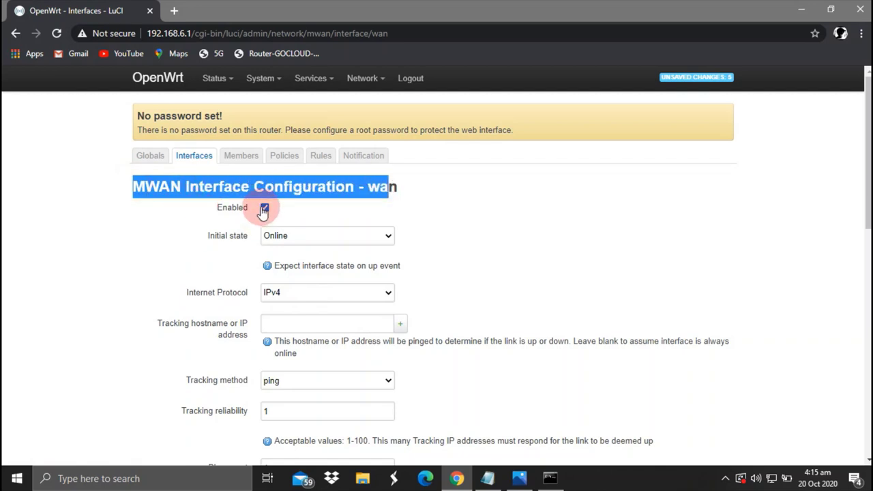
Set tracking host 8.8.8.8, add a second host row, and ping 8.8.8.8 in Command Prompt.
{"action": "left_click", "coordinate": [299, 330]}
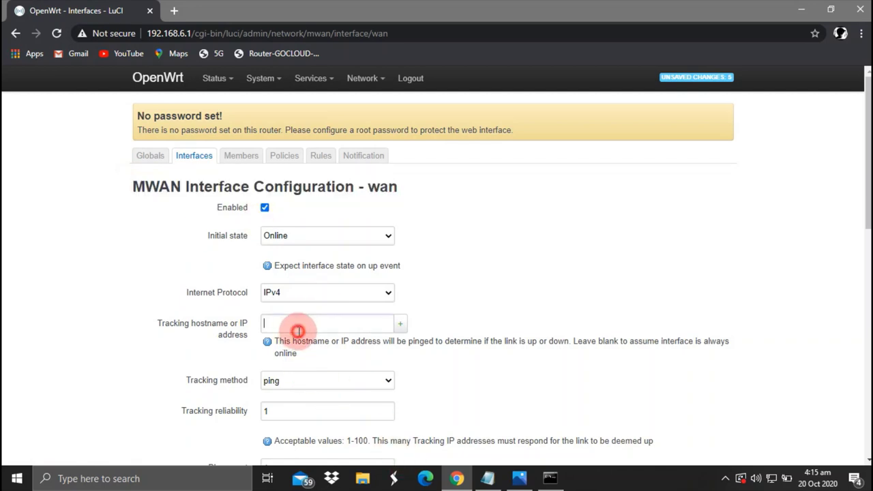
{"action": "type", "text": "8.8.8.8"}
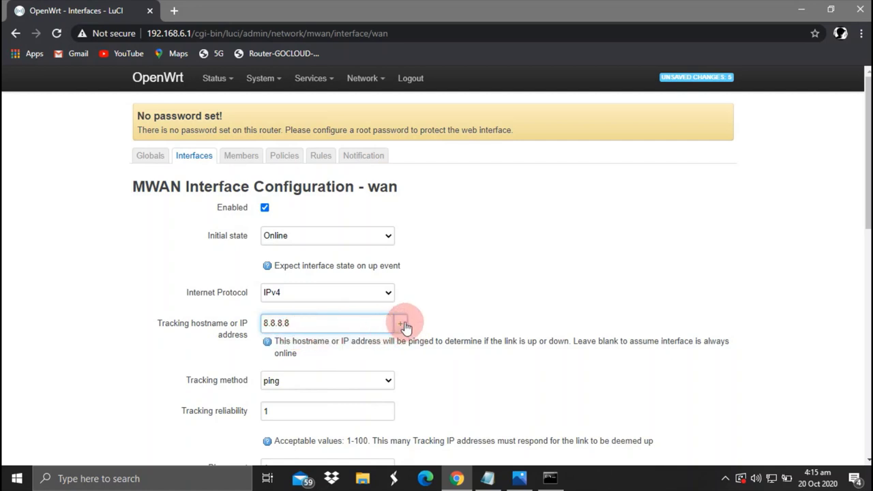
{"action": "left_click", "coordinate": [401, 323]}
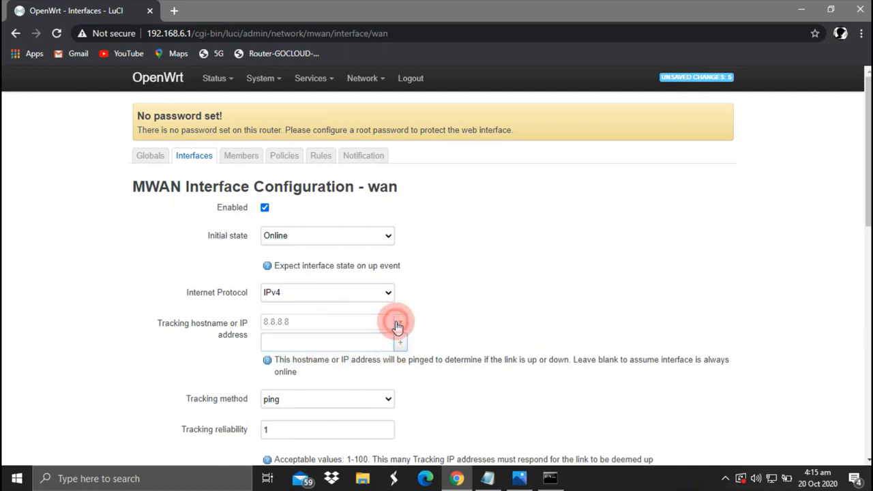
{"action": "left_click", "coordinate": [322, 347]}
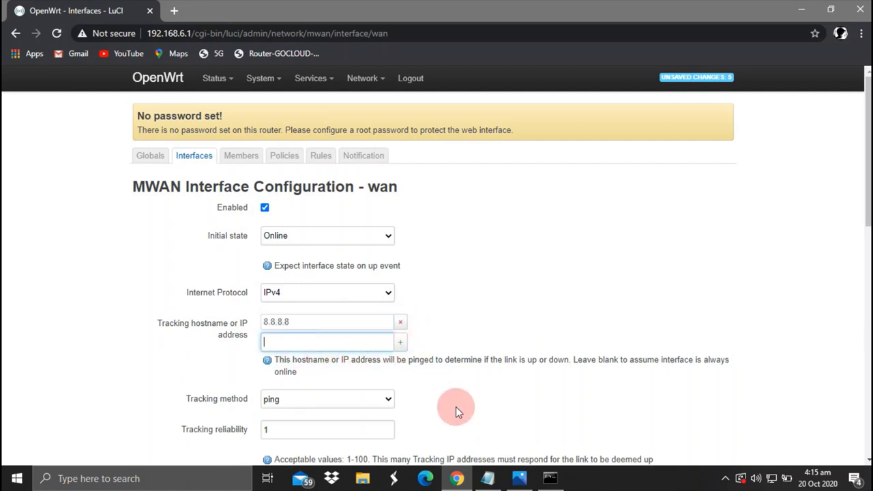
{"action": "left_click", "coordinate": [550, 478]}
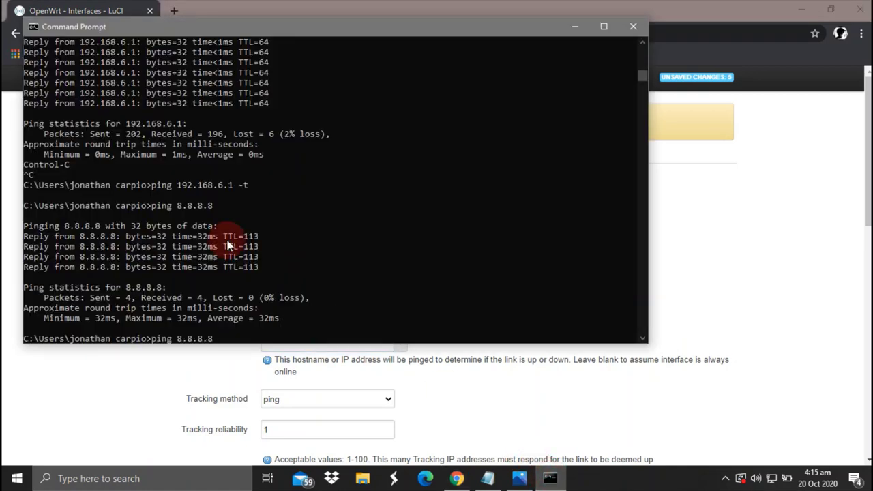
{"action": "key", "text": "Return"}
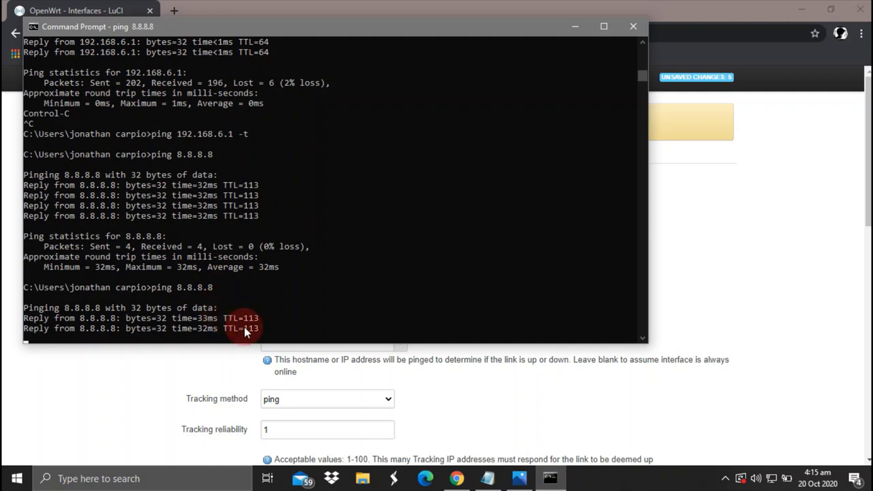
Enter 8.8.4.4 as the wan interface's second tracking host.
{"action": "left_click", "coordinate": [144, 375]}
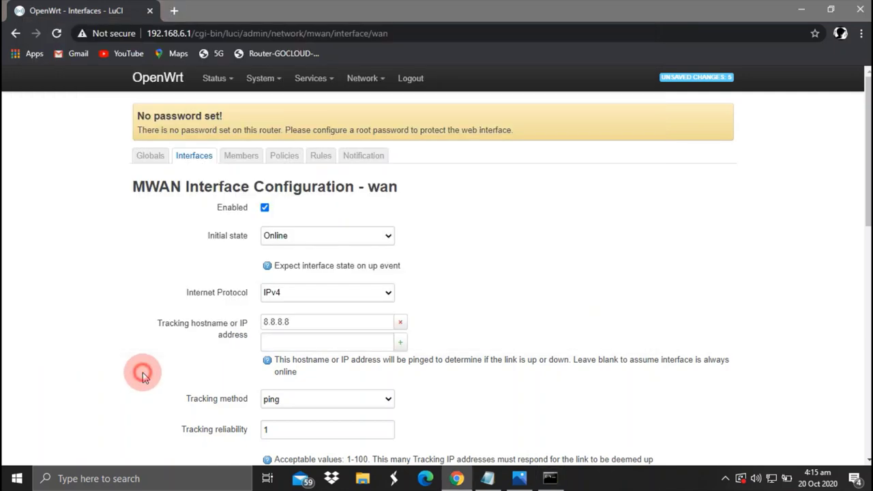
{"action": "scroll", "coordinate": [149, 369], "scroll_direction": "down", "scroll_amount": 1}
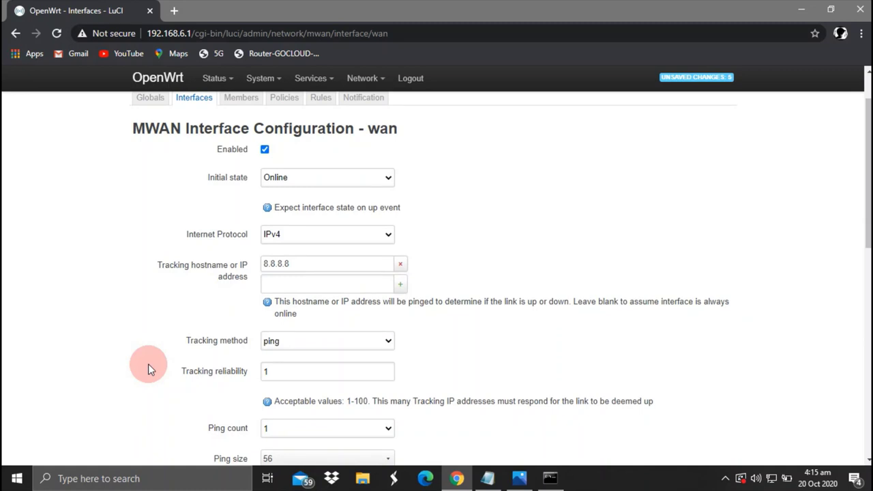
{"action": "right_click", "coordinate": [148, 364]}
{"action": "left_click", "coordinate": [107, 364]}
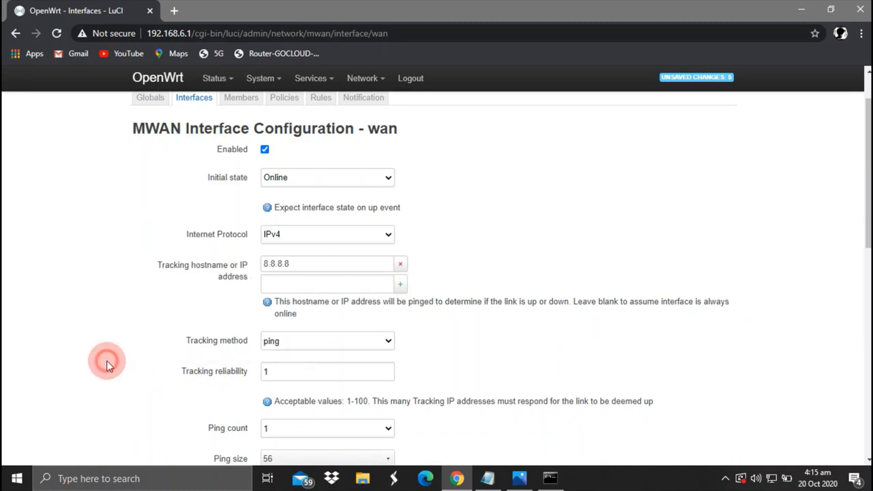
{"action": "left_click", "coordinate": [266, 286]}
{"action": "type", "text": "8.8.4.4"}
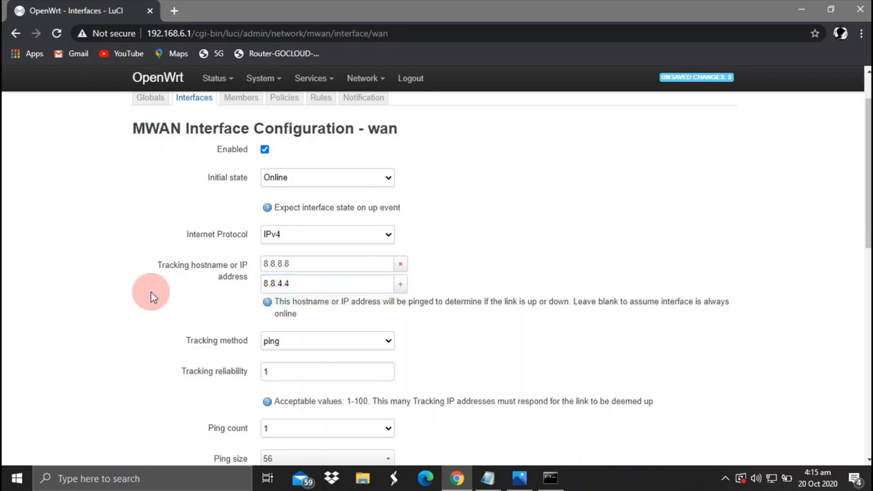
Set the wan tracking reliability to 2.
{"action": "scroll", "coordinate": [151, 292], "scroll_direction": "down", "scroll_amount": 2}
{"action": "left_click", "coordinate": [292, 292]}
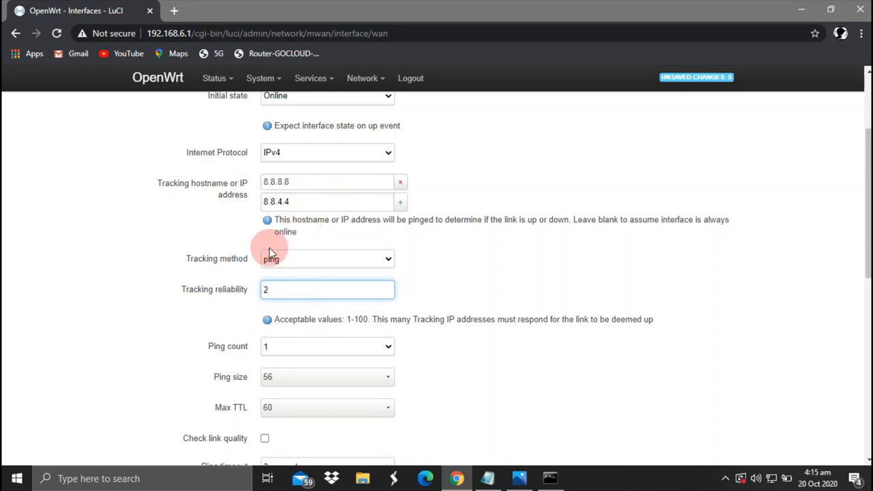
{"action": "left_click", "coordinate": [152, 301]}
{"action": "scroll", "coordinate": [169, 323], "scroll_direction": "down", "scroll_amount": 2}
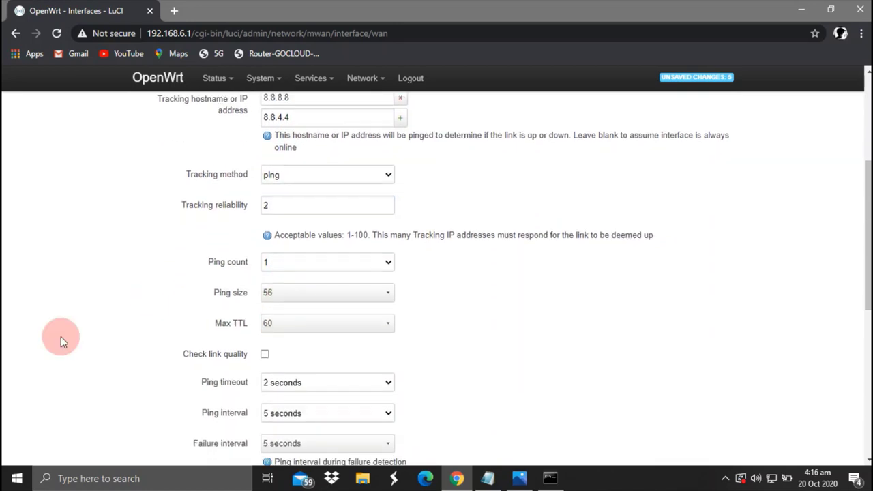
{"action": "scroll", "coordinate": [61, 337], "scroll_direction": "down", "scroll_amount": 2}
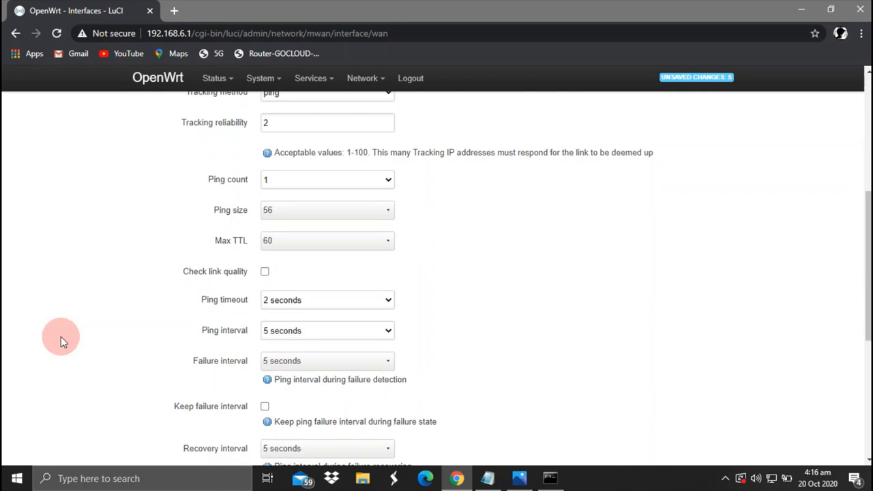
Set the wan ping interval and failure interval to 3 seconds.
{"action": "left_click", "coordinate": [266, 331]}
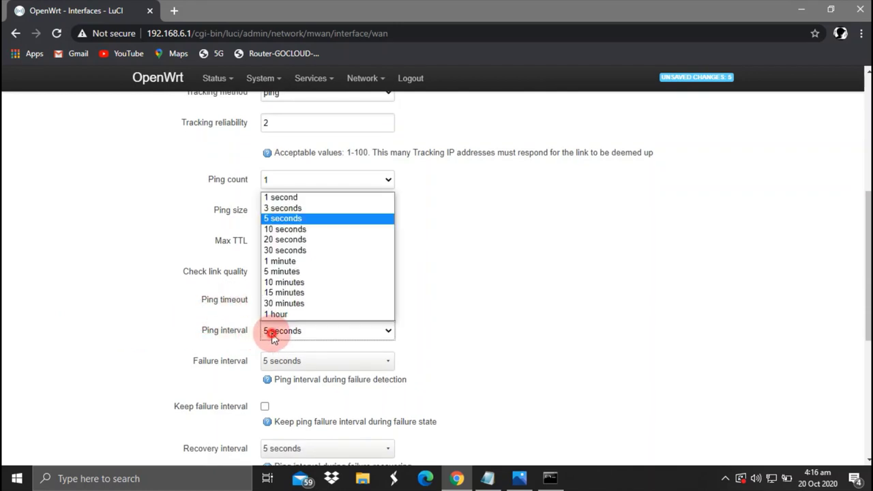
{"action": "left_click", "coordinate": [283, 208]}
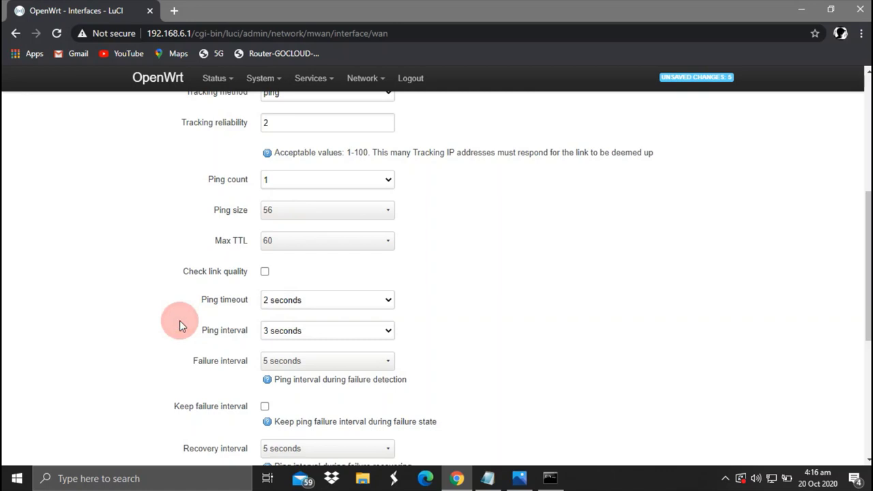
{"action": "scroll", "coordinate": [179, 321], "scroll_direction": "down", "scroll_amount": 1}
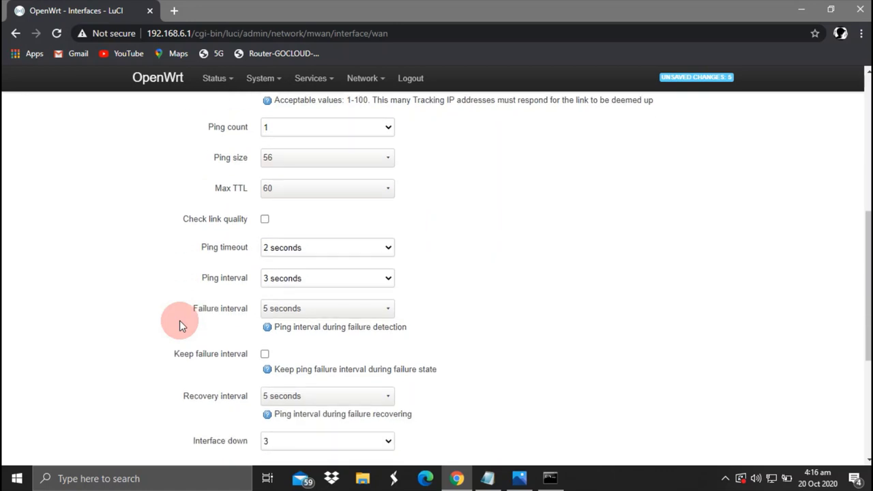
{"action": "scroll", "coordinate": [179, 321], "scroll_direction": "down", "scroll_amount": 1}
{"action": "left_click", "coordinate": [279, 284]}
{"action": "scroll", "coordinate": [290, 84], "scroll_direction": "up", "scroll_amount": 2}
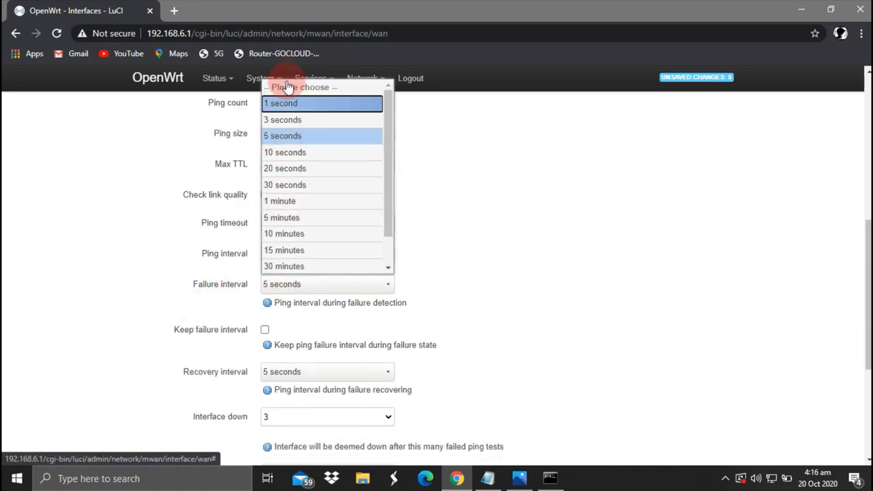
{"action": "left_click", "coordinate": [282, 116]}
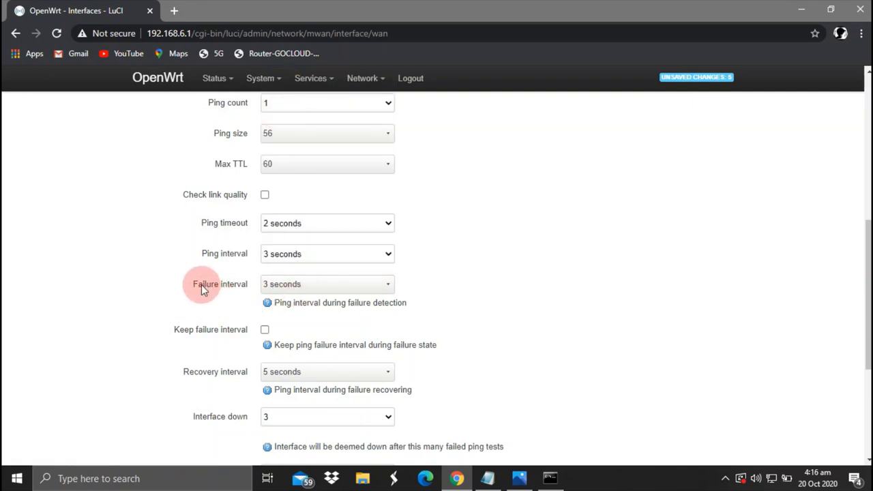
{"action": "left_click_drag", "start_coordinate": [197, 287], "coordinate": [244, 292]}
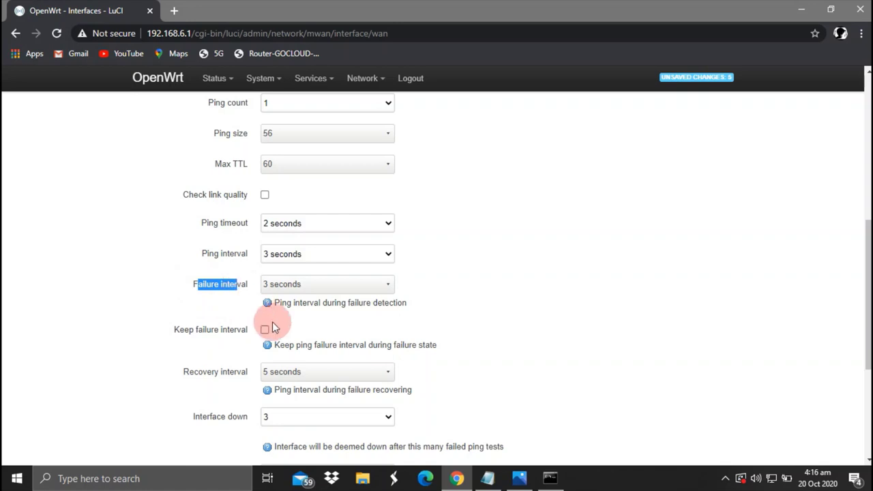
Choose 3 seconds for the wan recovery interval.
{"action": "scroll", "coordinate": [335, 321], "scroll_direction": "down", "scroll_amount": 1}
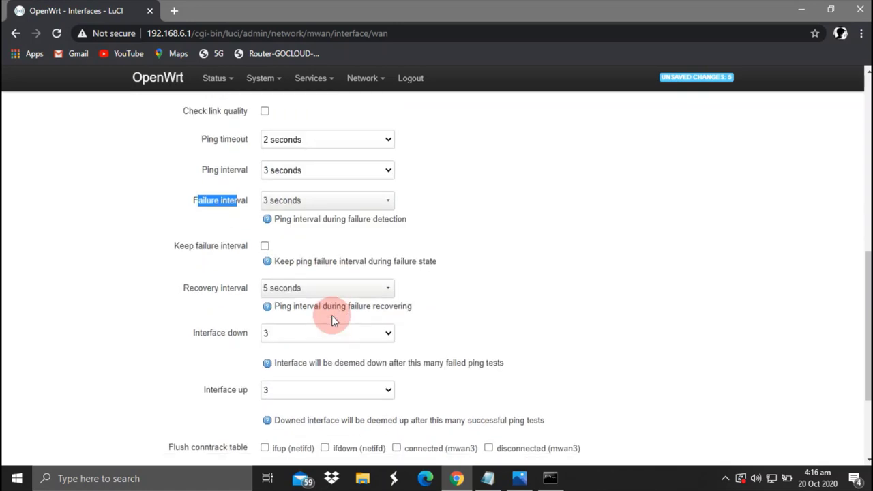
{"action": "left_click", "coordinate": [304, 291]}
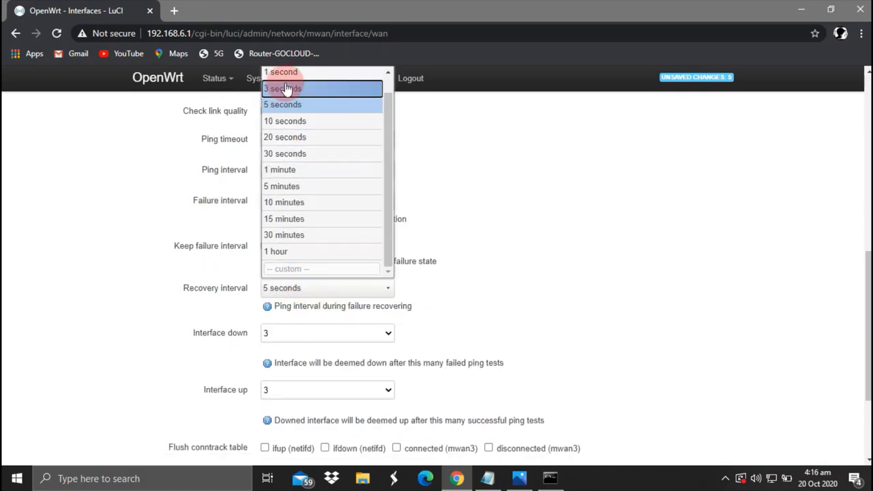
{"action": "left_click", "coordinate": [287, 88]}
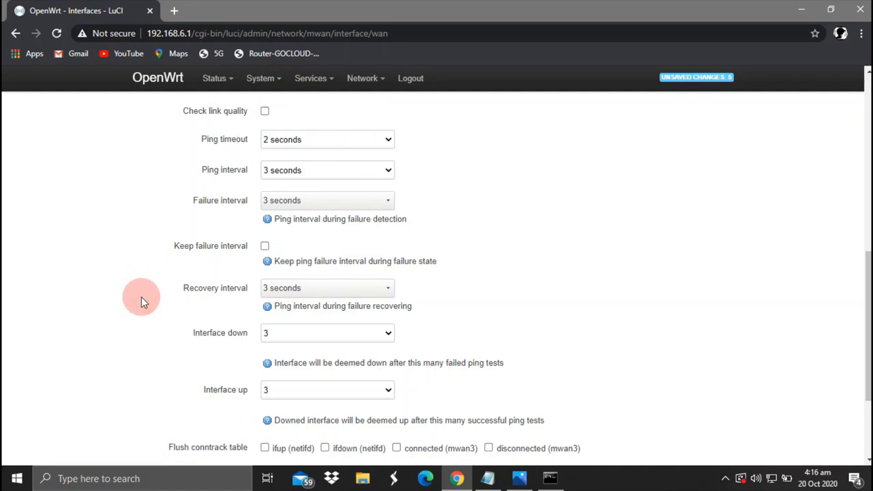
{"action": "scroll", "coordinate": [141, 297], "scroll_direction": "down", "scroll_amount": 1}
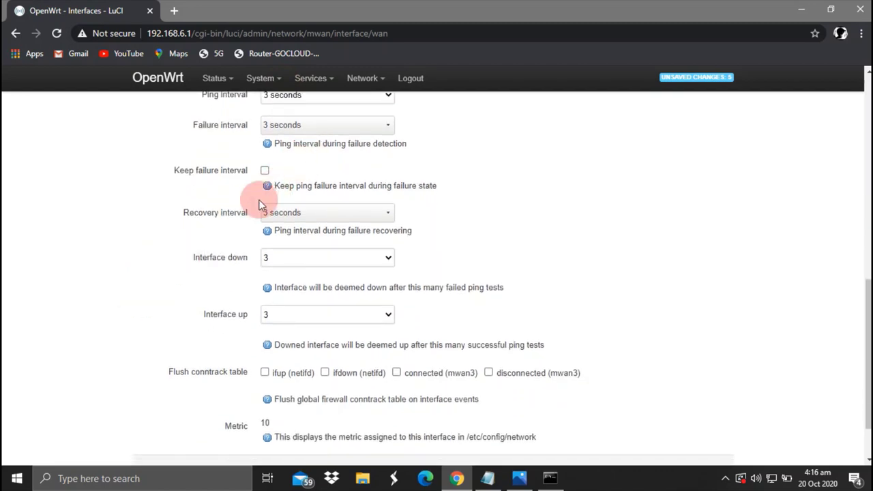
{"action": "scroll", "coordinate": [194, 320], "scroll_direction": "down", "scroll_amount": 1}
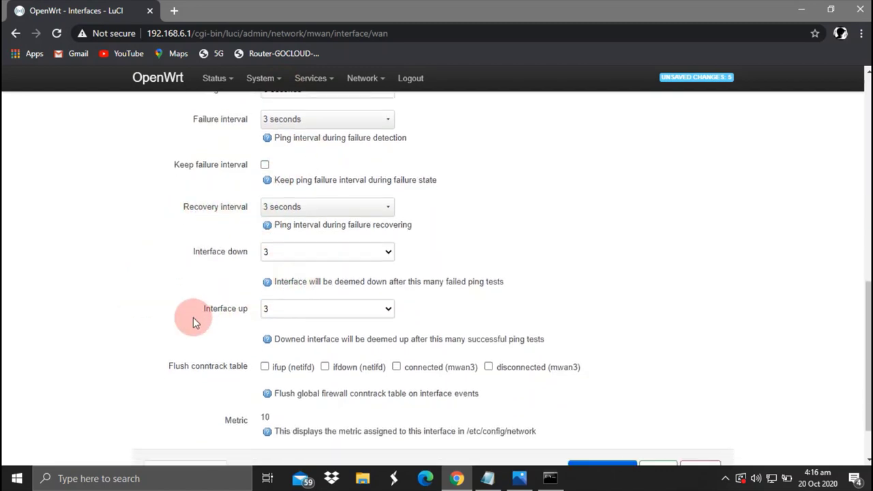
{"action": "scroll", "coordinate": [193, 318], "scroll_direction": "down", "scroll_amount": 1}
Highlight the Flush conntrack table label to review its options.
{"action": "left_click_drag", "start_coordinate": [167, 306], "coordinate": [498, 315]}
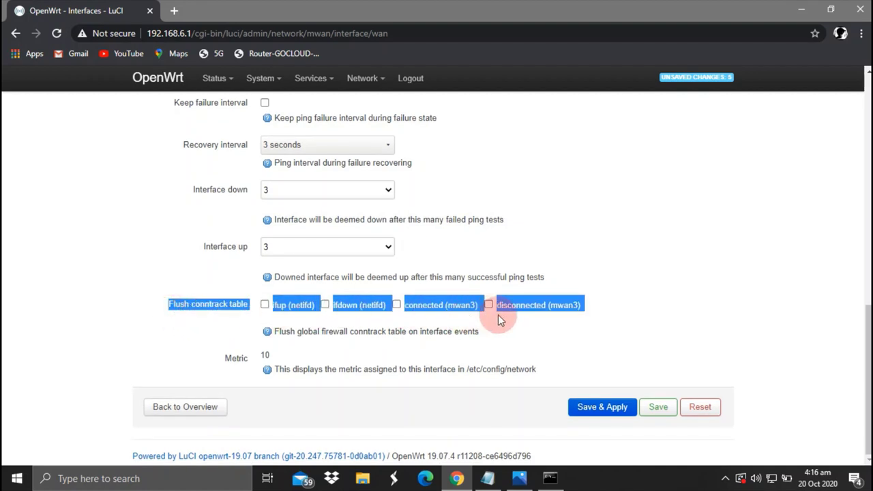
{"action": "left_click", "coordinate": [220, 331]}
{"action": "left_click_drag", "start_coordinate": [167, 305], "coordinate": [254, 309]}
{"action": "scroll", "coordinate": [117, 255], "scroll_direction": "up", "scroll_amount": 10}
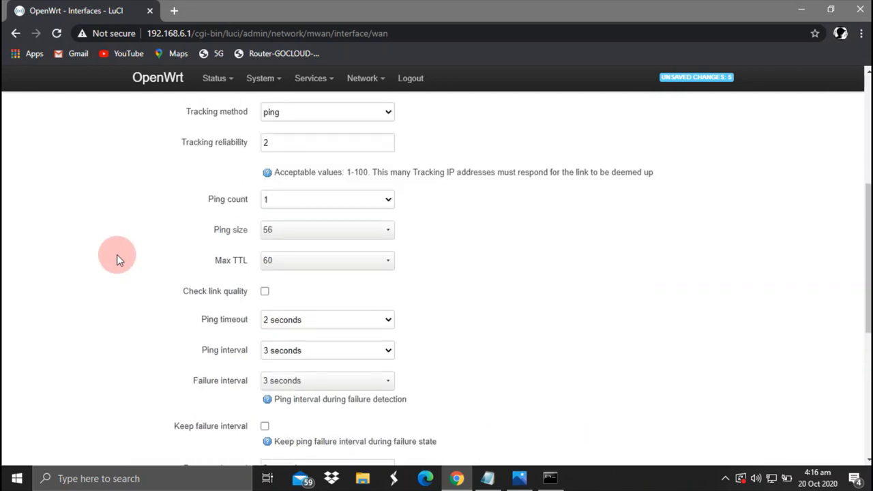
{"action": "scroll", "coordinate": [117, 256], "scroll_direction": "up", "scroll_amount": 3}
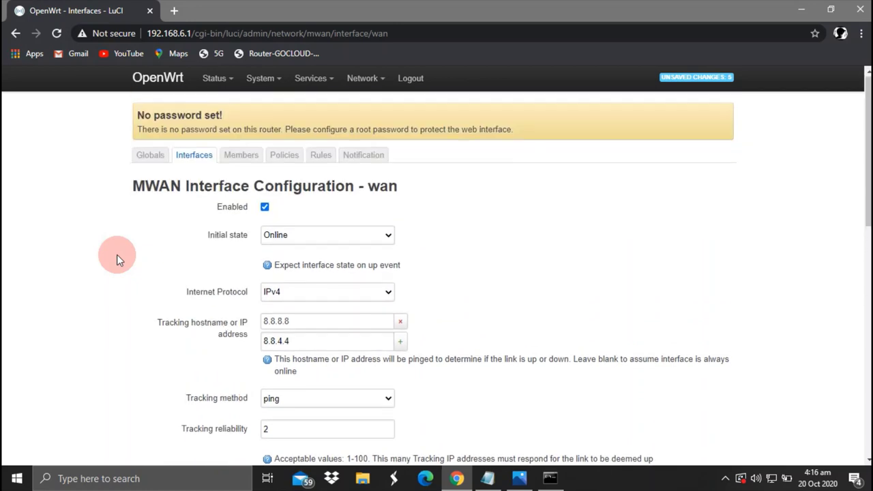
{"action": "scroll", "coordinate": [117, 256], "scroll_direction": "down", "scroll_amount": 15}
{"action": "left_click", "coordinate": [219, 318]}
{"action": "left_click_drag", "start_coordinate": [169, 305], "coordinate": [248, 310]}
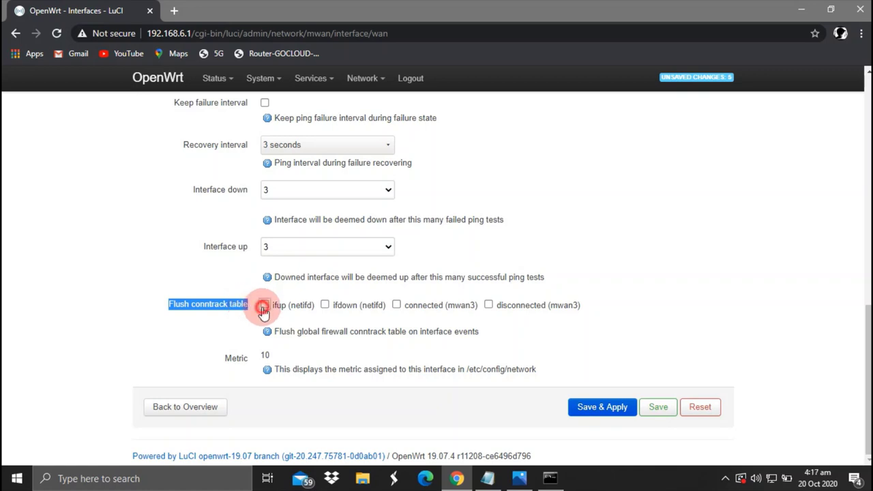
{"action": "left_click", "coordinate": [248, 321]}
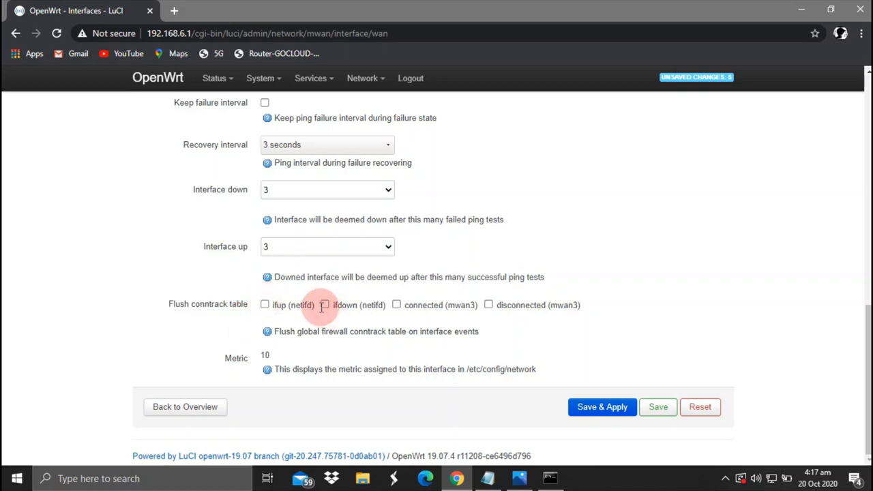
{"action": "left_click", "coordinate": [170, 310]}
{"action": "left_click_drag", "start_coordinate": [190, 307], "coordinate": [192, 307]}
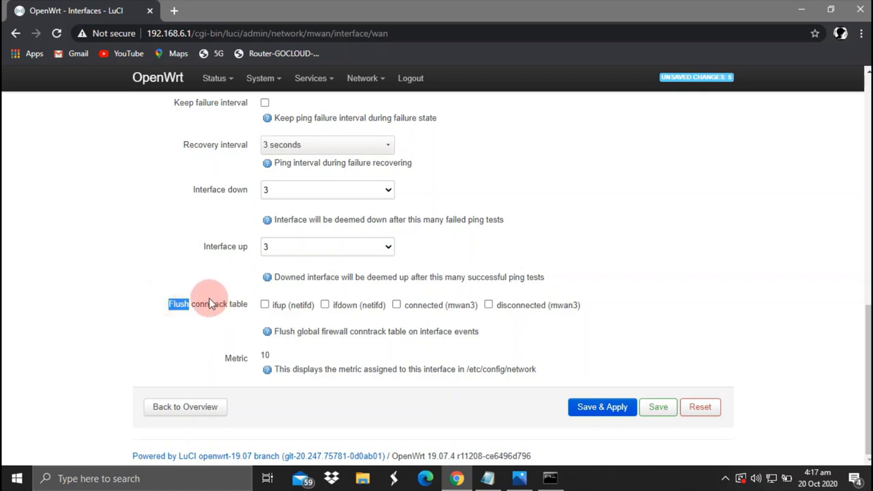
{"action": "left_click", "coordinate": [161, 305]}
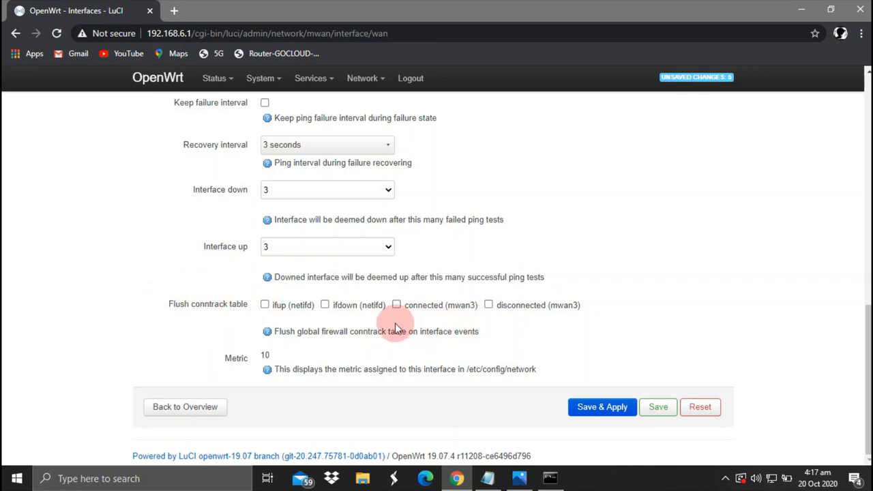
Tick ifup and ifdown (netifd) for conntrack flushing, leaving disconnected (mwan3) unticked.
{"action": "left_click", "coordinate": [489, 305]}
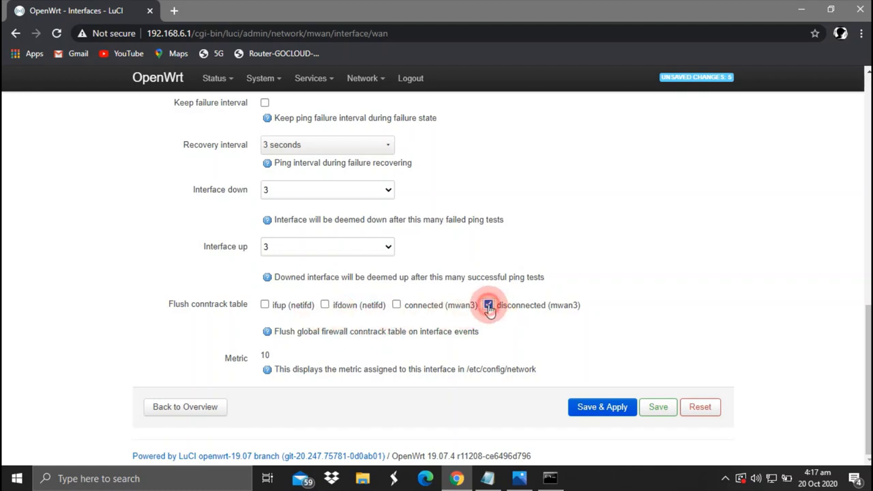
{"action": "left_click", "coordinate": [326, 307]}
{"action": "left_click", "coordinate": [265, 305]}
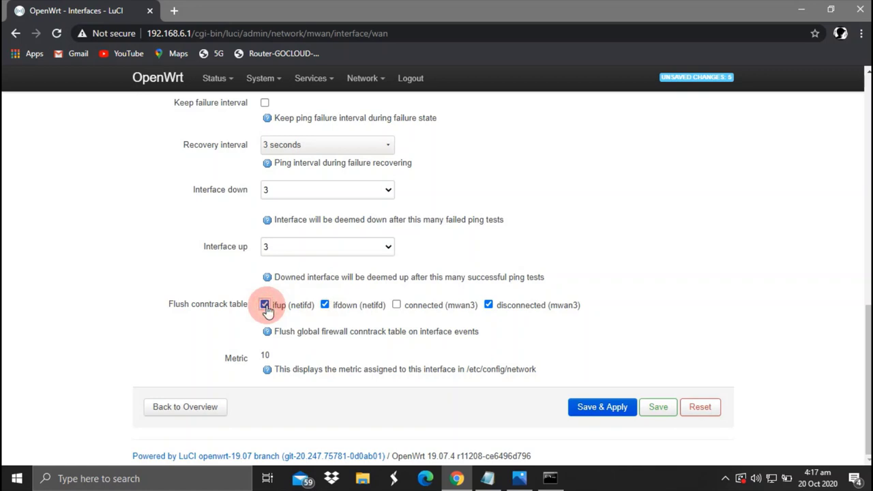
{"action": "left_click", "coordinate": [489, 305]}
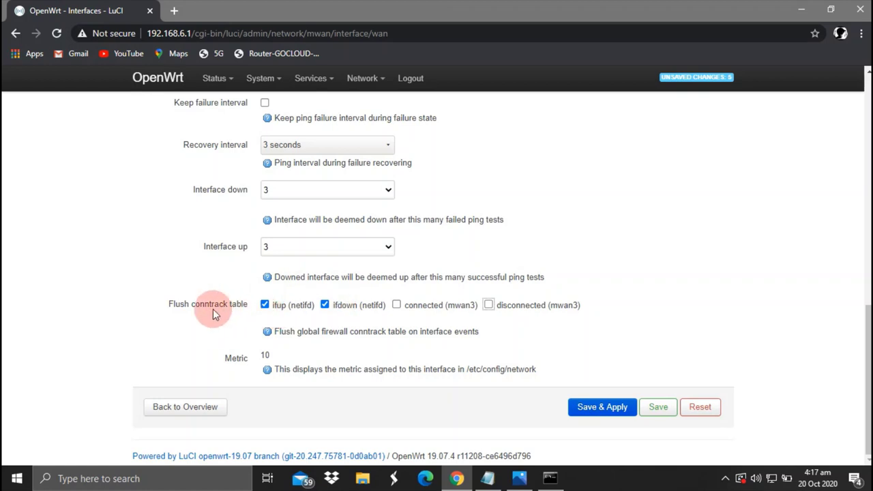
{"action": "left_click_drag", "start_coordinate": [170, 305], "coordinate": [234, 305]}
{"action": "left_click", "coordinate": [178, 280]}
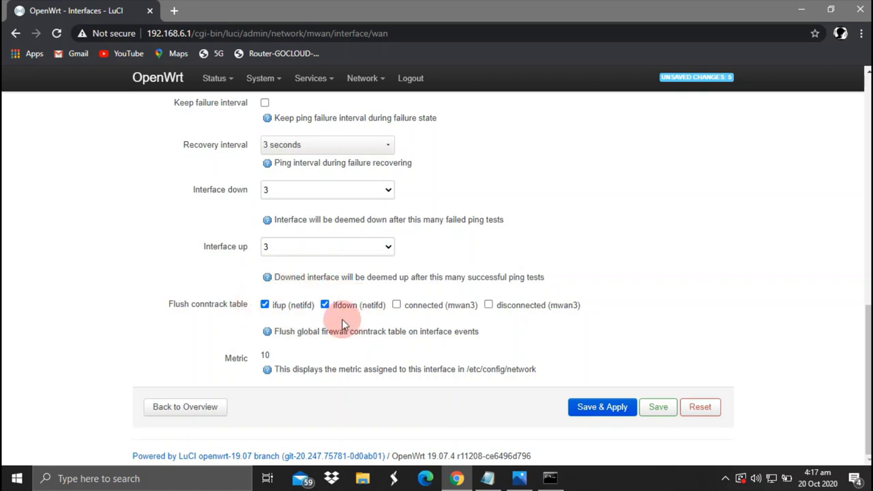
Save the wan interface settings and return to the Interfaces list.
{"action": "left_click", "coordinate": [652, 409]}
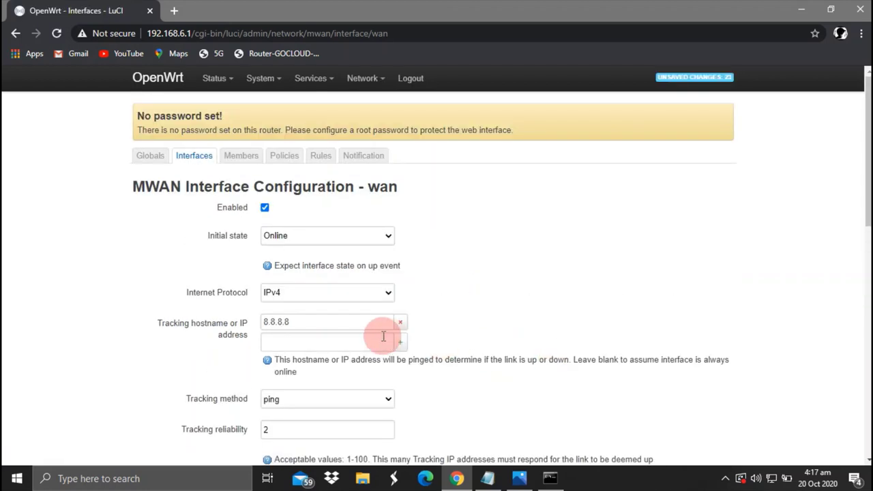
{"action": "left_click", "coordinate": [196, 164]}
{"action": "scroll", "coordinate": [135, 271], "scroll_direction": "down", "scroll_amount": 1}
Check wan's metric of 10, then add a new interface named wanb.
{"action": "left_click_drag", "start_coordinate": [137, 333], "coordinate": [612, 333]}
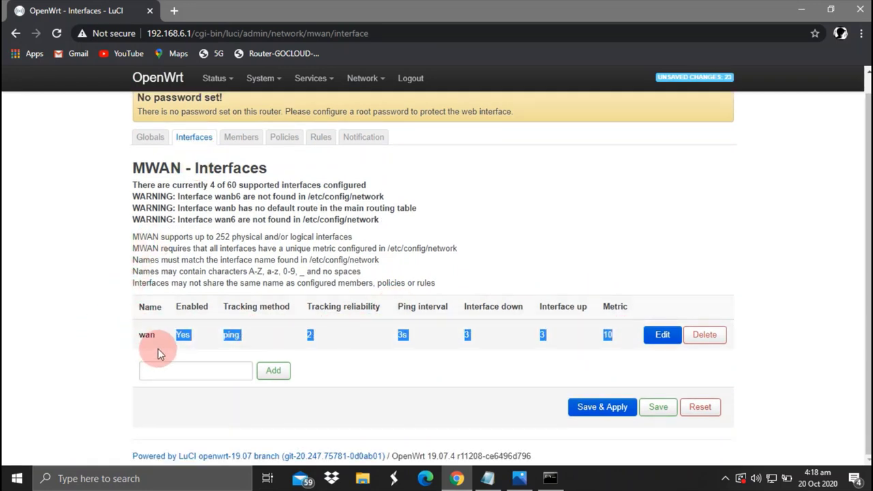
{"action": "left_click", "coordinate": [394, 345]}
{"action": "double_click", "coordinate": [607, 335]}
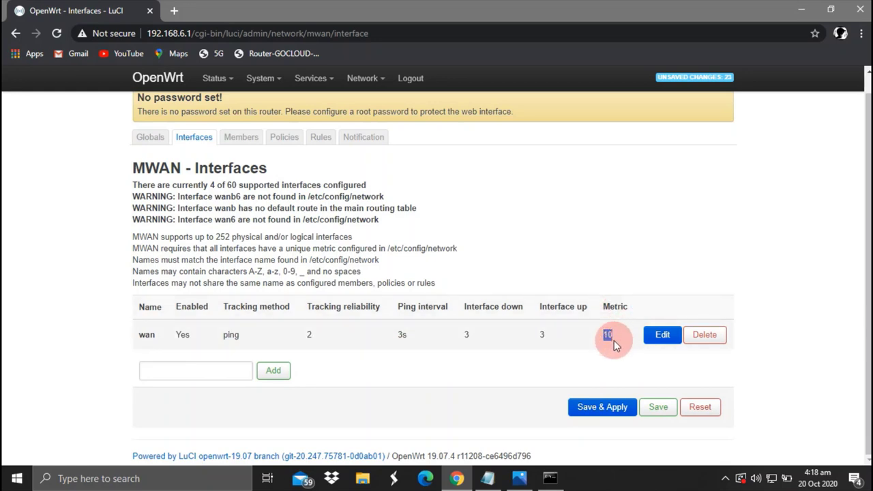
{"action": "left_click", "coordinate": [168, 374]}
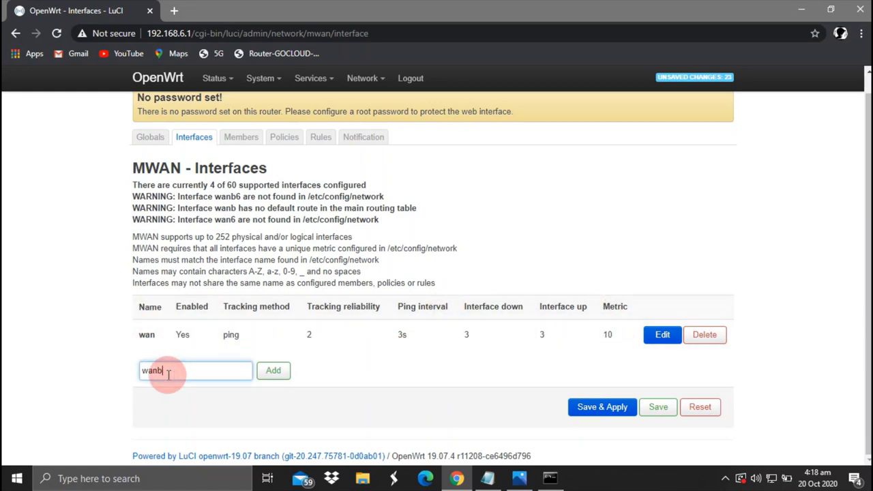
{"action": "left_click", "coordinate": [273, 373]}
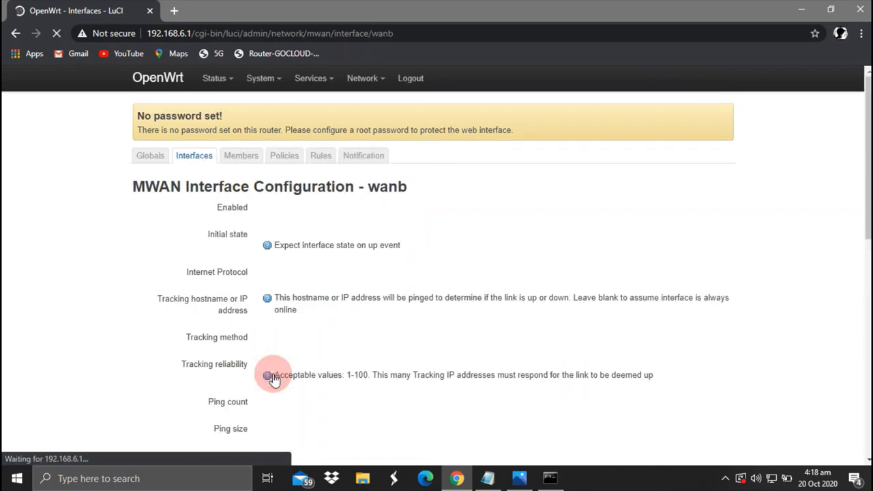
Note wanb's metric of 20 and enable the wanb interface.
{"action": "scroll", "coordinate": [314, 354], "scroll_direction": "down", "scroll_amount": 10}
{"action": "double_click", "coordinate": [265, 356]}
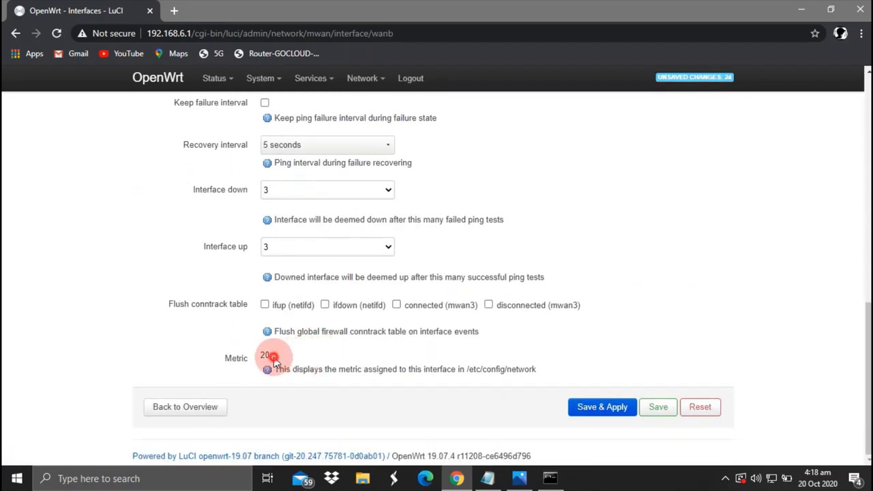
{"action": "scroll", "coordinate": [185, 316], "scroll_direction": "up", "scroll_amount": 10}
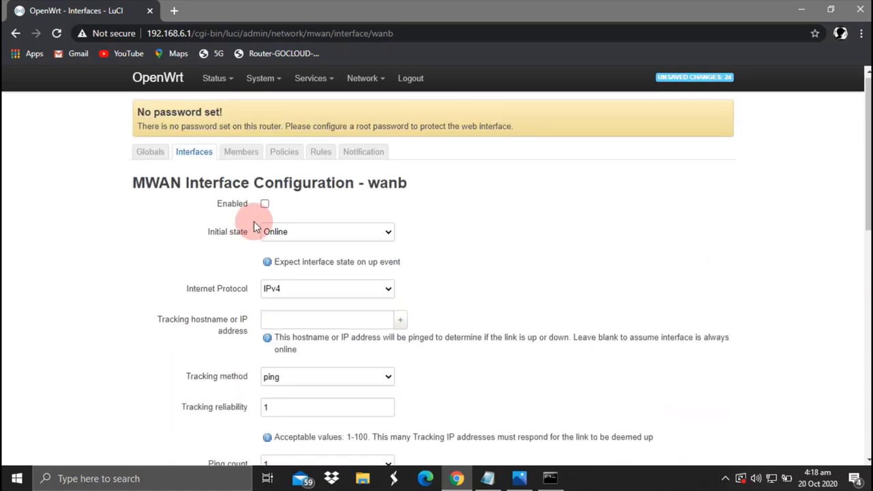
{"action": "left_click", "coordinate": [294, 312]}
Track 8.8.8.8 plus a second 8.8 address on wanb and edit tracking reliability.
{"action": "left_click", "coordinate": [296, 315]}
{"action": "type", "text": "8.8.8.8"}
{"action": "left_click", "coordinate": [401, 320]}
{"action": "left_click", "coordinate": [353, 341]}
{"action": "type", "text": "8."}
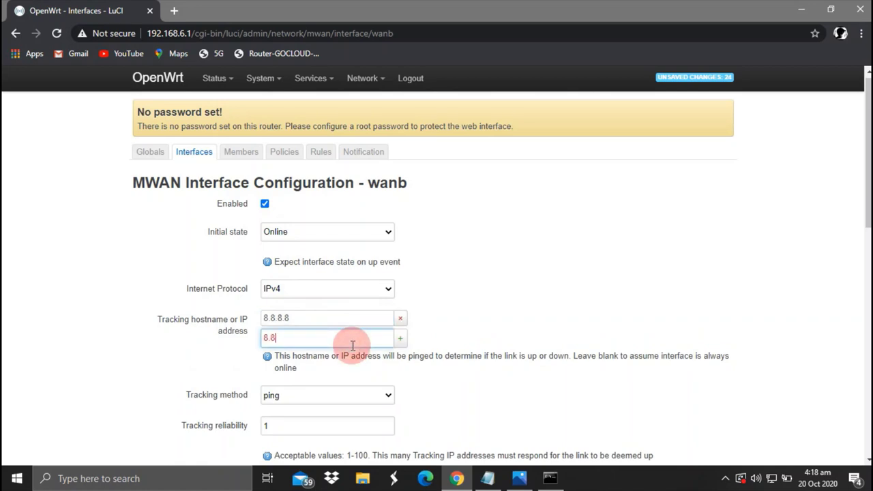
{"action": "type", "text": "8"}
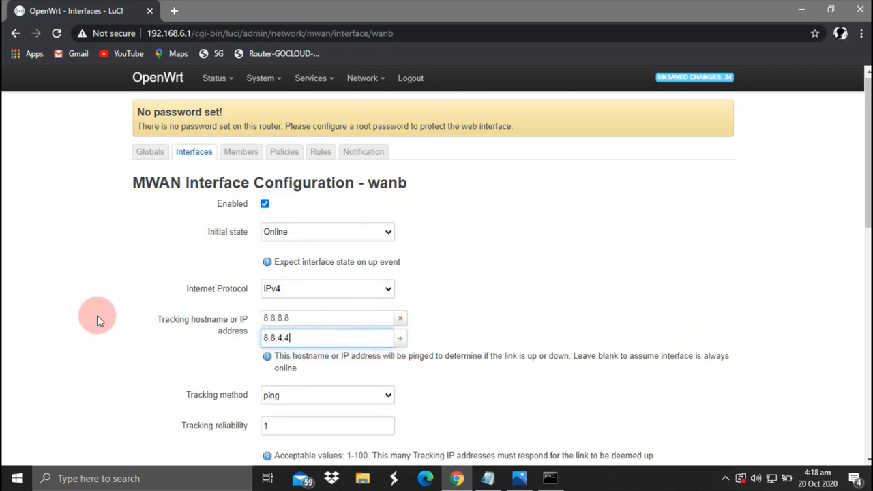
{"action": "scroll", "coordinate": [98, 320], "scroll_direction": "down", "scroll_amount": 1}
{"action": "left_click", "coordinate": [279, 347]}
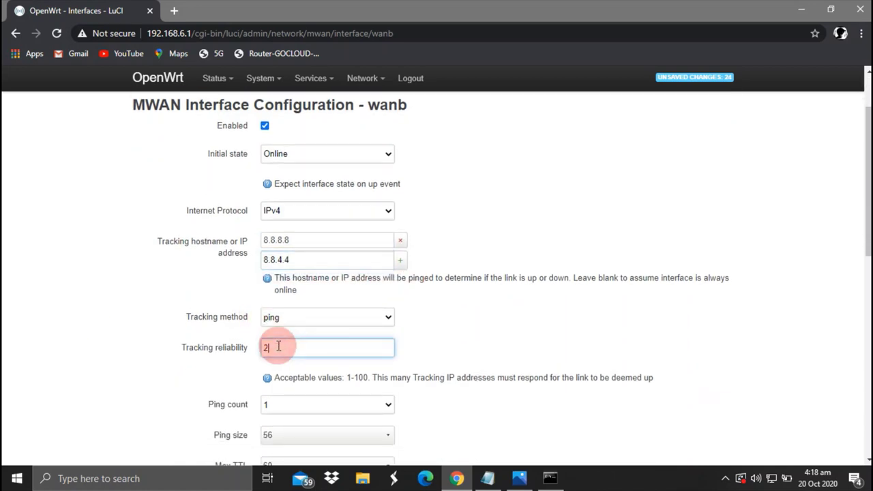
Set the wanb ping, failure and recovery intervals to 3 seconds.
{"action": "scroll", "coordinate": [270, 362], "scroll_direction": "down", "scroll_amount": 1}
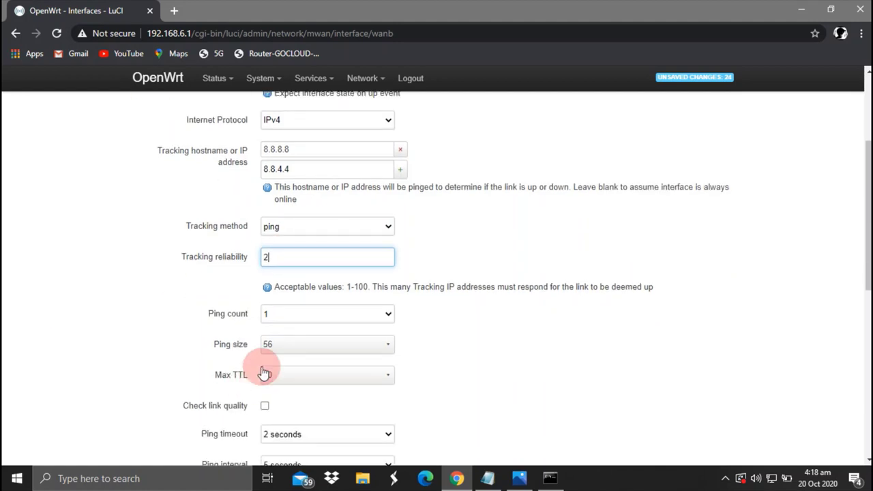
{"action": "scroll", "coordinate": [143, 335], "scroll_direction": "down", "scroll_amount": 3}
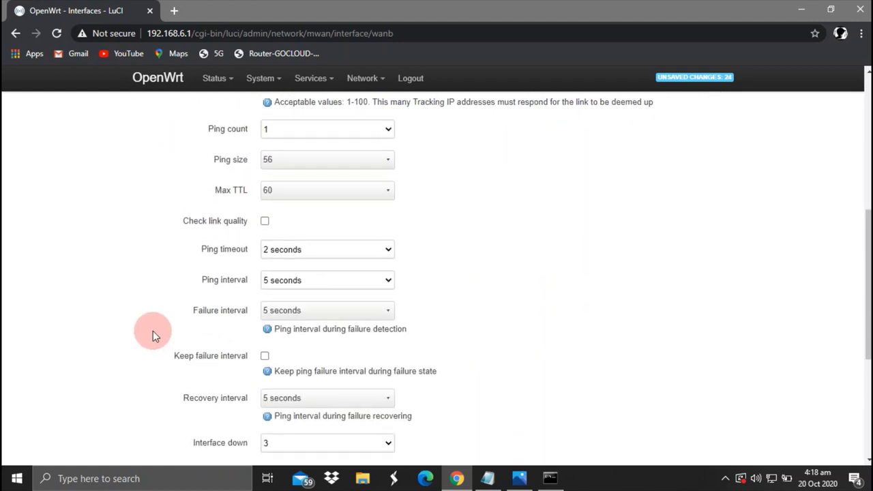
{"action": "left_click", "coordinate": [302, 281]}
{"action": "left_click", "coordinate": [282, 303]}
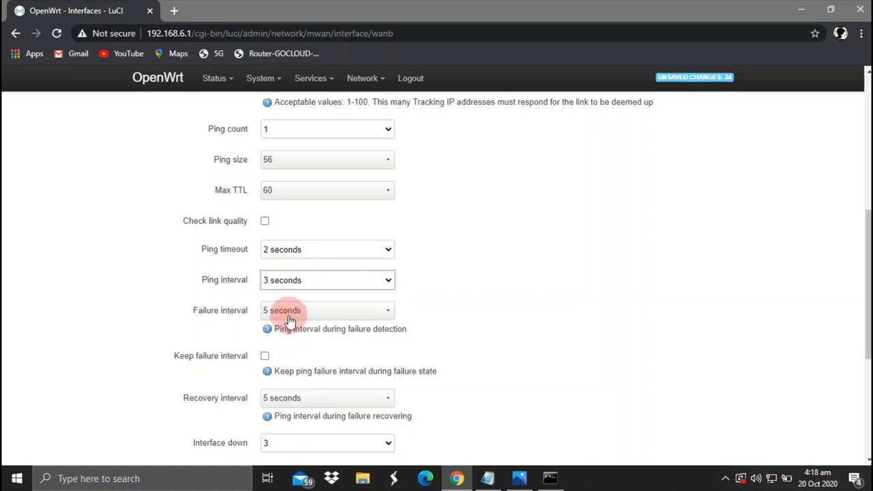
{"action": "left_click", "coordinate": [290, 316]}
{"action": "left_click", "coordinate": [309, 113]}
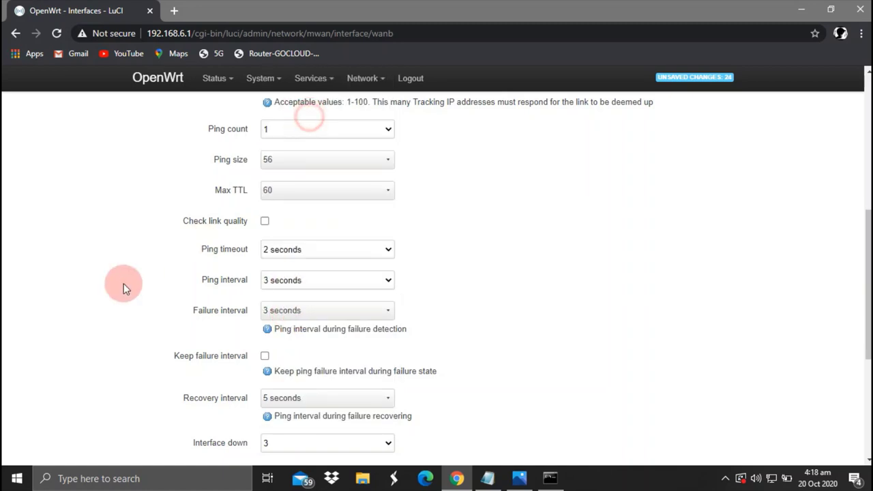
{"action": "scroll", "coordinate": [124, 283], "scroll_direction": "down", "scroll_amount": 3}
{"action": "left_click", "coordinate": [298, 232]}
{"action": "left_click", "coordinate": [276, 281]}
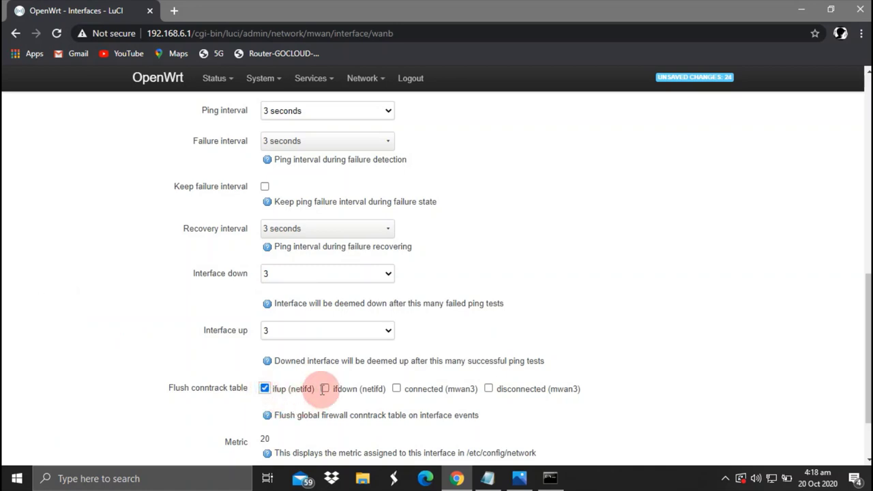
Save & Apply the wanb settings and add a new interface named wanc.
{"action": "scroll", "coordinate": [328, 409], "scroll_direction": "down", "scroll_amount": 2}
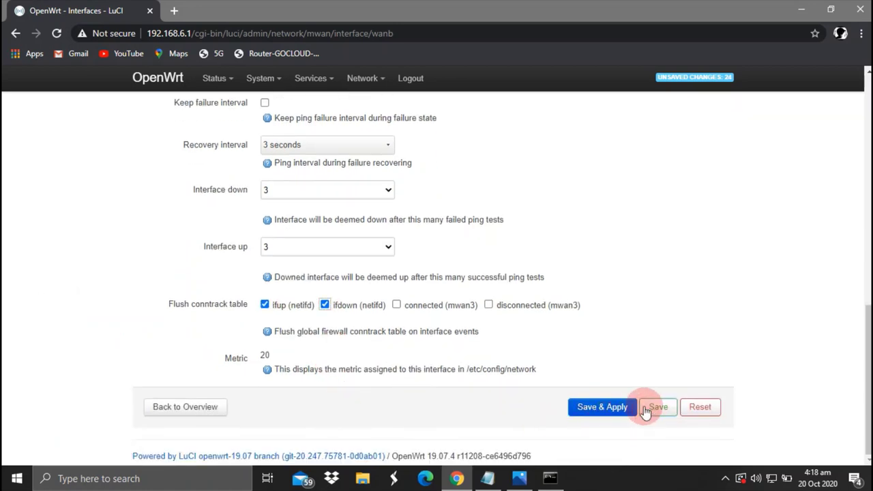
{"action": "left_click", "coordinate": [617, 407]}
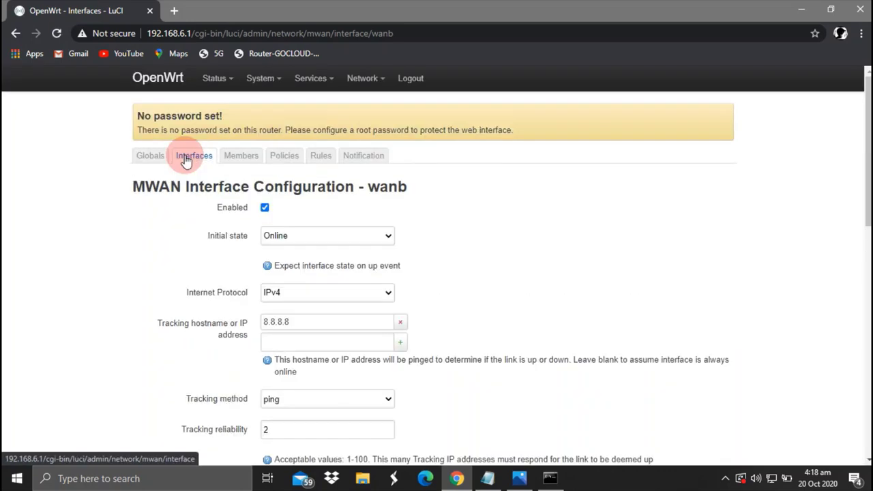
{"action": "left_click", "coordinate": [201, 159]}
{"action": "scroll", "coordinate": [202, 162], "scroll_direction": "down", "scroll_amount": 1}
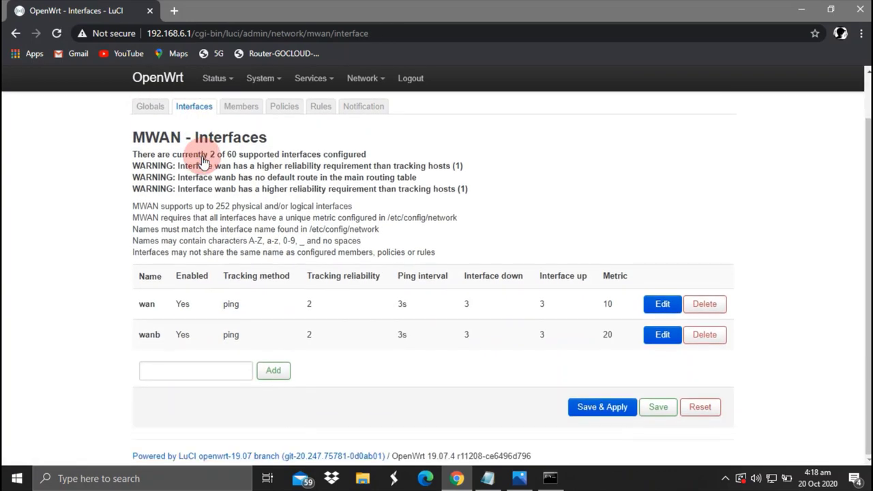
{"action": "left_click", "coordinate": [222, 379]}
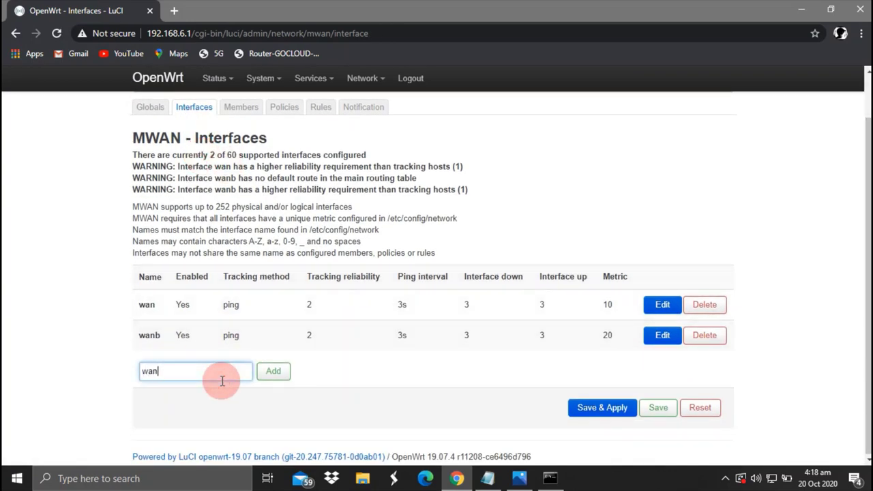
{"action": "left_click", "coordinate": [275, 371]}
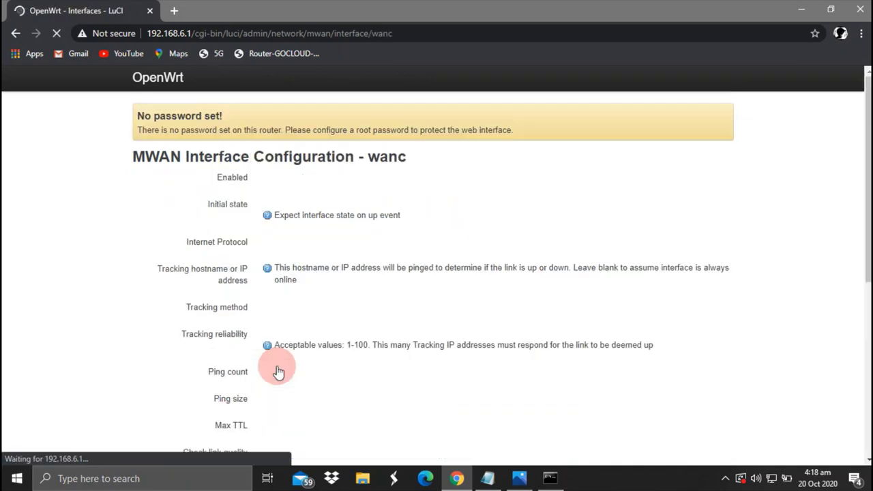
Enable wanc and add tracking hosts 8.8.8.8 and 8.8.4.4.
{"action": "left_click", "coordinate": [266, 208]}
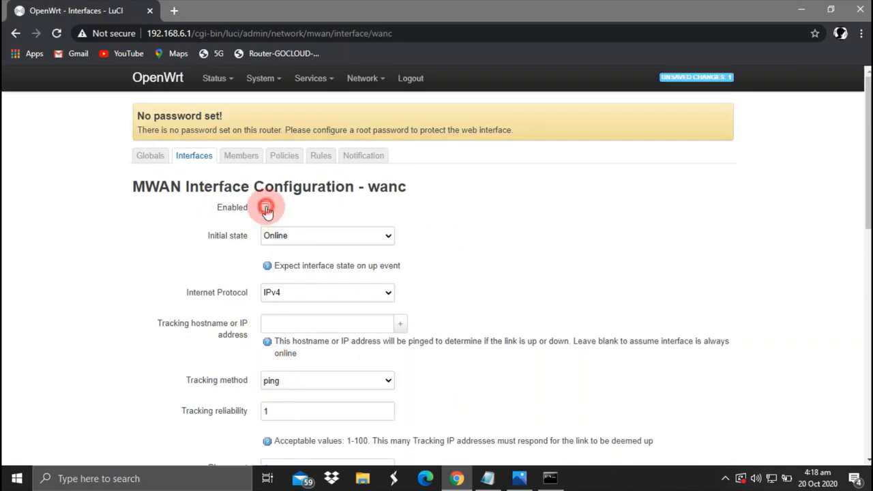
{"action": "left_click", "coordinate": [297, 321]}
{"action": "type", "text": "8.8.8.7"}
{"action": "key", "text": "BackSpace"}
{"action": "type", "text": "8"}
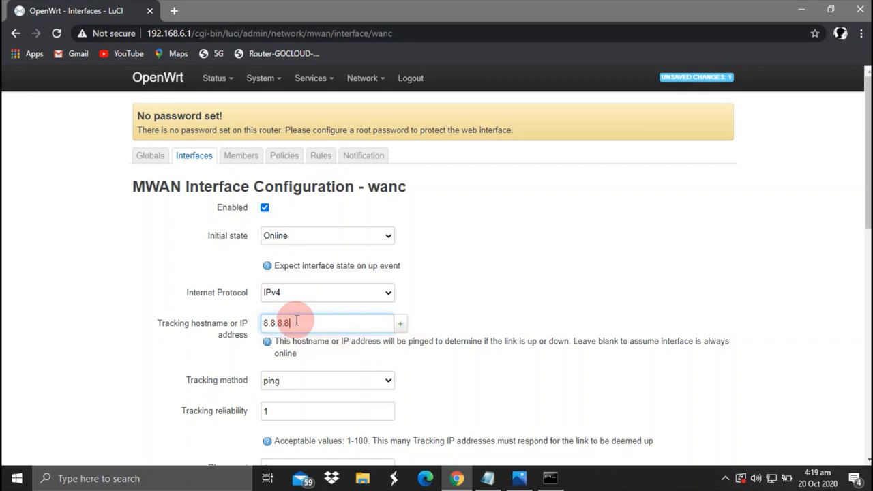
{"action": "left_click", "coordinate": [401, 323]}
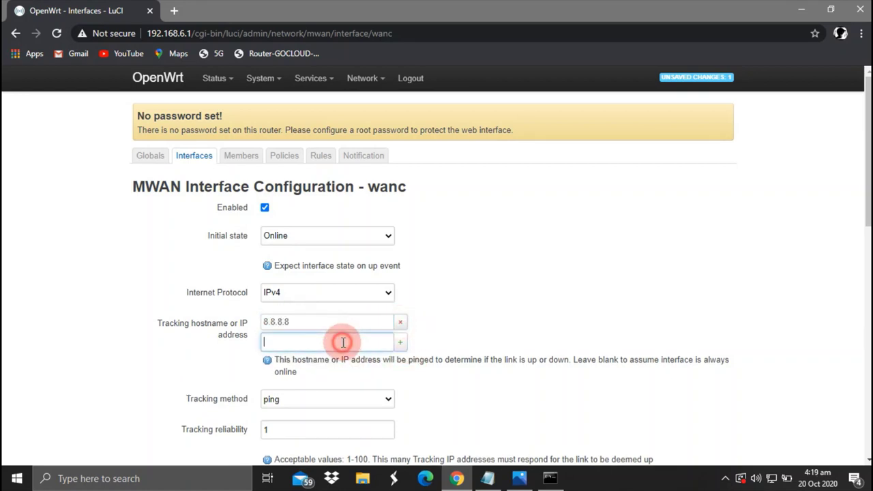
{"action": "type", "text": "8.8.4.4"}
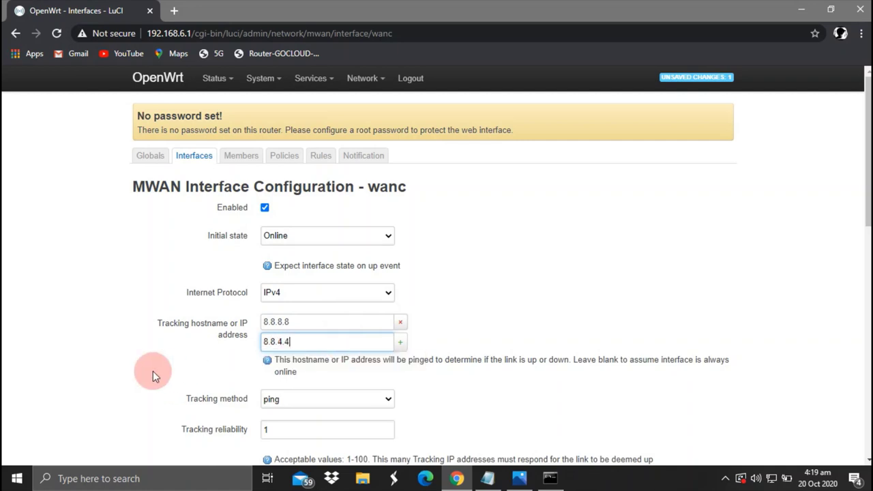
Set the wanc tracking reliability to 2.
{"action": "scroll", "coordinate": [153, 371], "scroll_direction": "down", "scroll_amount": 2}
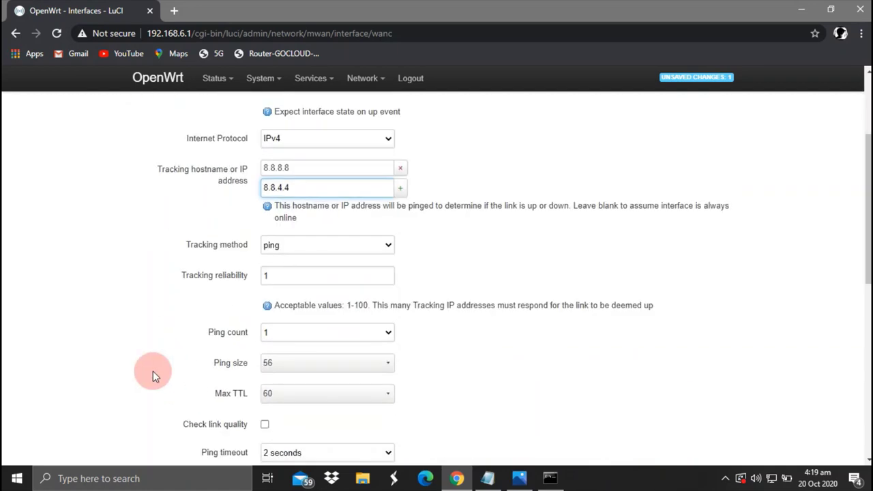
{"action": "scroll", "coordinate": [155, 370], "scroll_direction": "down", "scroll_amount": 1}
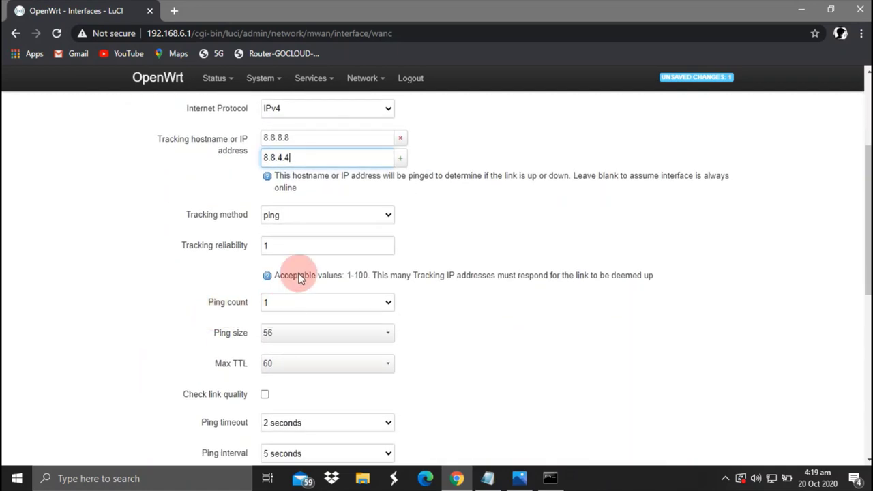
{"action": "left_click", "coordinate": [293, 246]}
{"action": "key", "text": "BackSpace"}
{"action": "type", "text": "2"}
Set the wanc ping, recovery and failure intervals to 3 seconds.
{"action": "scroll", "coordinate": [294, 235], "scroll_direction": "down", "scroll_amount": 2}
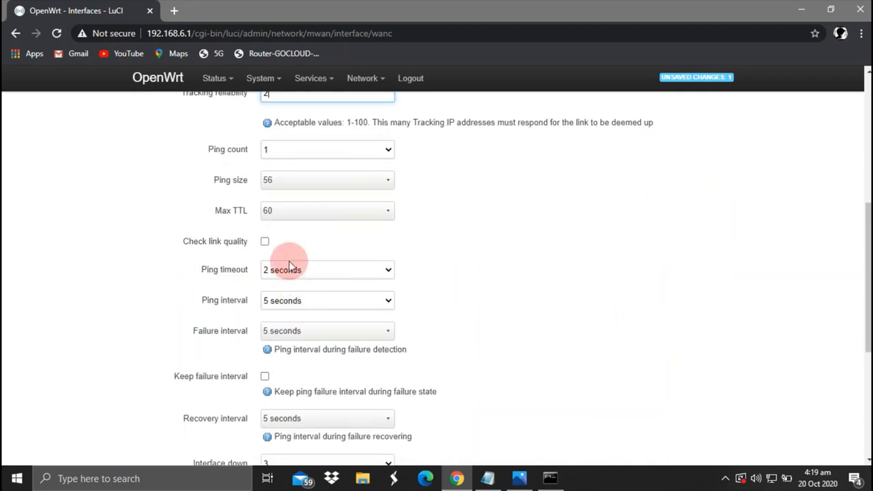
{"action": "left_click", "coordinate": [291, 301]}
{"action": "left_click", "coordinate": [282, 326]}
{"action": "scroll", "coordinate": [282, 332], "scroll_direction": "down", "scroll_amount": 1}
{"action": "left_click", "coordinate": [283, 332]}
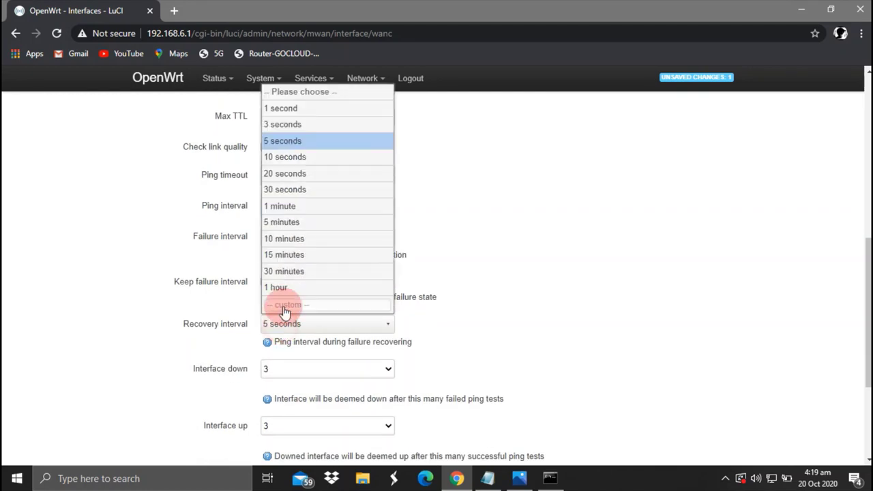
{"action": "left_click", "coordinate": [297, 124]}
{"action": "left_click", "coordinate": [279, 244]}
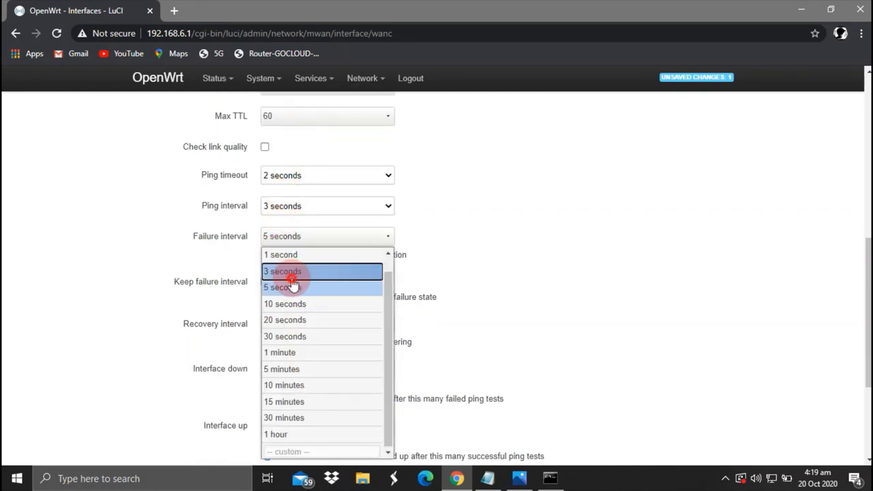
{"action": "left_click", "coordinate": [292, 273]}
Flush conntrack on ifup and ifdown events, then save the wanc interface.
{"action": "scroll", "coordinate": [152, 330], "scroll_direction": "down", "scroll_amount": 1}
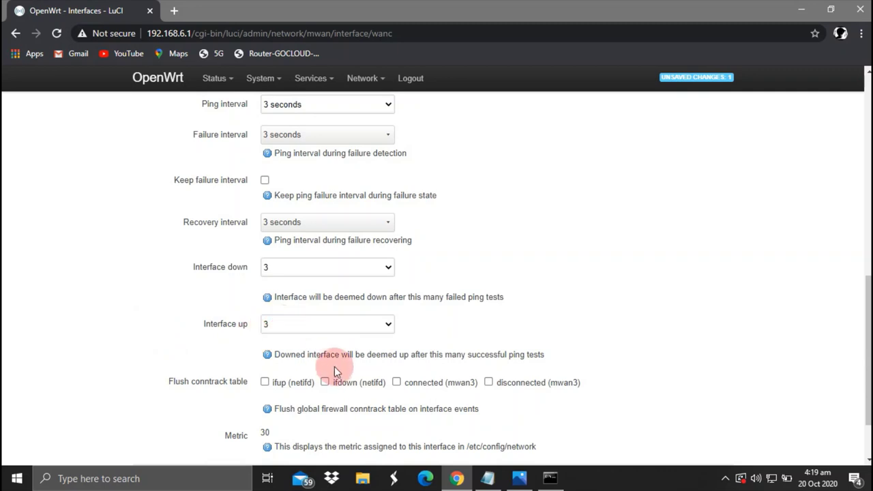
{"action": "left_click", "coordinate": [265, 383]}
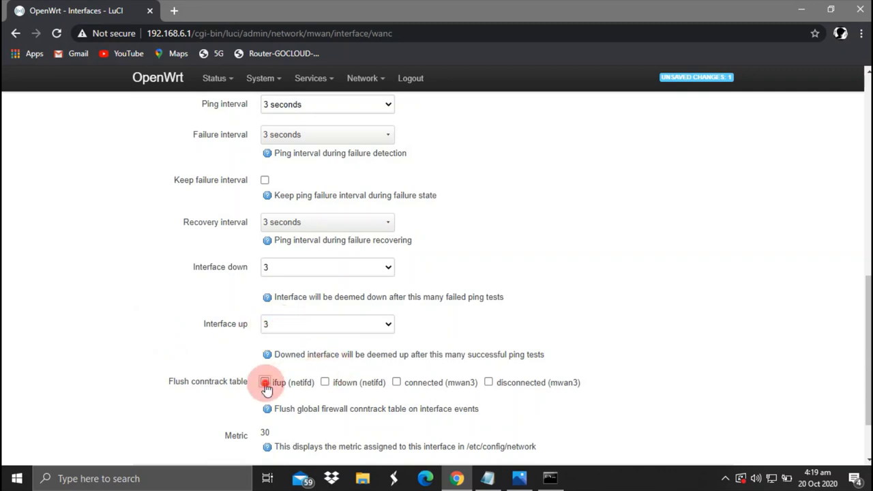
{"action": "left_click", "coordinate": [324, 382]}
{"action": "scroll", "coordinate": [325, 383], "scroll_direction": "down", "scroll_amount": 1}
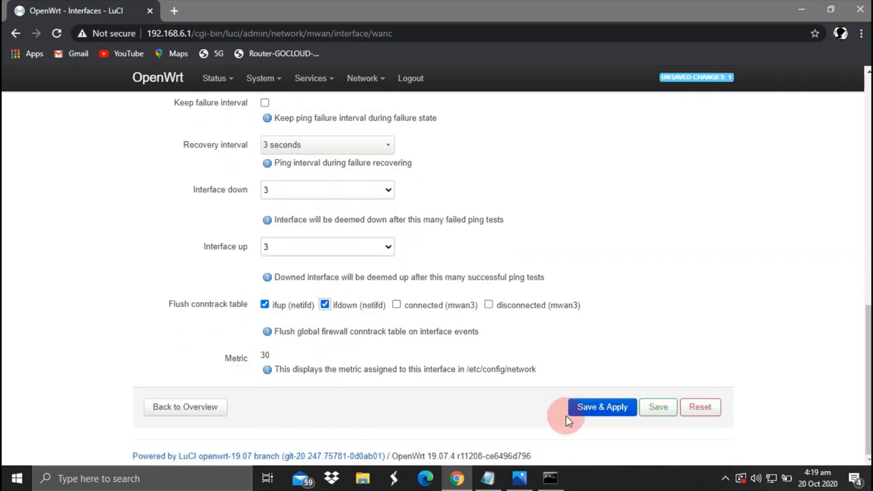
{"action": "left_click", "coordinate": [659, 410]}
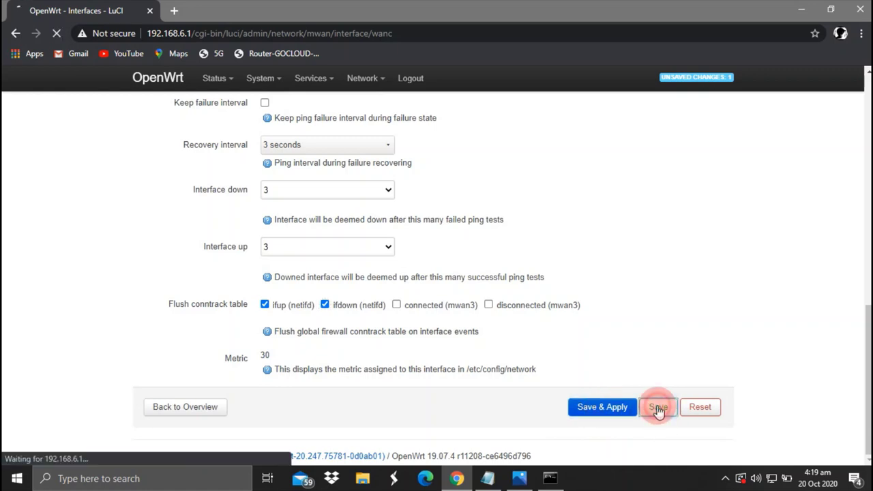
Create a new MWAN interface named wand and enable it.
{"action": "left_click", "coordinate": [191, 154]}
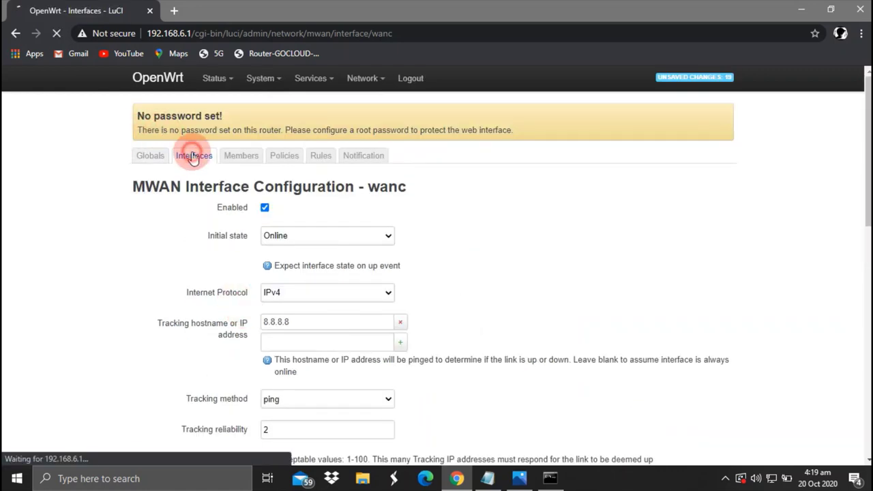
{"action": "scroll", "coordinate": [272, 351], "scroll_direction": "down", "scroll_amount": 2}
{"action": "left_click", "coordinate": [170, 373]}
{"action": "type", "text": "wand"}
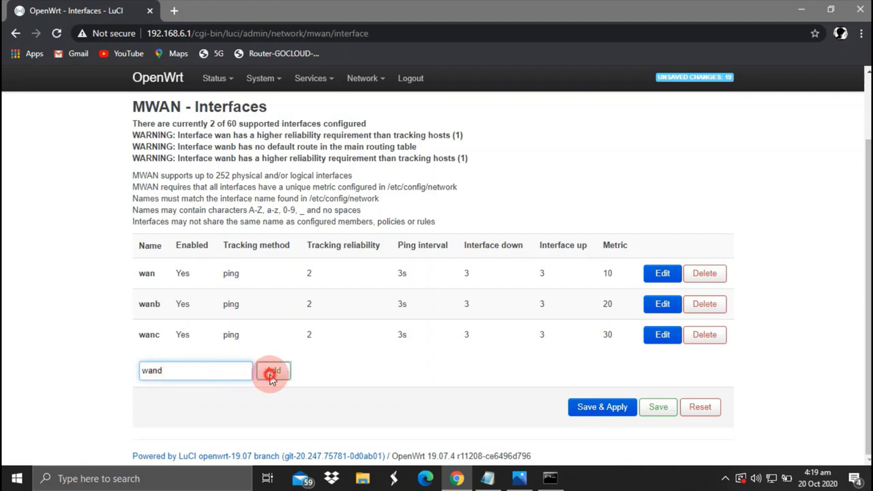
{"action": "left_click", "coordinate": [273, 370]}
{"action": "left_click", "coordinate": [264, 208]}
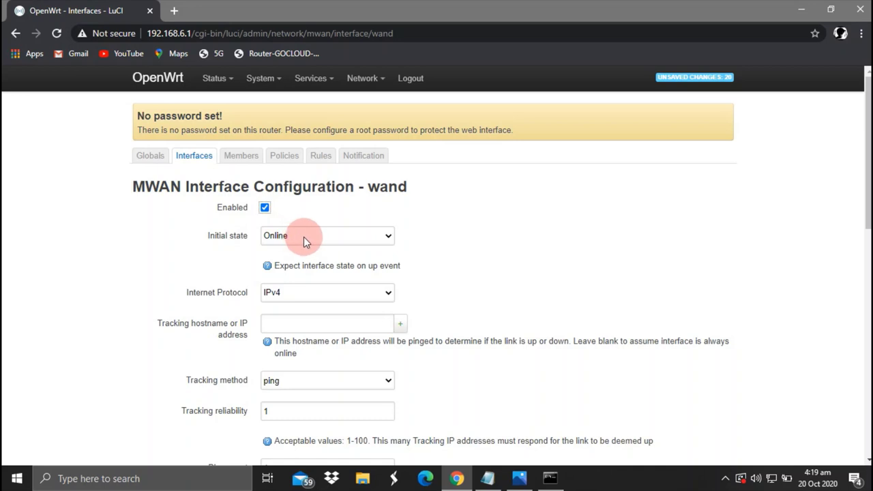
Add 8.8.8.8 and 8.8.4.4 as wand's tracking hosts.
{"action": "left_click", "coordinate": [300, 320]}
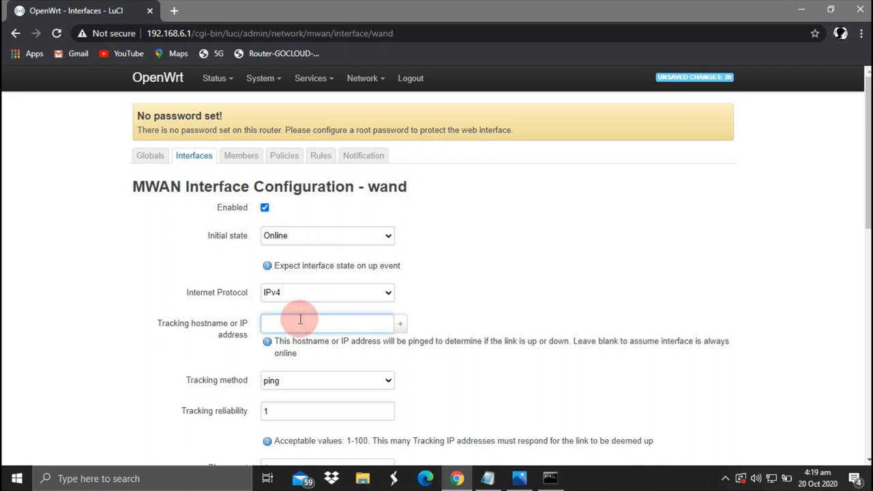
{"action": "type", "text": "8.8.8.8"}
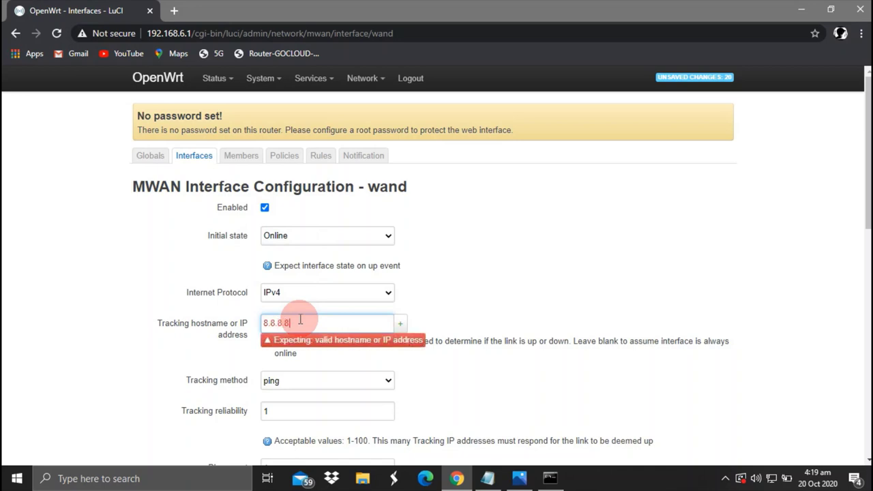
{"action": "left_click", "coordinate": [401, 324]}
{"action": "left_click", "coordinate": [304, 342]}
{"action": "type", "text": "8.8.4.4"}
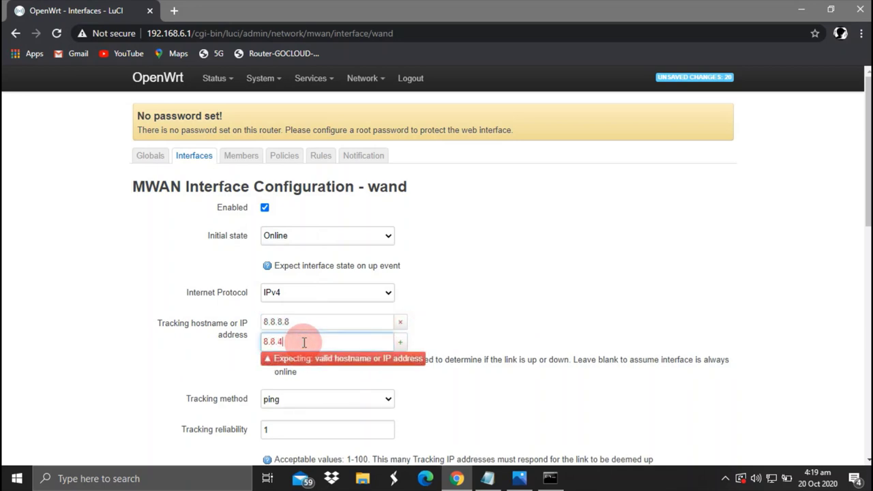
Set wand's tracking reliability to 2.
{"action": "scroll", "coordinate": [94, 299], "scroll_direction": "down", "scroll_amount": 2}
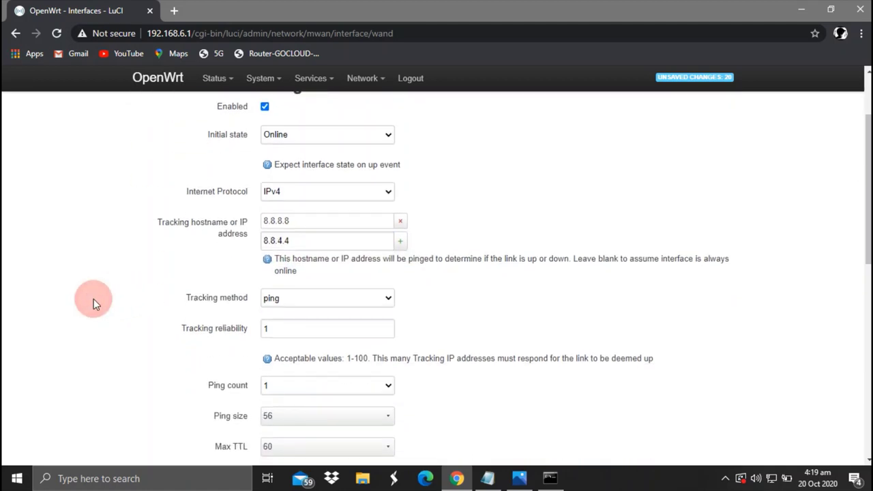
{"action": "left_click", "coordinate": [280, 329]}
{"action": "key", "text": "BackSpace"}
{"action": "type", "text": "2"}
Set the ping, failure and recovery intervals to 3 seconds.
{"action": "scroll", "coordinate": [278, 328], "scroll_direction": "down", "scroll_amount": 3}
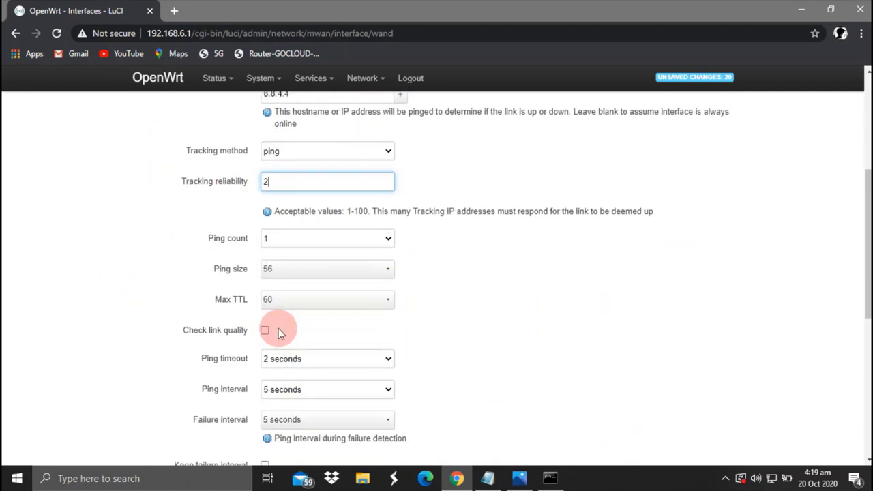
{"action": "left_click", "coordinate": [279, 313]}
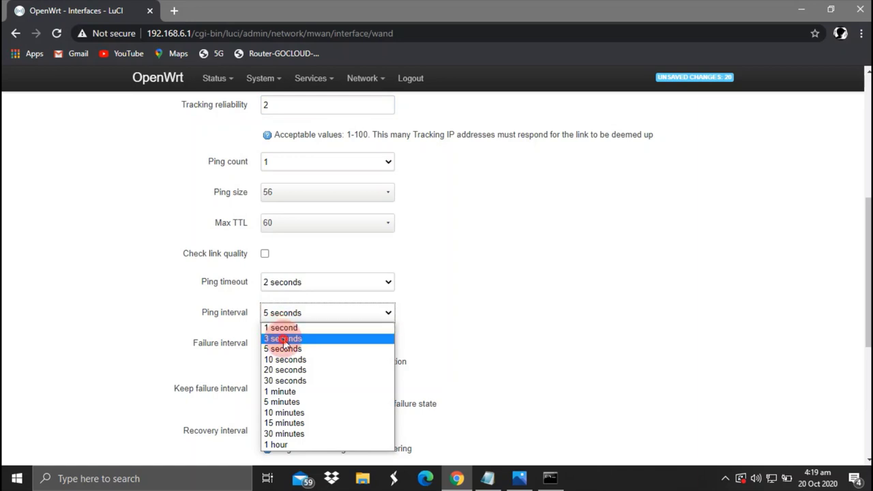
{"action": "left_click", "coordinate": [284, 338]}
{"action": "left_click", "coordinate": [284, 341]}
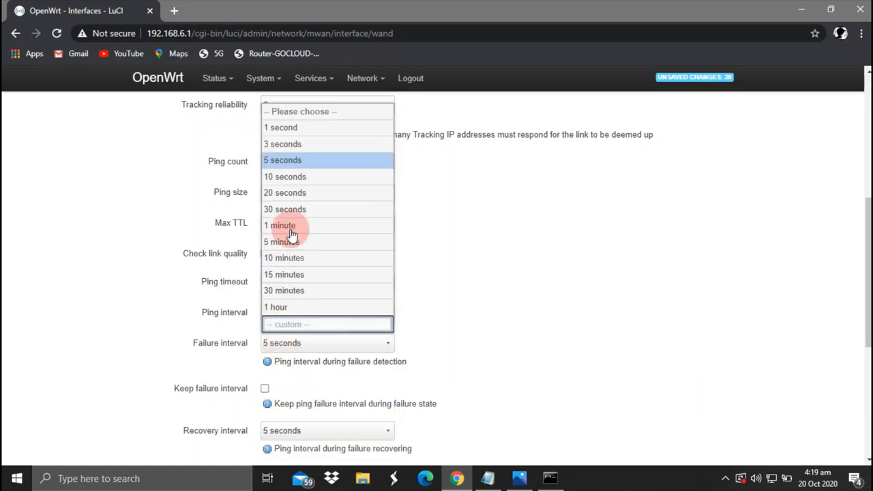
{"action": "left_click", "coordinate": [293, 143]}
{"action": "scroll", "coordinate": [59, 310], "scroll_direction": "down", "scroll_amount": 4}
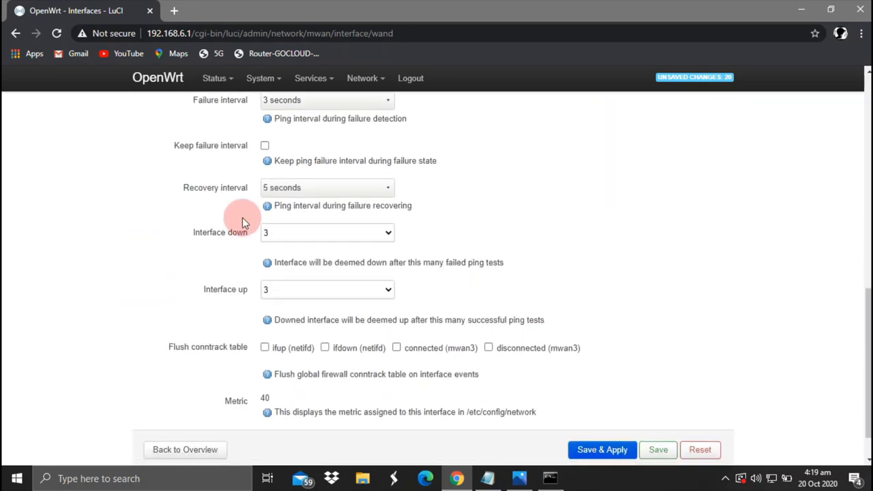
{"action": "left_click", "coordinate": [273, 189]}
{"action": "left_click", "coordinate": [279, 241]}
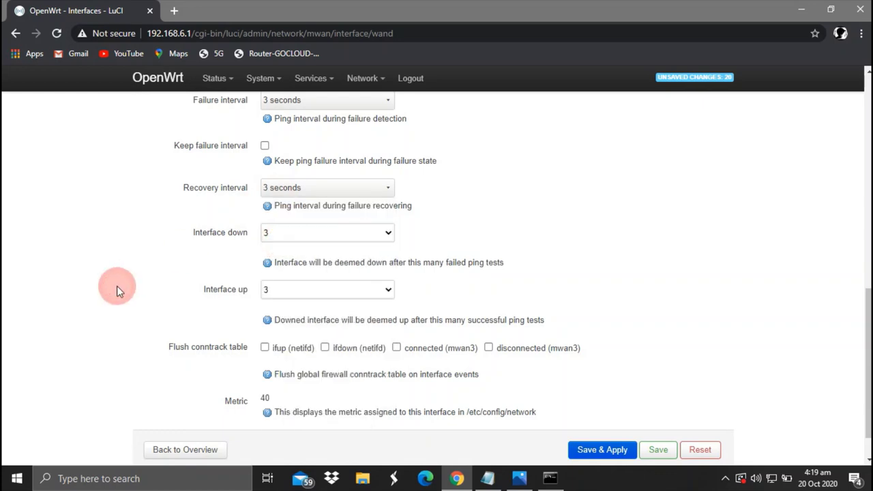
Flush conntrack on ifup and ifdown, save wand, and go back to the interfaces list.
{"action": "scroll", "coordinate": [116, 286], "scroll_direction": "down", "scroll_amount": 1}
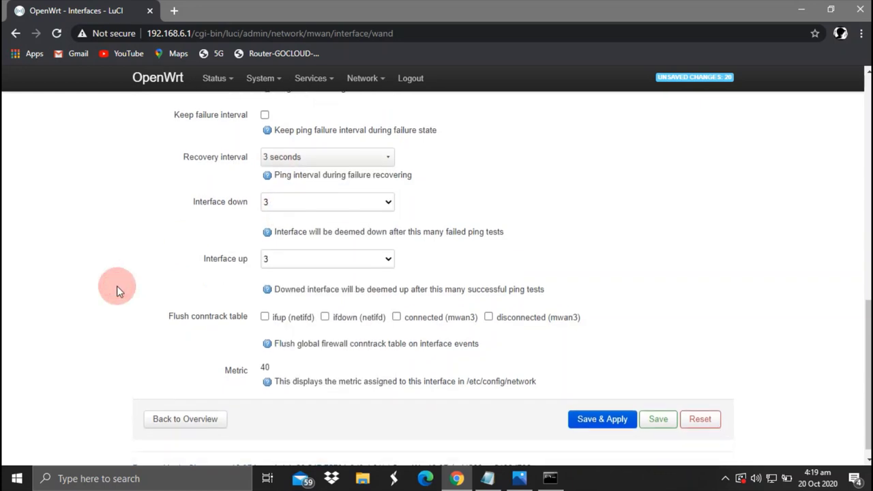
{"action": "left_click", "coordinate": [265, 316]}
{"action": "left_click", "coordinate": [325, 317]}
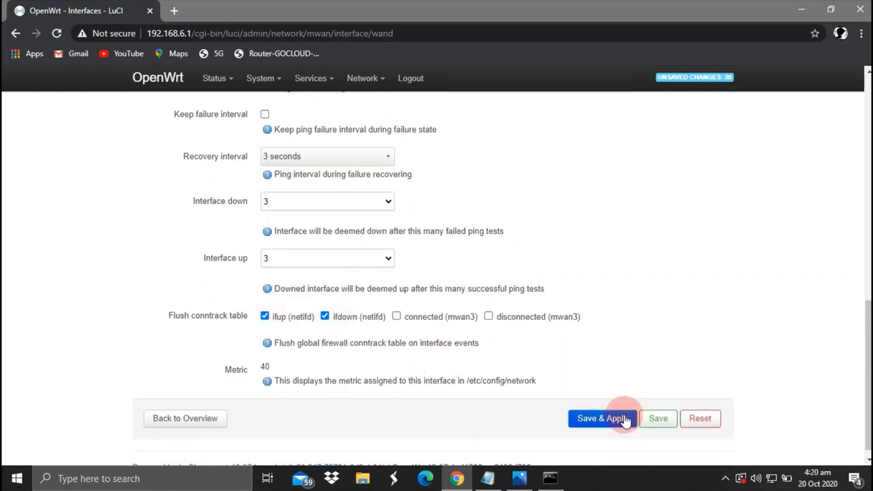
{"action": "left_click_drag", "start_coordinate": [272, 371], "coordinate": [266, 363]}
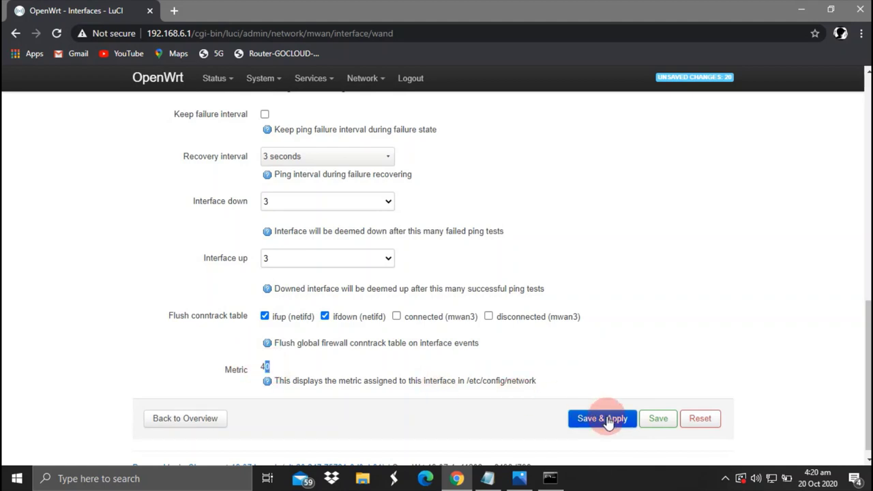
{"action": "left_click", "coordinate": [654, 421]}
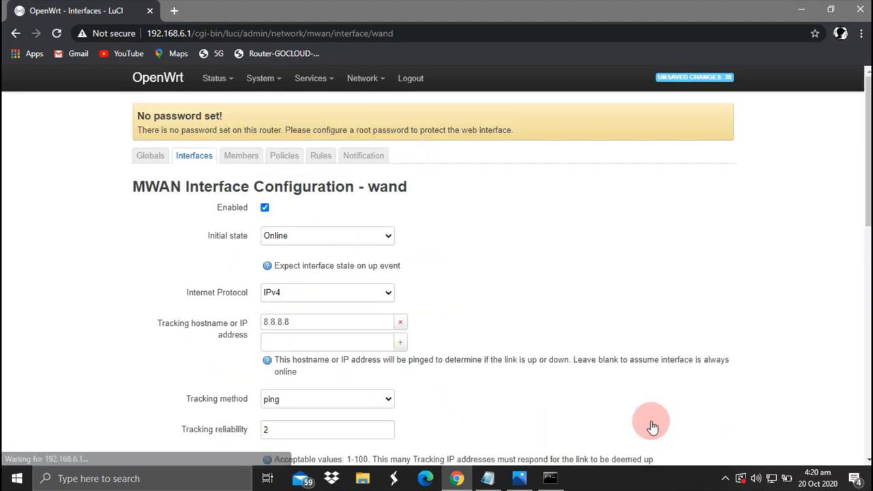
{"action": "left_click", "coordinate": [196, 159]}
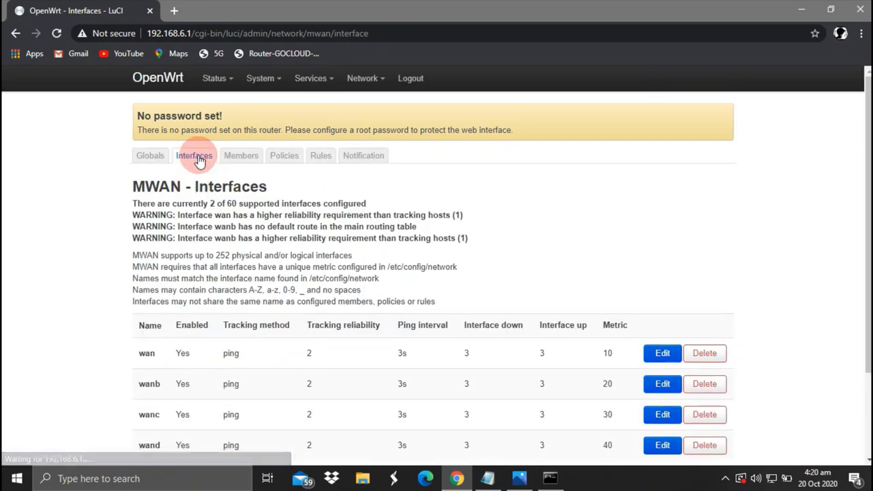
Save & Apply the pending MWAN changes so four interfaces are configured.
{"action": "scroll", "coordinate": [194, 166], "scroll_direction": "down", "scroll_amount": 3}
{"action": "left_click_drag", "start_coordinate": [133, 238], "coordinate": [449, 376]}
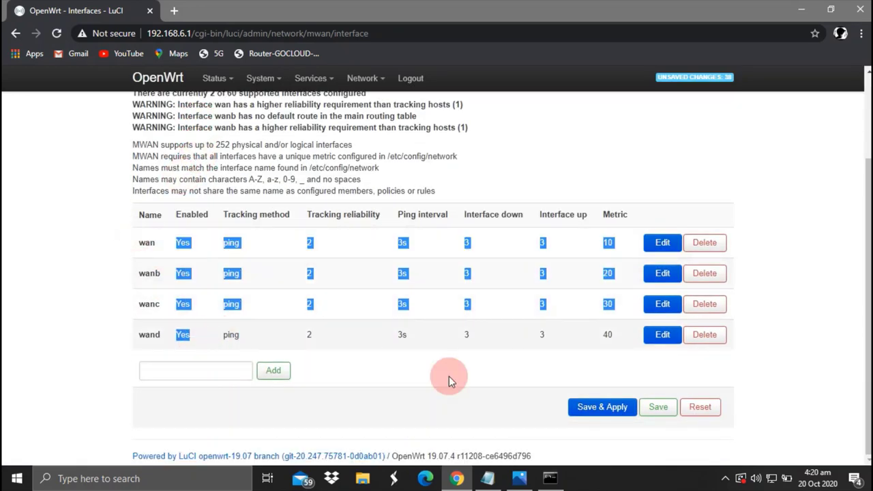
{"action": "left_click", "coordinate": [575, 408]}
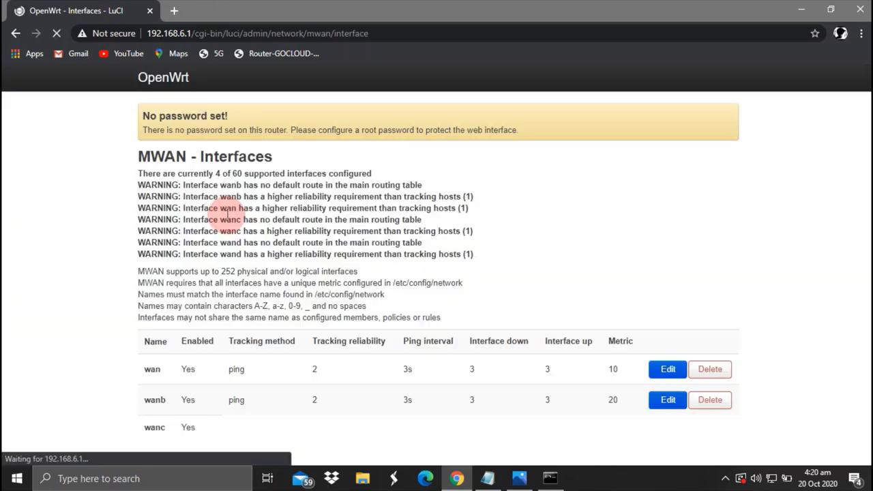
{"action": "mouse_move", "coordinate": [200, 88]}
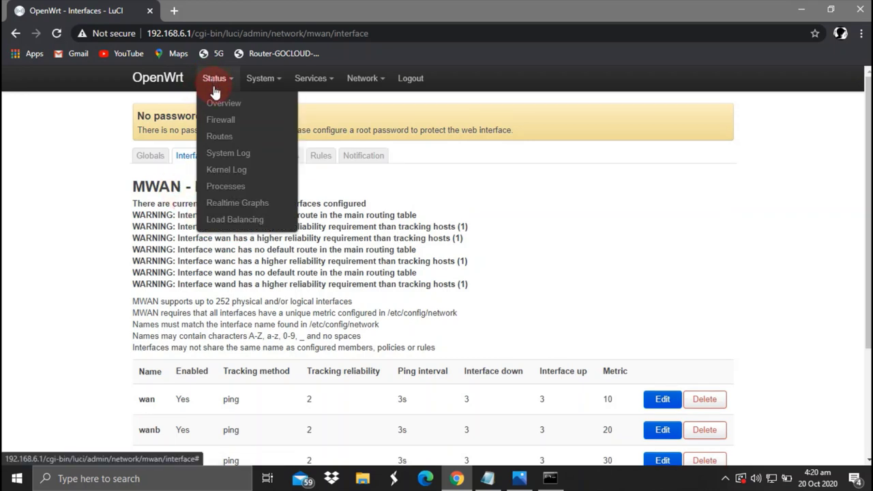
Open Status > Overview and scroll to the MWAN Interfaces status section.
{"action": "left_click", "coordinate": [218, 102]}
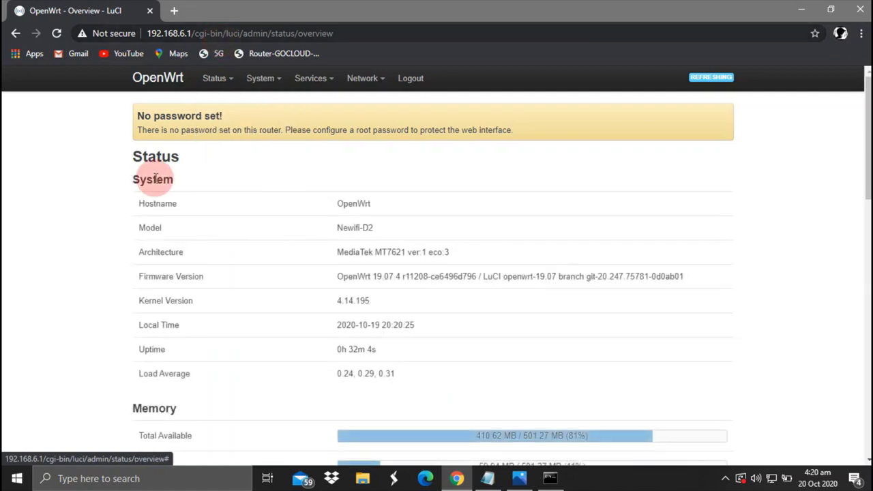
{"action": "scroll", "coordinate": [87, 300], "scroll_direction": "down", "scroll_amount": 15}
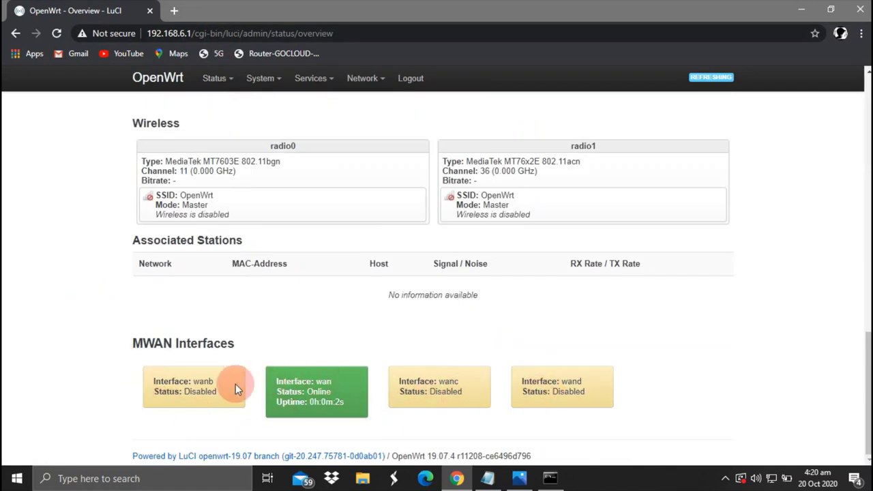
{"action": "triple_click", "coordinate": [209, 389]}
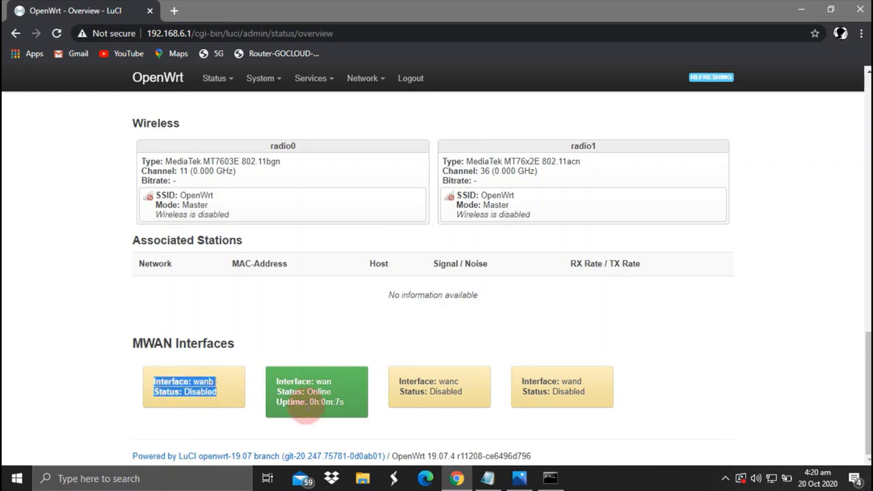
{"action": "left_click_drag", "start_coordinate": [348, 401], "coordinate": [286, 382]}
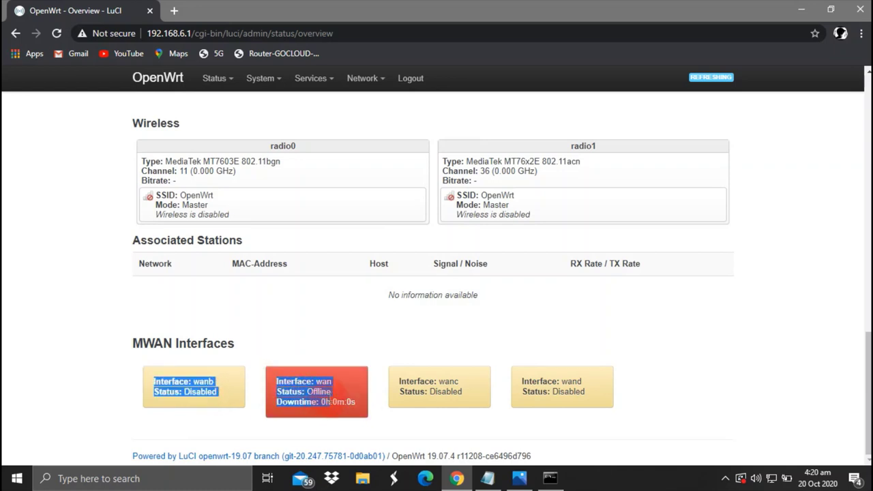
Run ping 8.8.8.8 in Command Prompt, see it fail, and return to the browser.
{"action": "left_click", "coordinate": [550, 476]}
{"action": "key", "text": "Return"}
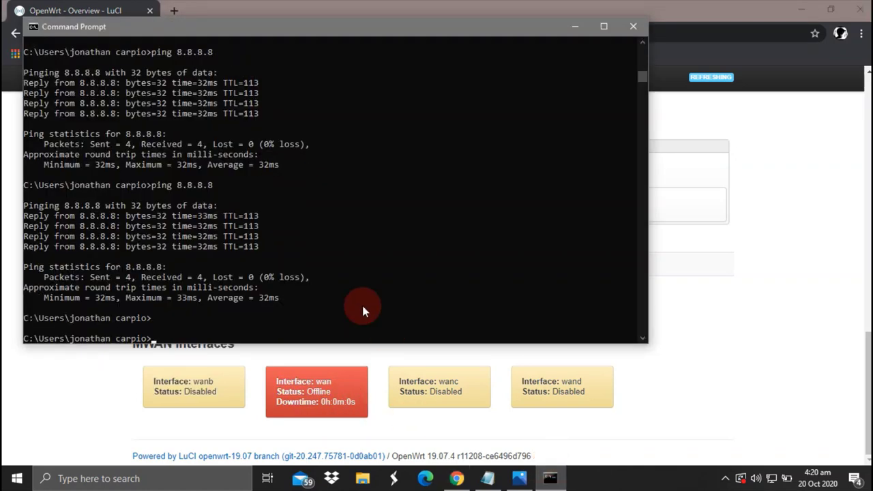
{"action": "key", "text": "Return"}
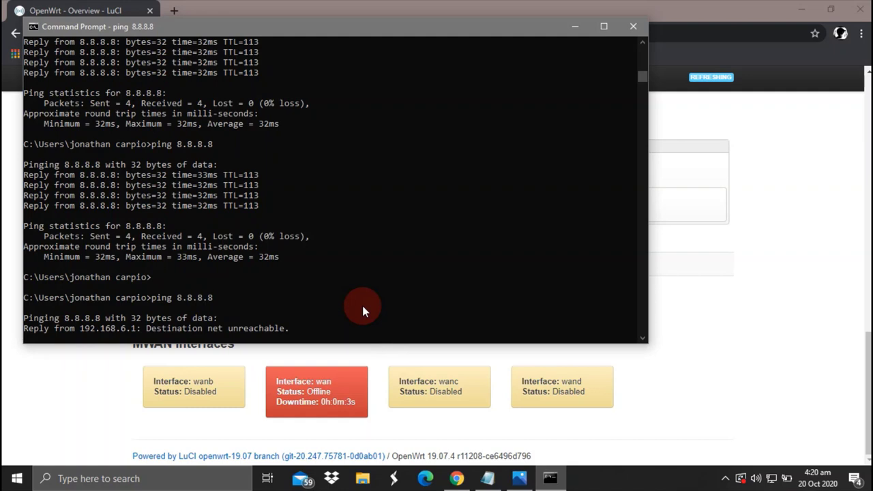
{"action": "left_click", "coordinate": [47, 412]}
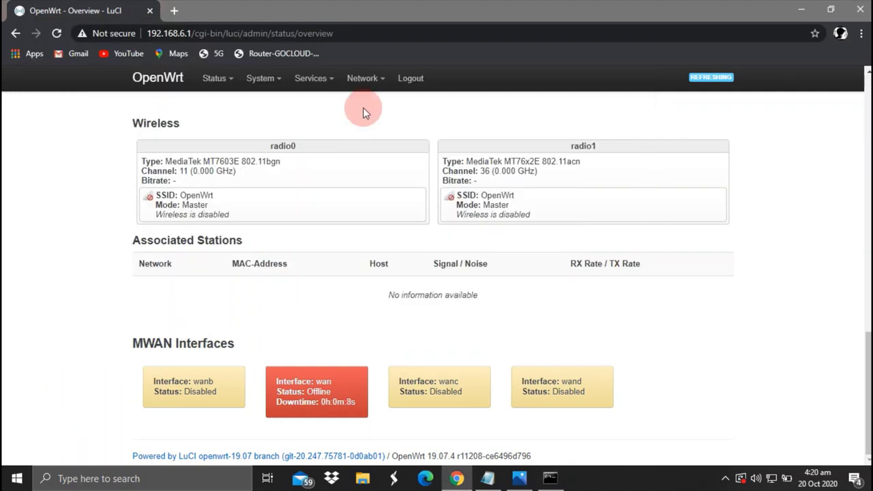
Go to Network > Load Balancing and show the Members list with wan_m1_w3, wanb_m1_w2 and others.
{"action": "mouse_move", "coordinate": [360, 81]}
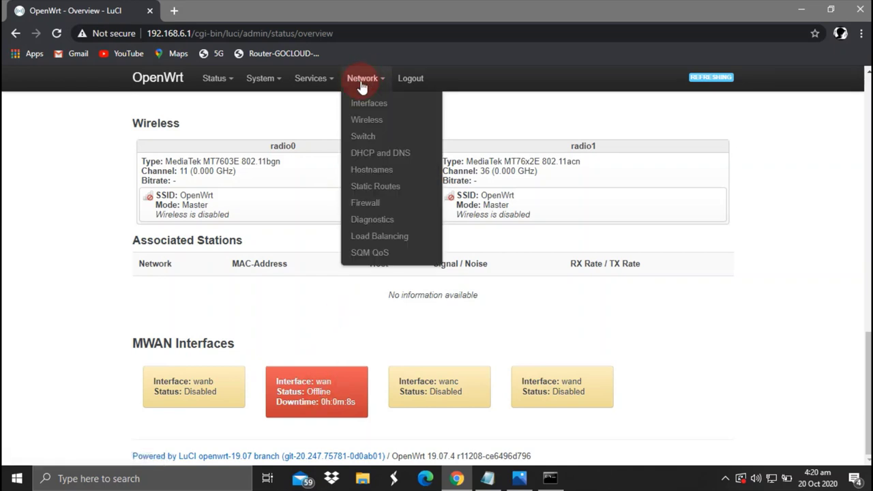
{"action": "left_click", "coordinate": [361, 127]}
{"action": "mouse_move", "coordinate": [362, 78]}
{"action": "left_click", "coordinate": [378, 236]}
{"action": "scroll", "coordinate": [375, 241], "scroll_direction": "down", "scroll_amount": 3}
{"action": "scroll", "coordinate": [375, 240], "scroll_direction": "down", "scroll_amount": 1}
{"action": "scroll", "coordinate": [376, 241], "scroll_direction": "up", "scroll_amount": 3}
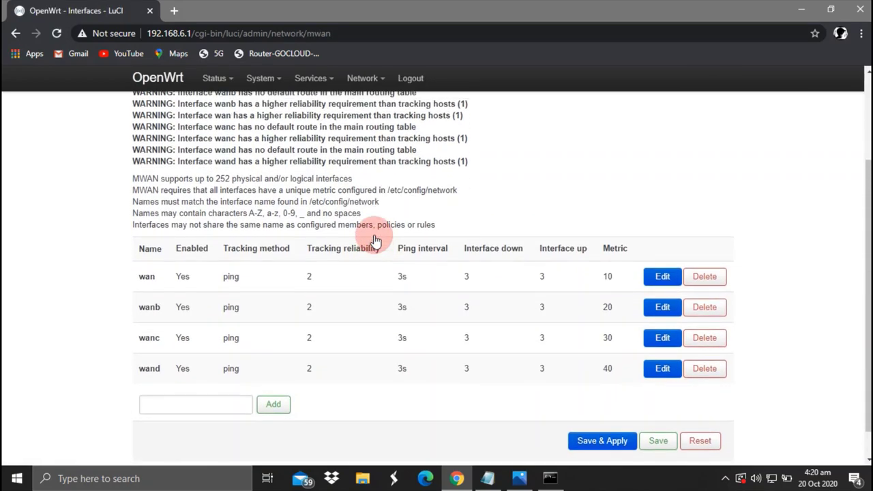
{"action": "scroll", "coordinate": [375, 240], "scroll_direction": "up", "scroll_amount": 1}
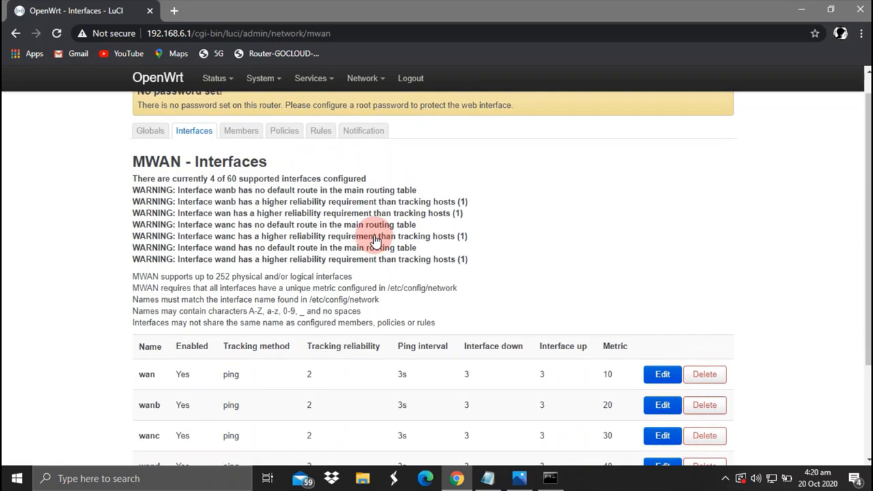
{"action": "scroll", "coordinate": [375, 241], "scroll_direction": "up", "scroll_amount": 1}
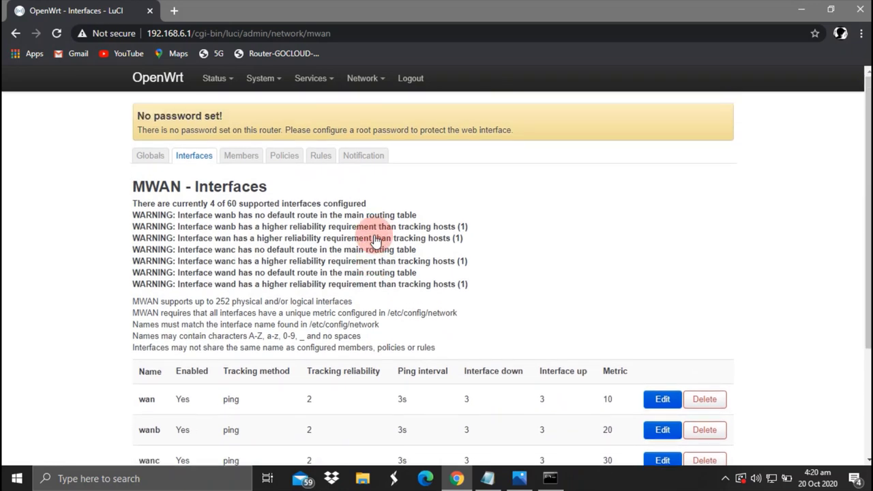
{"action": "left_click", "coordinate": [232, 156]}
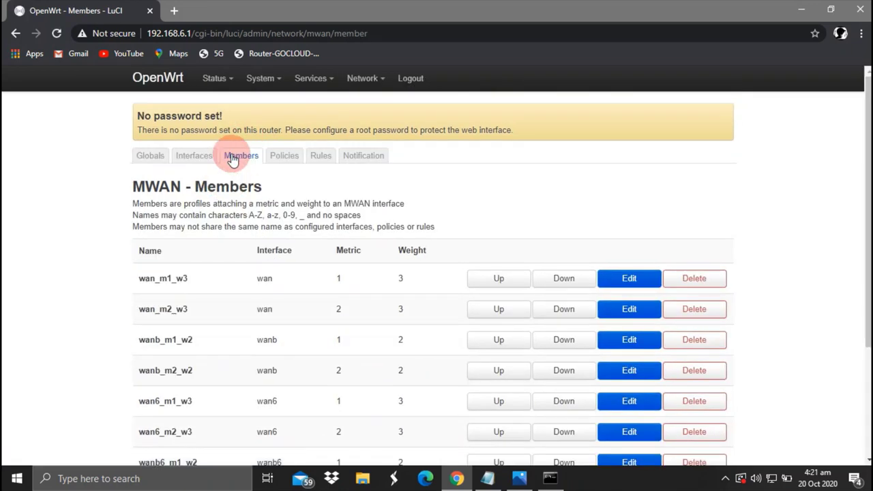
Delete all seven members, from wan_m1_w3 and wanb_m1_w2 through wan6_m2_w3 and wanb6.
{"action": "scroll", "coordinate": [229, 154], "scroll_direction": "down", "scroll_amount": 1}
{"action": "left_click", "coordinate": [698, 240]}
{"action": "left_click", "coordinate": [695, 278]}
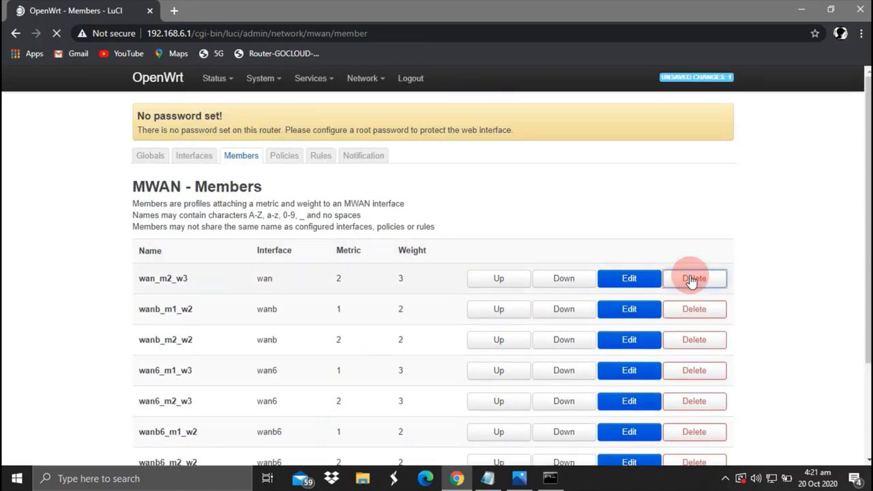
{"action": "left_click", "coordinate": [689, 279]}
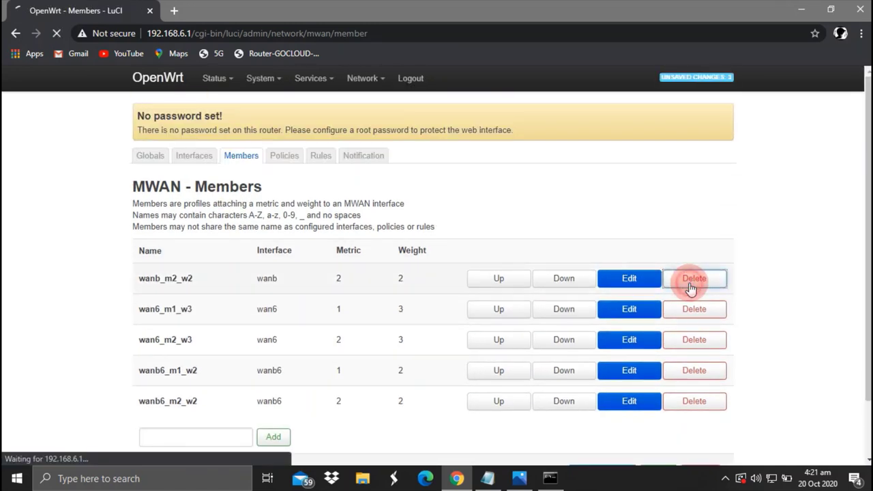
{"action": "left_click", "coordinate": [298, 161]}
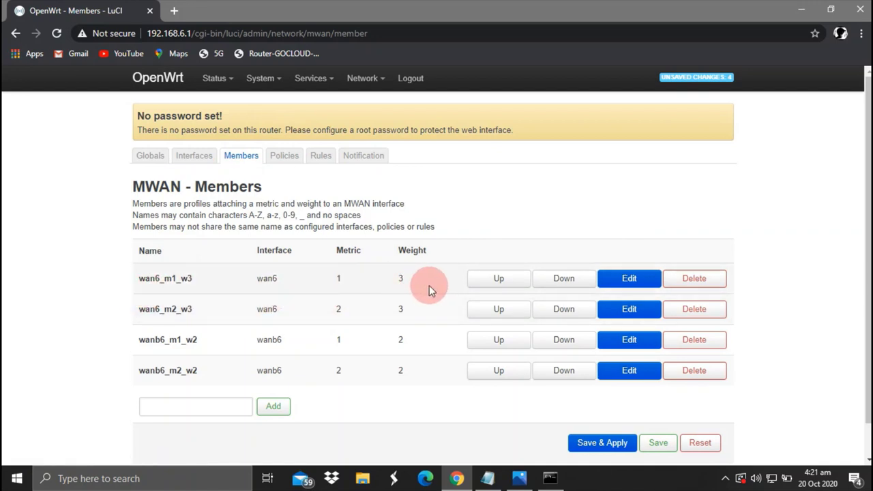
{"action": "left_click_drag", "start_coordinate": [408, 310], "coordinate": [172, 295]}
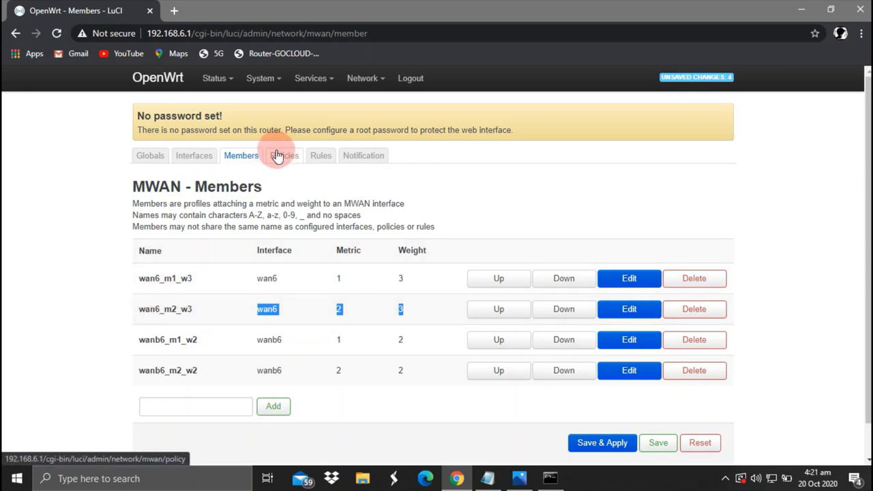
{"action": "left_click", "coordinate": [681, 278]}
{"action": "left_click", "coordinate": [683, 278]}
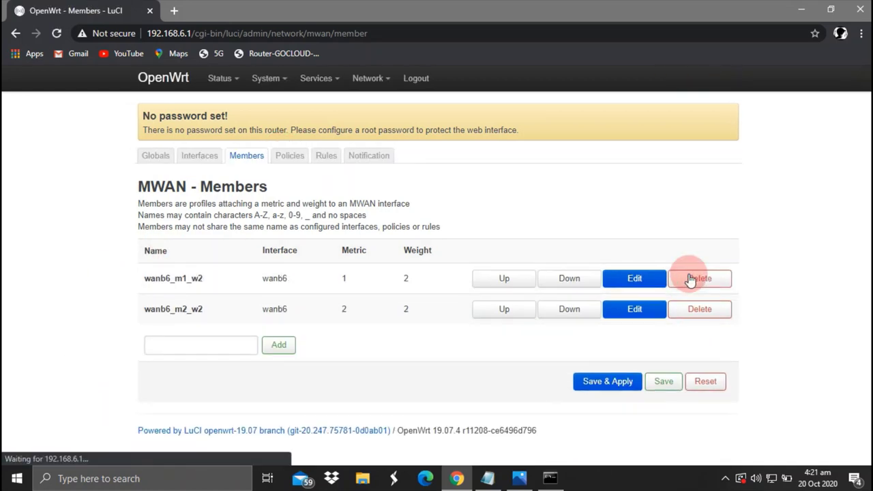
{"action": "left_click", "coordinate": [691, 279]}
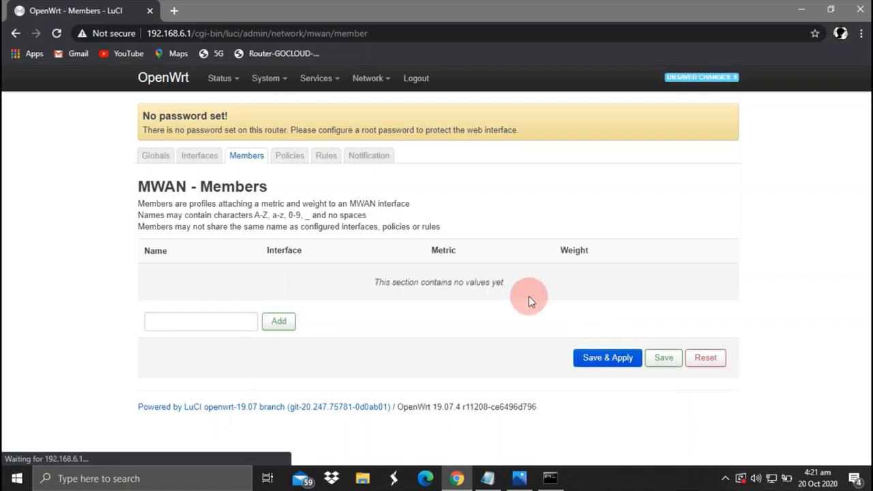
Enter wanA_m1_w3 as the new member name and add it.
{"action": "left_click", "coordinate": [214, 320]}
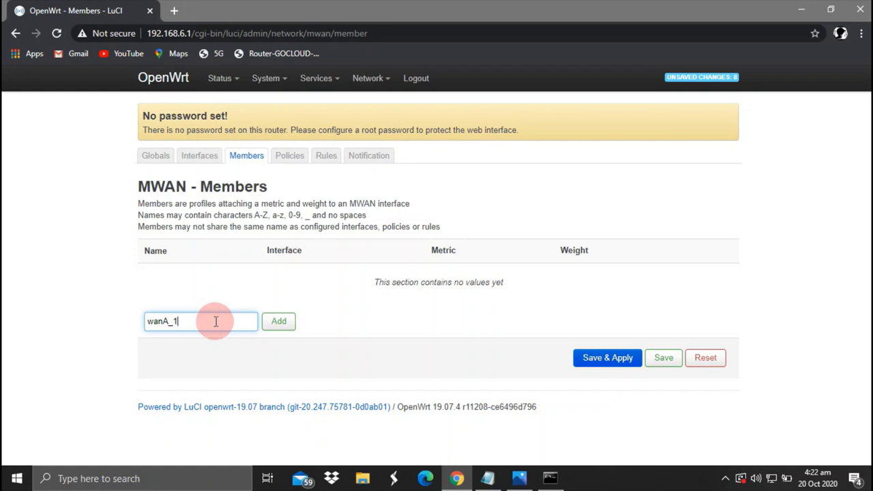
{"action": "double_click", "coordinate": [443, 251]}
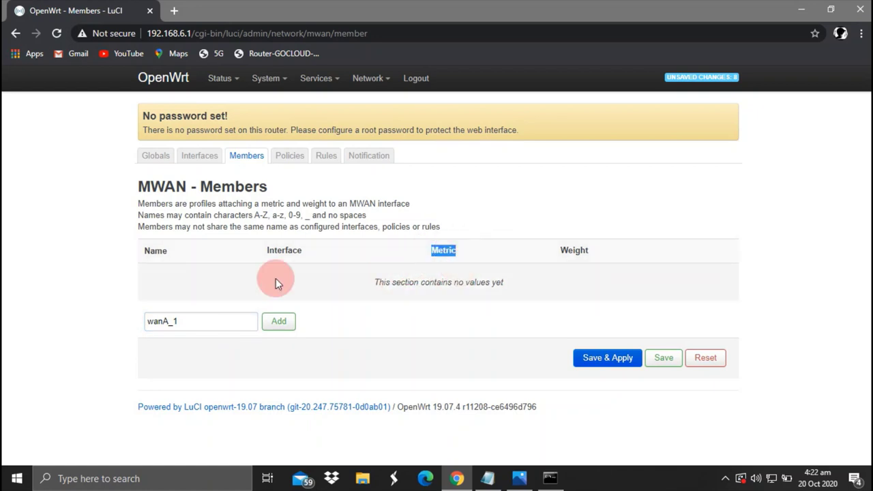
{"action": "left_click", "coordinate": [207, 324]}
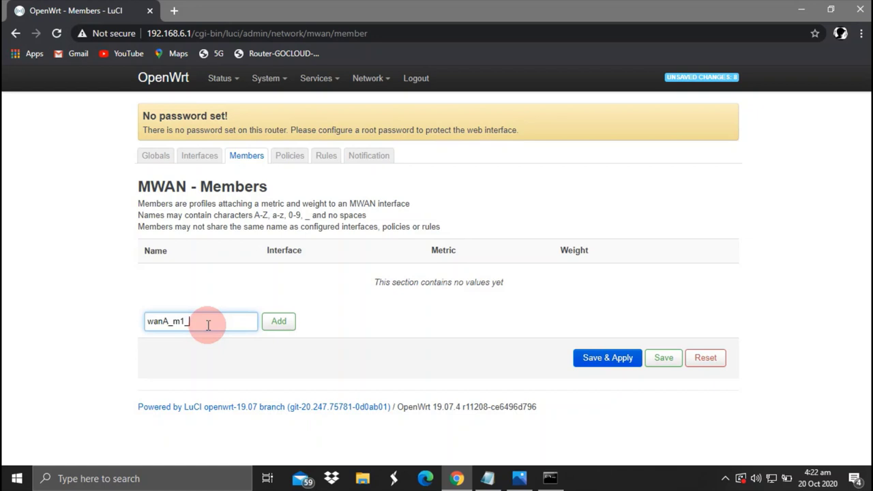
{"action": "left_click_drag", "start_coordinate": [591, 259], "coordinate": [558, 254]}
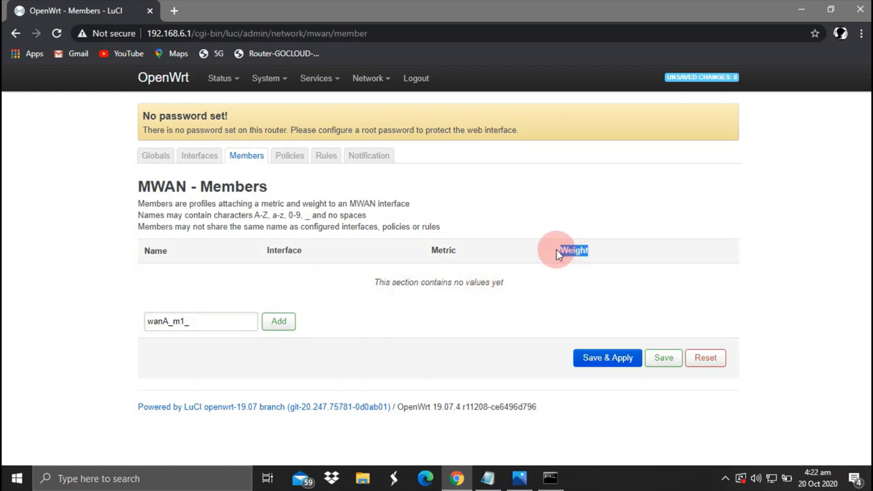
{"action": "mouse_move", "coordinate": [490, 480]}
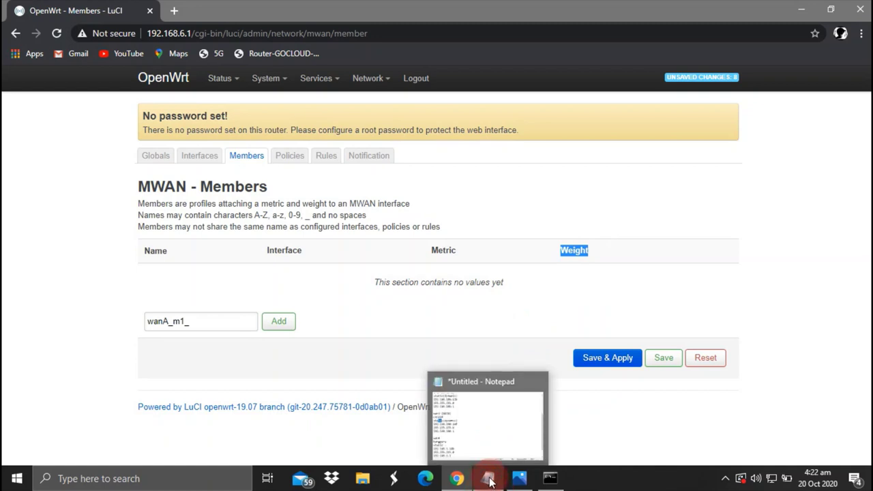
{"action": "left_click", "coordinate": [205, 324]}
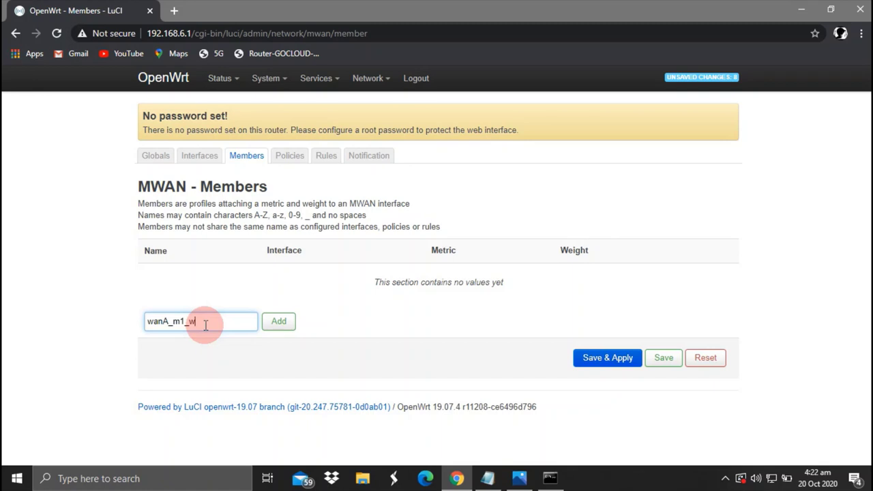
{"action": "type", "text": "w"}
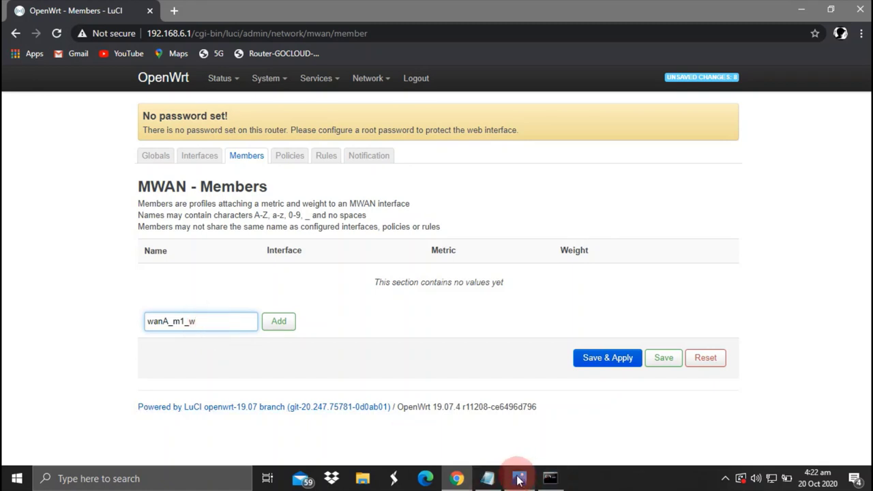
{"action": "left_click", "coordinate": [519, 479]}
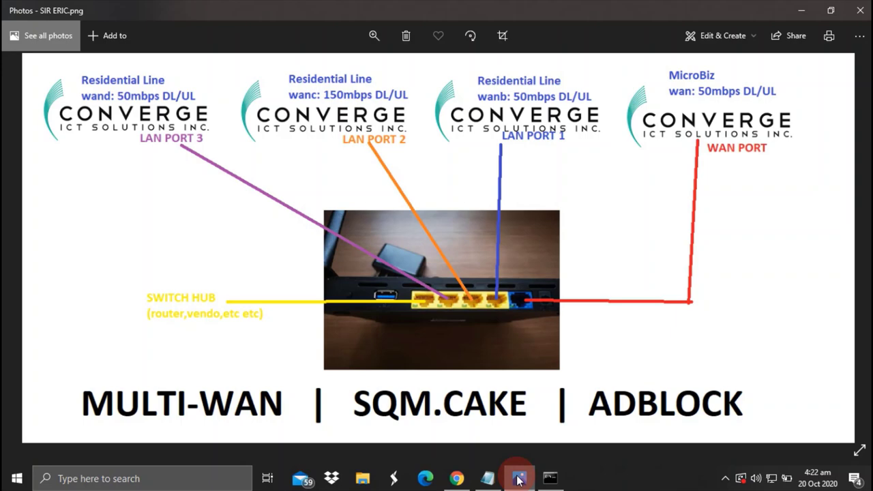
{"action": "left_click", "coordinate": [519, 480]}
{"action": "left_click", "coordinate": [520, 480]}
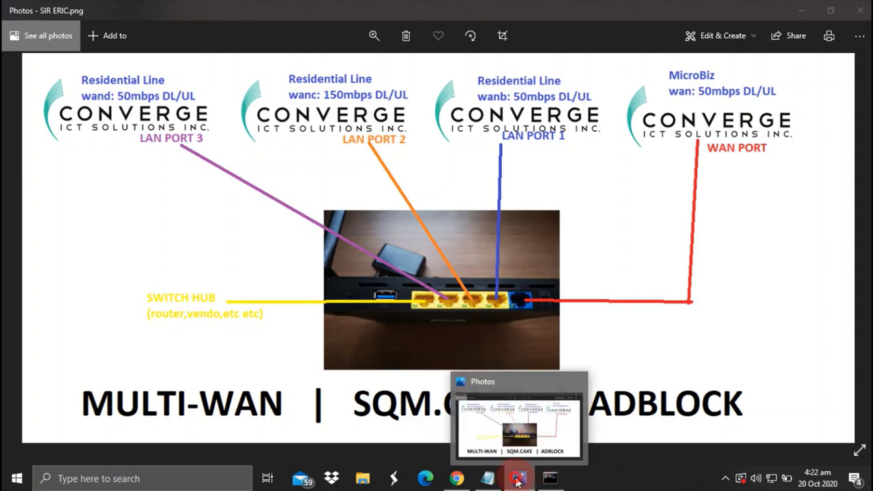
{"action": "left_click", "coordinate": [518, 481]}
{"action": "left_click", "coordinate": [211, 321]}
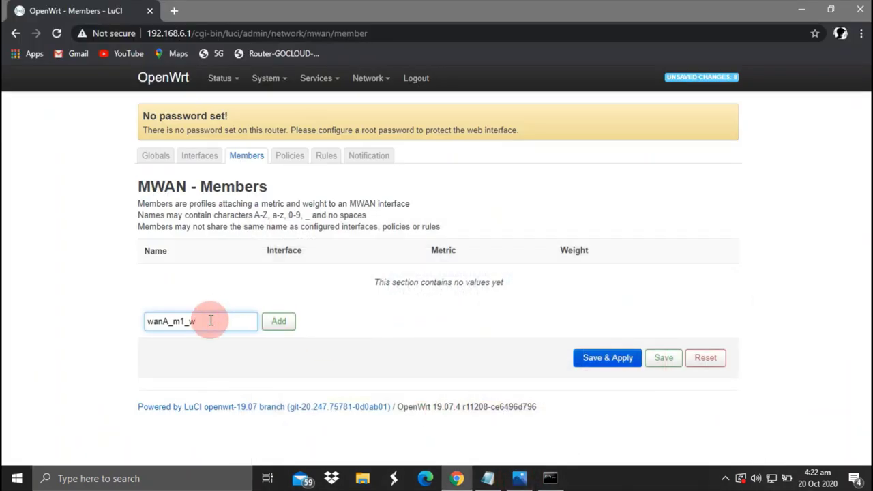
{"action": "type", "text": "3"}
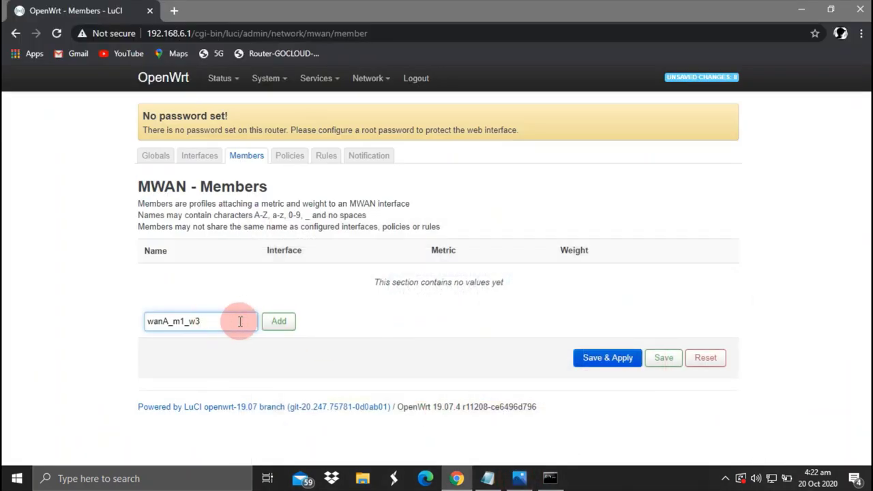
{"action": "left_click", "coordinate": [282, 326]}
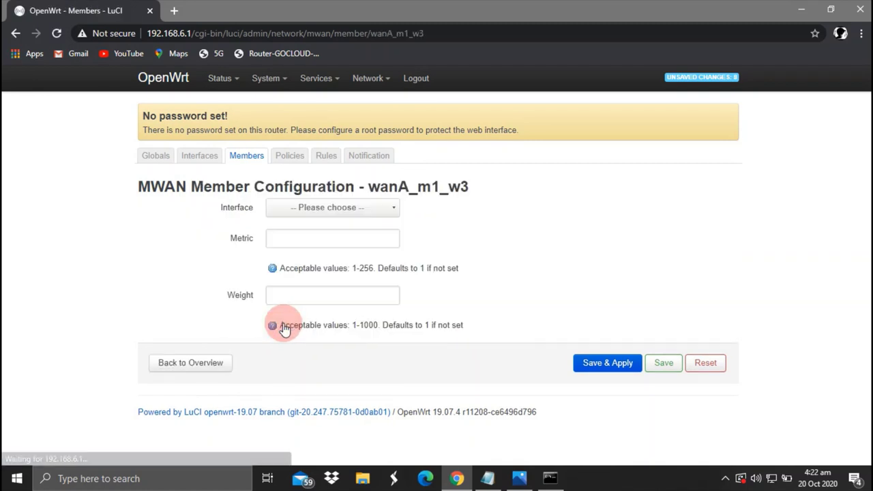
Assign the wan interface to the wanA_m1_w3 member.
{"action": "left_click", "coordinate": [286, 216]}
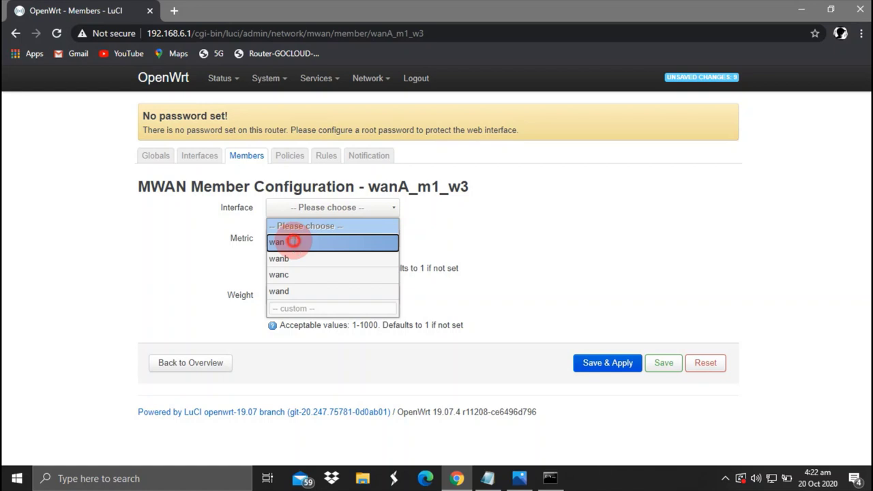
{"action": "left_click", "coordinate": [294, 244]}
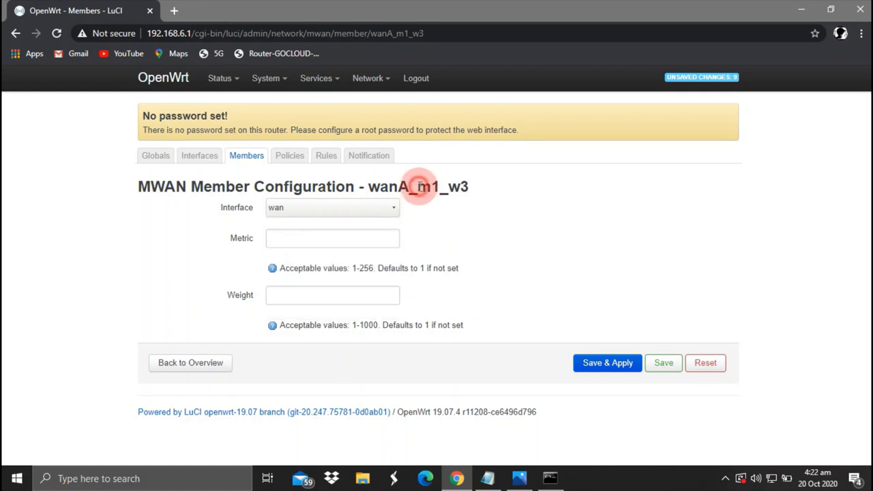
{"action": "left_click_drag", "start_coordinate": [418, 188], "coordinate": [441, 189]}
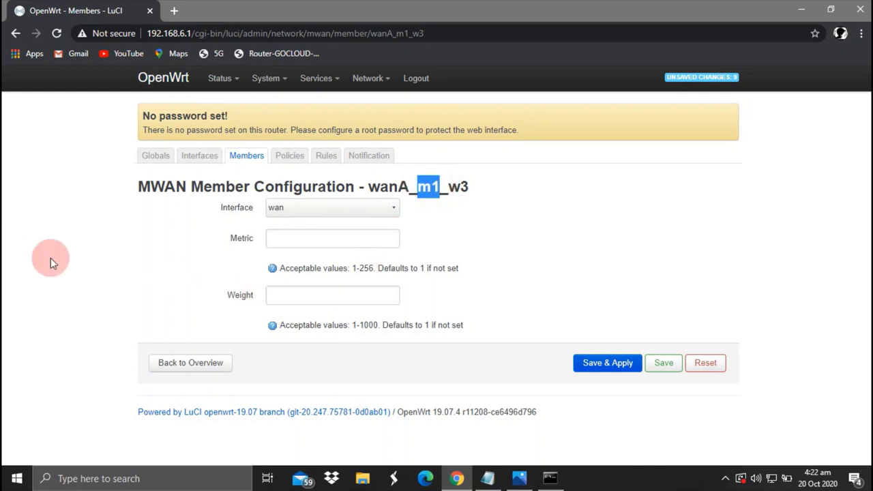
{"action": "left_click", "coordinate": [517, 478]}
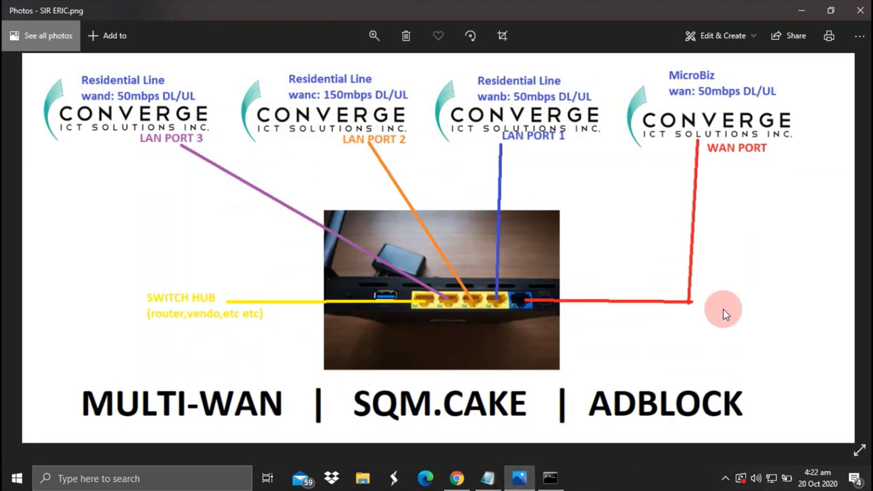
{"action": "left_click", "coordinate": [456, 478]}
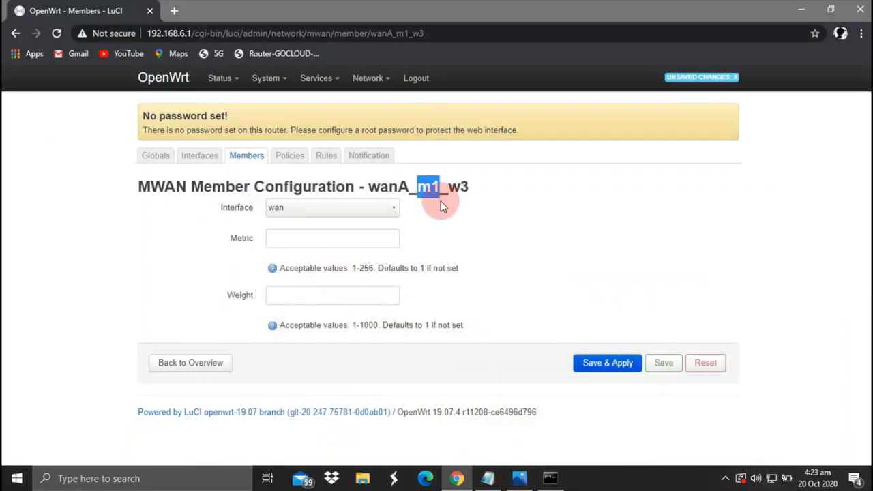
Enter metric 1, then point out the w3 weight and the allowed weight range.
{"action": "left_click", "coordinate": [272, 238]}
{"action": "type", "text": "1"}
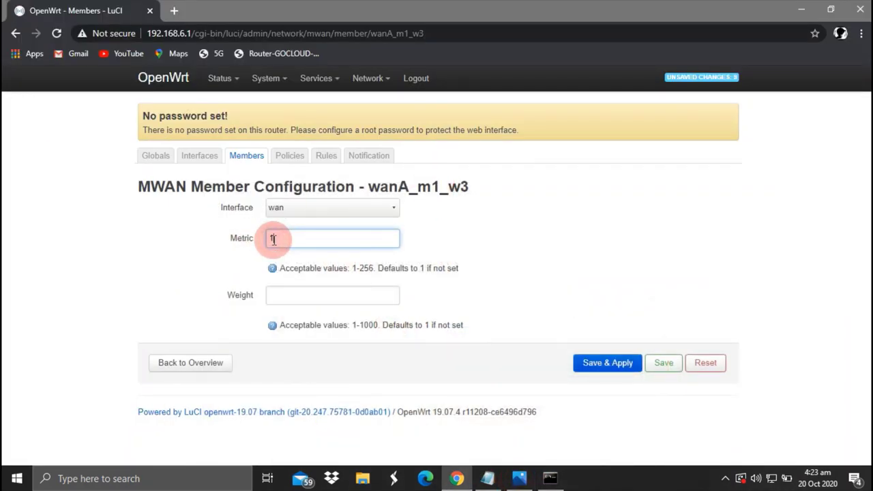
{"action": "left_click", "coordinate": [448, 255]}
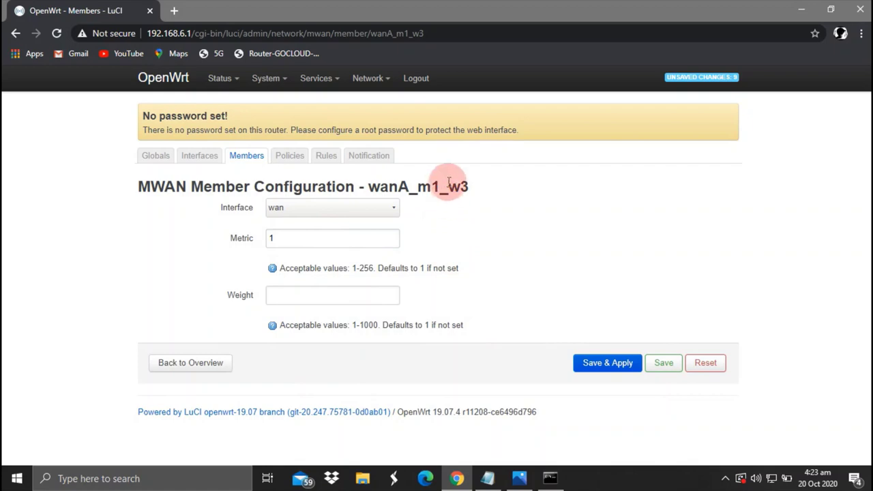
{"action": "left_click_drag", "start_coordinate": [454, 181], "coordinate": [470, 190]}
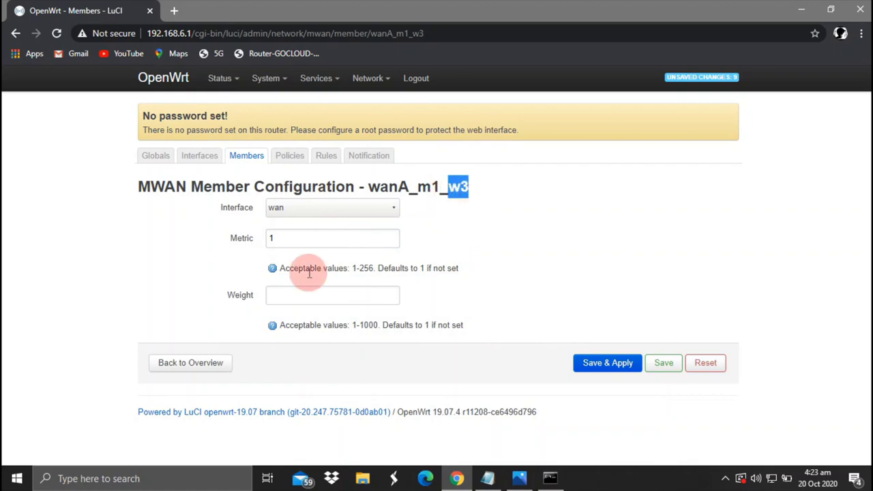
{"action": "left_click", "coordinate": [520, 477]}
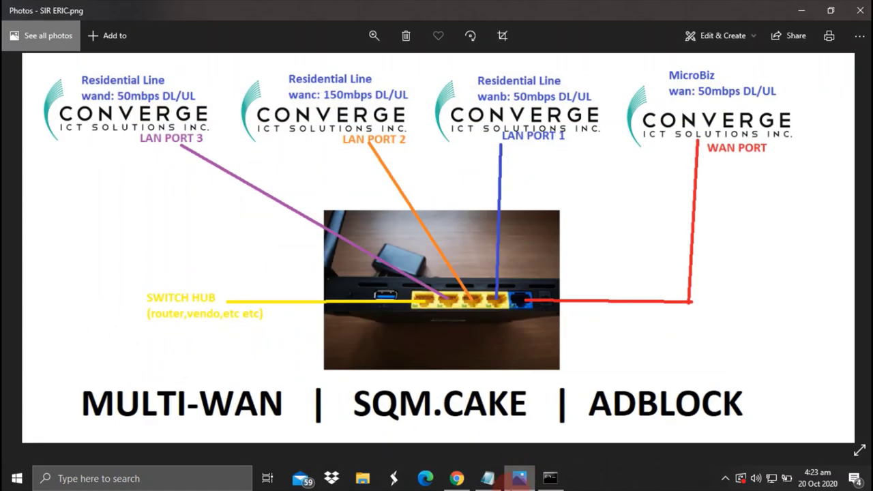
{"action": "left_click", "coordinate": [520, 476]}
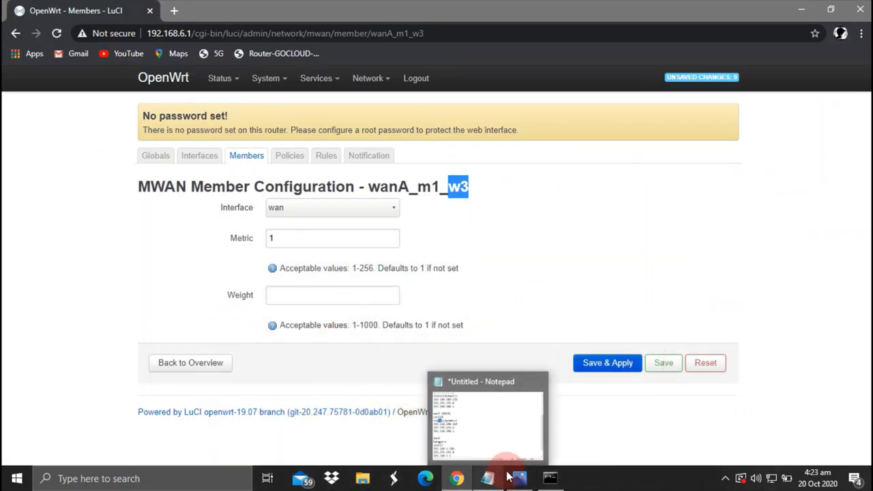
{"action": "left_click_drag", "start_coordinate": [353, 325], "coordinate": [380, 325]}
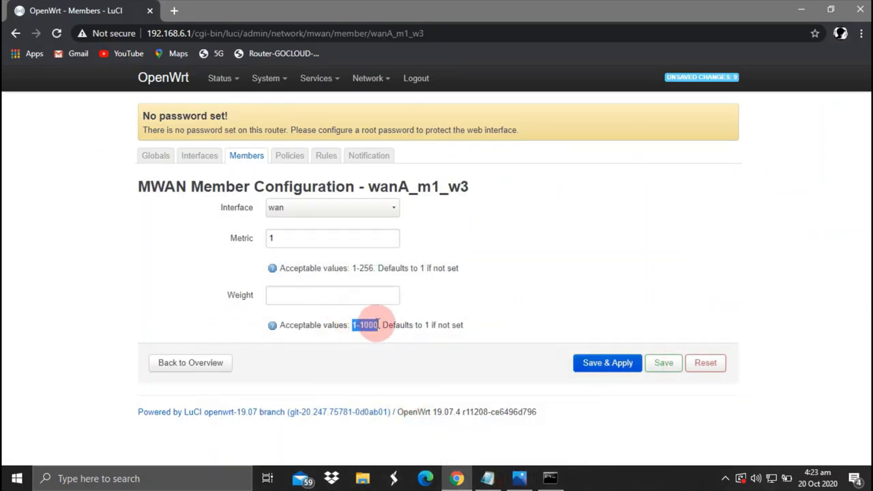
{"action": "mouse_move", "coordinate": [220, 82]}
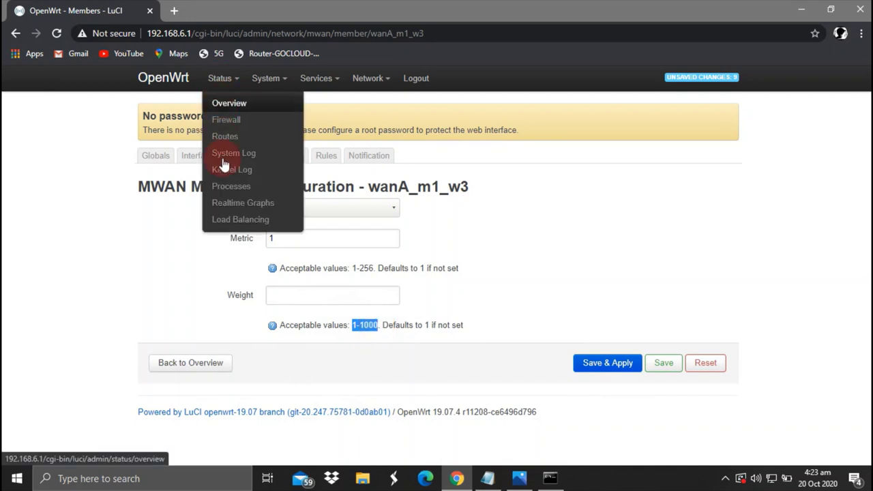
Open Status > Processes in a new browser tab.
{"action": "right_click", "coordinate": [223, 199]}
{"action": "left_click", "coordinate": [259, 203]}
{"action": "left_click", "coordinate": [202, 11]}
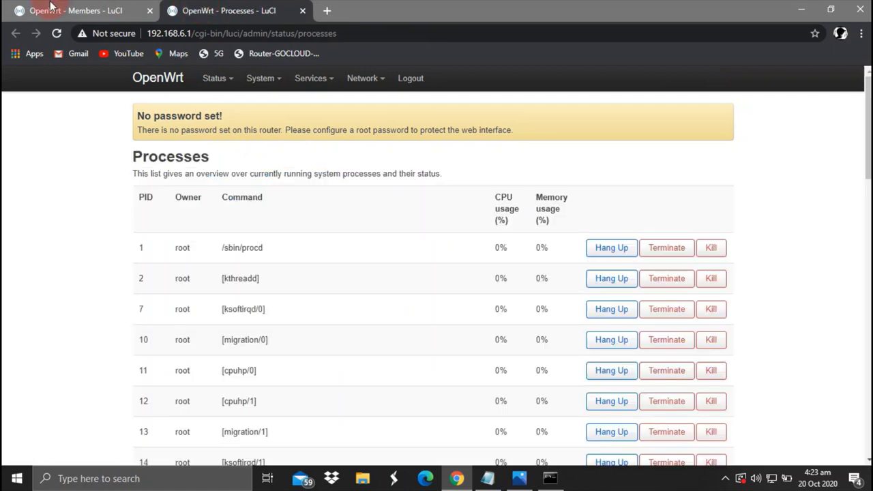
{"action": "left_click", "coordinate": [48, 9]}
{"action": "left_click", "coordinate": [199, 11]}
Show Realtime Graphs > Connections and highlight rows in the connections list.
{"action": "mouse_move", "coordinate": [214, 79]}
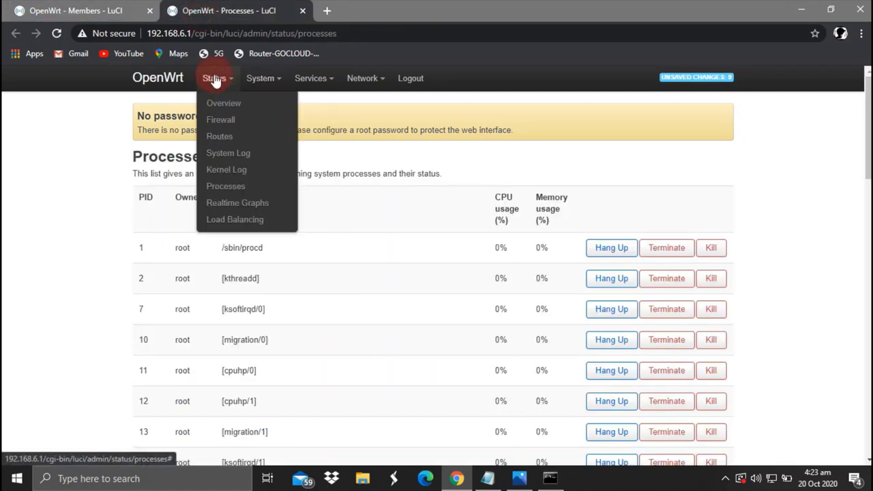
{"action": "left_click", "coordinate": [232, 203]}
{"action": "left_click", "coordinate": [265, 157]}
{"action": "scroll", "coordinate": [420, 352], "scroll_direction": "down", "scroll_amount": 4}
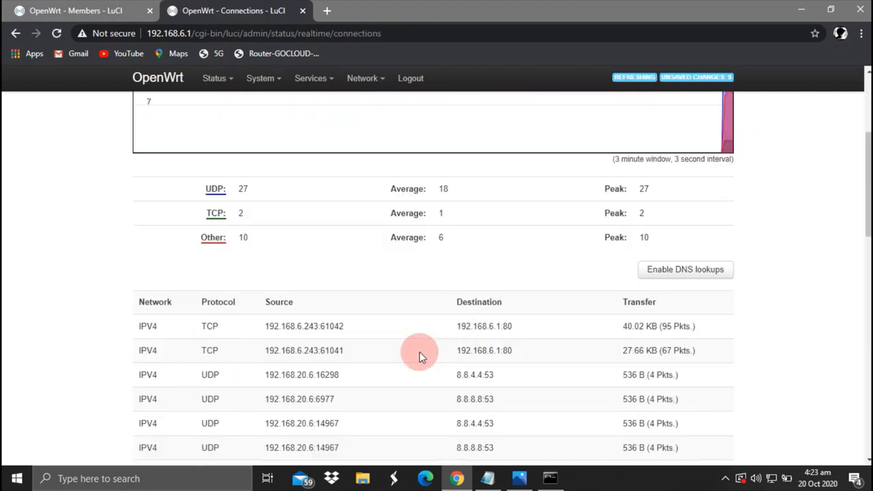
{"action": "scroll", "coordinate": [381, 394], "scroll_direction": "down", "scroll_amount": 3}
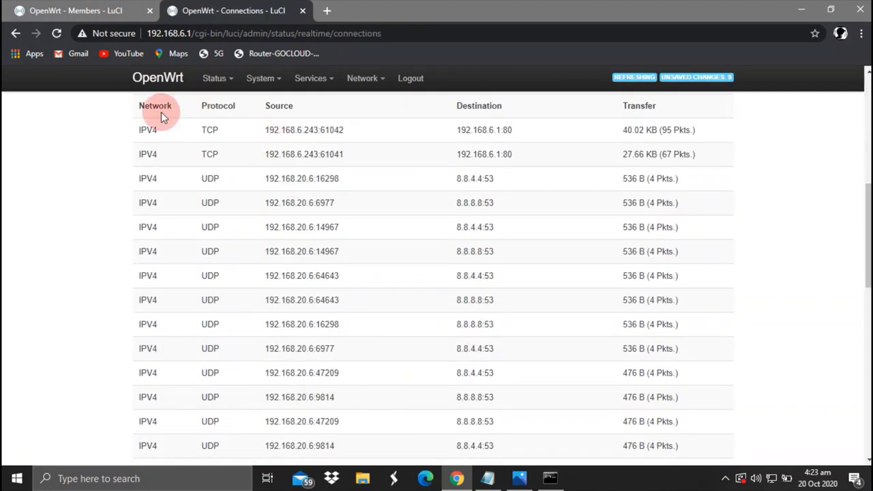
{"action": "left_click_drag", "start_coordinate": [133, 130], "coordinate": [384, 207]}
{"action": "left_click", "coordinate": [325, 258]}
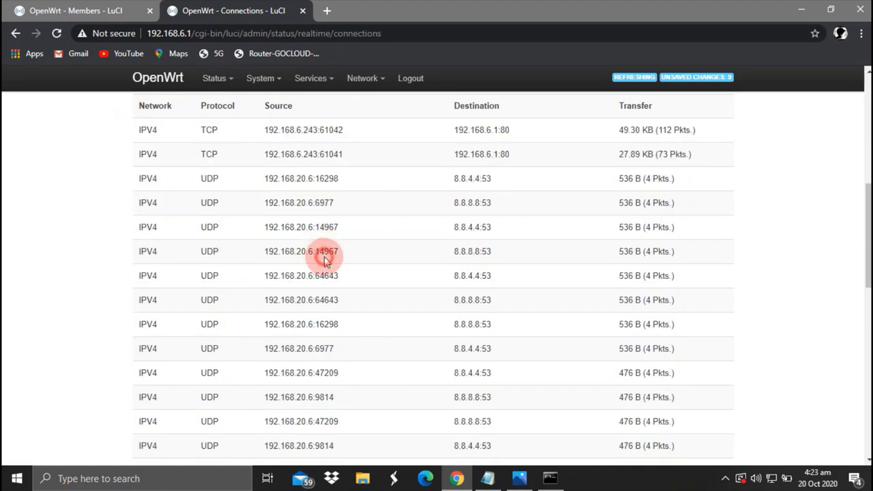
{"action": "mouse_move", "coordinate": [262, 131]}
{"action": "left_mouse_down"}
{"action": "mouse_move", "coordinate": [302, 150]}
{"action": "mouse_move", "coordinate": [357, 157]}
{"action": "left_mouse_up"}
{"action": "left_click", "coordinate": [139, 117]}
{"action": "mouse_move", "coordinate": [133, 129]}
{"action": "left_mouse_down"}
{"action": "mouse_move", "coordinate": [244, 148]}
{"action": "mouse_move", "coordinate": [357, 152]}
{"action": "mouse_move", "coordinate": [136, 143]}
{"action": "left_mouse_up"}
{"action": "left_click_drag", "start_coordinate": [659, 177], "coordinate": [131, 166]}
{"action": "left_click_drag", "start_coordinate": [184, 203], "coordinate": [376, 370]}
{"action": "left_click", "coordinate": [124, 195]}
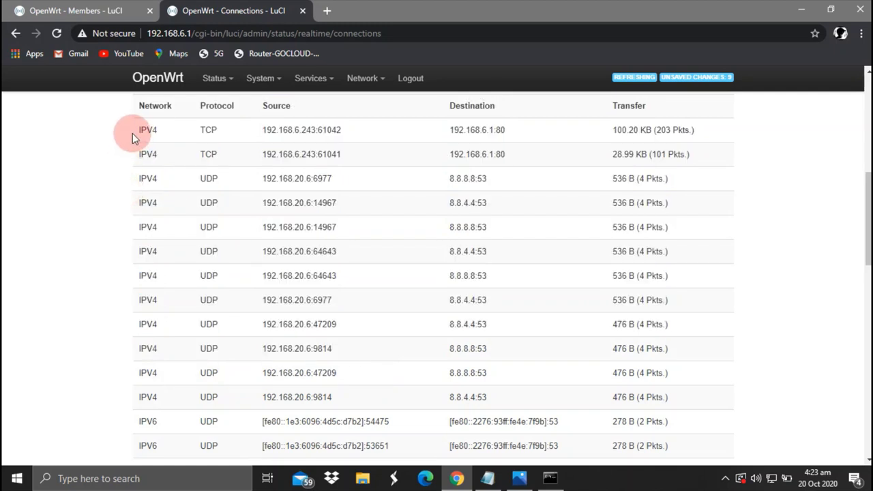
Compare the connections list with the member settings, pointing out w3 in the name.
{"action": "left_click", "coordinate": [75, 10]}
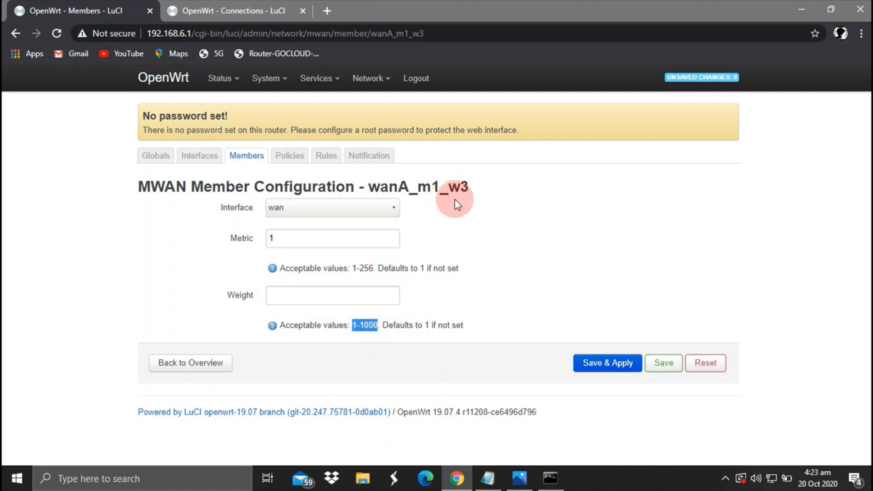
{"action": "left_click", "coordinate": [236, 18]}
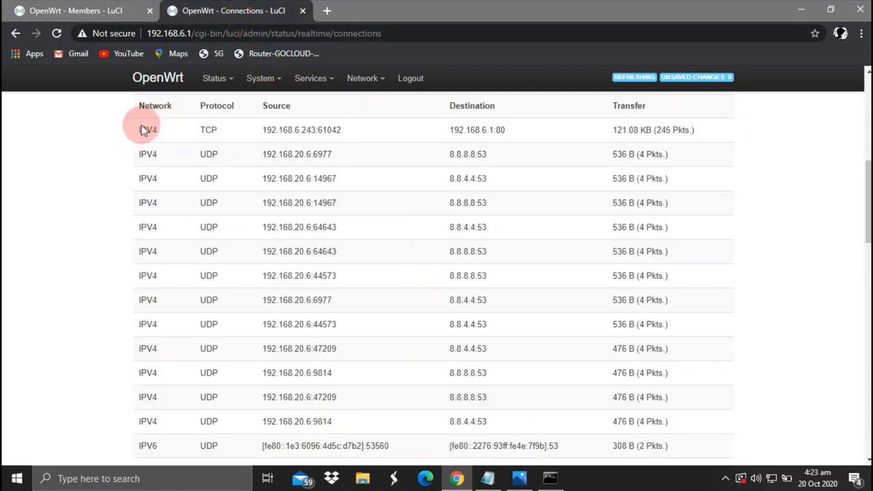
{"action": "left_click_drag", "start_coordinate": [132, 128], "coordinate": [162, 129]}
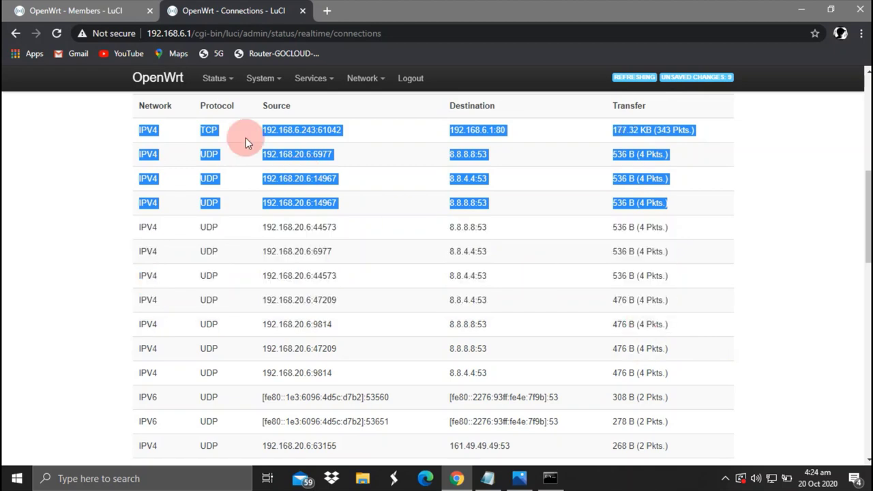
{"action": "left_click", "coordinate": [58, 8]}
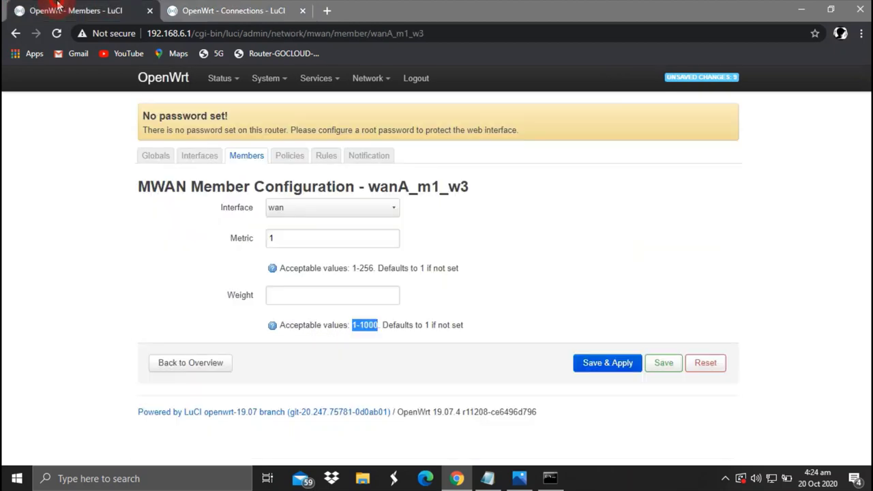
{"action": "left_click", "coordinate": [474, 189]}
{"action": "left_click_drag", "start_coordinate": [474, 190], "coordinate": [437, 188]}
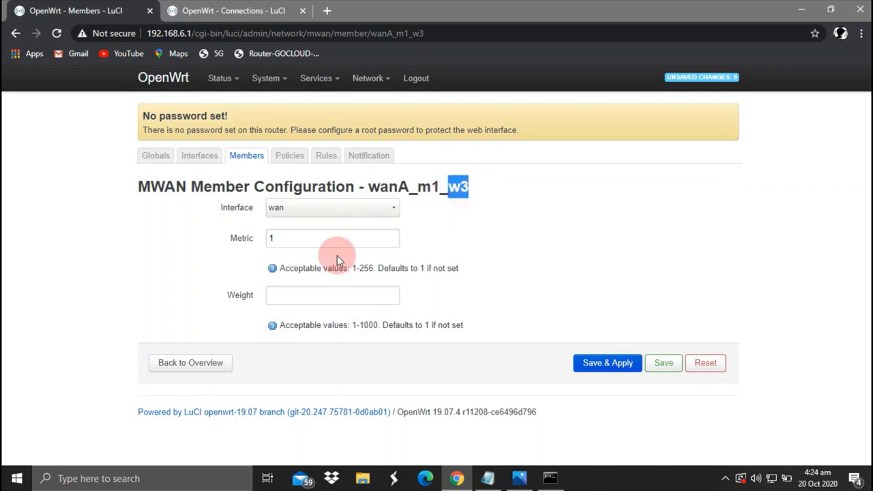
{"action": "left_click", "coordinate": [321, 293]}
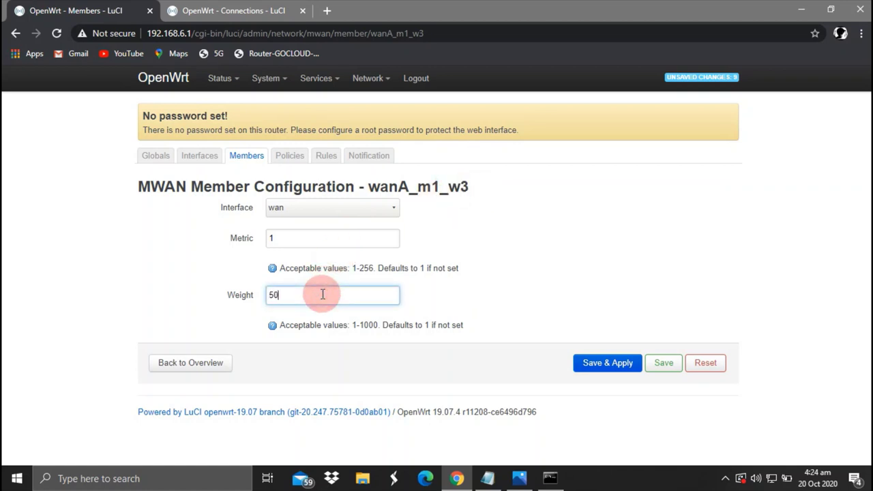
{"action": "left_click", "coordinate": [234, 10]}
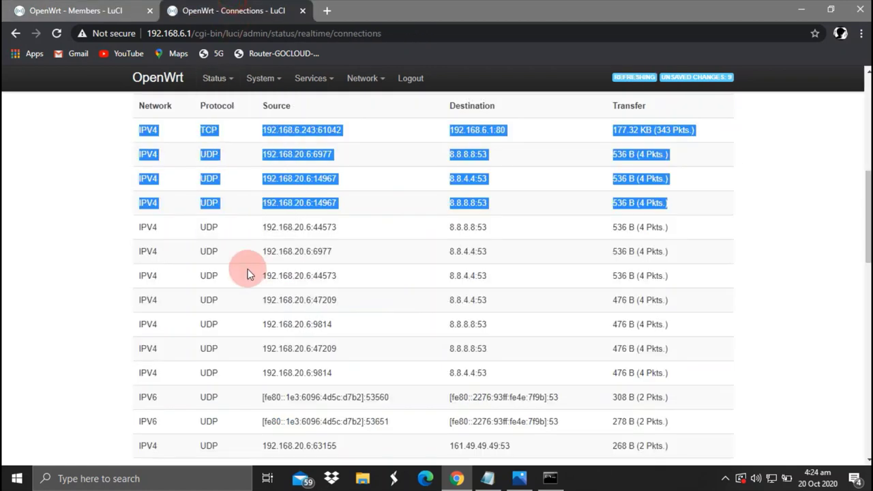
{"action": "left_click_drag", "start_coordinate": [118, 120], "coordinate": [476, 381]}
{"action": "left_click_drag", "start_coordinate": [137, 387], "coordinate": [555, 414]}
{"action": "left_click", "coordinate": [75, 10]}
{"action": "left_click", "coordinate": [306, 297]}
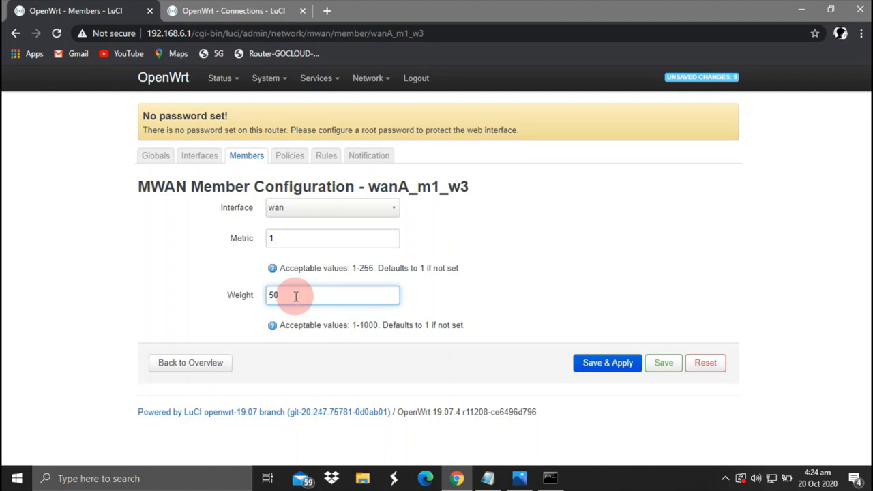
{"action": "left_click_drag", "start_coordinate": [476, 182], "coordinate": [448, 186]}
{"action": "left_click_drag", "start_coordinate": [281, 296], "coordinate": [261, 295]}
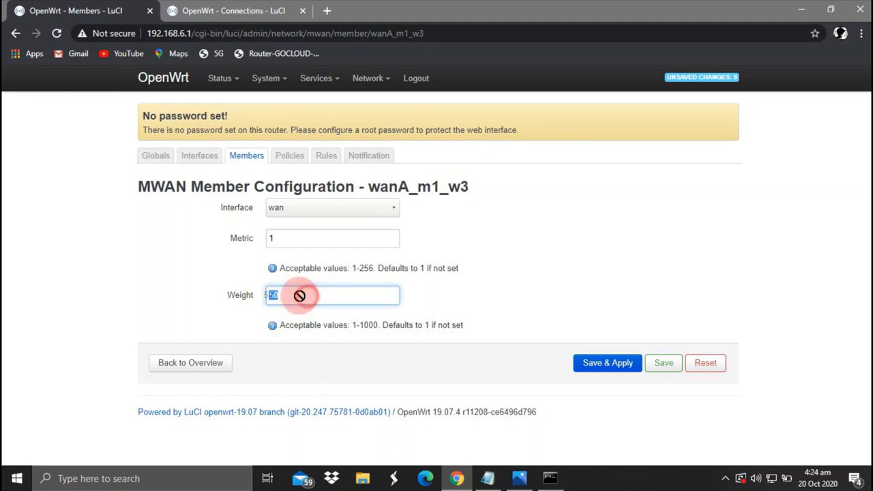
{"action": "left_click", "coordinate": [296, 296]}
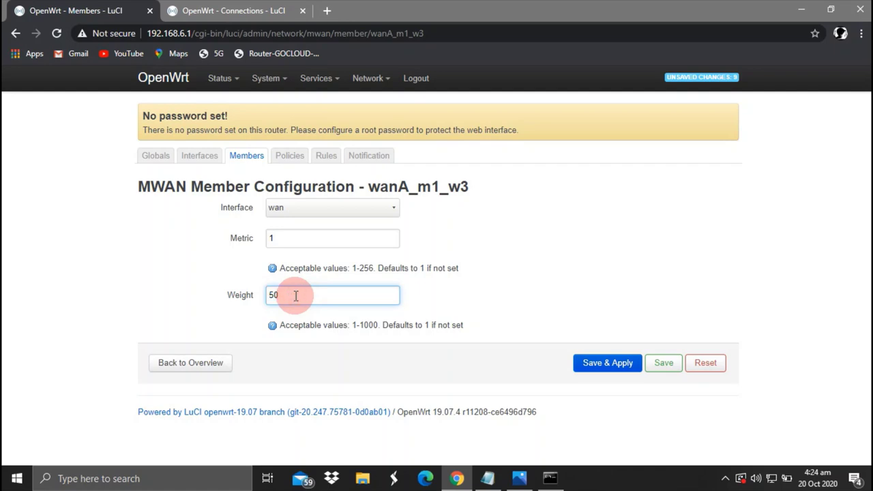
{"action": "left_click", "coordinate": [519, 479]}
{"action": "left_click", "coordinate": [519, 478]}
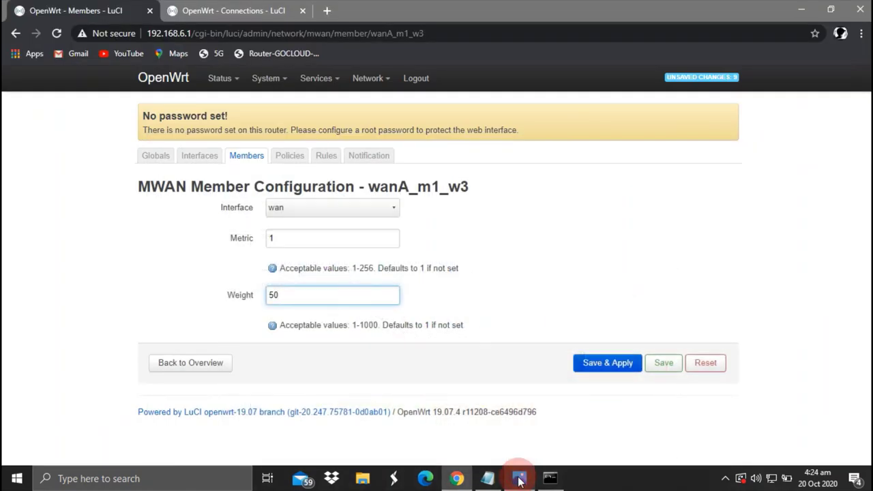
{"action": "left_click", "coordinate": [519, 479]}
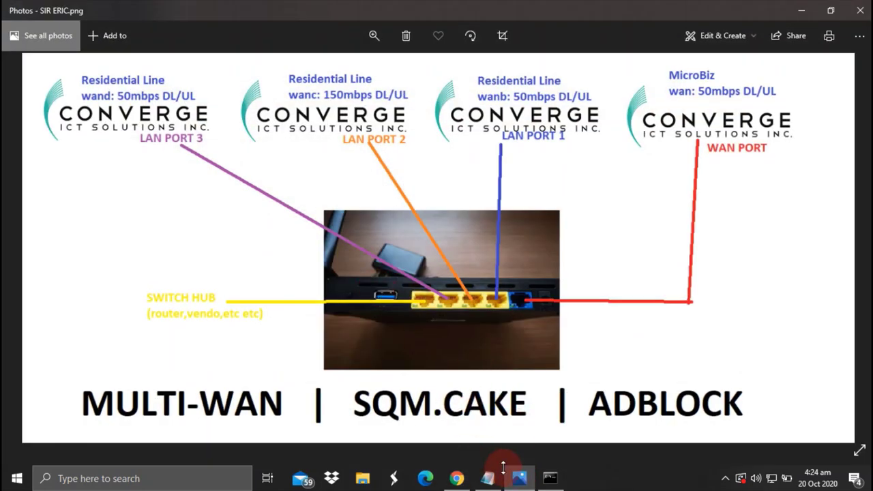
{"action": "left_click", "coordinate": [519, 478]}
{"action": "left_click_drag", "start_coordinate": [291, 304], "coordinate": [250, 298]}
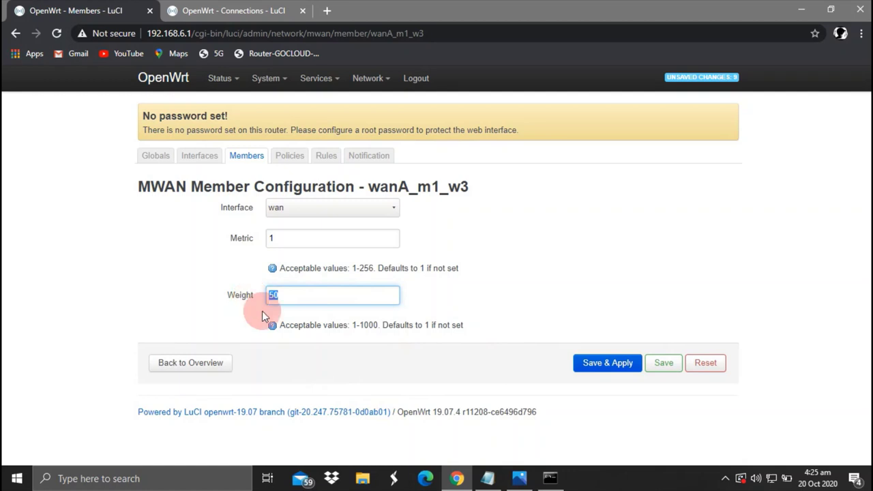
Change wanA_m1_w3's weight from 50 to 3, save, and go back to the Members list.
{"action": "left_click", "coordinate": [518, 477]}
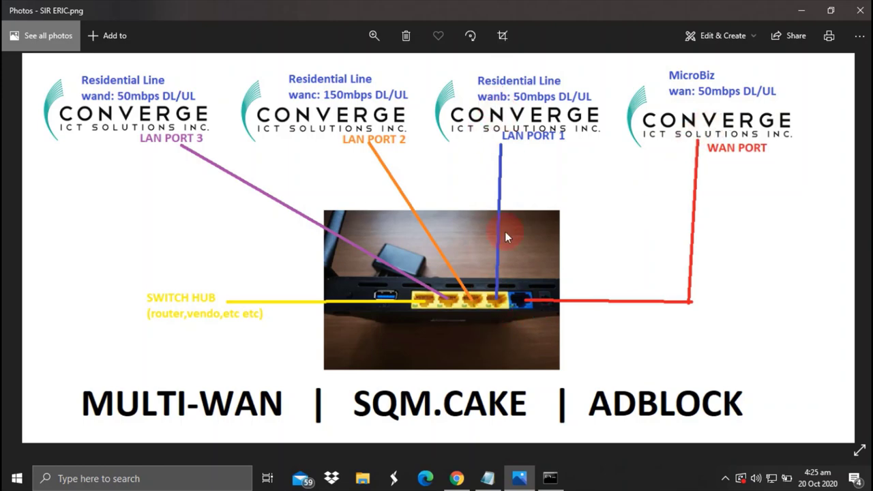
{"action": "left_click", "coordinate": [520, 478]}
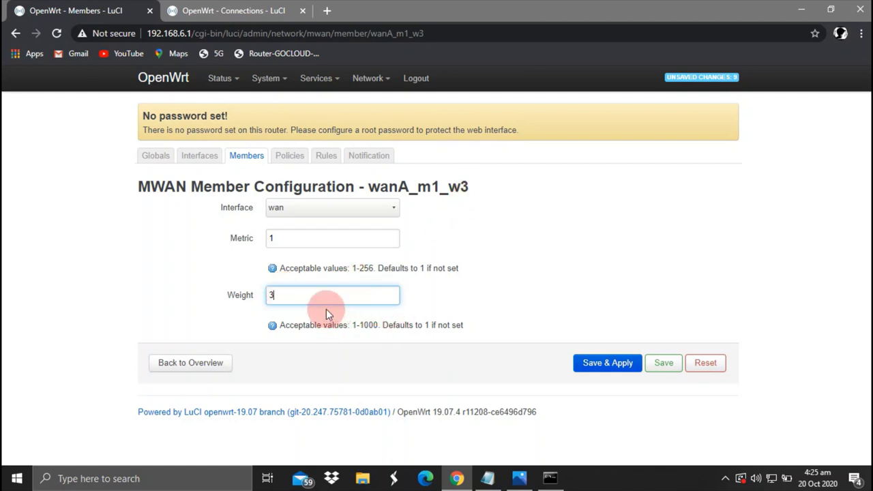
{"action": "left_click", "coordinate": [290, 293]}
{"action": "key", "text": "BackSpace"}
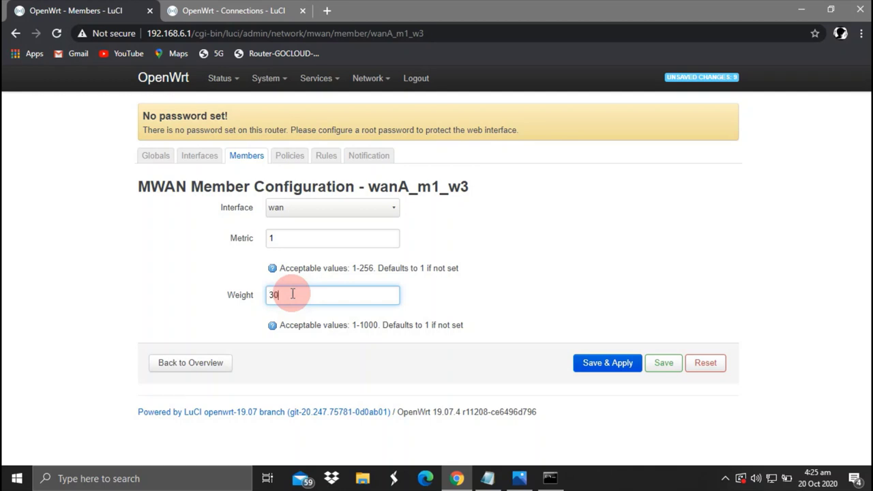
{"action": "left_click", "coordinate": [293, 295]}
{"action": "key", "text": "BackSpace"}
{"action": "left_click", "coordinate": [665, 364]}
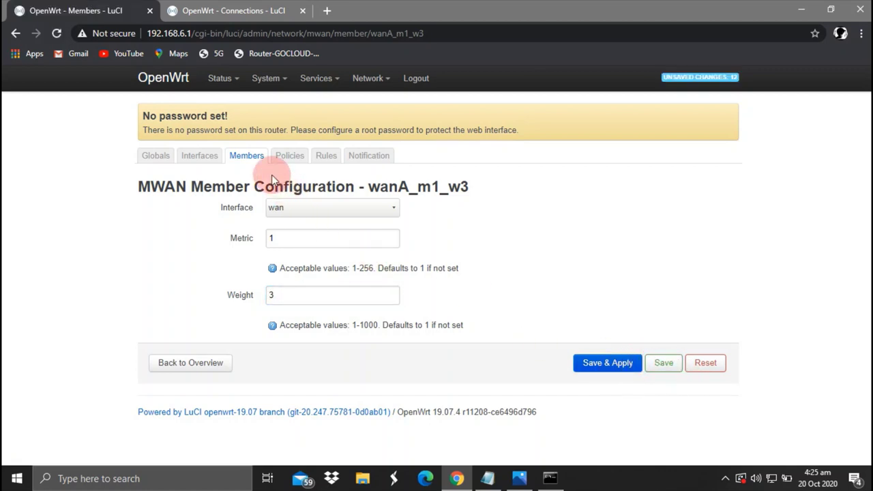
{"action": "left_click", "coordinate": [247, 157]}
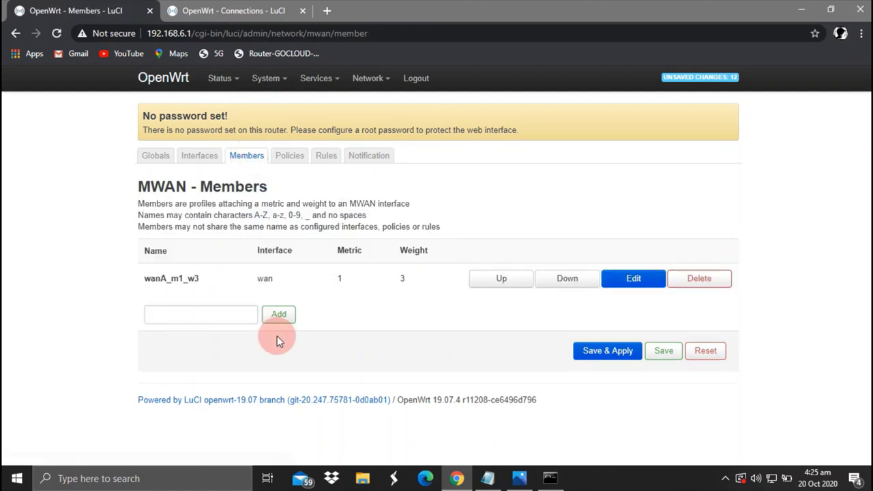
{"action": "left_click_drag", "start_coordinate": [198, 281], "coordinate": [121, 276]}
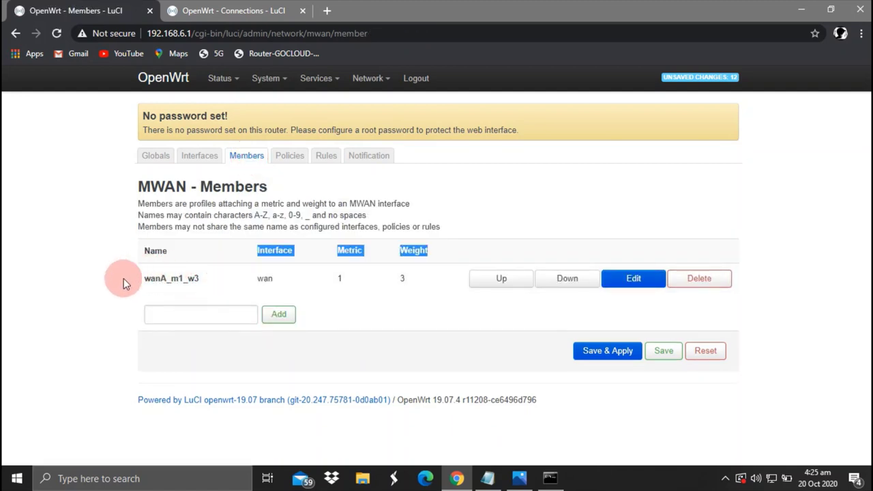
Add a new member named wanB_m1_w2.
{"action": "left_click", "coordinate": [169, 309]}
{"action": "left_click", "coordinate": [164, 314]}
{"action": "type", "text": "wanB_m1"}
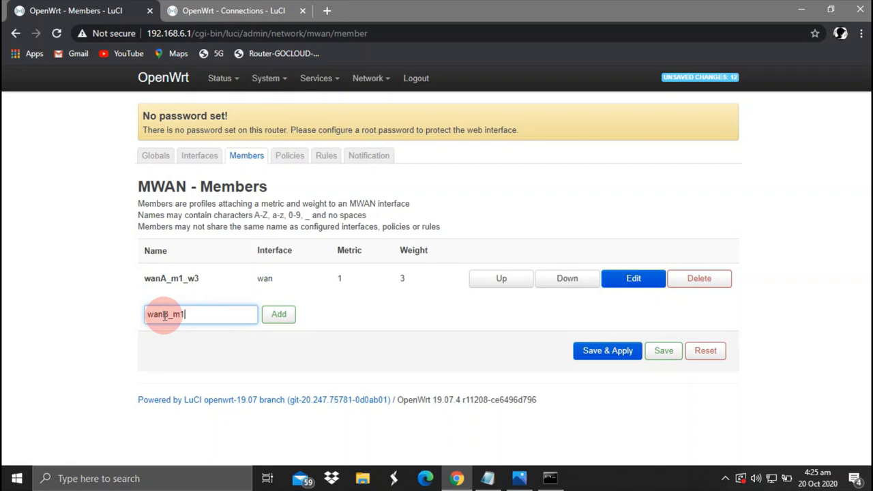
{"action": "type", "text": "_w"}
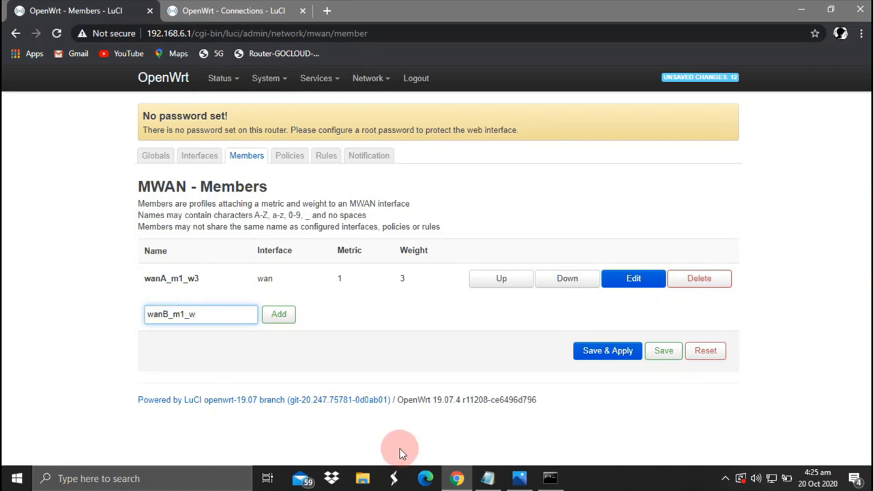
{"action": "left_click", "coordinate": [519, 479]}
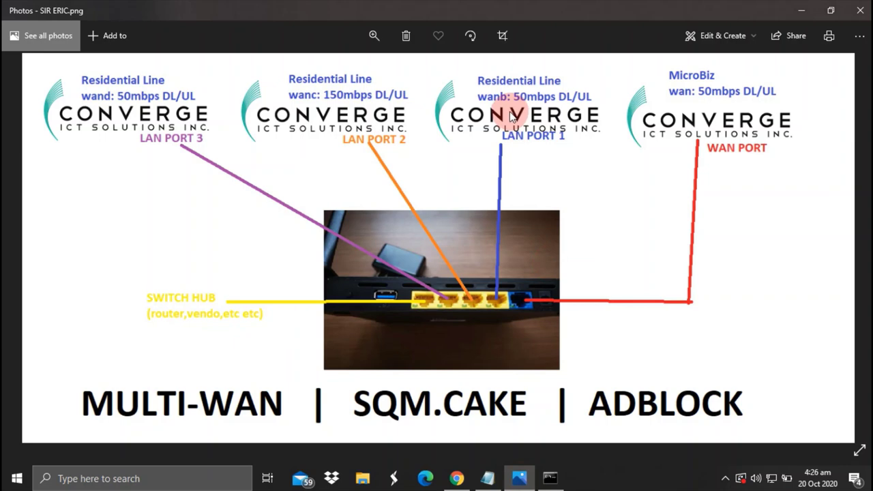
{"action": "key", "text": "alt+Tab"}
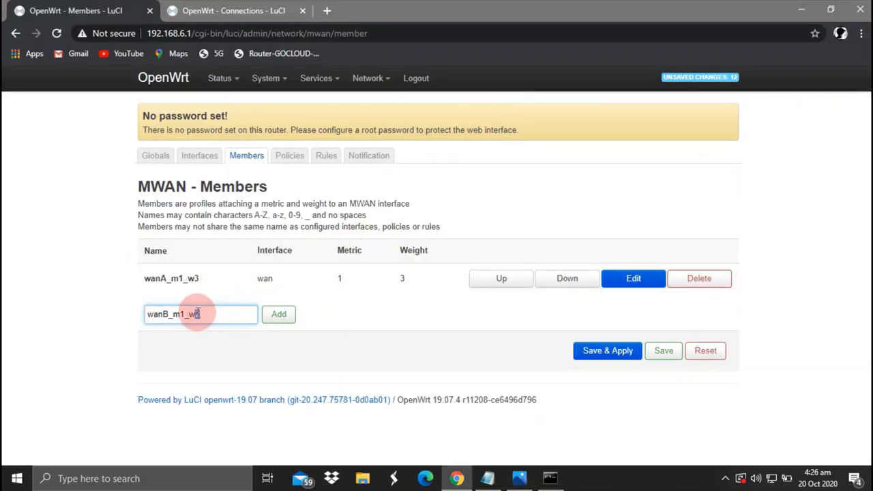
{"action": "left_click", "coordinate": [282, 317]}
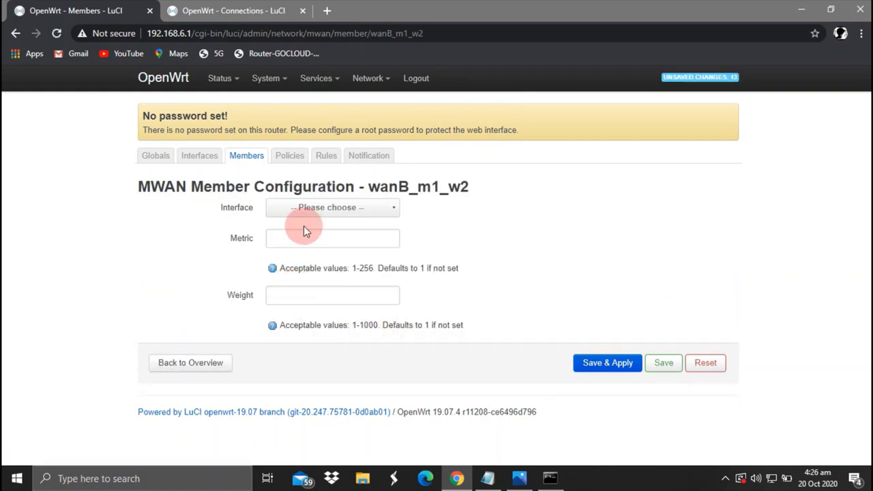
Give wanB_m1_w2 interface wanb, metric 1 and weight 2, save, and return to Members.
{"action": "left_click", "coordinate": [308, 208]}
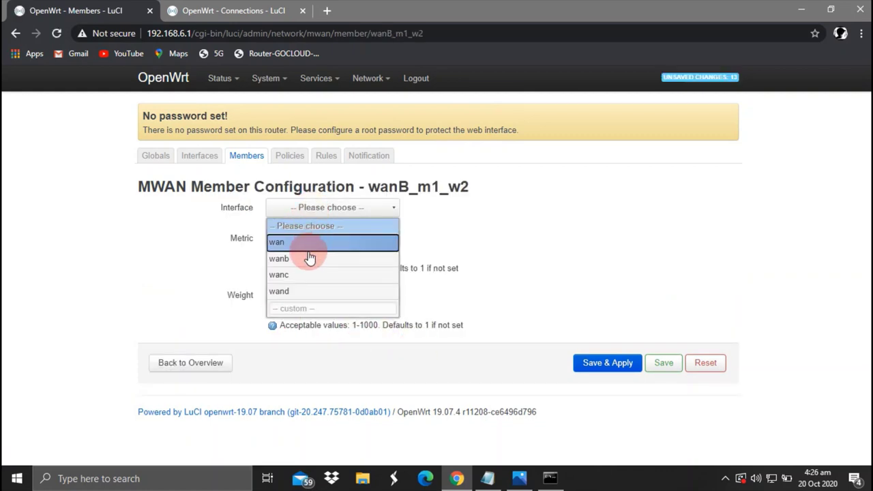
{"action": "left_click", "coordinate": [305, 258]}
{"action": "left_click", "coordinate": [304, 239]}
{"action": "type", "text": "1"}
{"action": "key", "text": "Tab"}
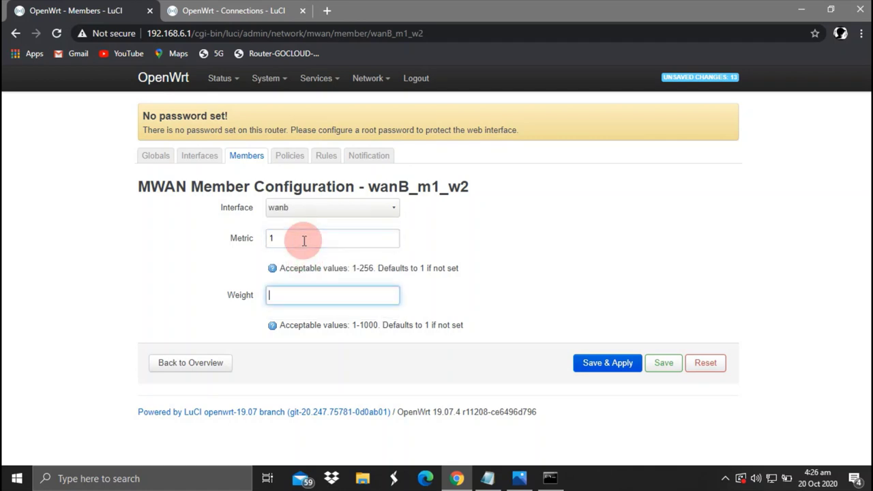
{"action": "left_click", "coordinate": [659, 367]}
{"action": "left_click", "coordinate": [262, 169]}
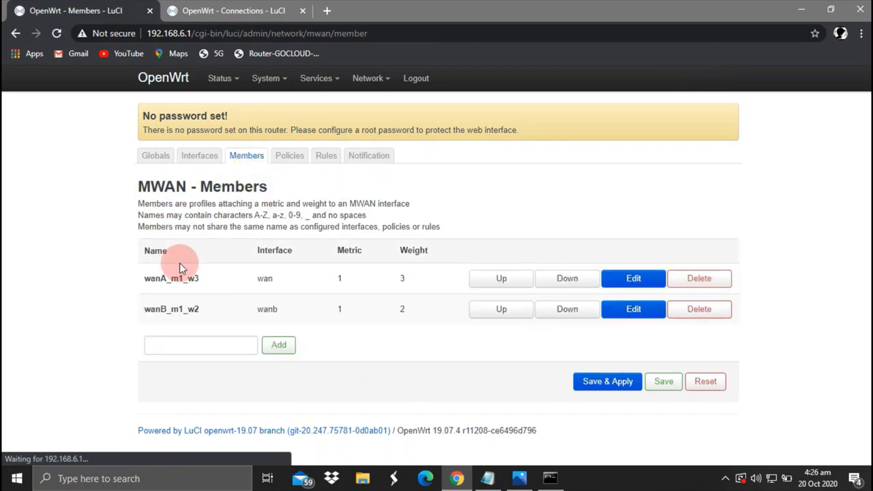
Add member wanC_m1_w3 on interface wanc with metric 1 and weight 3, and save it.
{"action": "left_click", "coordinate": [187, 351]}
{"action": "type", "text": "wanC_m1_w3"}
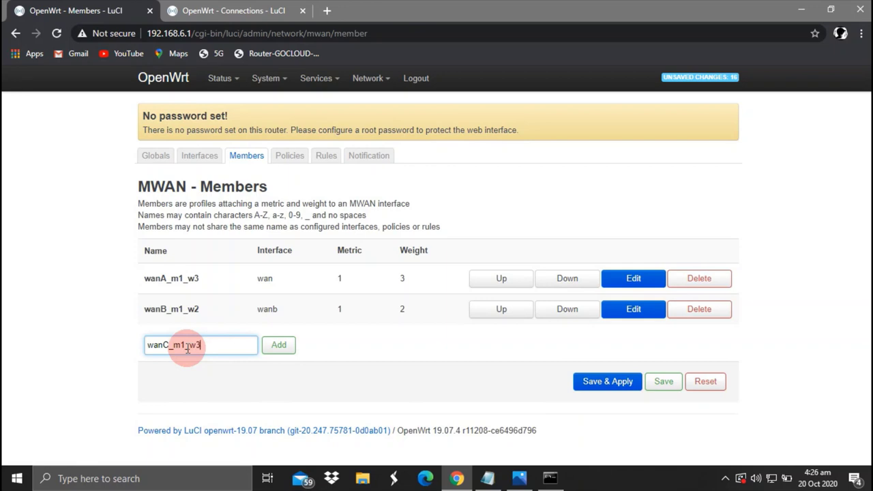
{"action": "left_click", "coordinate": [278, 345]}
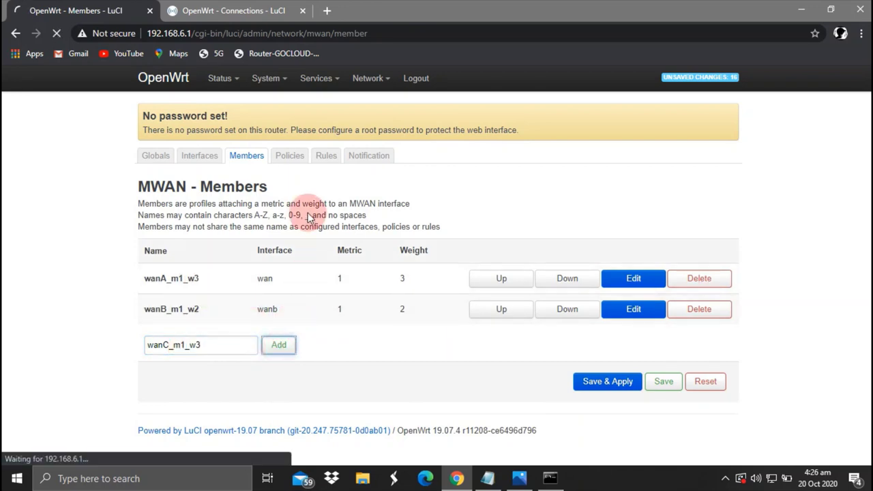
{"action": "left_click", "coordinate": [295, 207]}
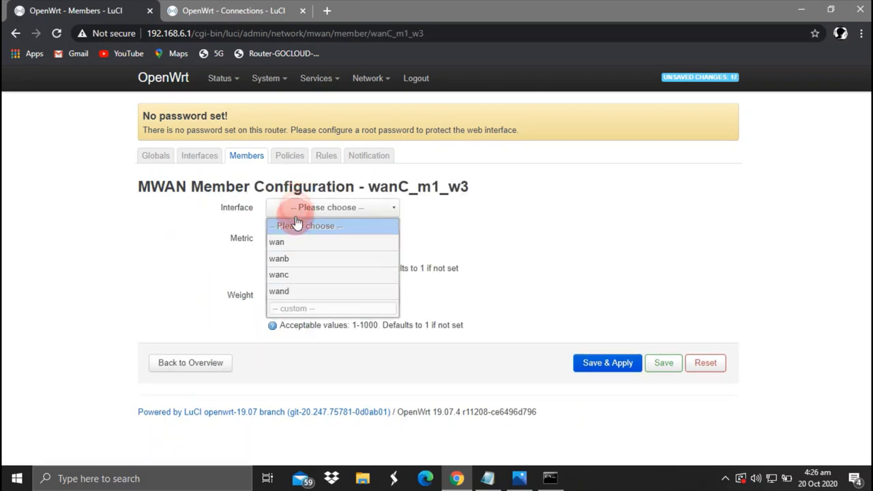
{"action": "left_click", "coordinate": [290, 274]}
{"action": "left_click", "coordinate": [298, 238]}
{"action": "type", "text": "1"}
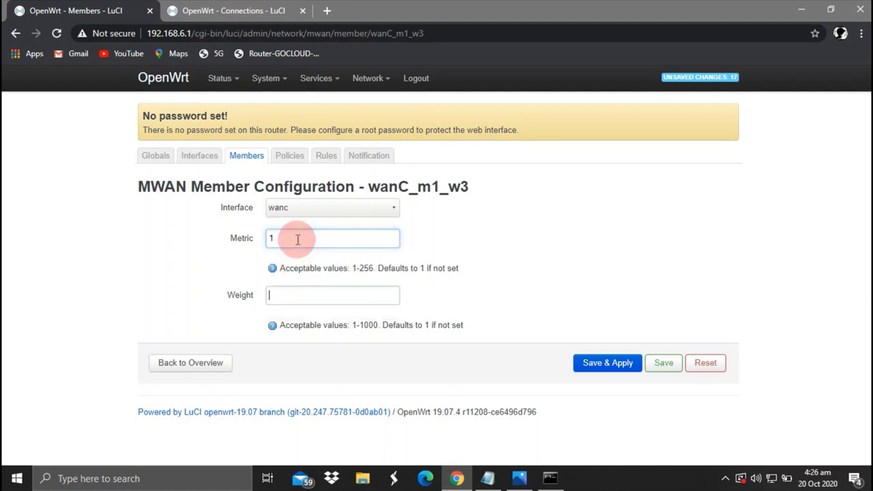
{"action": "type", "text": "3"}
{"action": "left_click", "coordinate": [663, 362]}
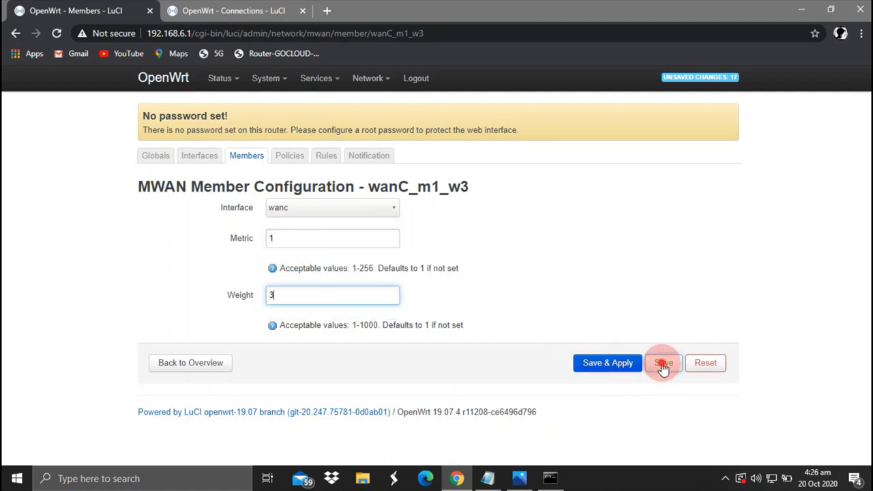
{"action": "left_click", "coordinate": [249, 158]}
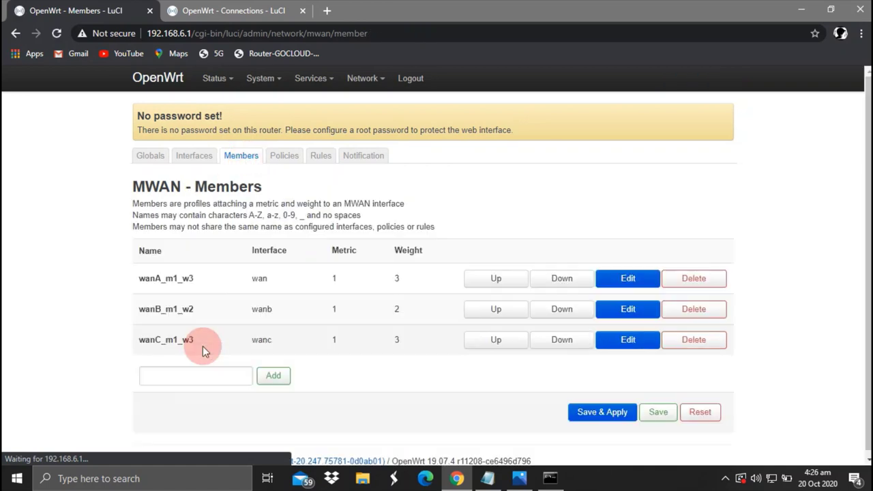
Create a new member named wanD_m1_w2.
{"action": "left_click", "coordinate": [152, 367]}
{"action": "type", "text": "wanD_m1_w3"}
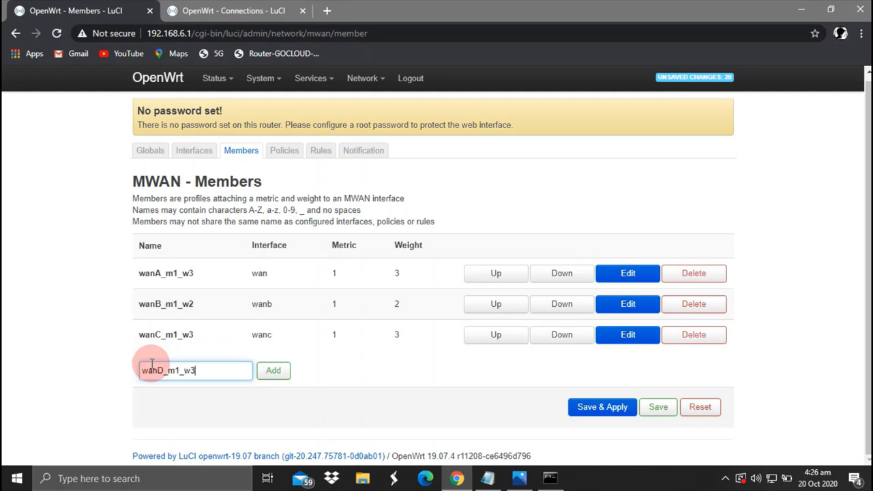
{"action": "key", "text": "BackSpace"}
{"action": "type", "text": "2"}
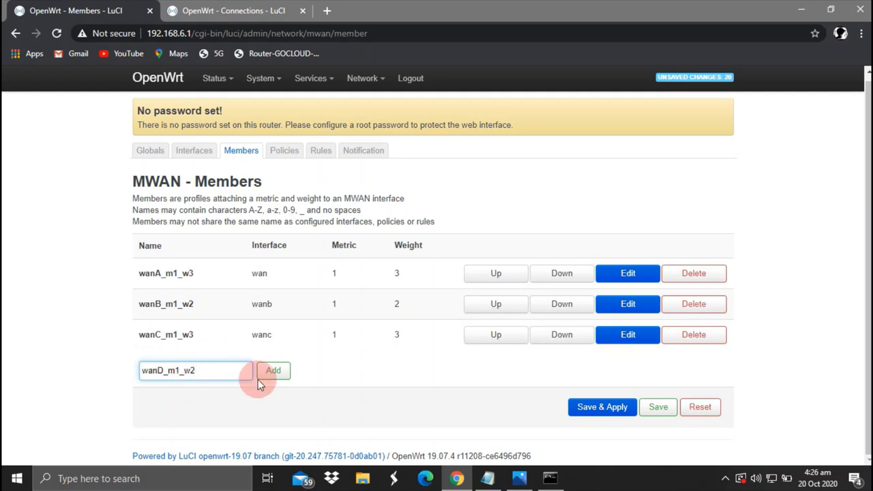
{"action": "left_click", "coordinate": [273, 371]}
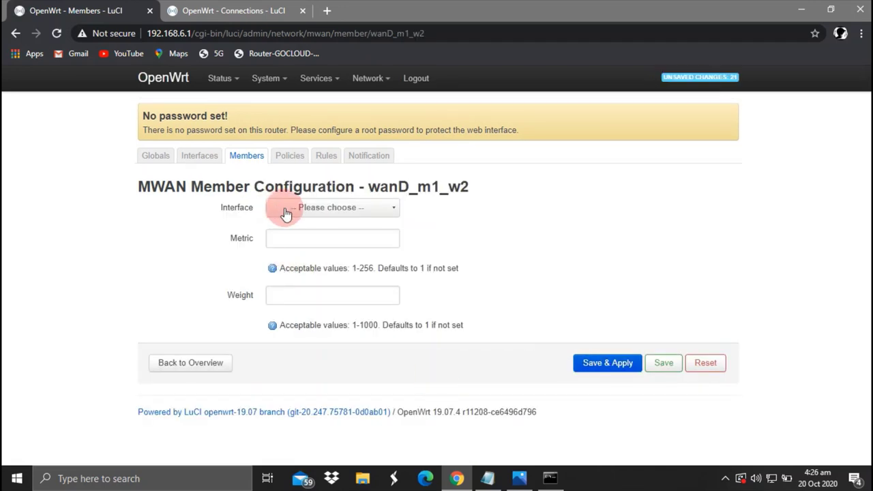
Set wanD_m1_w2 to interface wand, metric 1 and weight 2, and save it.
{"action": "left_click", "coordinate": [307, 208]}
{"action": "left_click", "coordinate": [295, 292]}
{"action": "left_click", "coordinate": [293, 238]}
{"action": "key", "text": "Tab"}
{"action": "type", "text": "w2"}
{"action": "key", "text": "BackSpace"}
{"action": "key", "text": "BackSpace"}
{"action": "type", "text": "2"}
{"action": "left_click", "coordinate": [663, 364]}
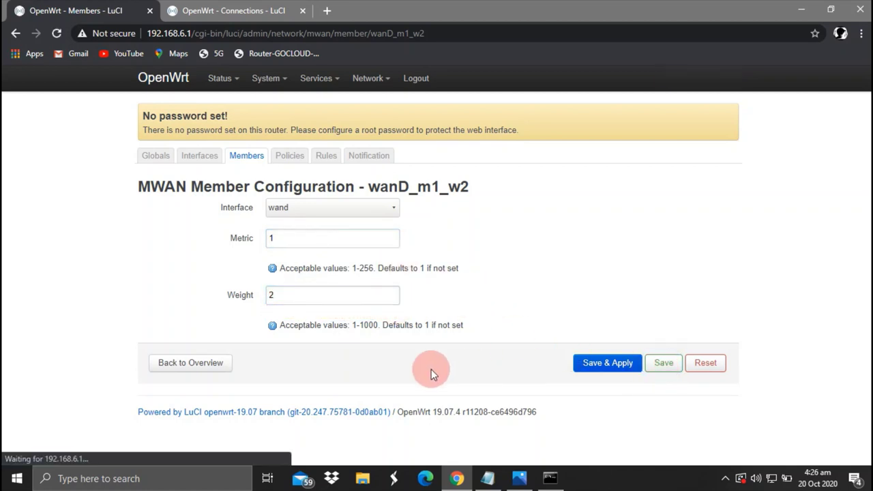
{"action": "left_click", "coordinate": [662, 363]}
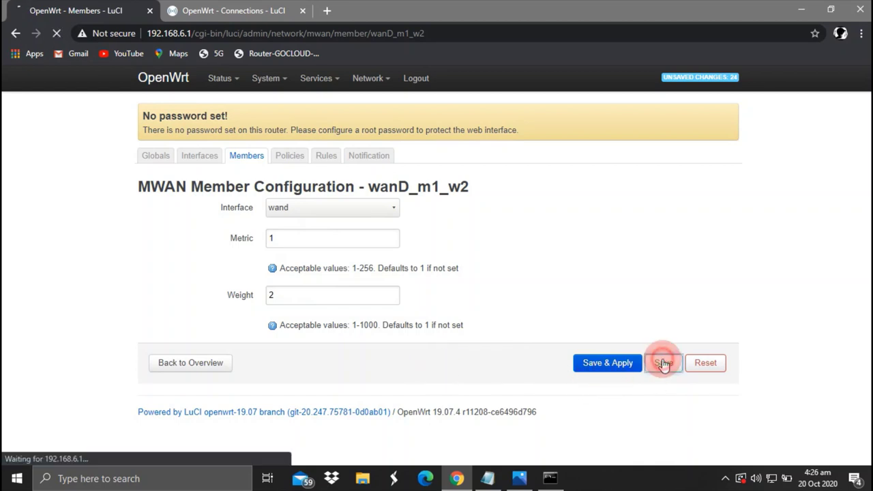
{"action": "left_click", "coordinate": [256, 157]}
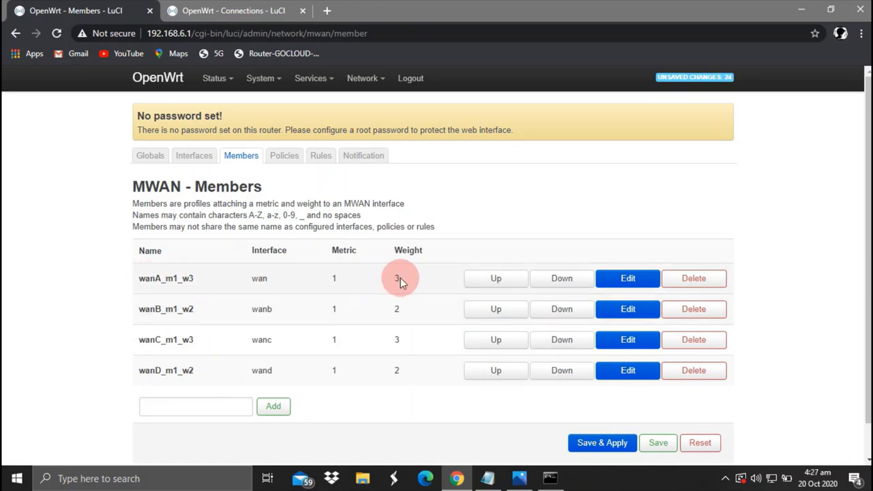
Review the wanA–wanD members' interfaces, metrics and weights, then Save & Apply the configuration.
{"action": "left_click_drag", "start_coordinate": [400, 279], "coordinate": [305, 279]}
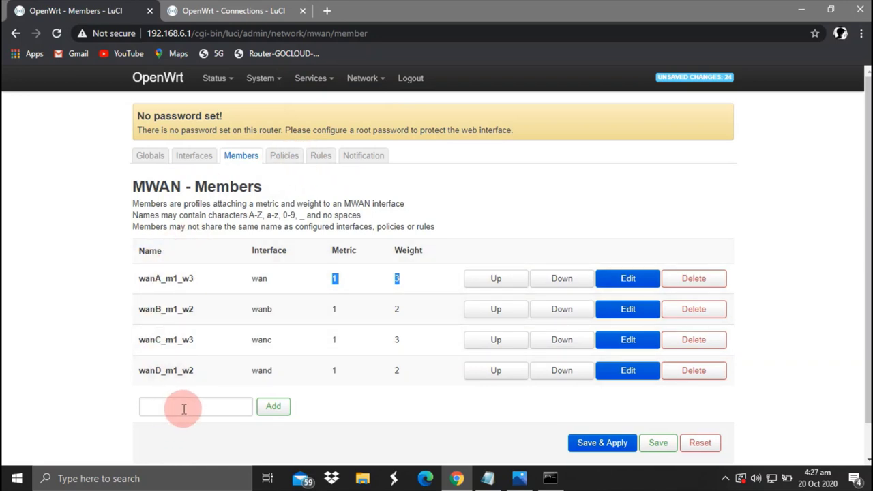
{"action": "left_click", "coordinate": [151, 410]}
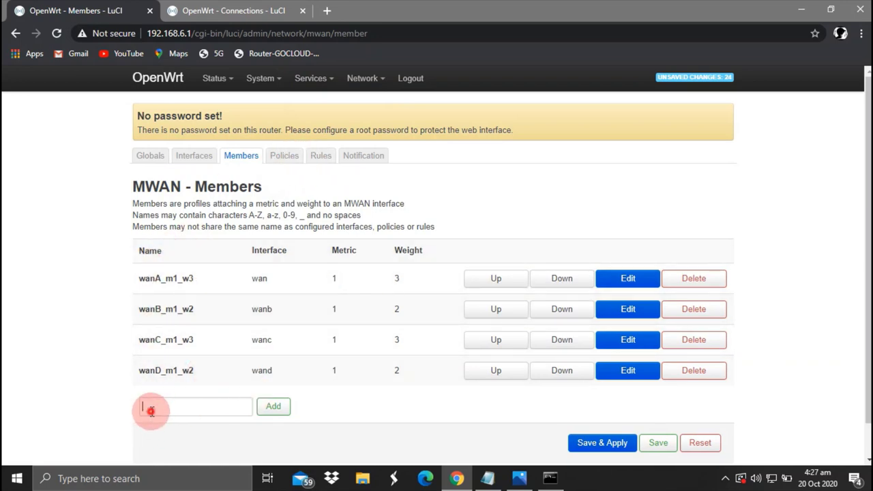
{"action": "scroll", "coordinate": [50, 335], "scroll_direction": "down", "scroll_amount": 1}
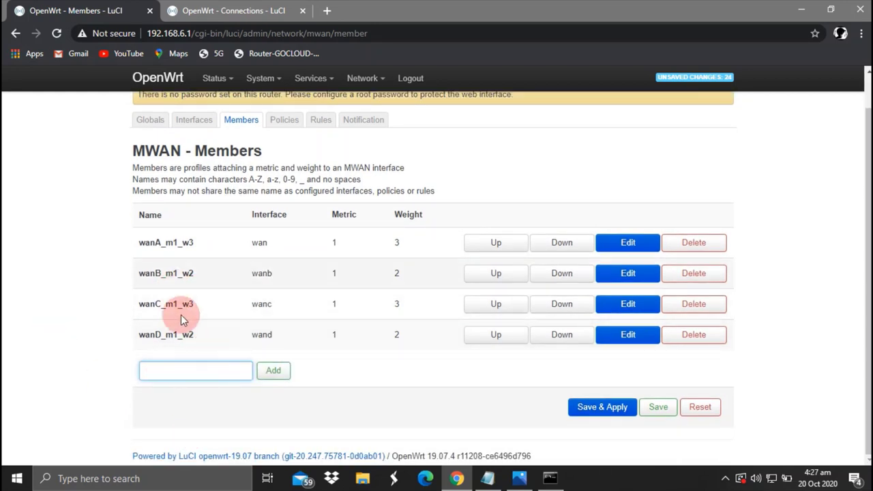
{"action": "scroll", "coordinate": [189, 381], "scroll_direction": "up", "scroll_amount": 1}
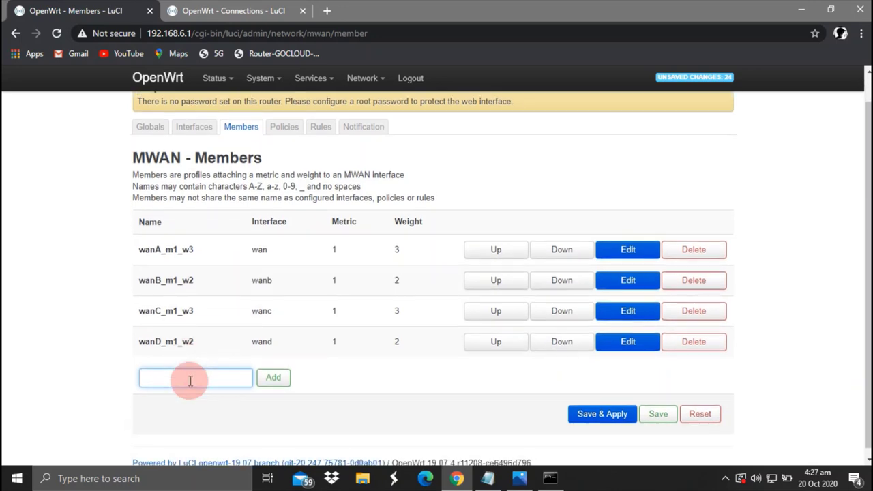
{"action": "left_click", "coordinate": [284, 127]}
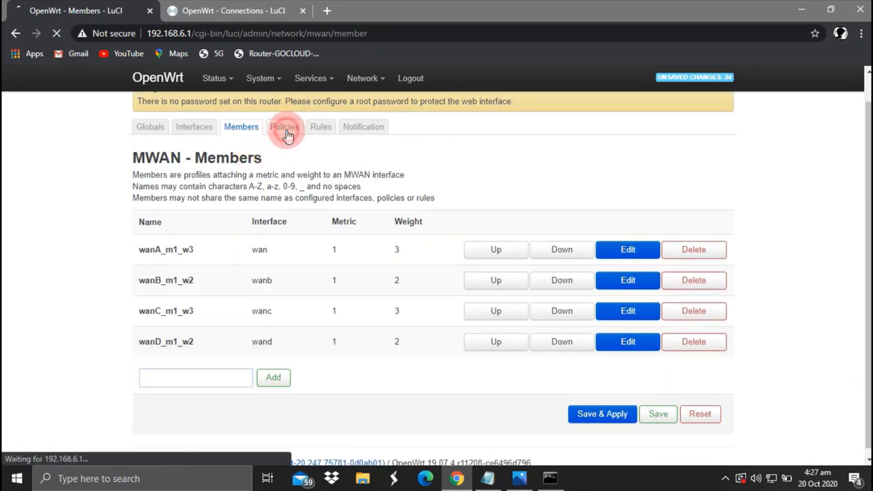
{"action": "left_click", "coordinate": [235, 155]}
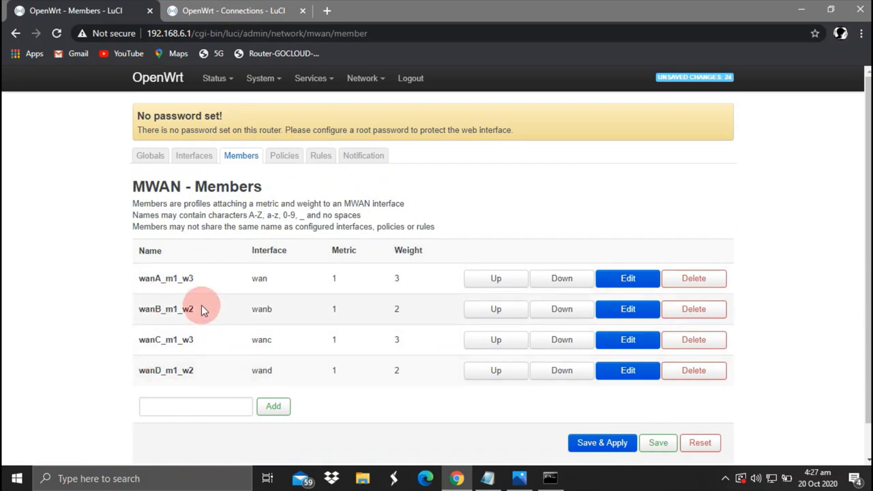
{"action": "left_click_drag", "start_coordinate": [131, 273], "coordinate": [393, 370]}
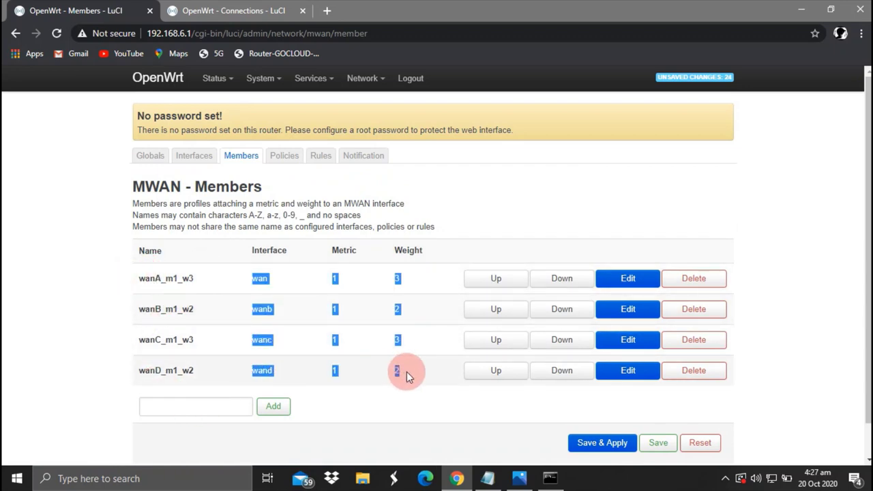
{"action": "left_click", "coordinate": [407, 374]}
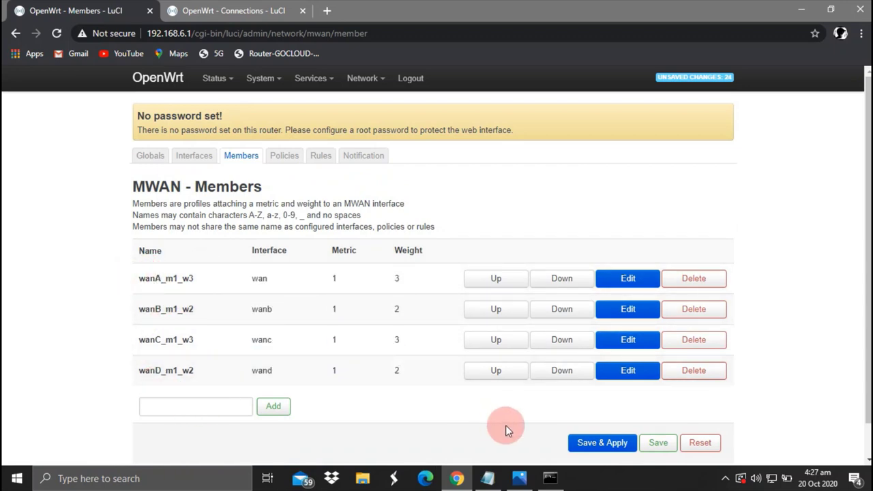
{"action": "left_click", "coordinate": [609, 445]}
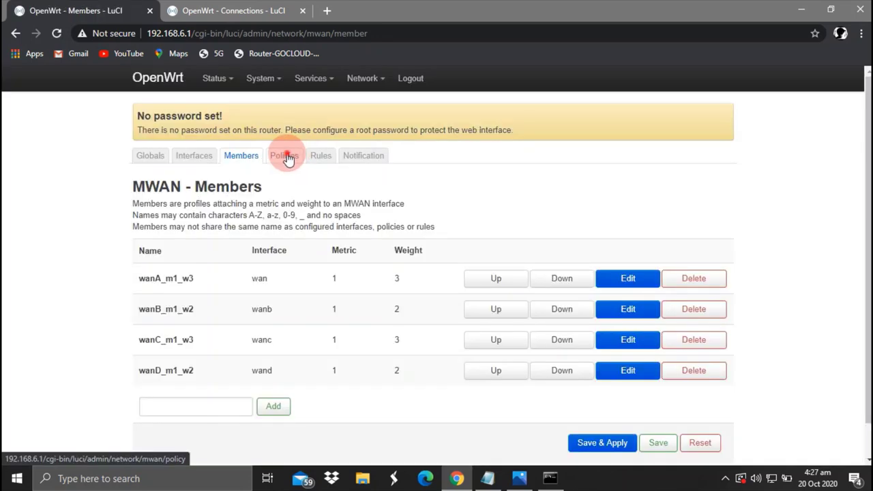
Delete the wan_only, wanb_only, balanced, wan_wanb and wanb_wan policies, leaving the list empty.
{"action": "left_click", "coordinate": [286, 157]}
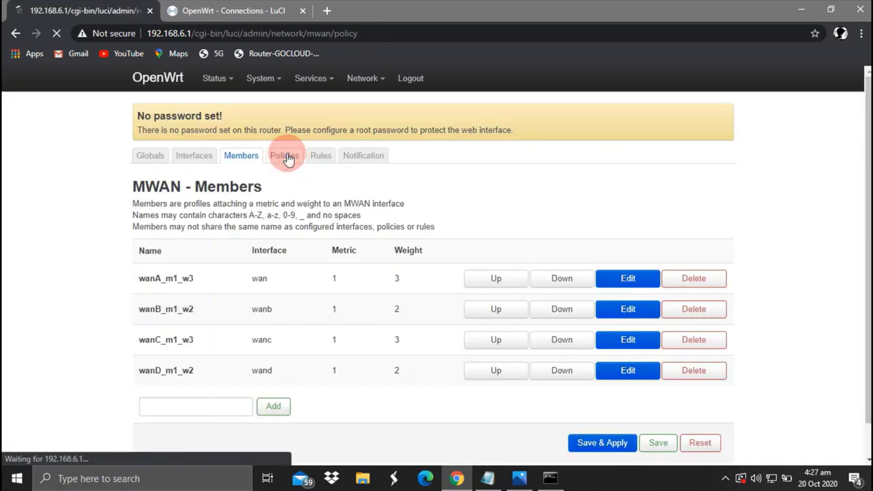
{"action": "scroll", "coordinate": [345, 307], "scroll_direction": "down", "scroll_amount": 2}
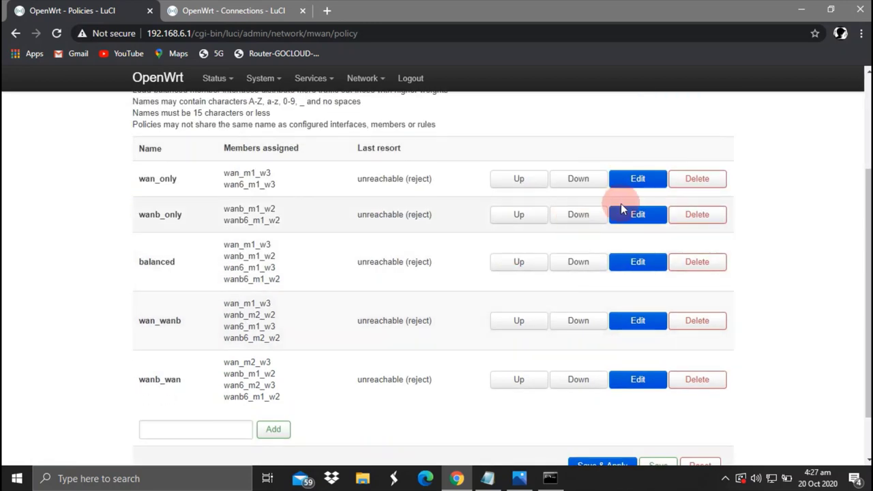
{"action": "left_click", "coordinate": [702, 178]}
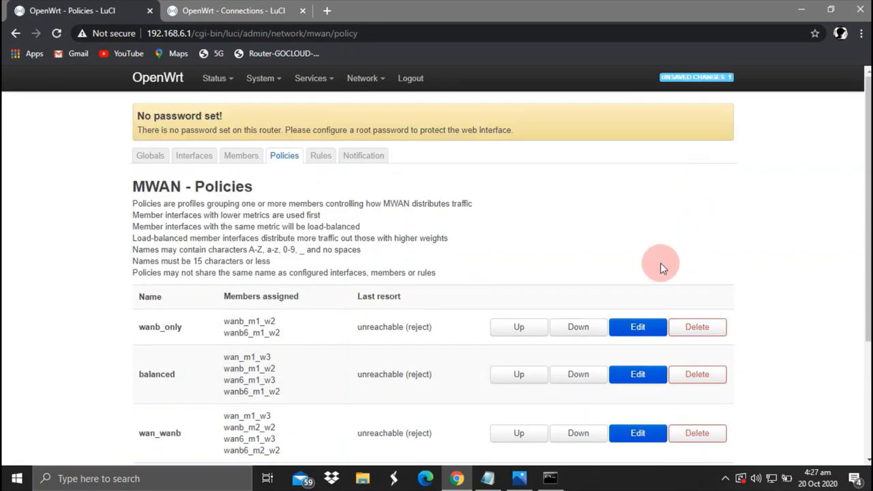
{"action": "left_click", "coordinate": [683, 327]}
{"action": "left_click", "coordinate": [686, 333]}
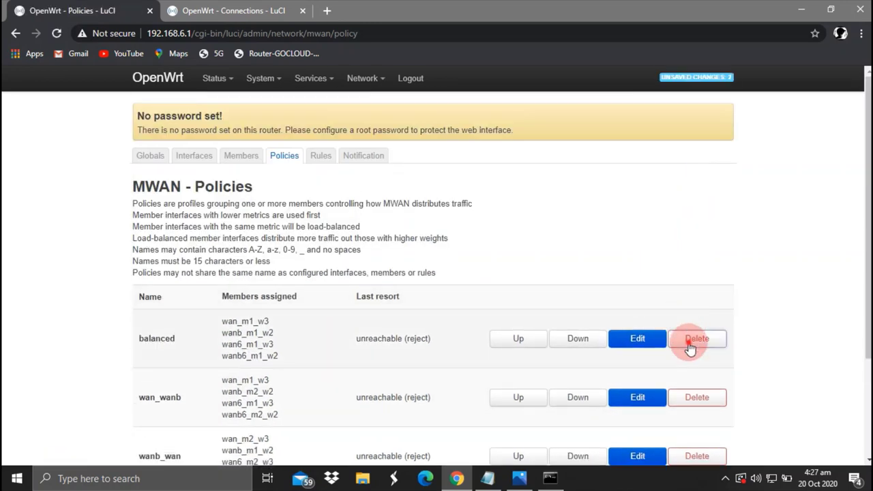
{"action": "left_click", "coordinate": [691, 345]}
{"action": "left_click", "coordinate": [691, 341]}
{"action": "left_click", "coordinate": [217, 367]}
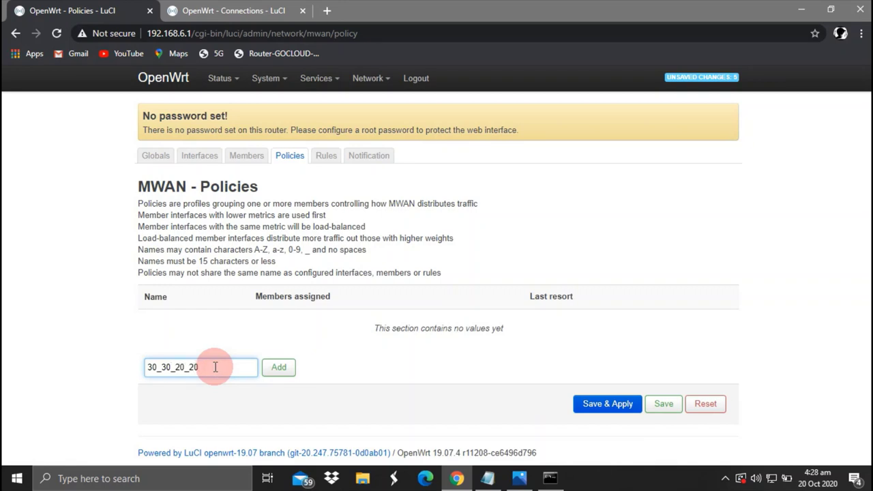
Create a new policy named a30_b20_c30_d20.
{"action": "left_click", "coordinate": [145, 367]}
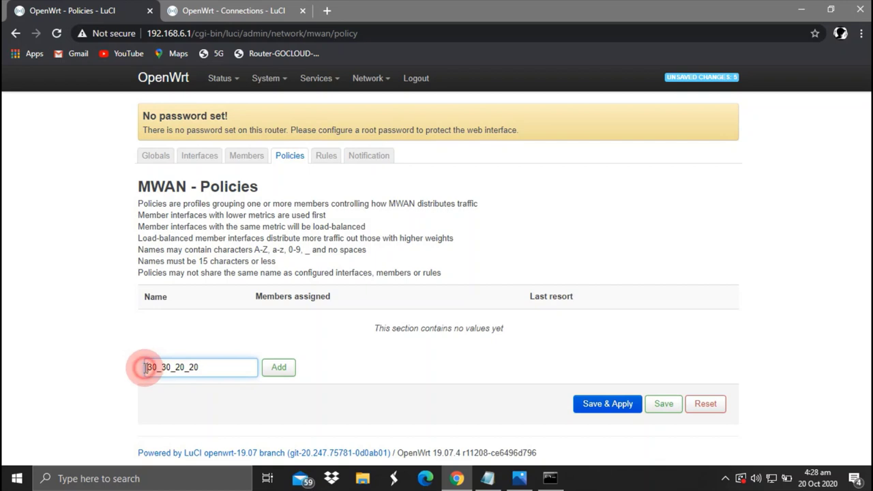
{"action": "type", "text": "a30_"}
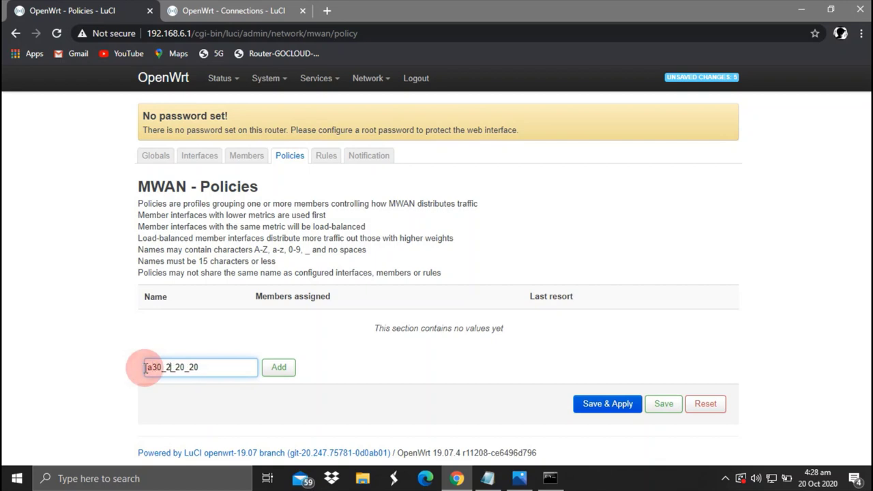
{"action": "type", "text": "b"}
{"action": "key", "text": "Right"}
{"action": "key", "text": "Right"}
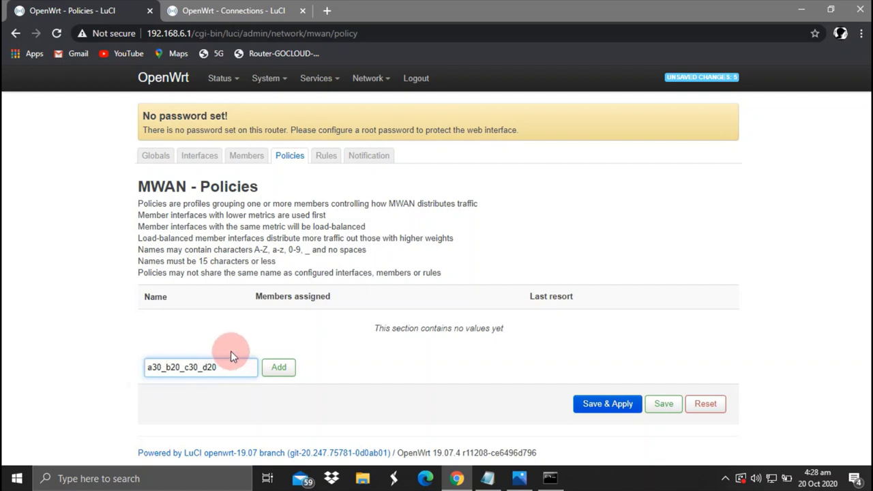
{"action": "left_click", "coordinate": [279, 372]}
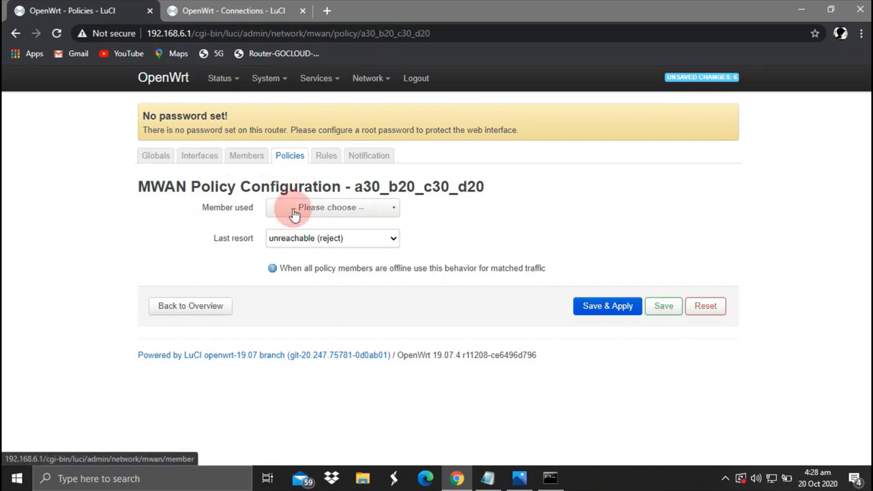
Add members wanA_m1_w3, wanB_m1_w2, wanC_m1_w3 and wanD_m1_w2 to the policy.
{"action": "left_click", "coordinate": [294, 214]}
{"action": "left_click", "coordinate": [305, 240]}
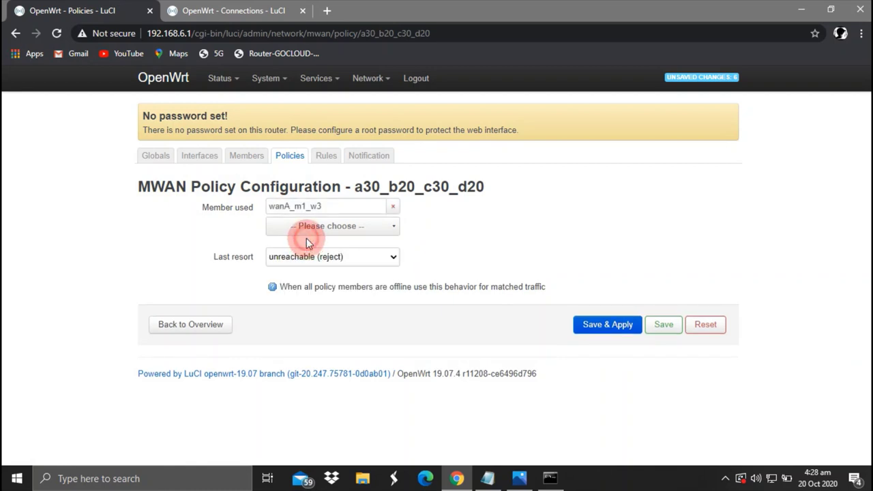
{"action": "left_click", "coordinate": [307, 229]}
{"action": "left_click", "coordinate": [302, 277]}
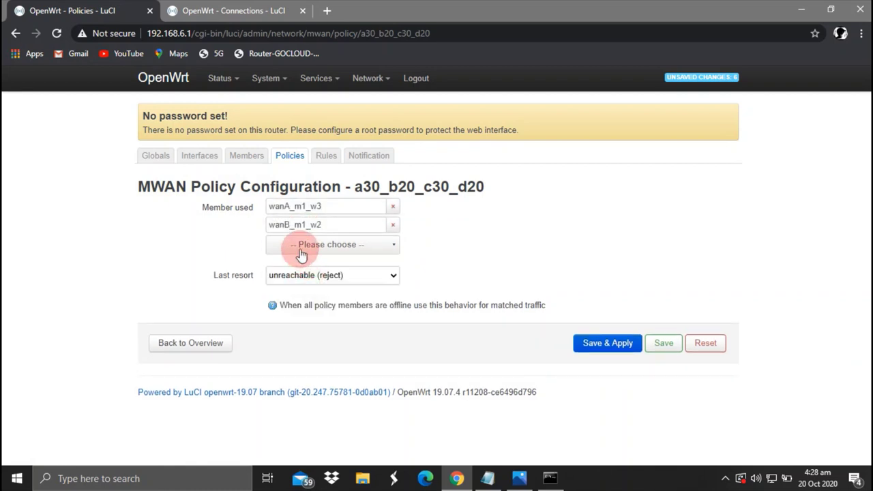
{"action": "left_click", "coordinate": [302, 251]}
{"action": "left_click", "coordinate": [298, 306]}
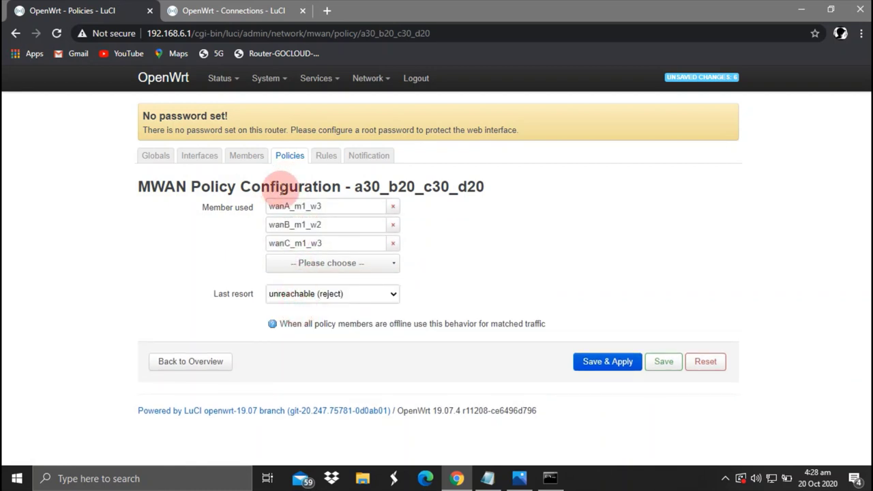
{"action": "left_click", "coordinate": [298, 263]}
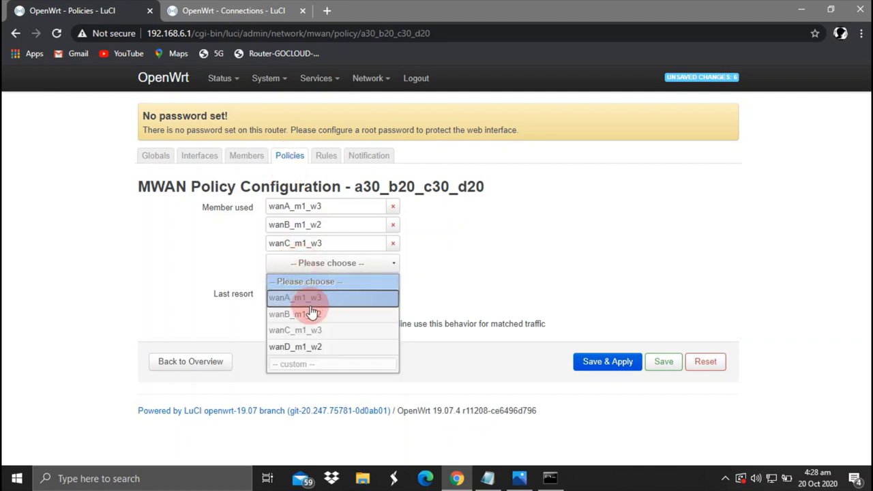
{"action": "left_click", "coordinate": [315, 346]}
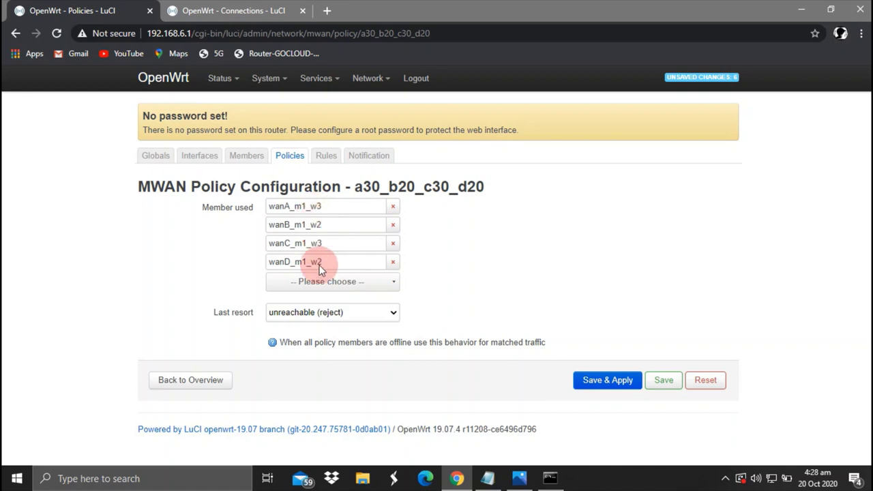
Keep last resort as unreachable (reject), then save and apply the policy.
{"action": "left_click", "coordinate": [297, 316]}
{"action": "left_click", "coordinate": [296, 316]}
{"action": "left_click", "coordinate": [296, 315]}
{"action": "left_click", "coordinate": [296, 316]}
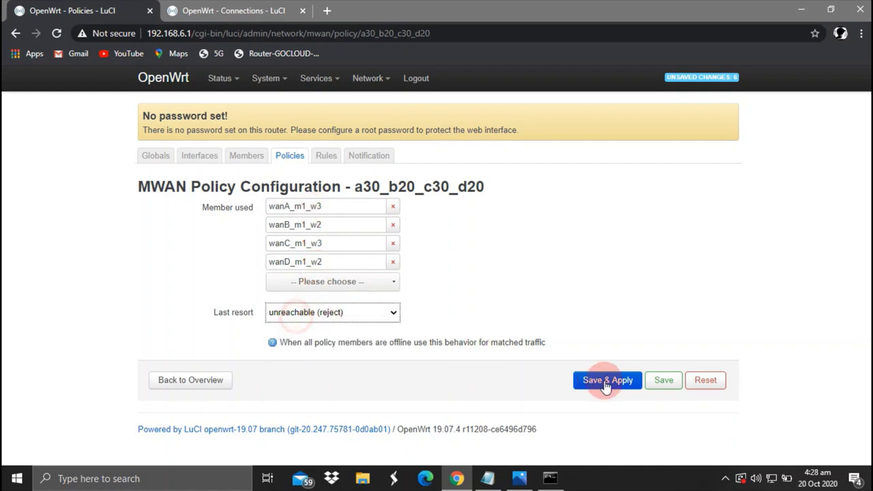
{"action": "left_click", "coordinate": [657, 382]}
{"action": "left_click", "coordinate": [579, 379]}
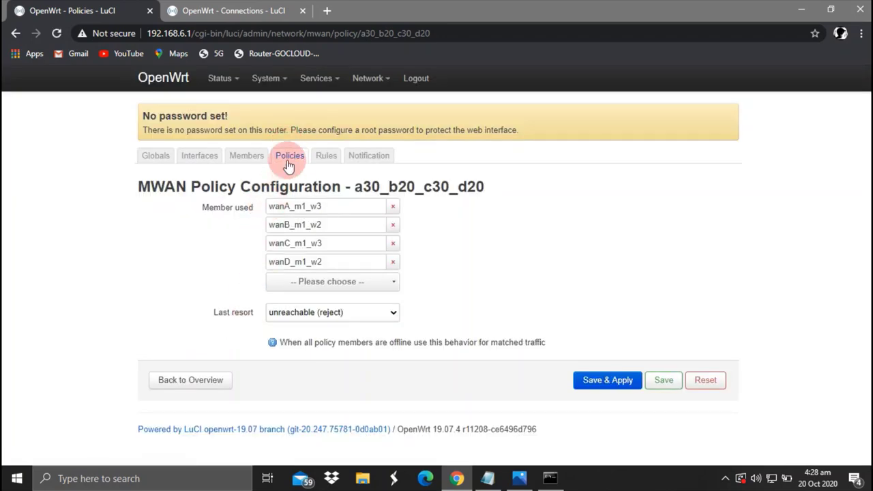
Create a new policy named wanA_only.
{"action": "left_click", "coordinate": [290, 164]}
{"action": "left_click", "coordinate": [180, 389]}
{"action": "type", "text": "wanA"}
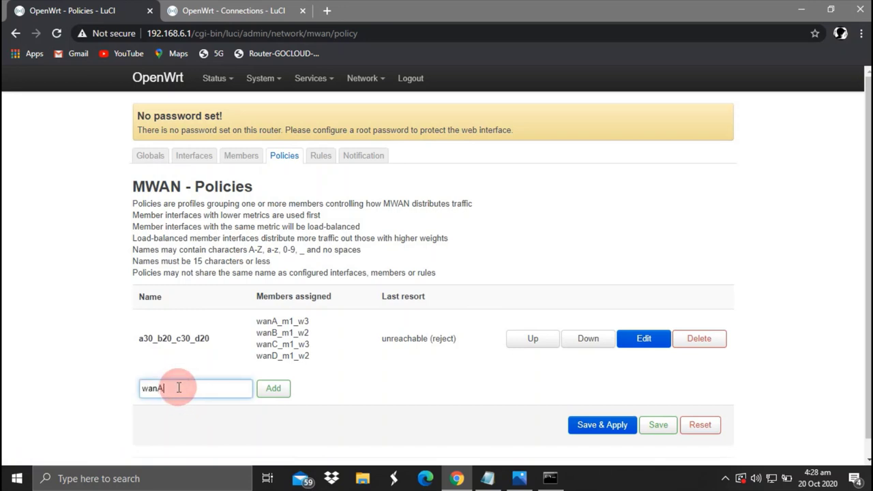
{"action": "type", "text": "_only"}
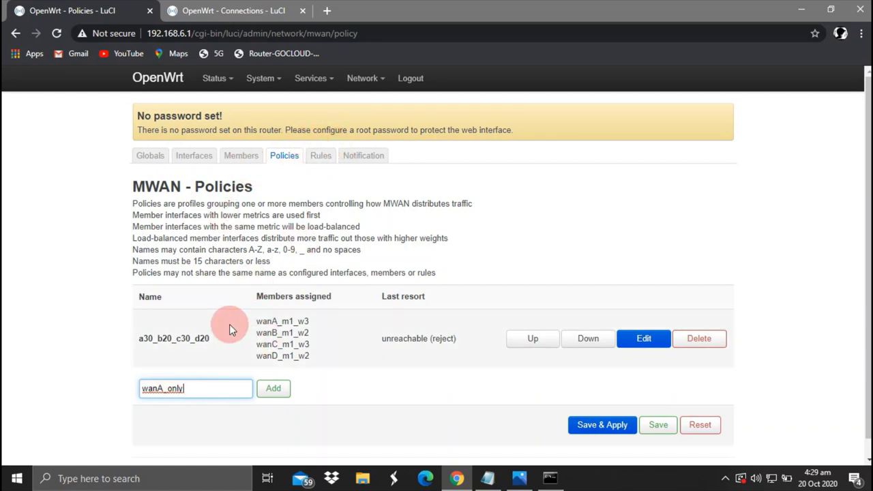
{"action": "left_click", "coordinate": [268, 396]}
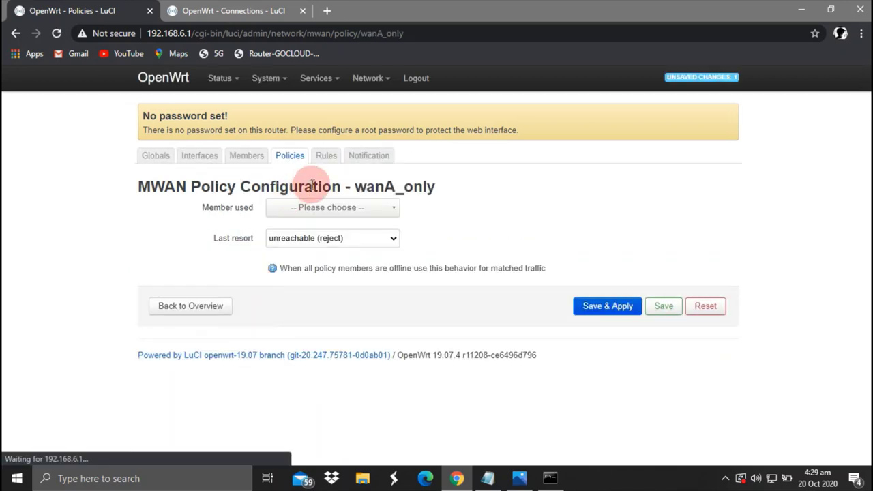
Give wanA_only the single member wanA_m1_w3, then save and apply the changes.
{"action": "left_click", "coordinate": [311, 208]}
{"action": "left_click", "coordinate": [311, 241]}
{"action": "left_click", "coordinate": [662, 325]}
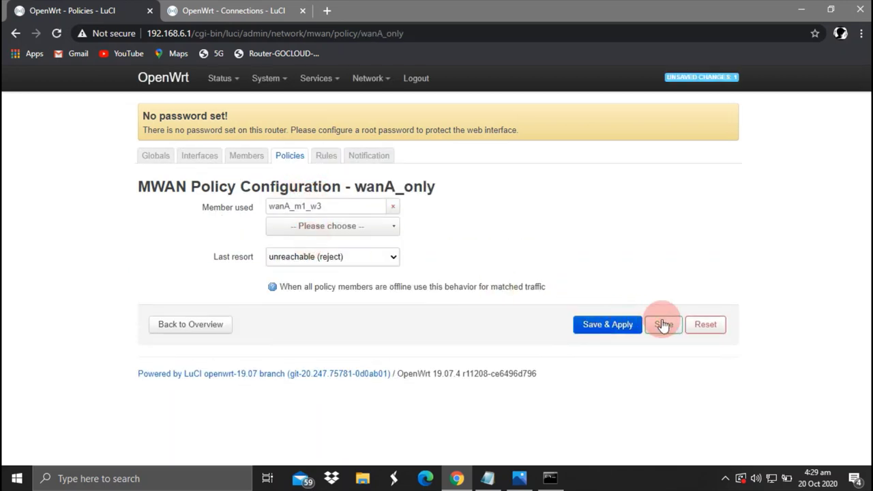
{"action": "left_click", "coordinate": [596, 333]}
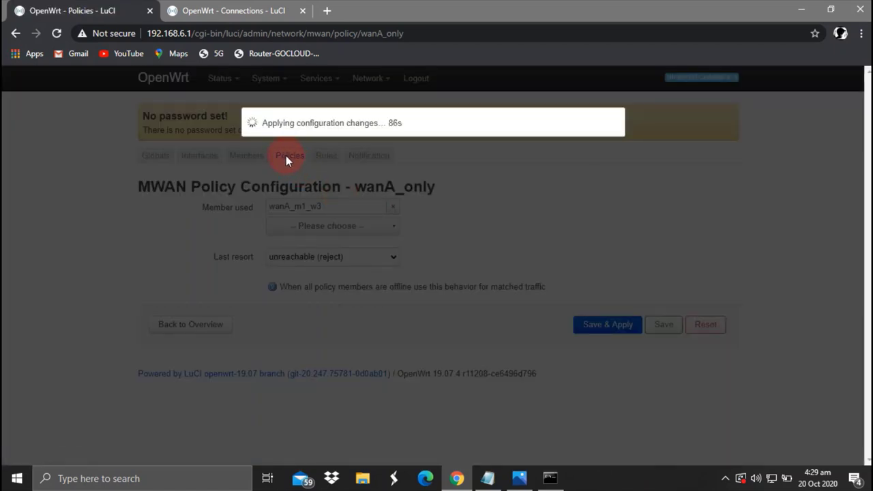
{"action": "left_click", "coordinate": [285, 157]}
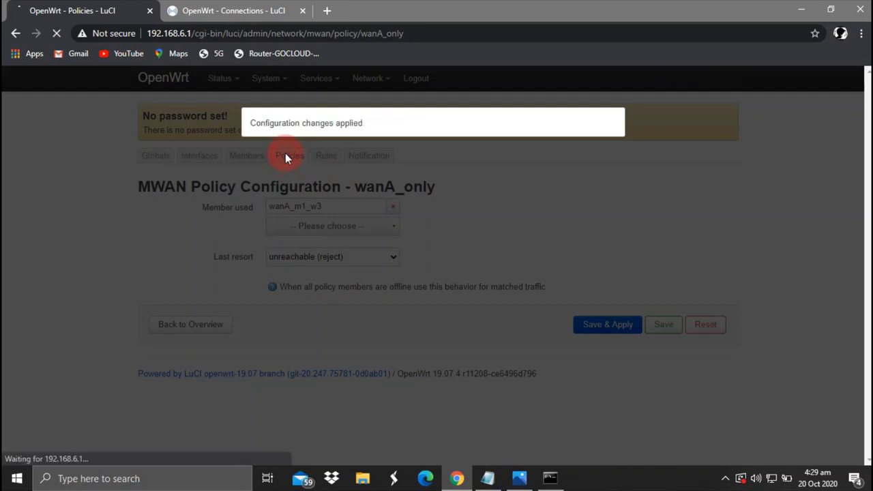
{"action": "left_click", "coordinate": [299, 160]}
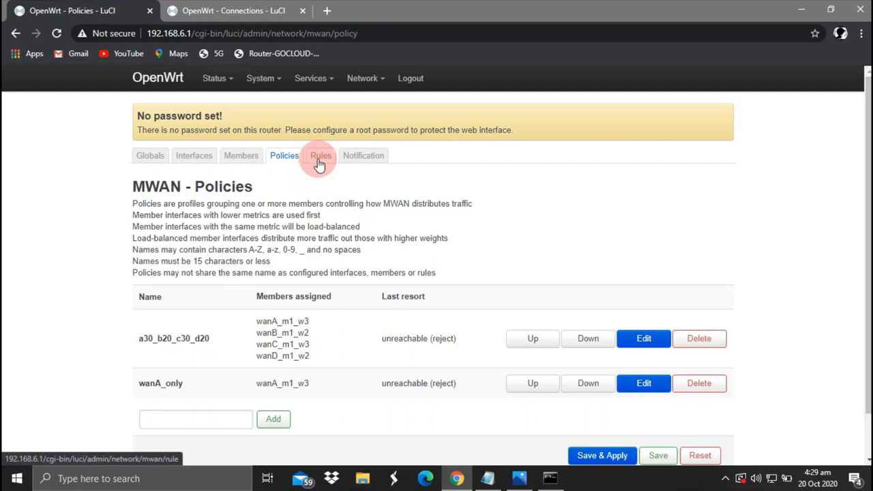
Delete the default_rule_v6 and https rules and apply the change.
{"action": "left_click", "coordinate": [320, 156]}
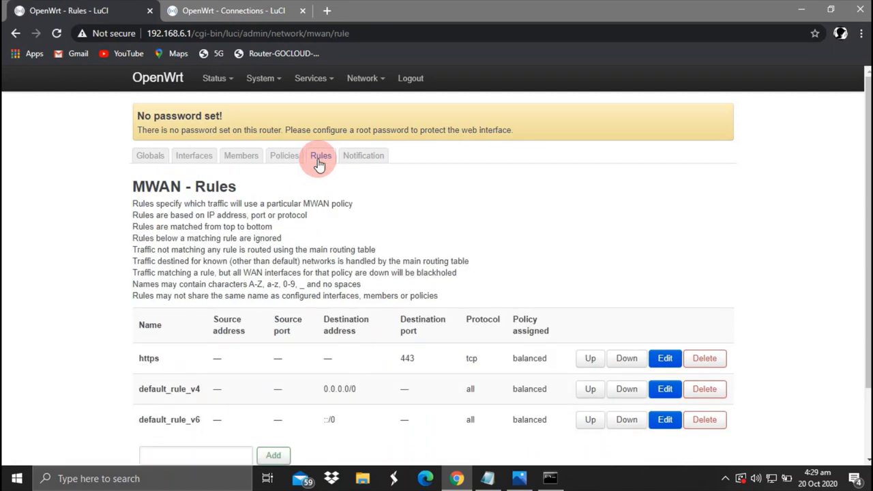
{"action": "scroll", "coordinate": [319, 164], "scroll_direction": "down", "scroll_amount": 1}
{"action": "scroll", "coordinate": [319, 163], "scroll_direction": "down", "scroll_amount": 1}
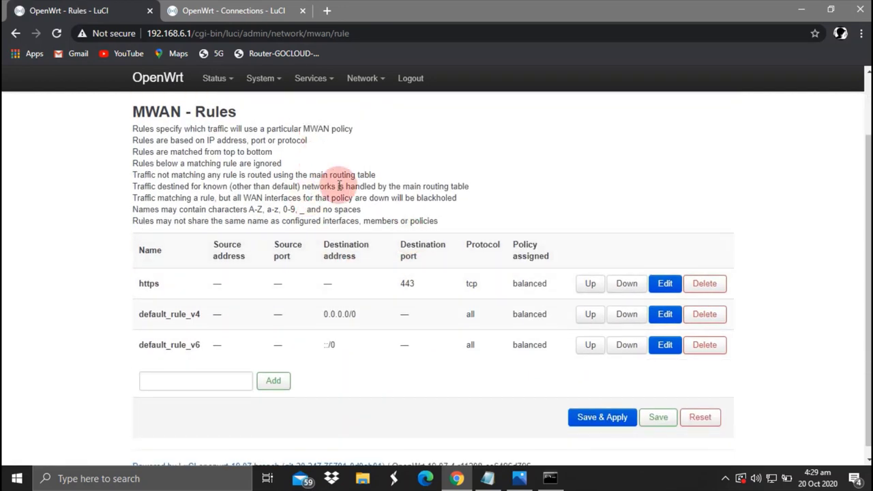
{"action": "scroll", "coordinate": [338, 185], "scroll_direction": "up", "scroll_amount": 1}
{"action": "scroll", "coordinate": [338, 185], "scroll_direction": "down", "scroll_amount": 1}
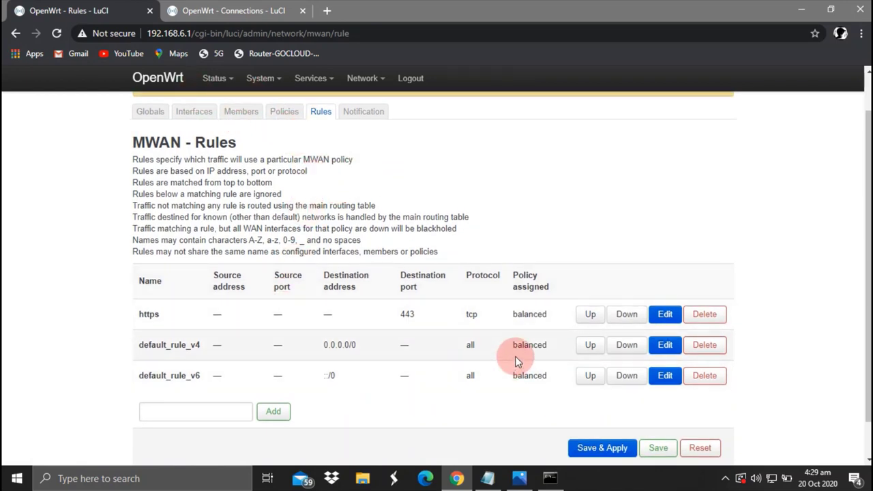
{"action": "left_click", "coordinate": [704, 377]}
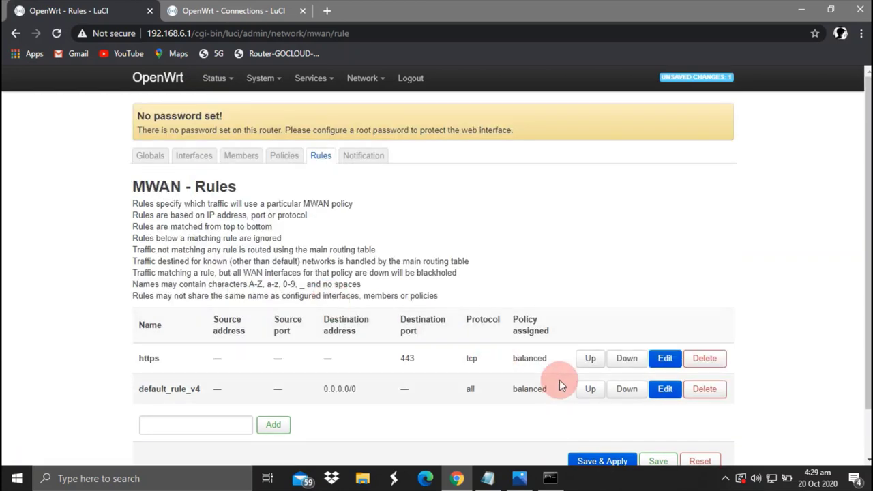
{"action": "left_click", "coordinate": [705, 367]}
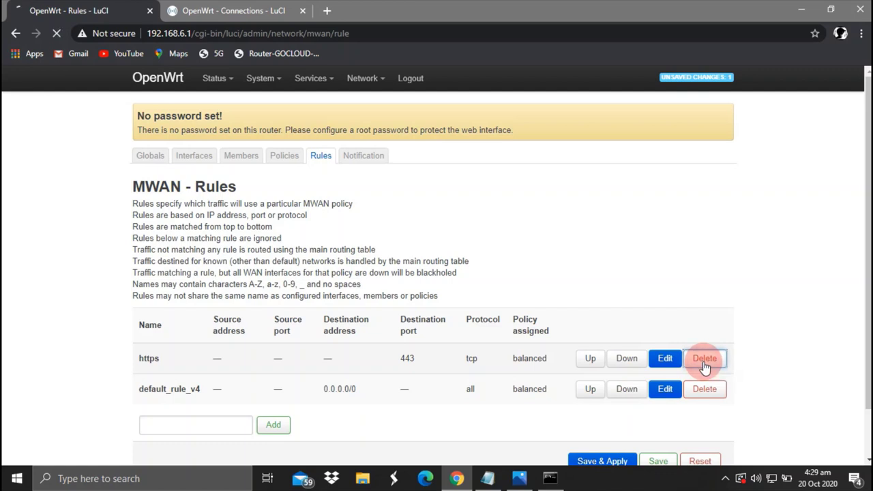
{"action": "left_click", "coordinate": [612, 436]}
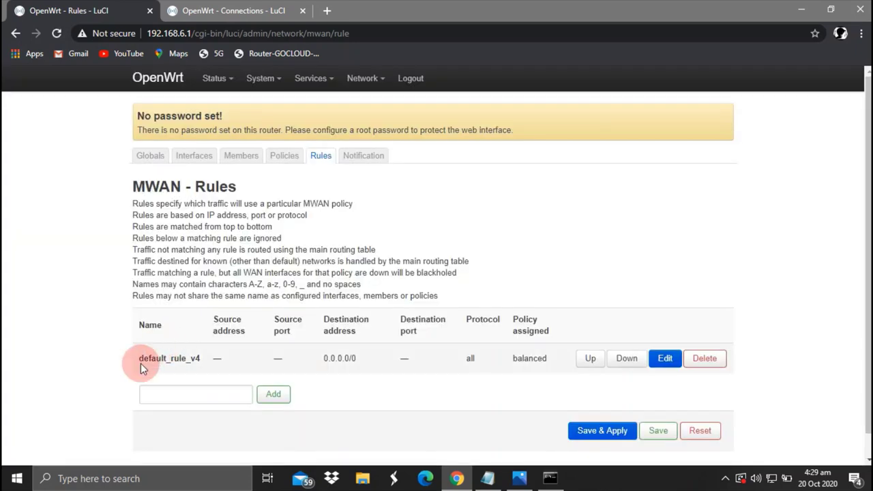
Open default_rule_v4 (destination 0.0.0.0/0, protocol all) for editing.
{"action": "left_click_drag", "start_coordinate": [140, 363], "coordinate": [357, 361]}
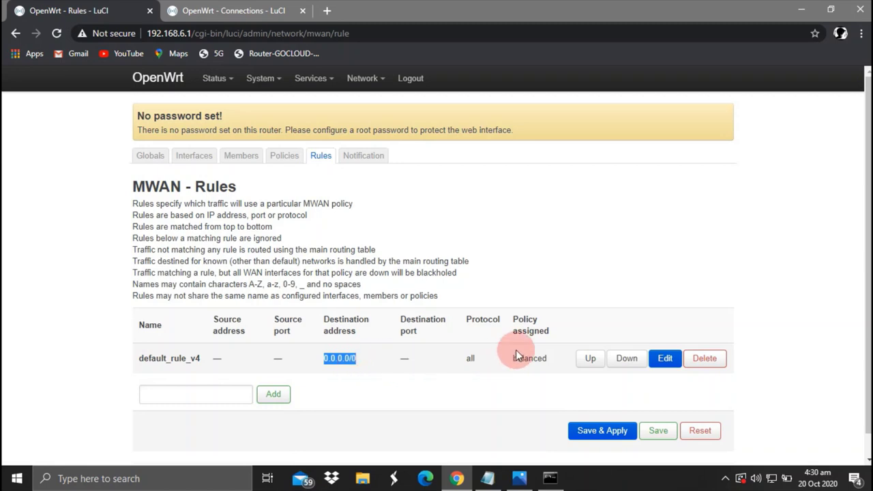
{"action": "left_click_drag", "start_coordinate": [550, 334], "coordinate": [513, 318]}
{"action": "left_click_drag", "start_coordinate": [515, 358], "coordinate": [534, 359]}
{"action": "left_click", "coordinate": [286, 152]}
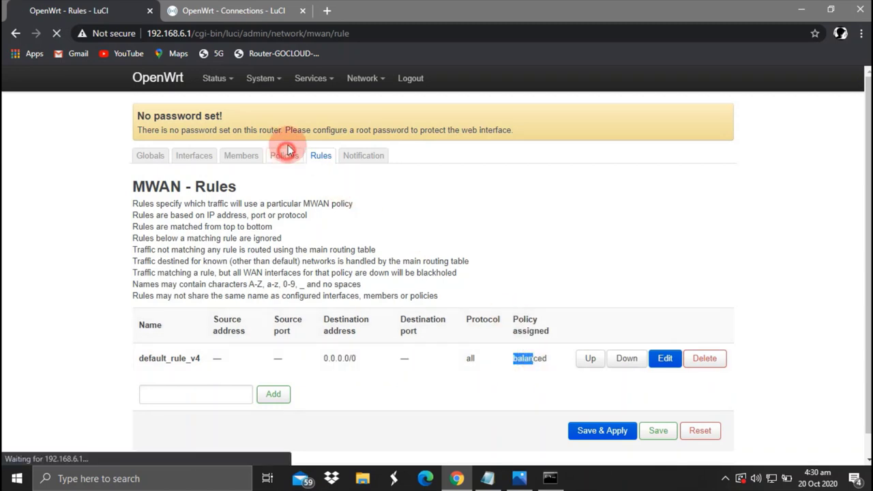
{"action": "left_click", "coordinate": [321, 156]}
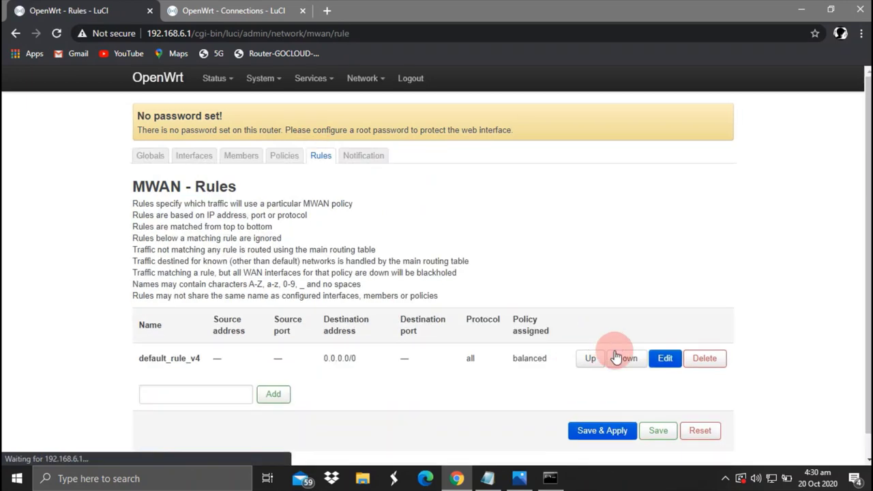
{"action": "left_click", "coordinate": [660, 358]}
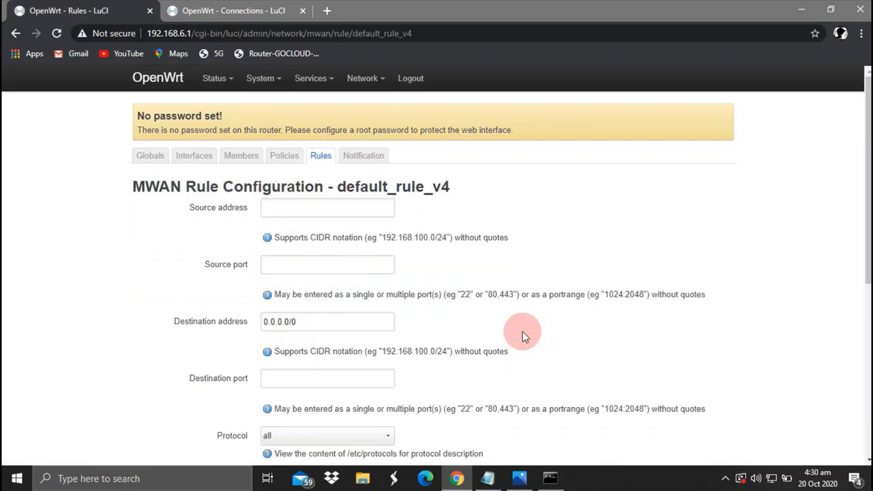
Set default_rule_v4's assigned policy to a30_b20_c30_d20.
{"action": "scroll", "coordinate": [523, 332], "scroll_direction": "down", "scroll_amount": 5}
{"action": "left_click", "coordinate": [302, 380]}
{"action": "left_click", "coordinate": [290, 250]}
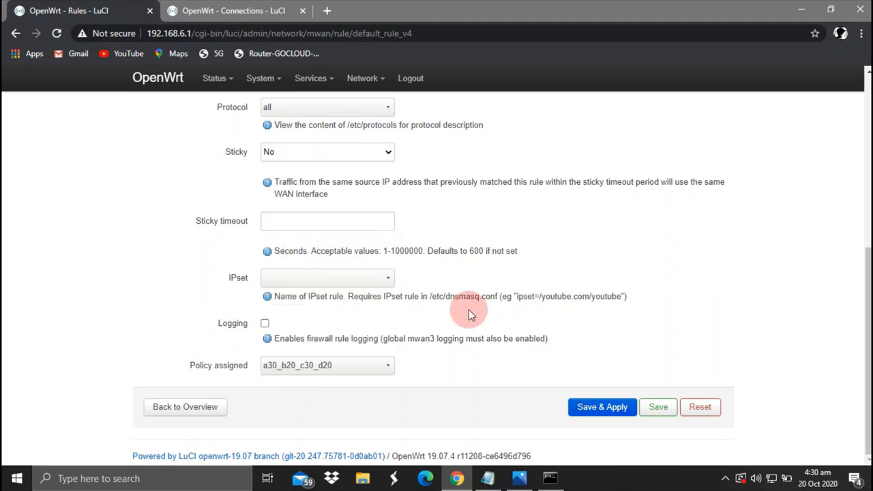
{"action": "scroll", "coordinate": [468, 314], "scroll_direction": "up", "scroll_amount": 2}
{"action": "scroll", "coordinate": [435, 249], "scroll_direction": "down", "scroll_amount": 1}
{"action": "scroll", "coordinate": [435, 250], "scroll_direction": "down", "scroll_amount": 2}
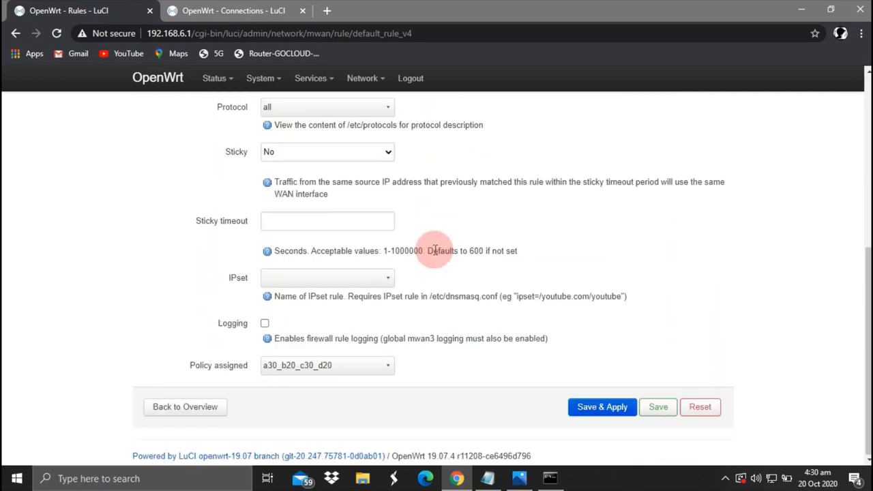
{"action": "scroll", "coordinate": [523, 230], "scroll_direction": "up", "scroll_amount": 5}
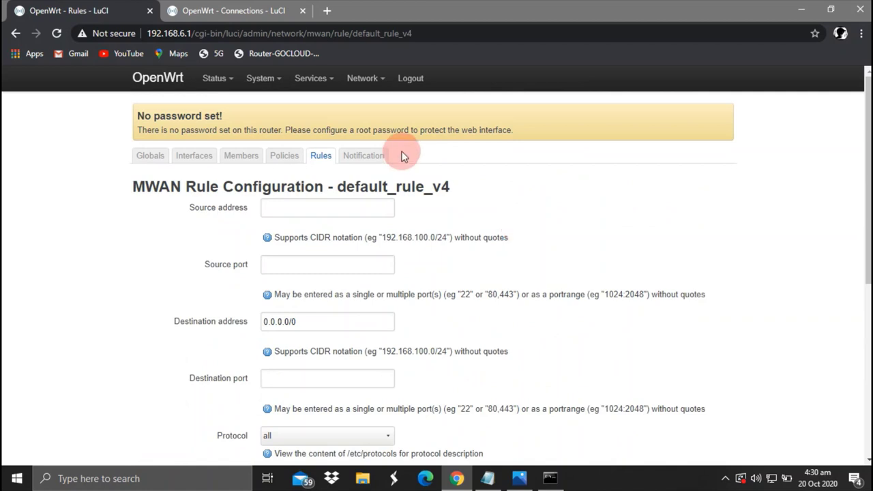
{"action": "left_click_drag", "start_coordinate": [478, 188], "coordinate": [385, 212]}
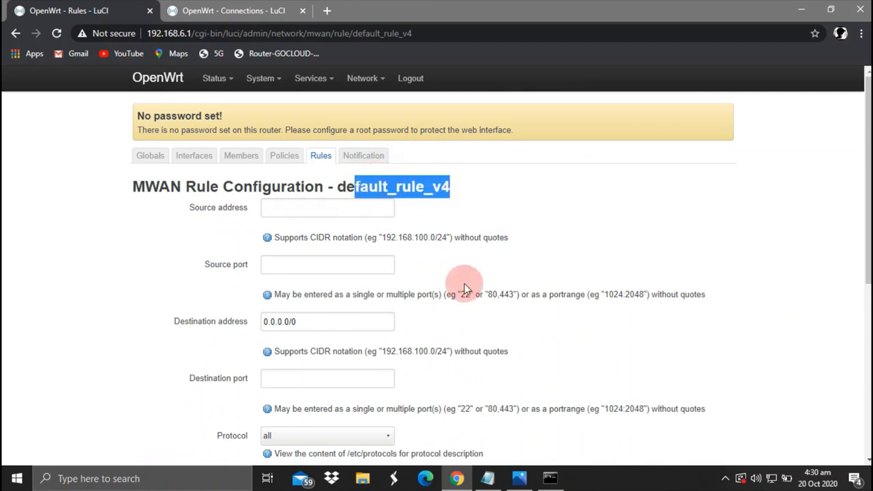
Confirm the 0.0.0.0/0 destination and a30_b20_c30_d20 policy, then save and apply the rule.
{"action": "triple_click", "coordinate": [304, 320]}
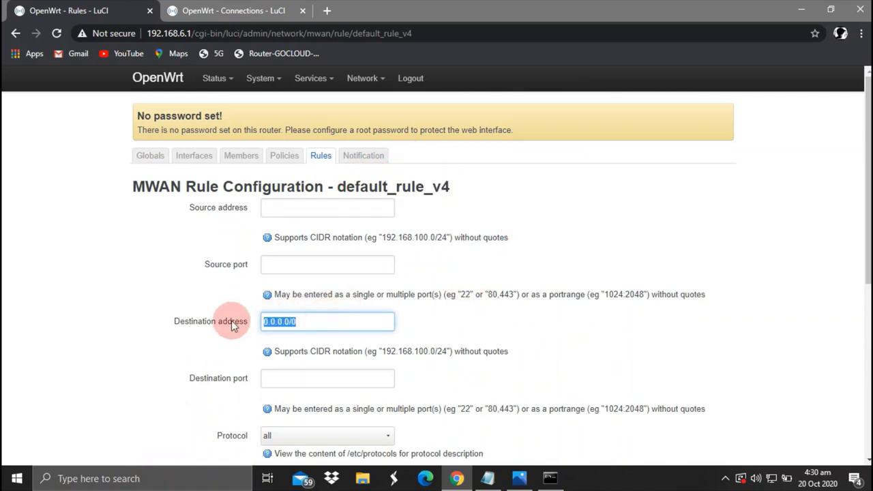
{"action": "scroll", "coordinate": [231, 323], "scroll_direction": "down", "scroll_amount": 5}
{"action": "left_click", "coordinate": [273, 364]}
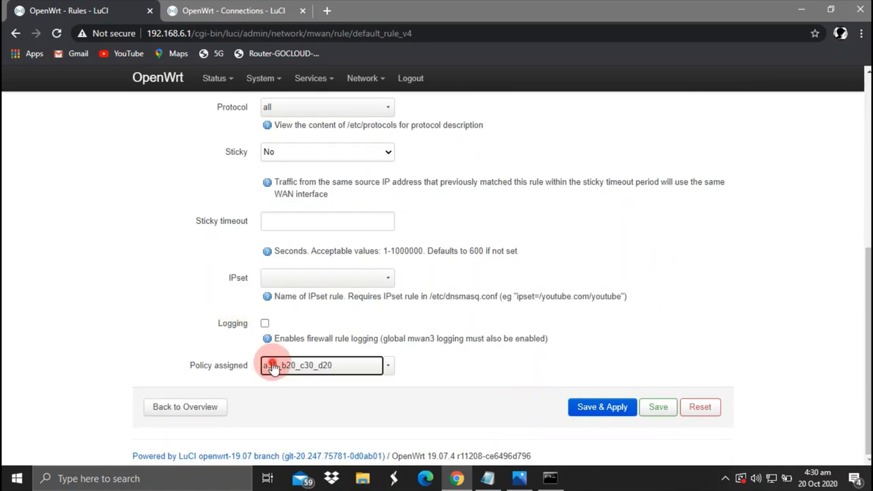
{"action": "left_click", "coordinate": [273, 369]}
{"action": "left_click", "coordinate": [618, 409]}
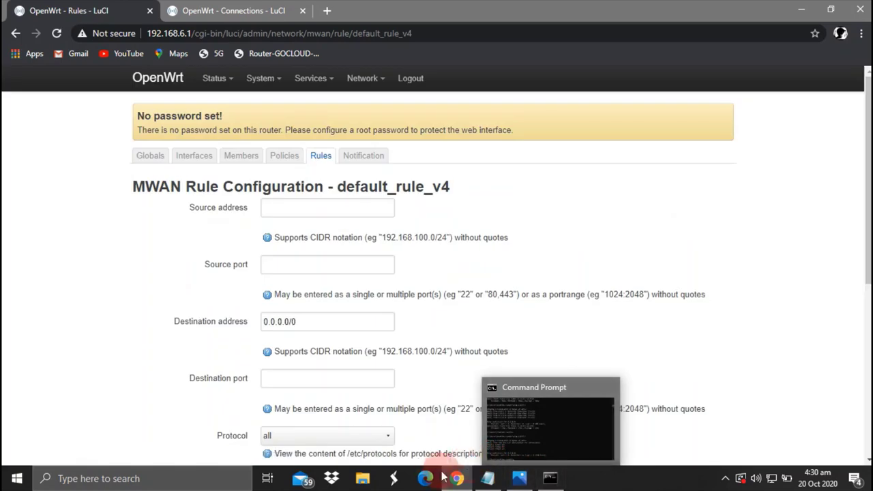
Check that the Rules list shows default_rule_v4 using policy a30_b20_c30_d20.
{"action": "left_click", "coordinate": [321, 157]}
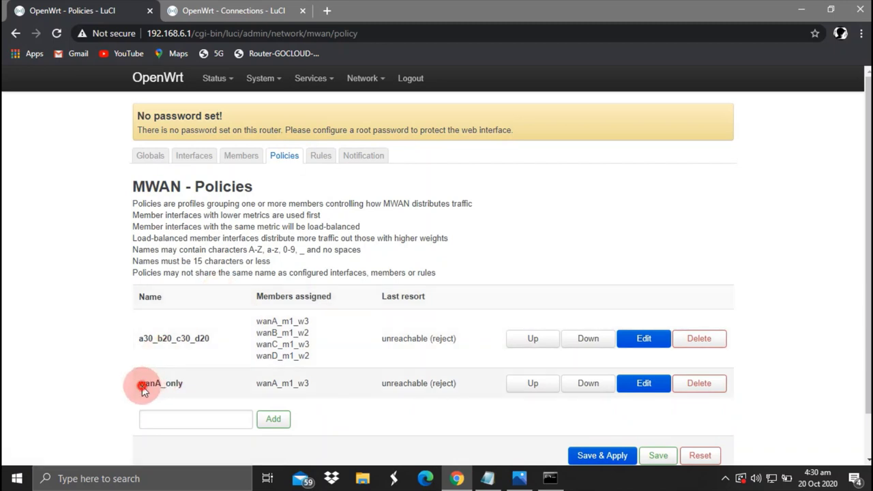
{"action": "left_click_drag", "start_coordinate": [254, 384], "coordinate": [322, 395]}
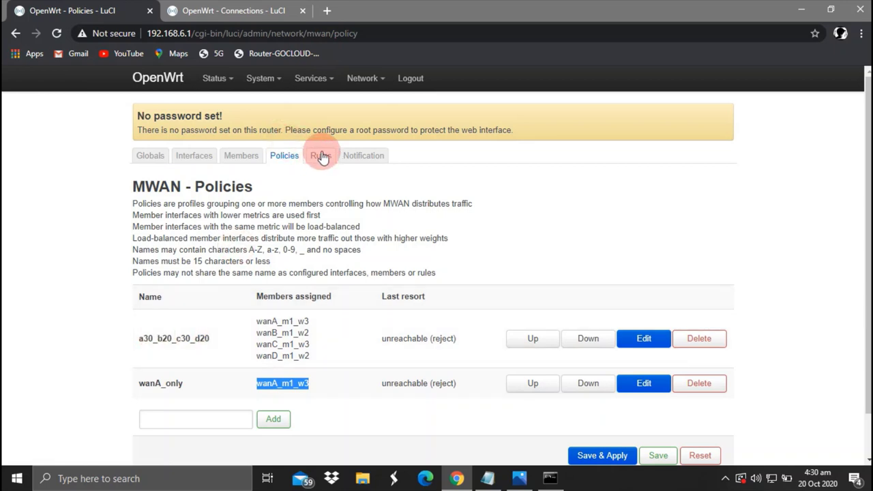
{"action": "left_click", "coordinate": [139, 385]}
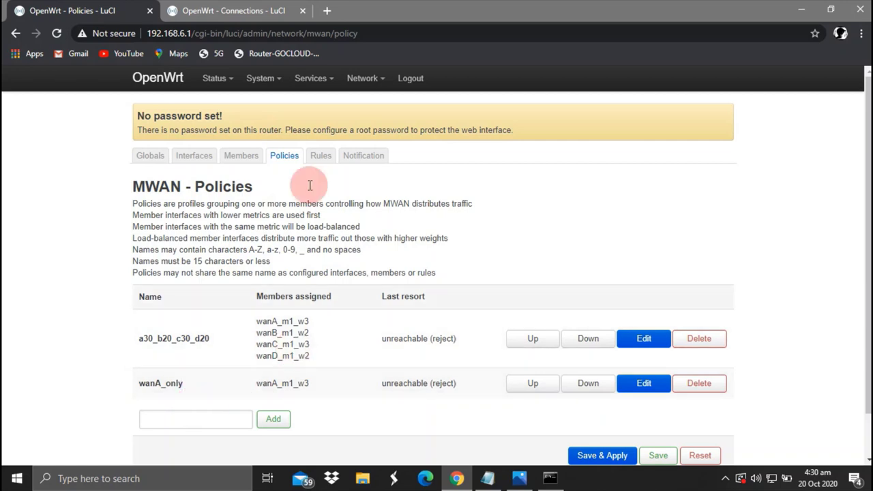
{"action": "left_click", "coordinate": [317, 156]}
{"action": "left_click", "coordinate": [215, 399]}
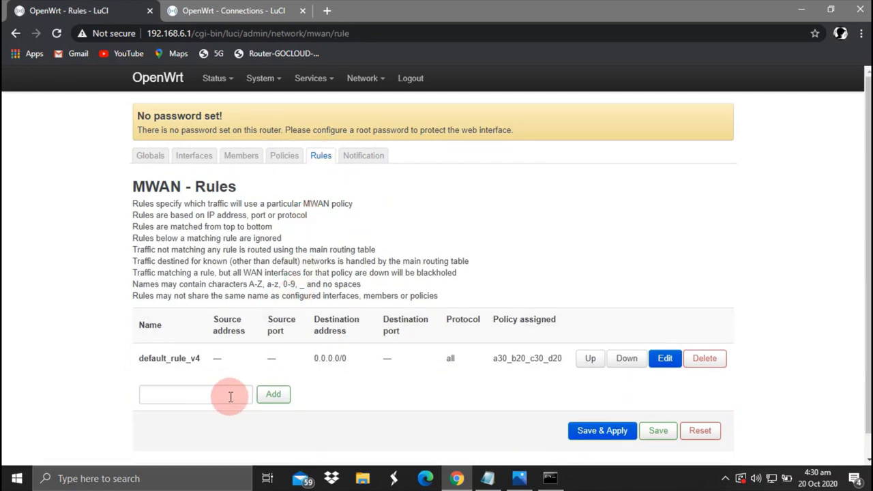
Add a new rule named games and focus its Destination port field.
{"action": "left_click", "coordinate": [271, 395]}
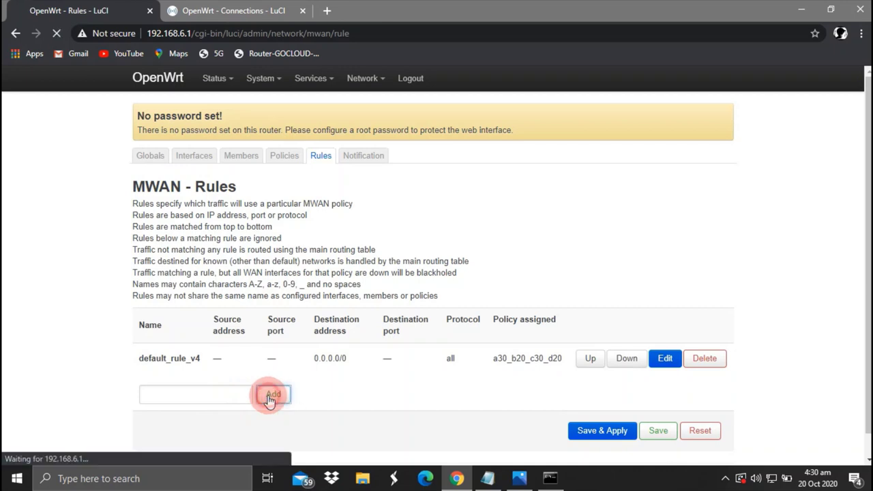
{"action": "left_click", "coordinate": [189, 392]}
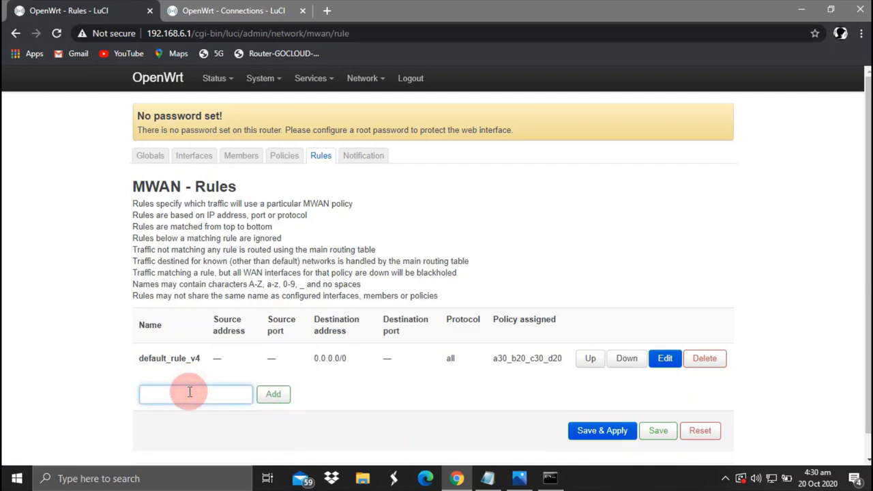
{"action": "type", "text": "games"}
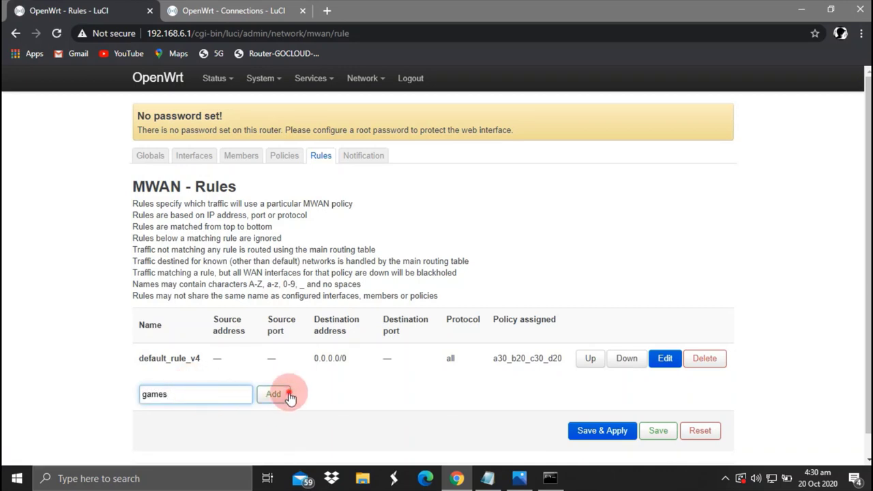
{"action": "left_click", "coordinate": [275, 394]}
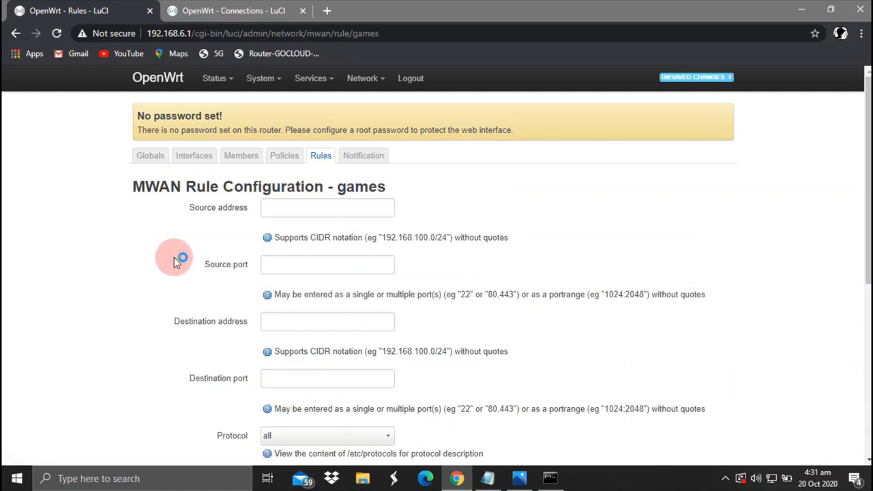
{"action": "scroll", "coordinate": [174, 257], "scroll_direction": "down", "scroll_amount": 1}
{"action": "left_click", "coordinate": [274, 287]}
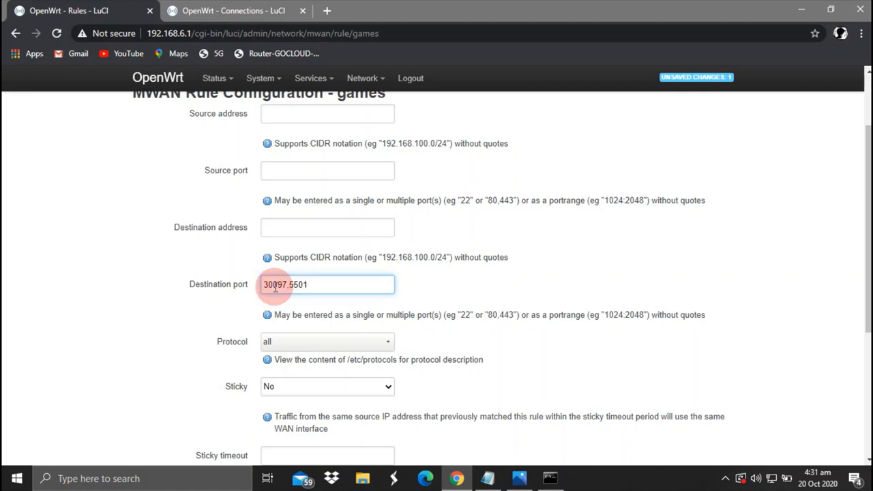
Assign the wanA_only policy to the games rule.
{"action": "left_click_drag", "start_coordinate": [263, 285], "coordinate": [363, 288]}
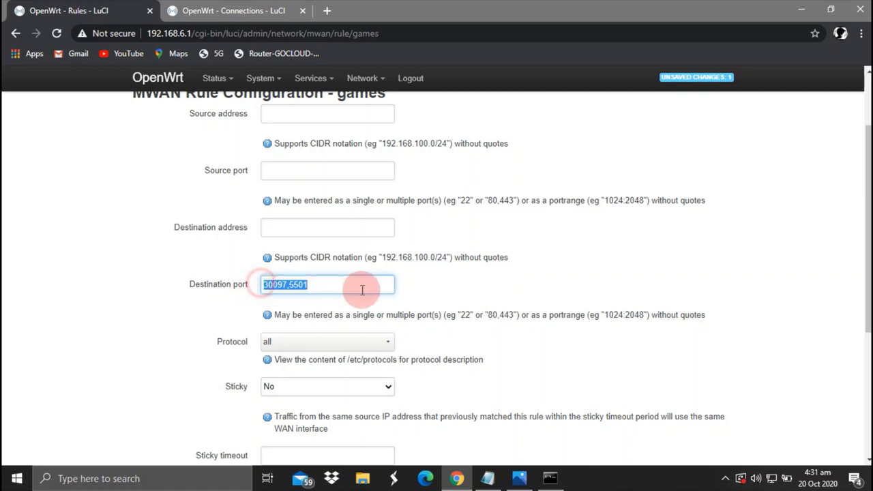
{"action": "left_click", "coordinate": [132, 285]}
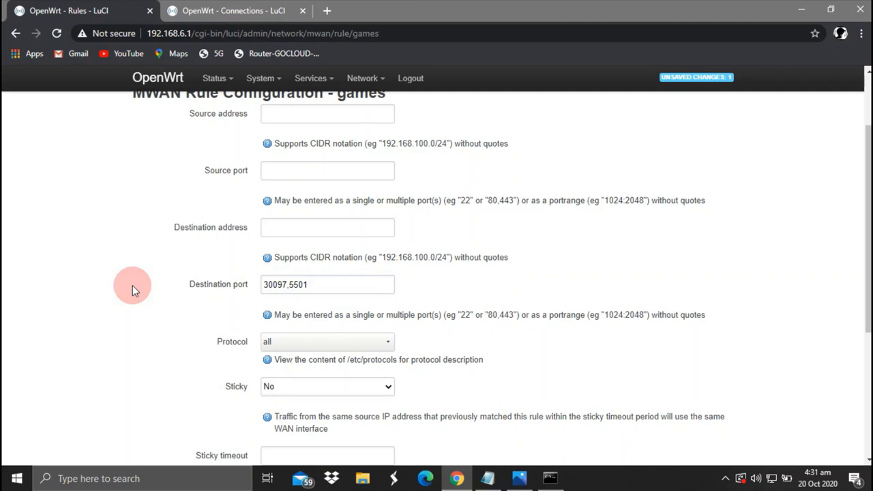
{"action": "scroll", "coordinate": [132, 285], "scroll_direction": "up", "scroll_amount": 2}
{"action": "scroll", "coordinate": [132, 285], "scroll_direction": "down", "scroll_amount": 2}
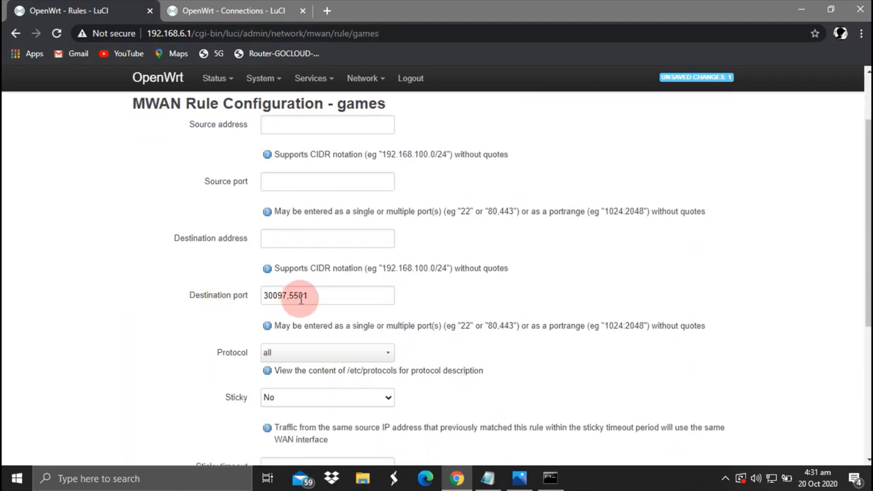
{"action": "left_click_drag", "start_coordinate": [321, 299], "coordinate": [230, 306]}
{"action": "scroll", "coordinate": [231, 306], "scroll_direction": "down", "scroll_amount": 4}
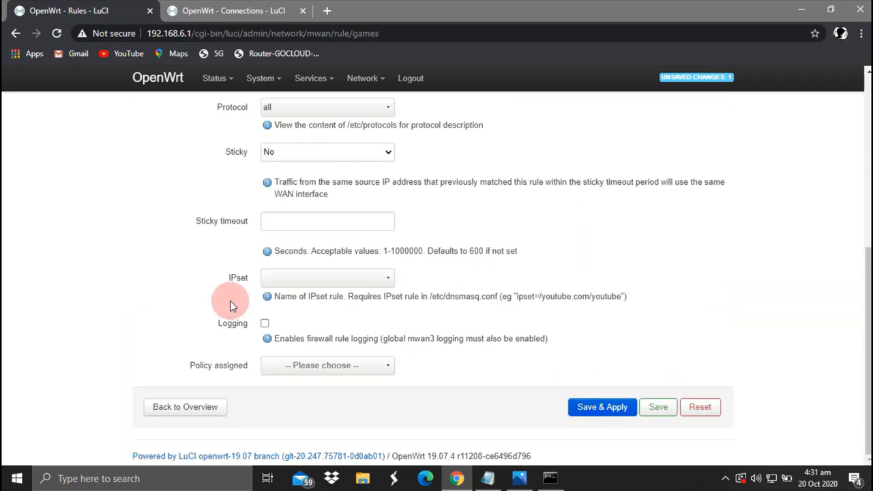
{"action": "left_click", "coordinate": [298, 370]}
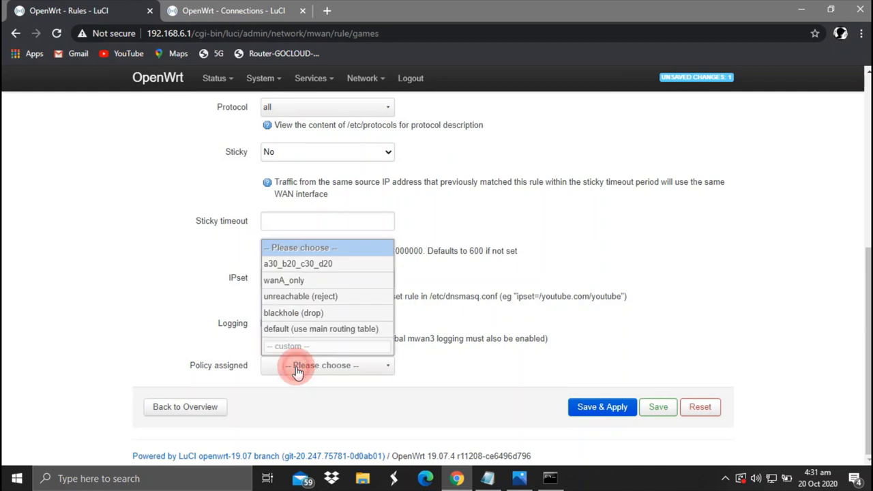
{"action": "left_click", "coordinate": [283, 280]}
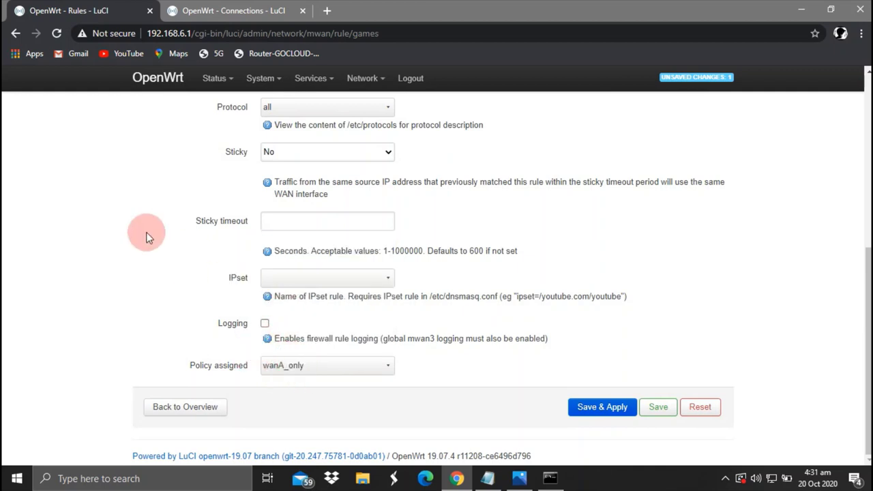
{"action": "scroll", "coordinate": [146, 234], "scroll_direction": "up", "scroll_amount": 3}
Change the destination port to 443, keep wanA_only, and return to the rules overview.
{"action": "left_click", "coordinate": [337, 226]}
{"action": "left_click_drag", "start_coordinate": [336, 226], "coordinate": [258, 225]}
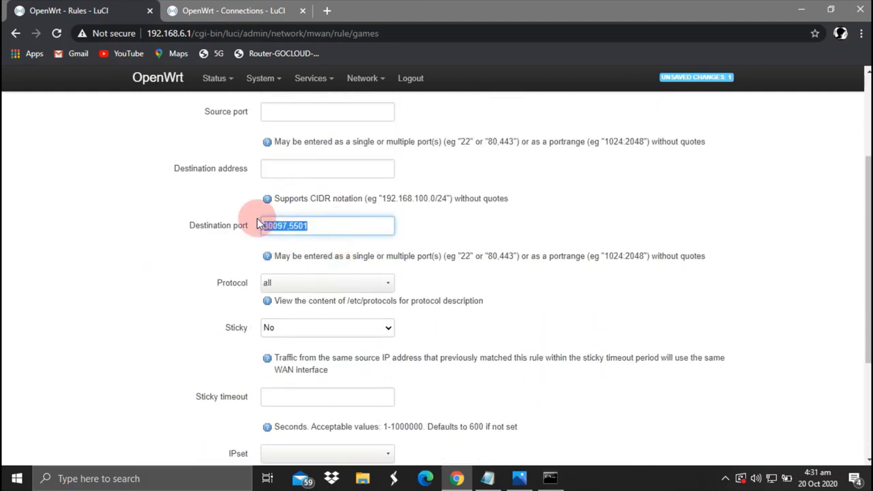
{"action": "scroll", "coordinate": [257, 224], "scroll_direction": "down", "scroll_amount": 2}
{"action": "scroll", "coordinate": [258, 218], "scroll_direction": "down", "scroll_amount": 1}
{"action": "scroll", "coordinate": [257, 218], "scroll_direction": "up", "scroll_amount": 2}
{"action": "type", "text": "4"}
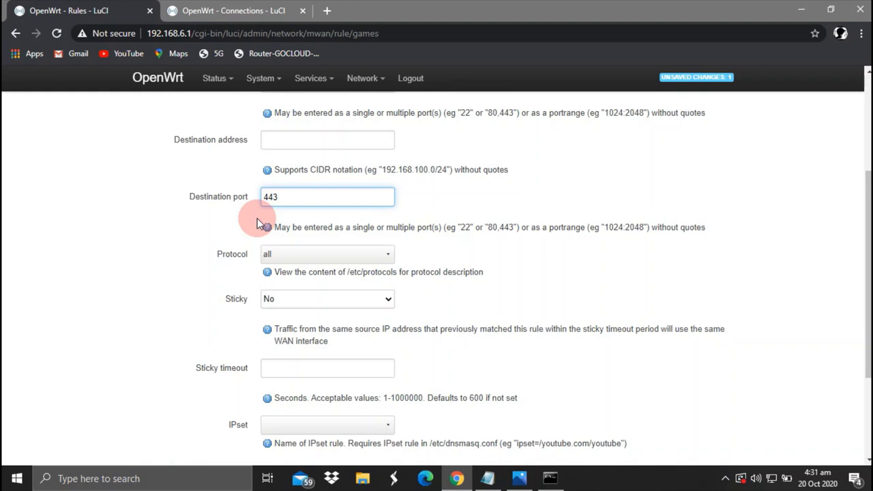
{"action": "type", "text": "43"}
{"action": "scroll", "coordinate": [257, 224], "scroll_direction": "down", "scroll_amount": 3}
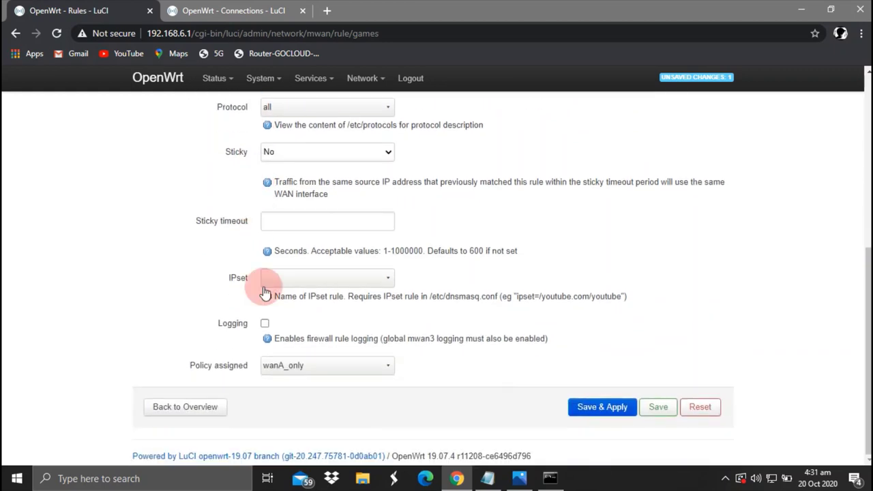
{"action": "left_click", "coordinate": [287, 367]}
{"action": "left_click", "coordinate": [282, 364]}
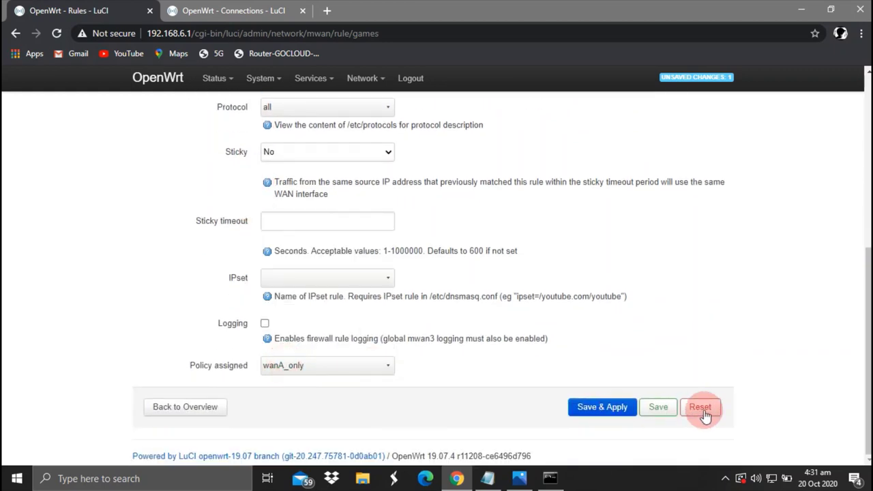
{"action": "left_click", "coordinate": [161, 408]}
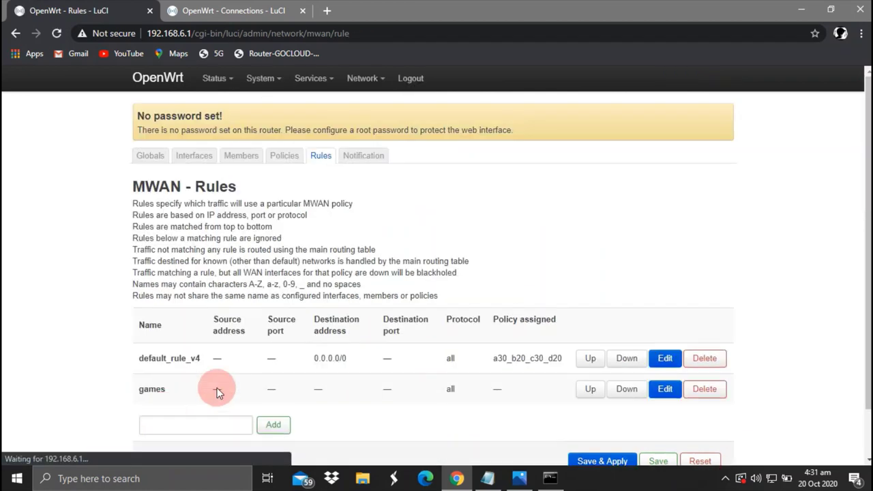
Delete the games rule, leaving only default_rule_v4, and save and apply the changes.
{"action": "left_click", "coordinate": [705, 389]}
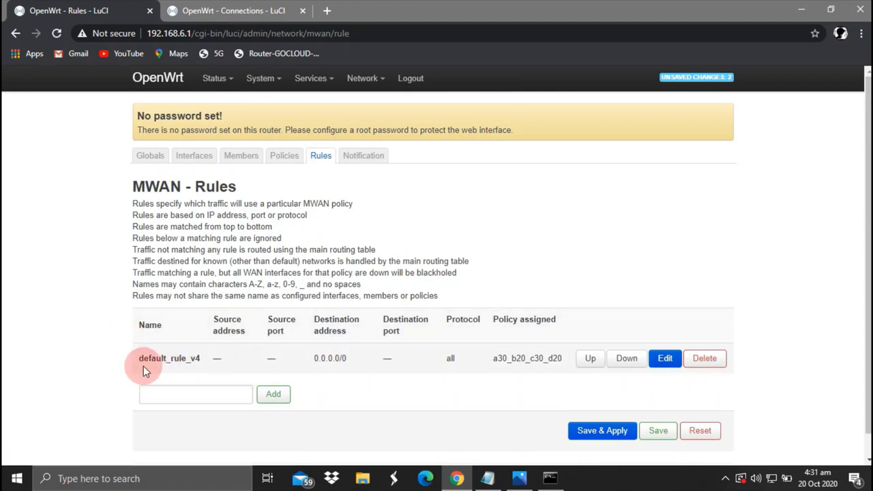
{"action": "left_click_drag", "start_coordinate": [131, 357], "coordinate": [485, 367]}
{"action": "left_click", "coordinate": [511, 367]}
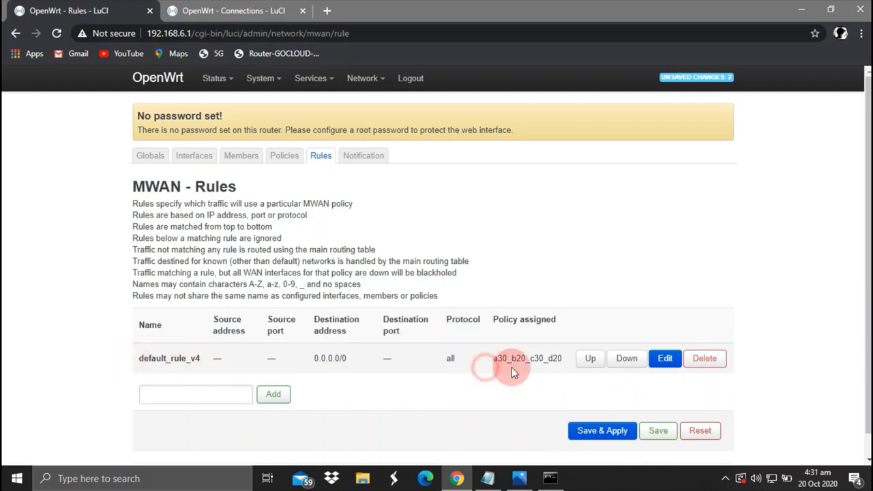
{"action": "left_click_drag", "start_coordinate": [562, 359], "coordinate": [520, 358]}
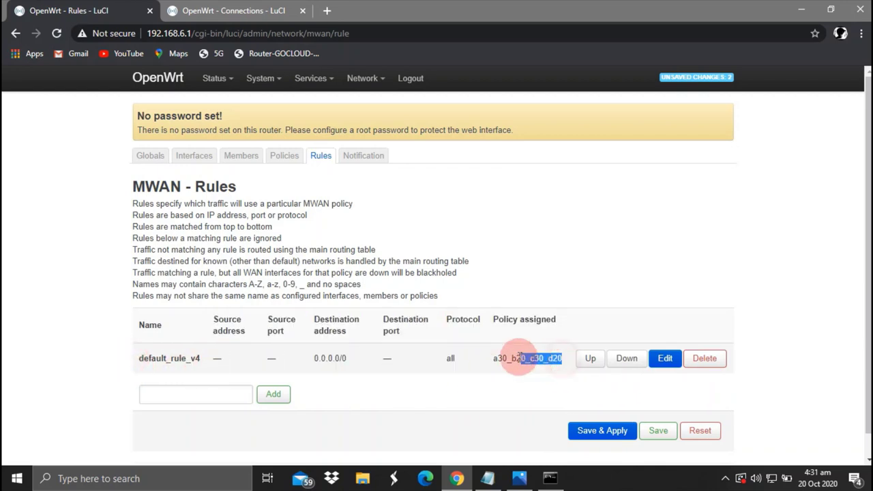
{"action": "left_click", "coordinate": [608, 431]}
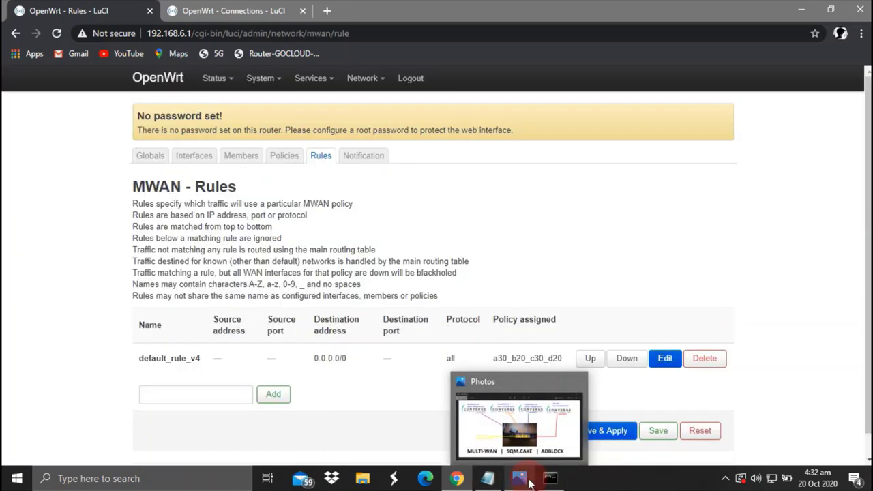
Glance at the wiring diagram, then view the Load Balancing status of the WANs.
{"action": "left_click", "coordinate": [525, 480]}
{"action": "left_click", "coordinate": [519, 478]}
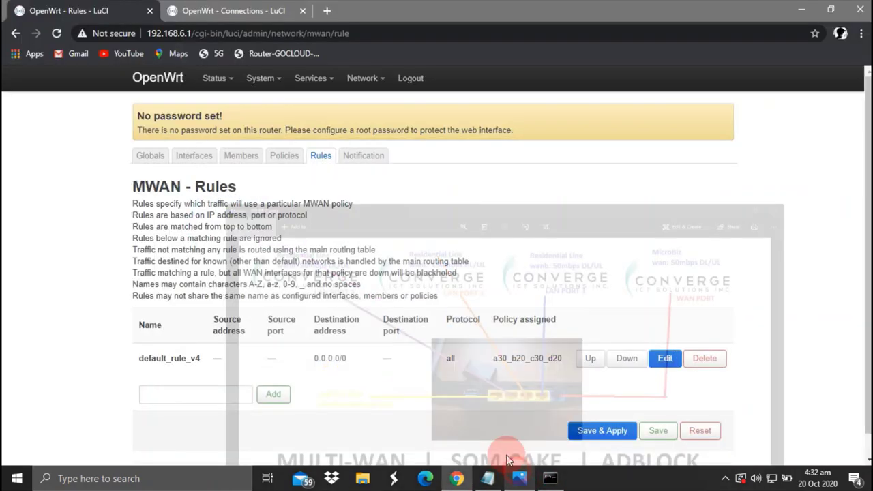
{"action": "mouse_move", "coordinate": [208, 85]}
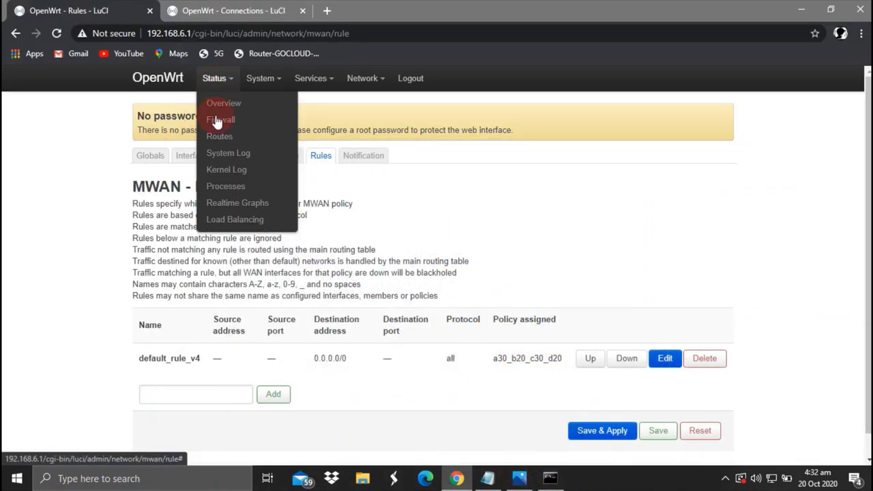
{"action": "left_click", "coordinate": [229, 220]}
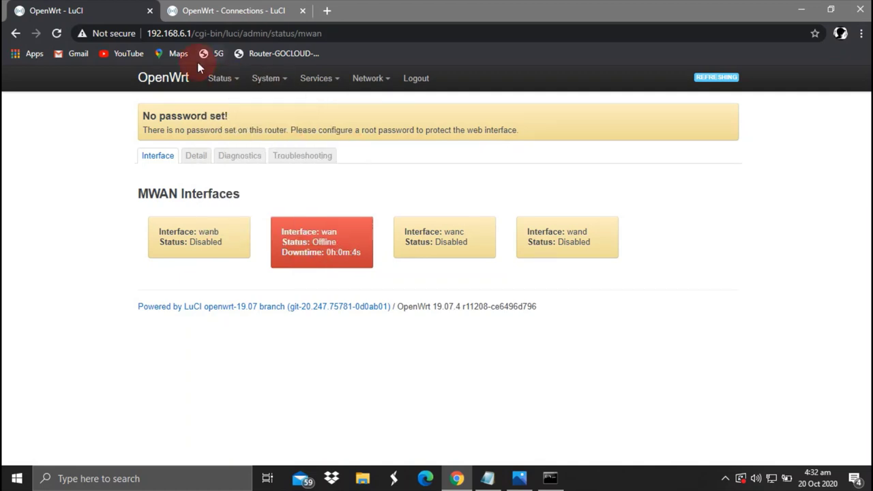
Review the router's Status Overview page.
{"action": "mouse_move", "coordinate": [222, 79]}
{"action": "left_click", "coordinate": [226, 105]}
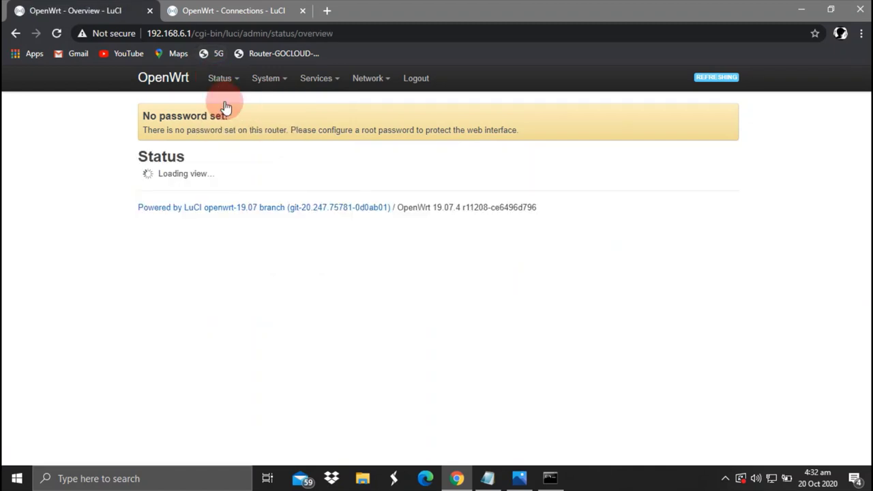
{"action": "scroll", "coordinate": [194, 100], "scroll_direction": "down", "scroll_amount": 10}
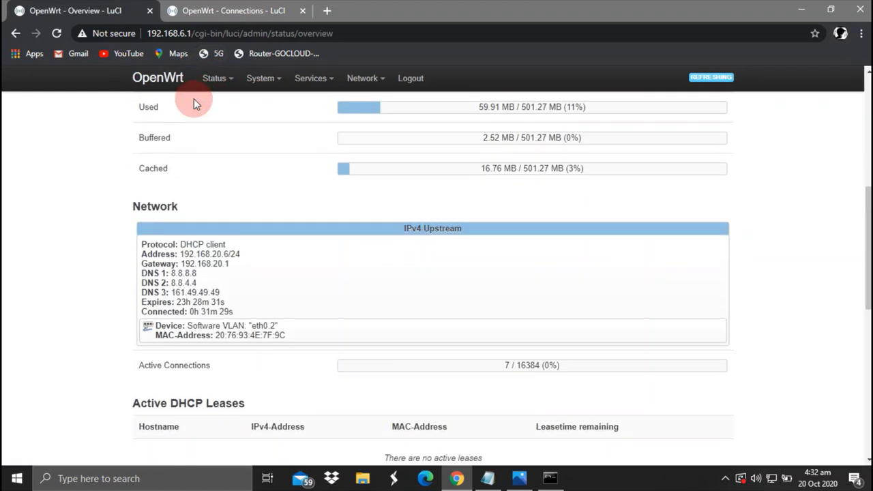
{"action": "scroll", "coordinate": [194, 101], "scroll_direction": "down", "scroll_amount": 2}
View Network > Interfaces listing LAN and WAN through WAND, checking the diagram again.
{"action": "mouse_move", "coordinate": [363, 81]}
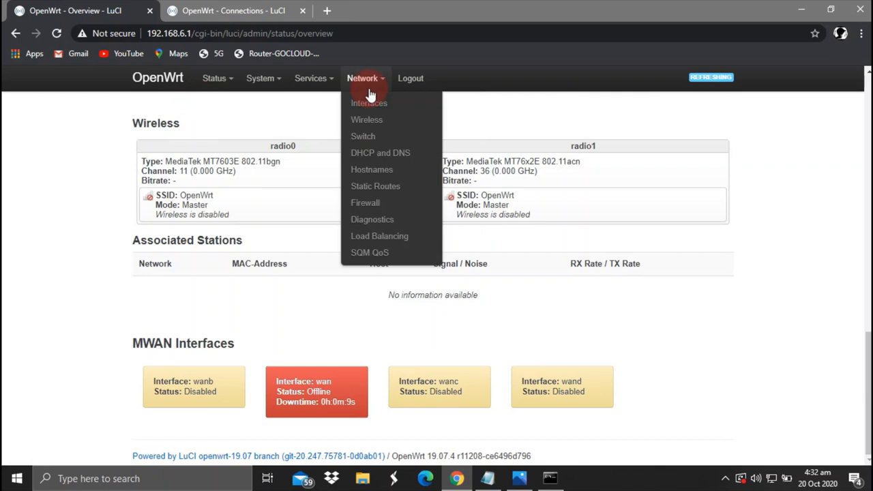
{"action": "left_click", "coordinate": [369, 104]}
{"action": "scroll", "coordinate": [269, 208], "scroll_direction": "down", "scroll_amount": 1}
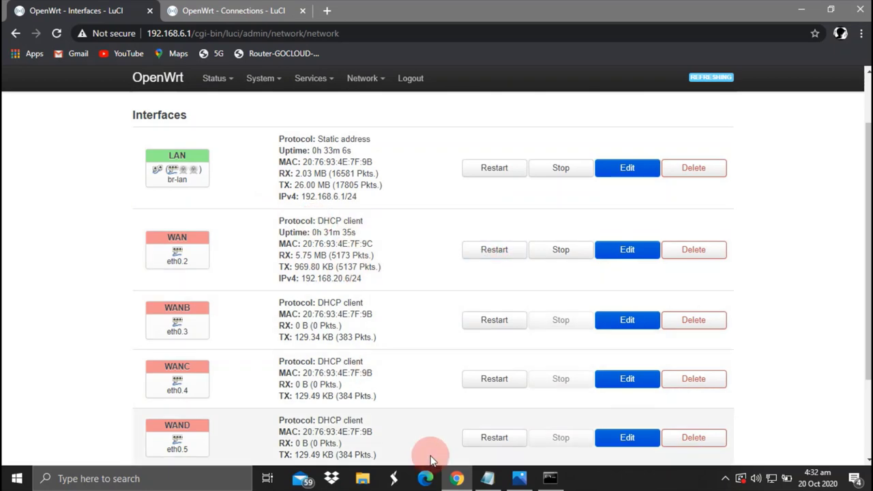
{"action": "left_click", "coordinate": [514, 479]}
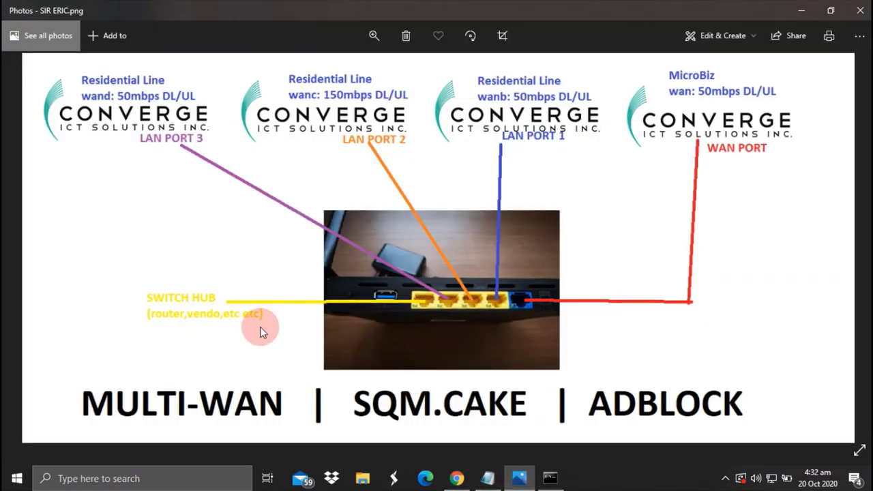
{"action": "left_click", "coordinate": [517, 478]}
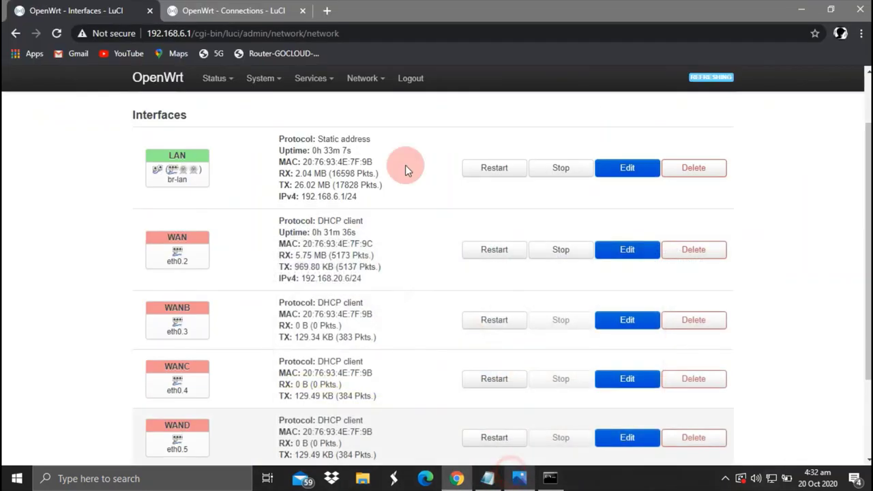
In Smart Queue Management, set the queue's interface to eth0.2 (wan).
{"action": "mouse_move", "coordinate": [361, 79]}
{"action": "left_click", "coordinate": [379, 253]}
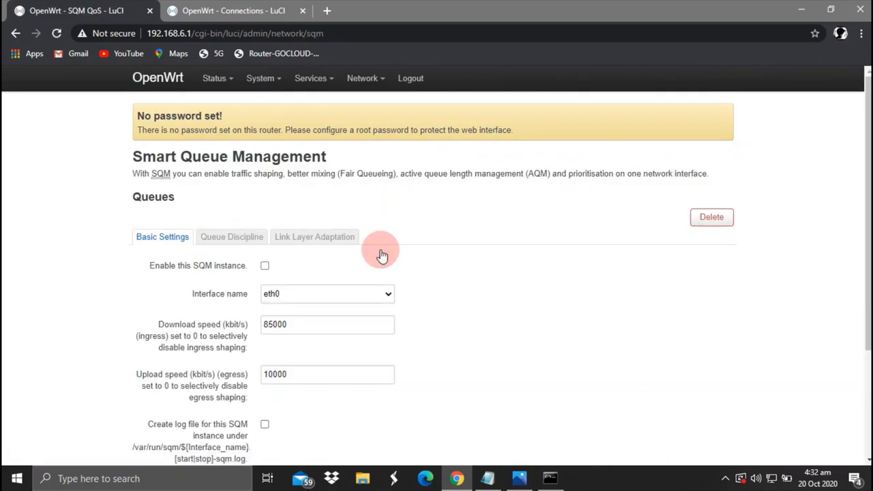
{"action": "scroll", "coordinate": [382, 255], "scroll_direction": "down", "scroll_amount": 3}
{"action": "scroll", "coordinate": [382, 255], "scroll_direction": "up", "scroll_amount": 2}
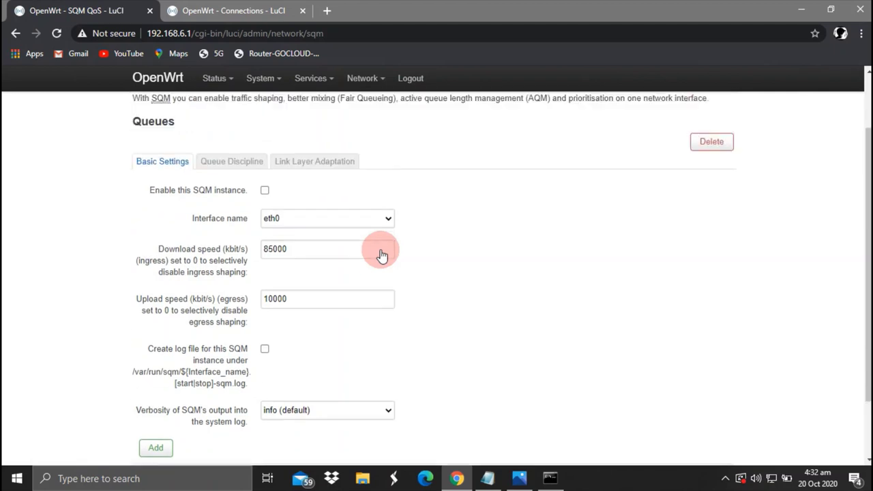
{"action": "scroll", "coordinate": [382, 256], "scroll_direction": "down", "scroll_amount": 1}
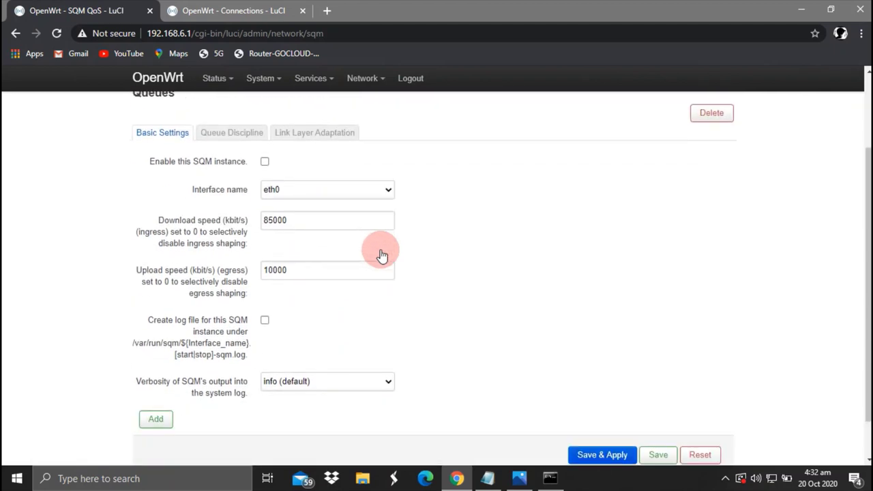
{"action": "left_click", "coordinate": [277, 185]}
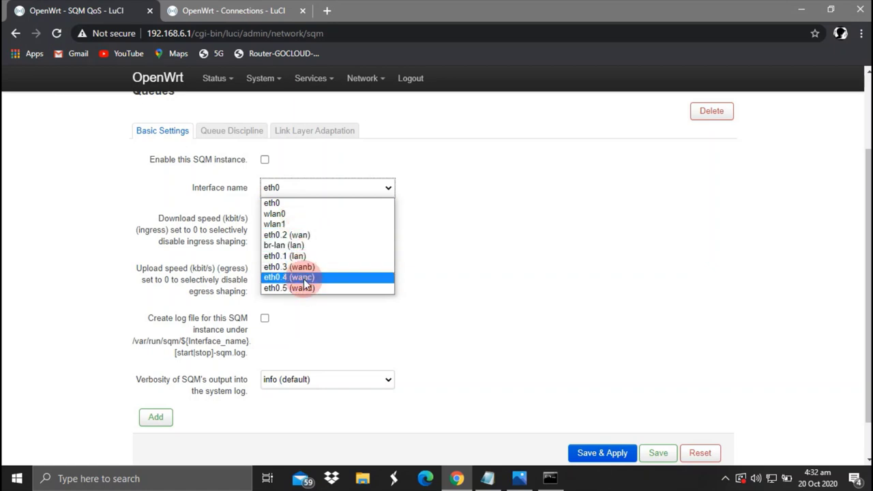
{"action": "left_click", "coordinate": [300, 236]}
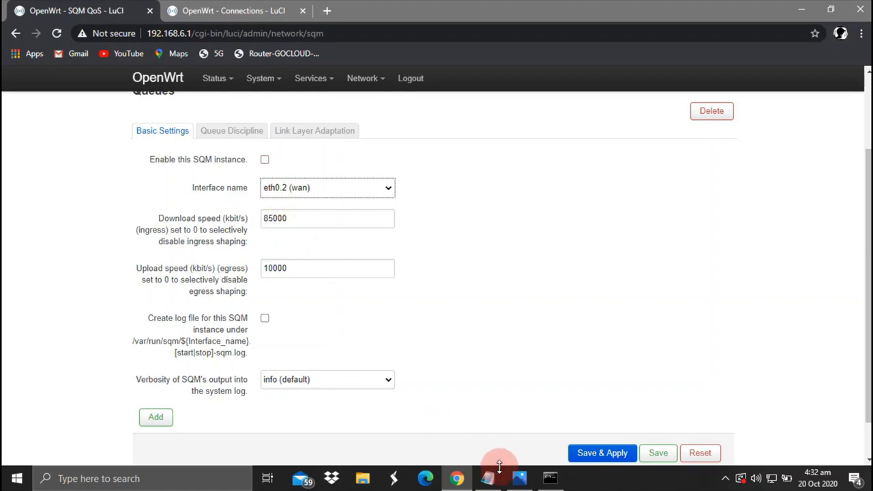
Compute 0.9 × 50 in Calculator to get the 45 Mbps target speed.
{"action": "left_click", "coordinate": [519, 477]}
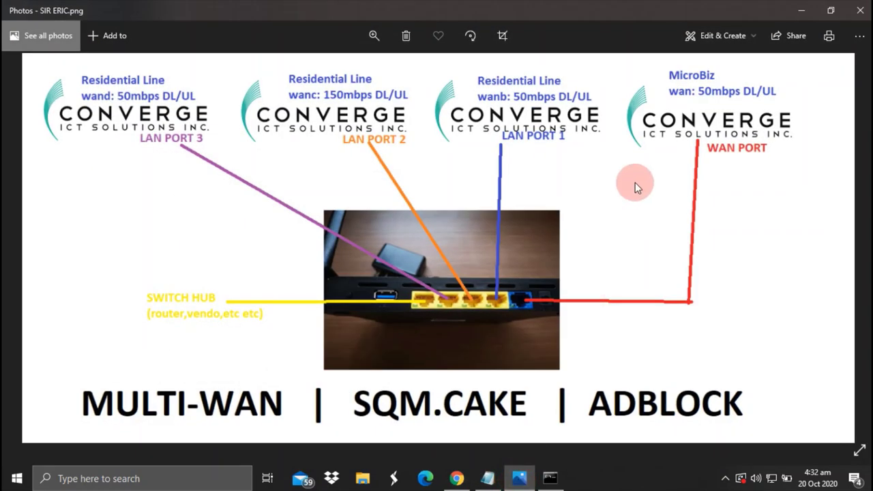
{"action": "key", "text": "alt+Tab"}
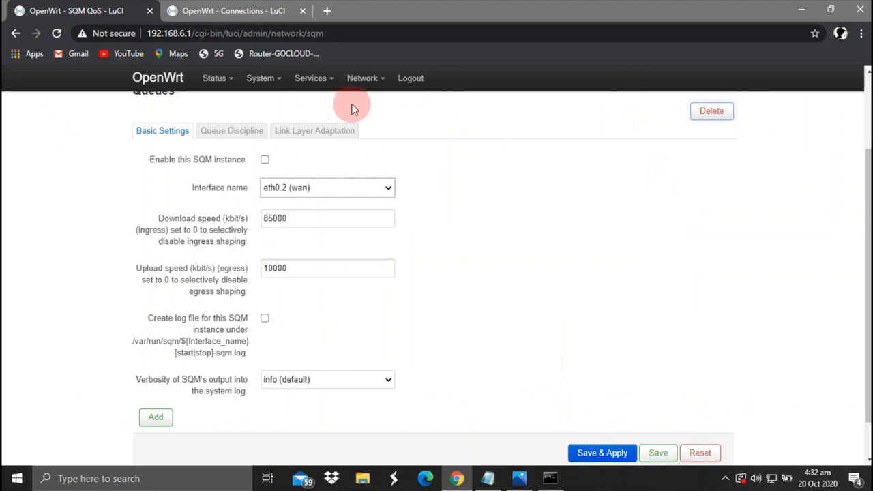
{"action": "key", "text": "super"}
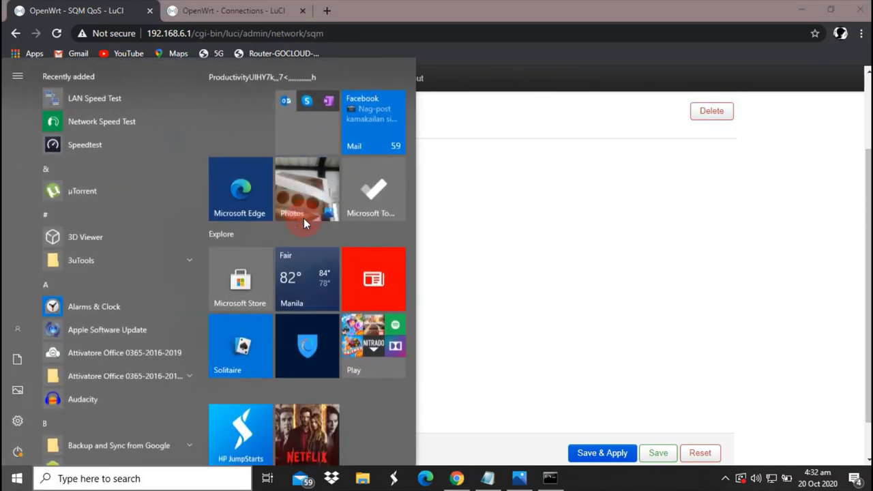
{"action": "type", "text": "calc"}
{"action": "key", "text": "Return"}
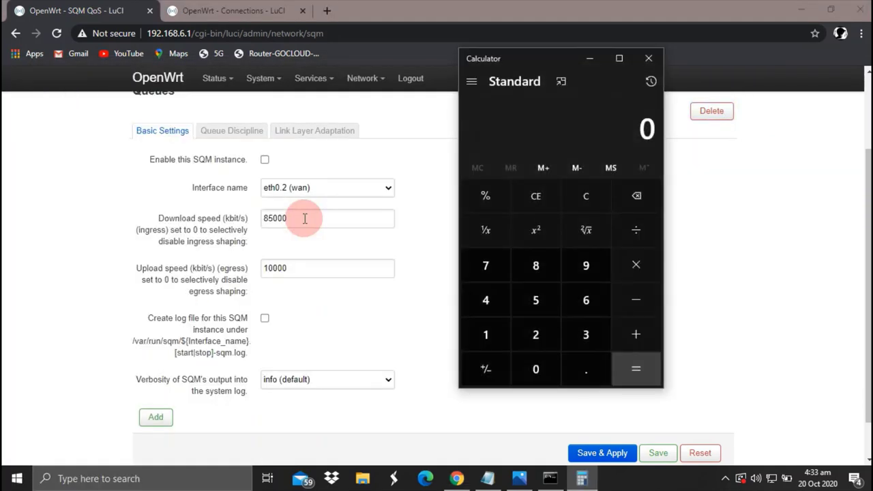
{"action": "type", "text": "90"}
{"action": "key", "text": "BackSpace"}
{"action": "key", "text": "BackSpace"}
{"action": "type", "text": ".9"}
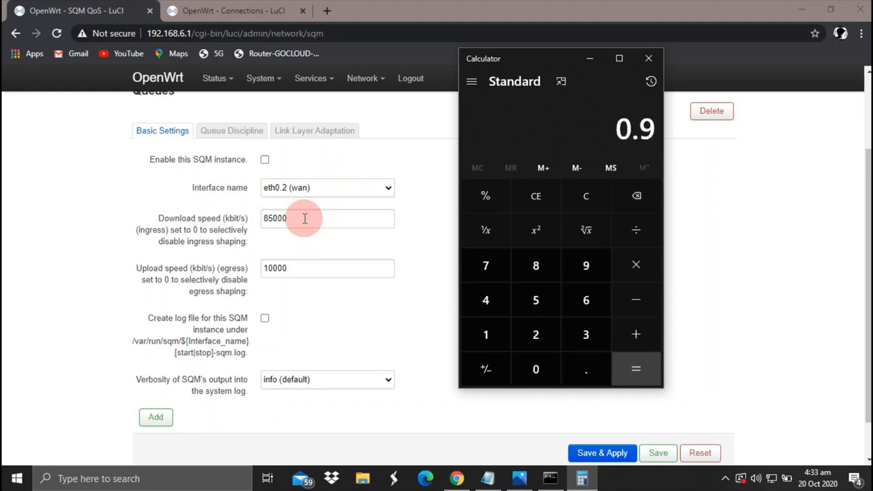
{"action": "type", "text": "*50"}
{"action": "key", "text": "Return"}
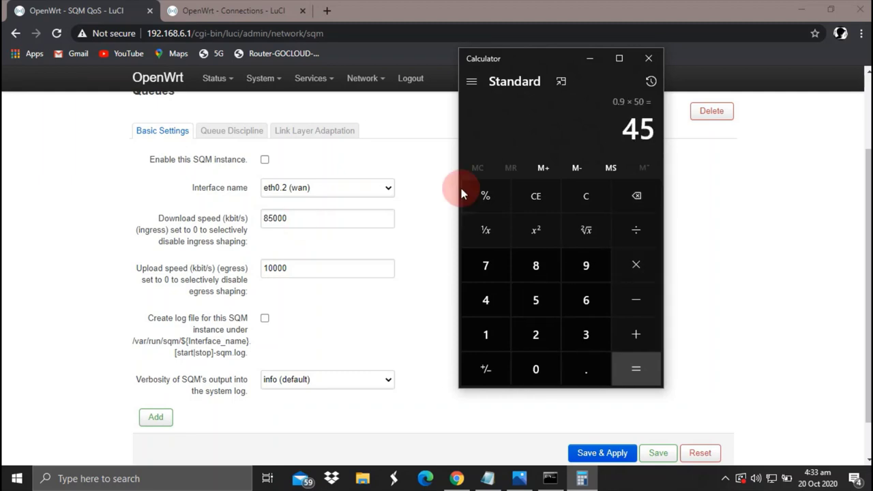
Set the speed limit to 45000 kbit/s and enable the SQM instance.
{"action": "double_click", "coordinate": [304, 217]}
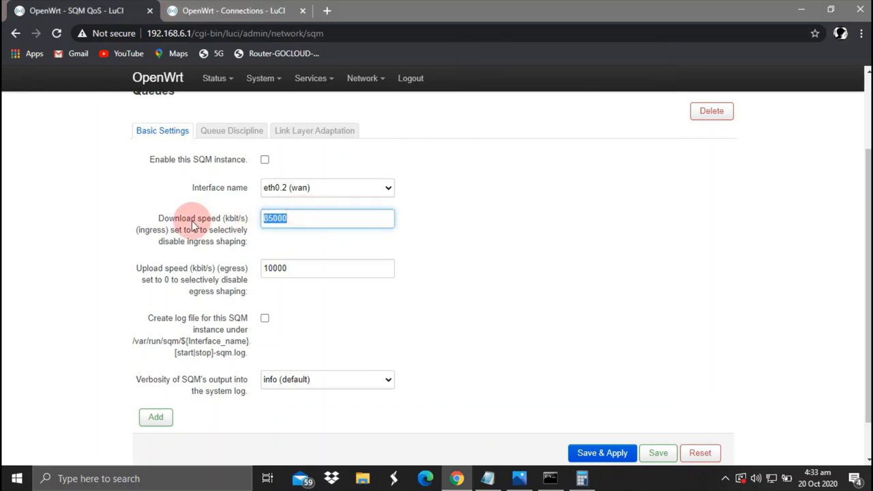
{"action": "type", "text": "4500"}
{"action": "key", "text": "Tab"}
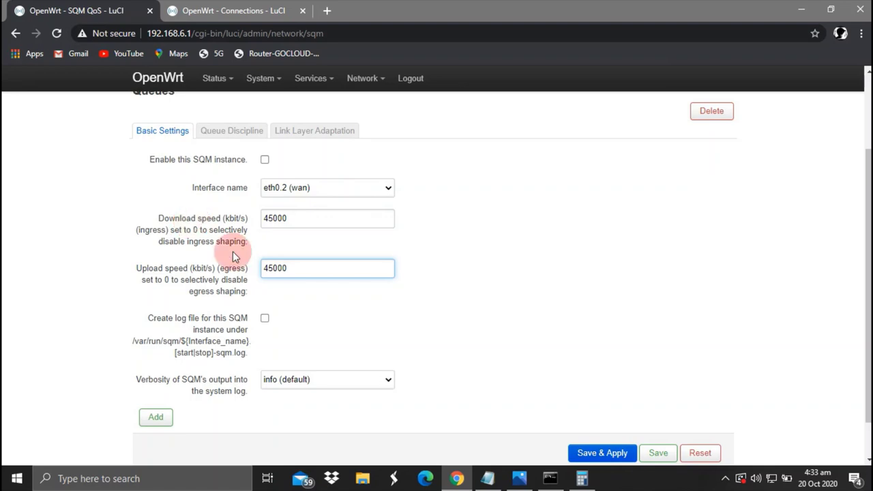
{"action": "left_click", "coordinate": [266, 161]}
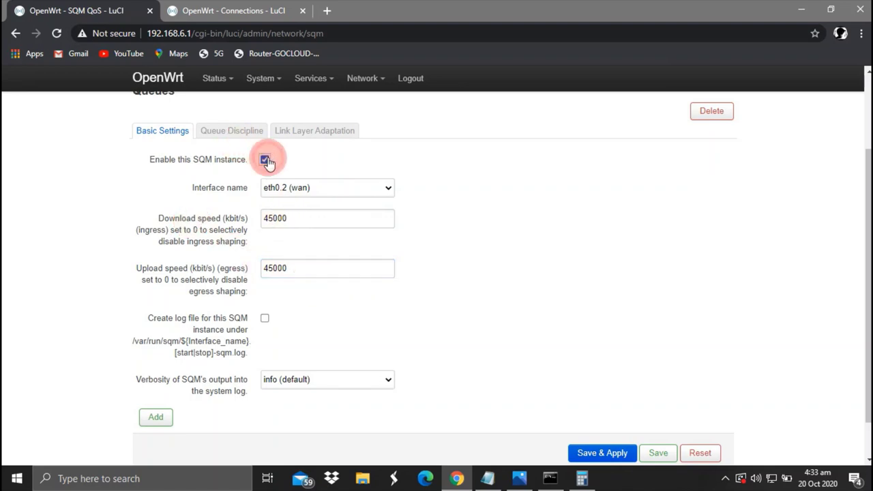
Choose cake with piece_of_cake.qos and turn on advanced configuration.
{"action": "left_click", "coordinate": [232, 132]}
{"action": "left_click", "coordinate": [276, 159]}
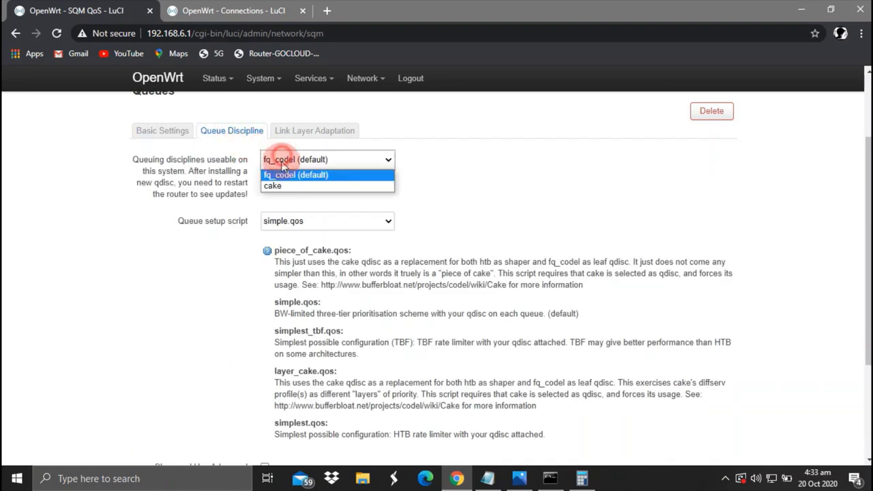
{"action": "left_click", "coordinate": [282, 184]}
{"action": "left_click", "coordinate": [285, 222]}
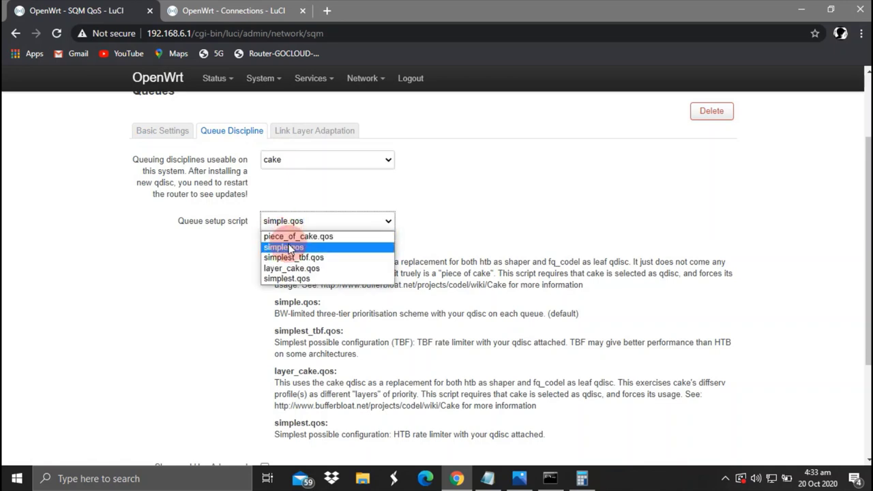
{"action": "left_click", "coordinate": [298, 236]}
{"action": "scroll", "coordinate": [189, 264], "scroll_direction": "down", "scroll_amount": 3}
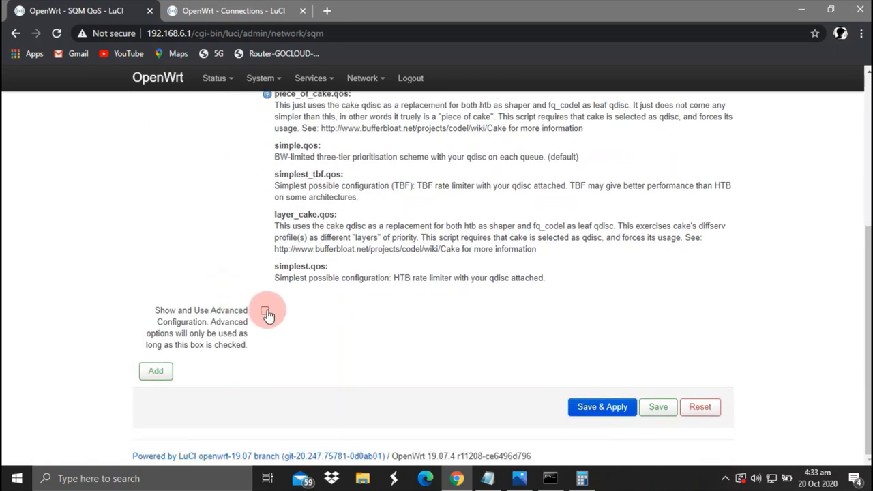
{"action": "left_click", "coordinate": [266, 311]}
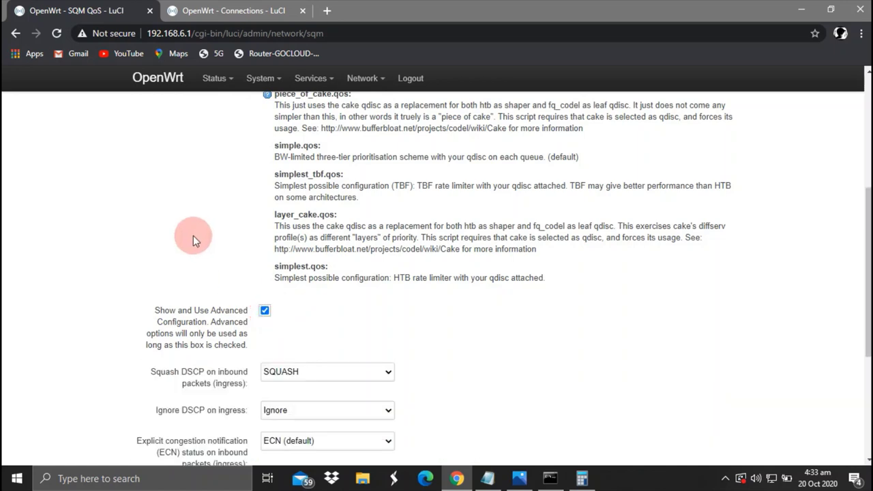
Set inbound DSCP to DO NOT SQUASH, allow DSCP on ingress, and save the queue.
{"action": "scroll", "coordinate": [194, 235], "scroll_direction": "down", "scroll_amount": 3}
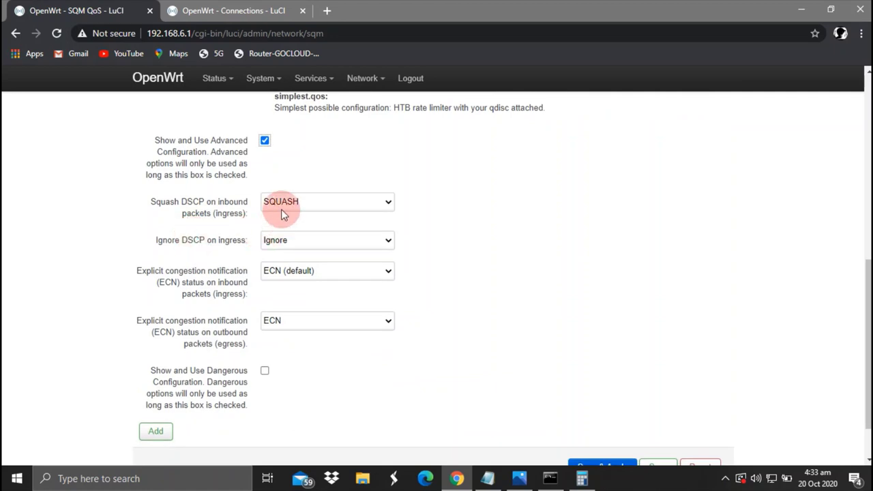
{"action": "left_click", "coordinate": [283, 212]}
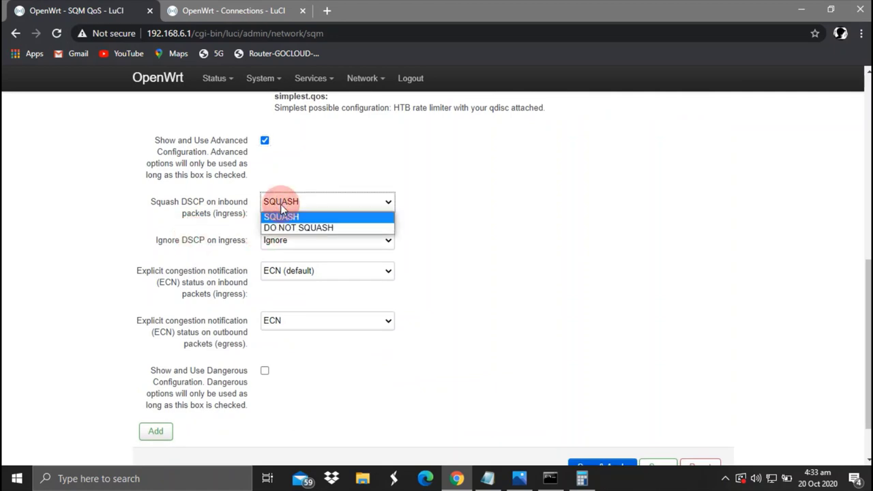
{"action": "left_click", "coordinate": [282, 218]}
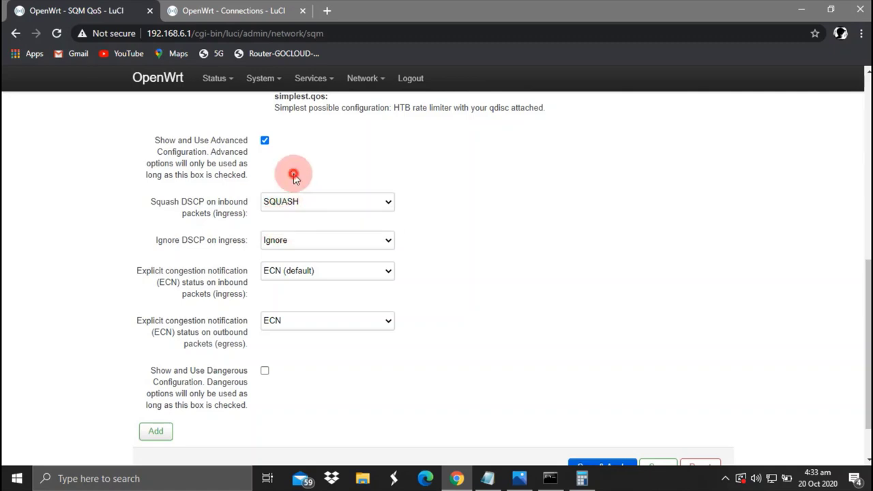
{"action": "scroll", "coordinate": [293, 173], "scroll_direction": "up", "scroll_amount": 6}
{"action": "scroll", "coordinate": [294, 173], "scroll_direction": "down", "scroll_amount": 1}
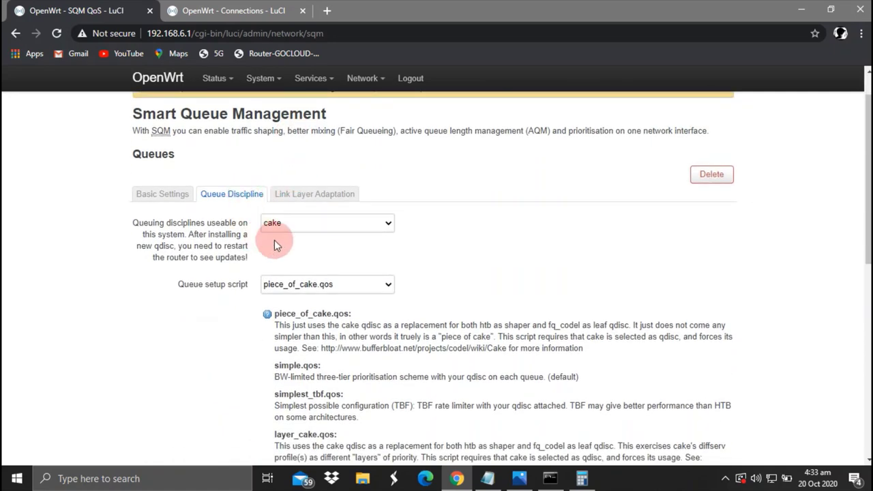
{"action": "scroll", "coordinate": [225, 310], "scroll_direction": "down", "scroll_amount": 3}
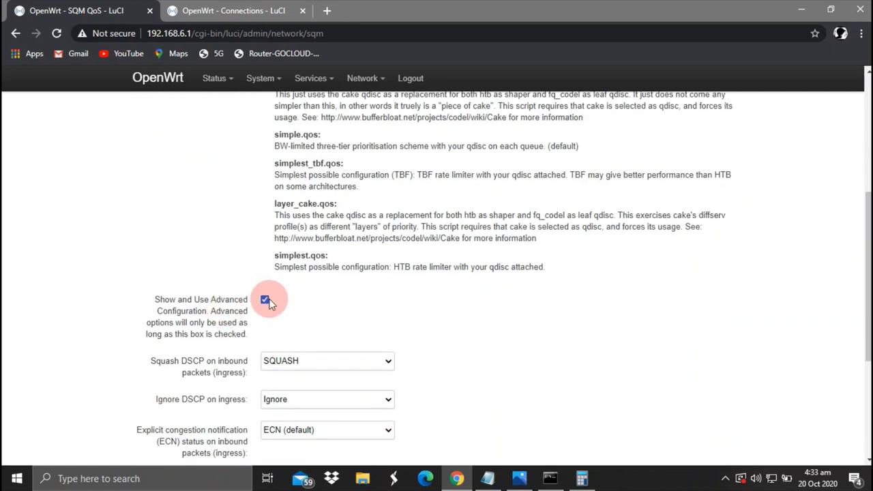
{"action": "scroll", "coordinate": [277, 357], "scroll_direction": "down", "scroll_amount": 1}
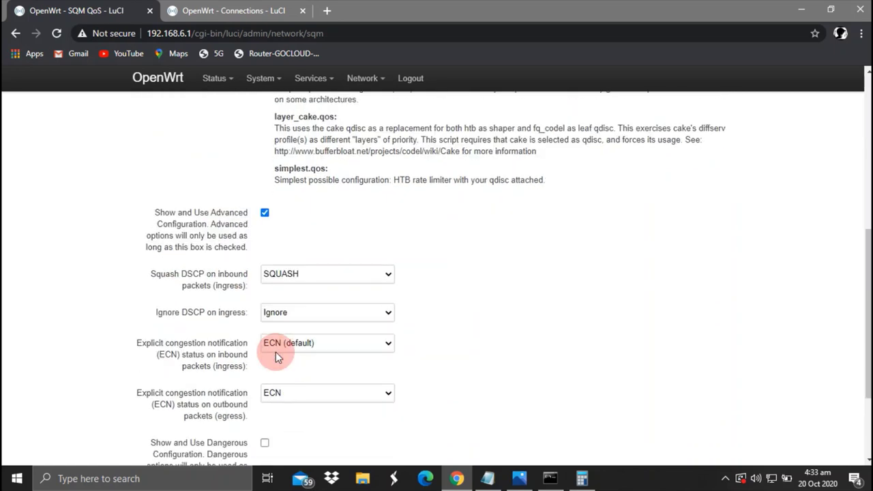
{"action": "left_click", "coordinate": [295, 273]}
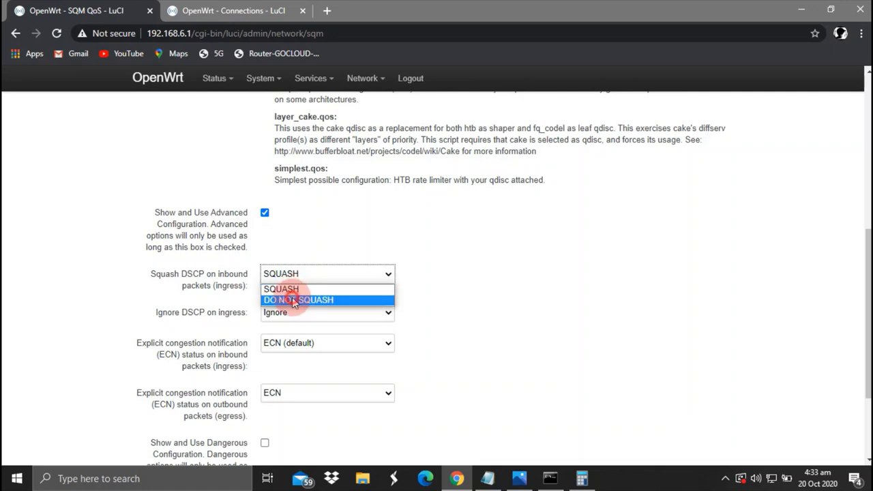
{"action": "left_click", "coordinate": [293, 300]}
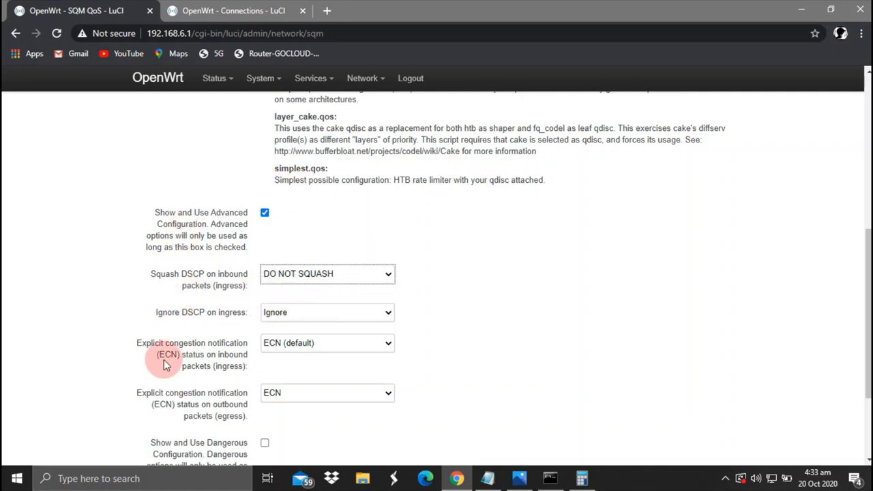
{"action": "left_click", "coordinate": [288, 313]}
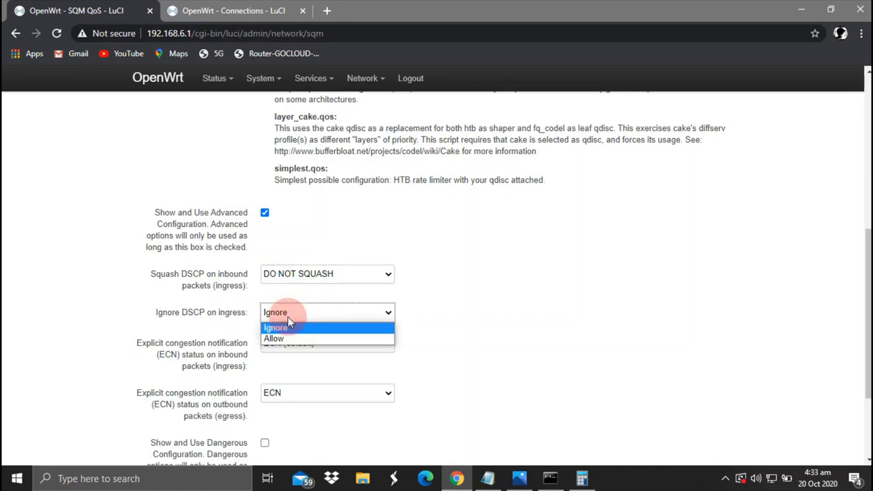
{"action": "left_click", "coordinate": [270, 338]}
{"action": "scroll", "coordinate": [458, 356], "scroll_direction": "down", "scroll_amount": 2}
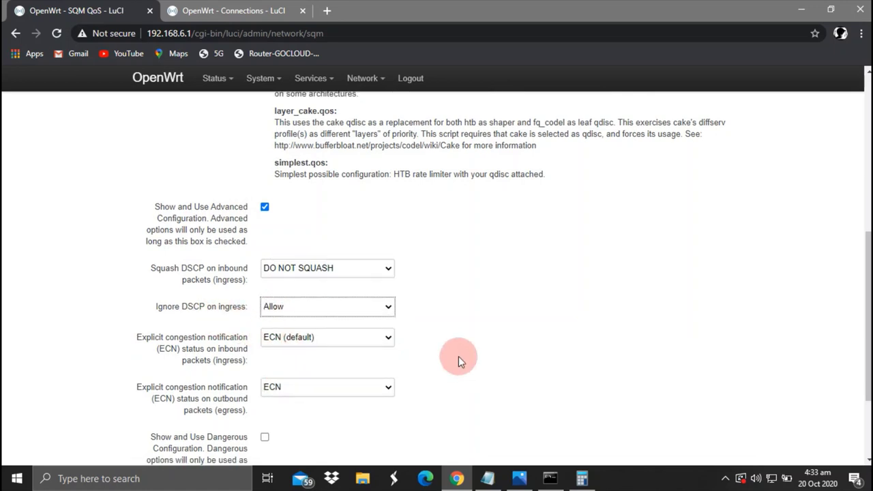
{"action": "left_click", "coordinate": [645, 407]}
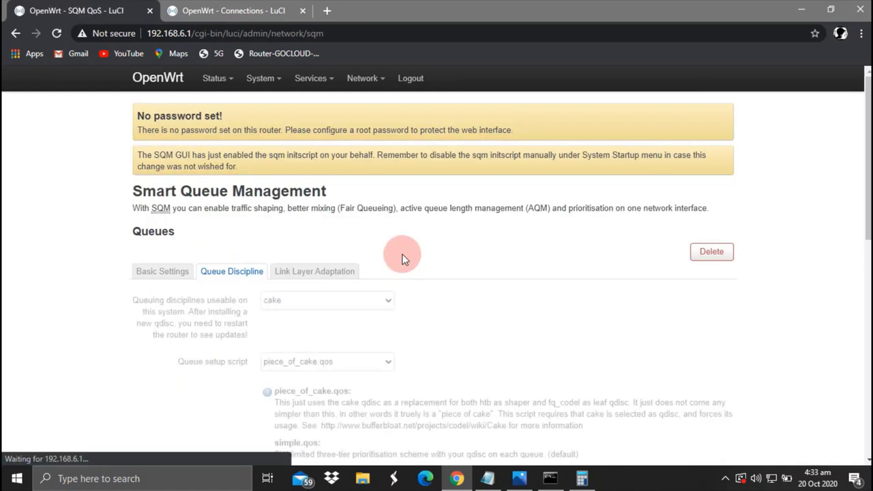
Return to the basic settings and add a second SQM queue.
{"action": "left_click", "coordinate": [163, 273]}
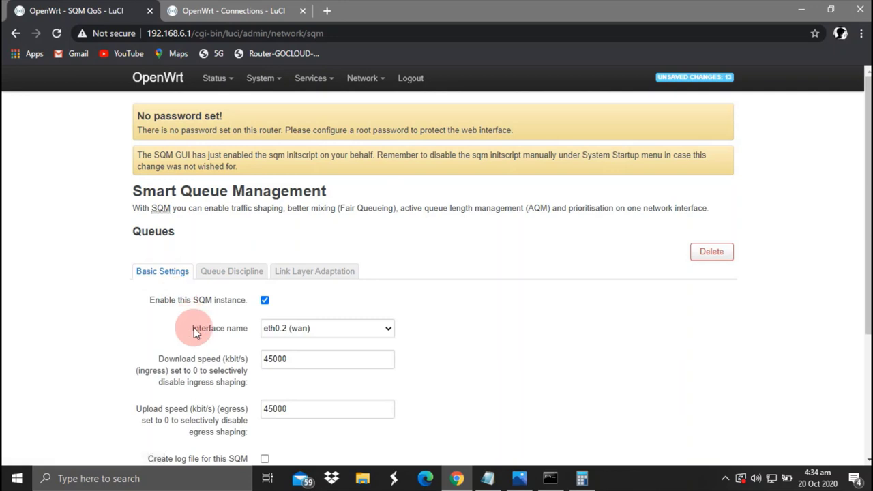
{"action": "scroll", "coordinate": [198, 334], "scroll_direction": "down", "scroll_amount": 2}
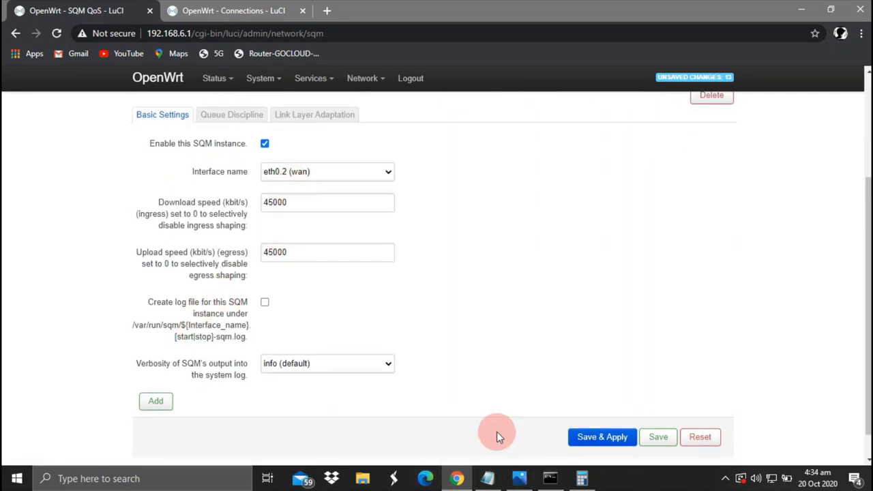
{"action": "left_click", "coordinate": [155, 401]}
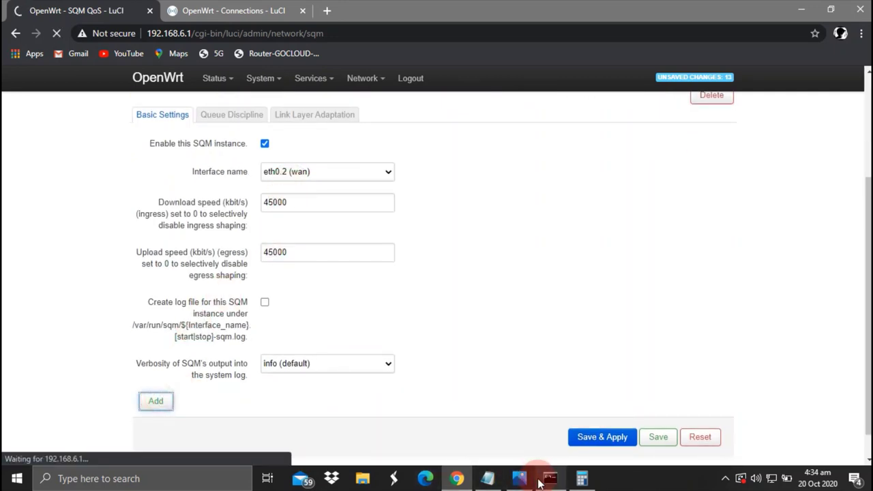
Enable the second SQM instance on interface eth0.3 (wanb).
{"action": "left_click", "coordinate": [508, 485]}
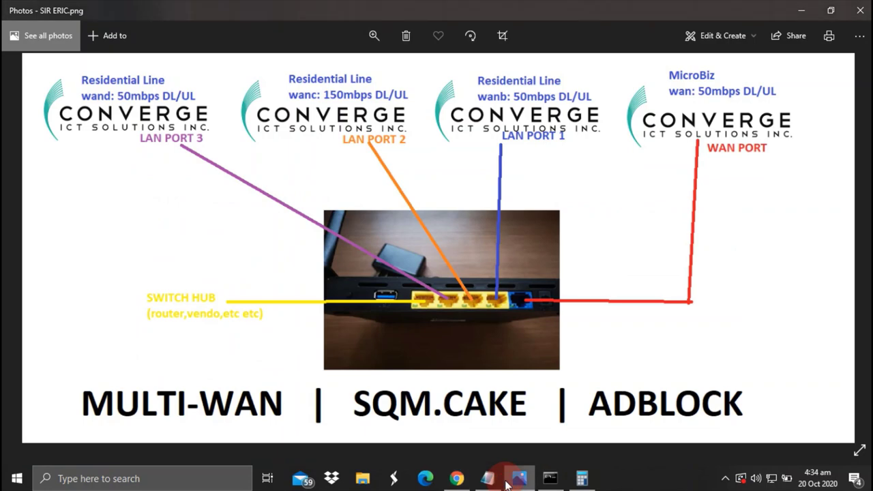
{"action": "left_click", "coordinate": [508, 484]}
{"action": "scroll", "coordinate": [285, 340], "scroll_direction": "down", "scroll_amount": 5}
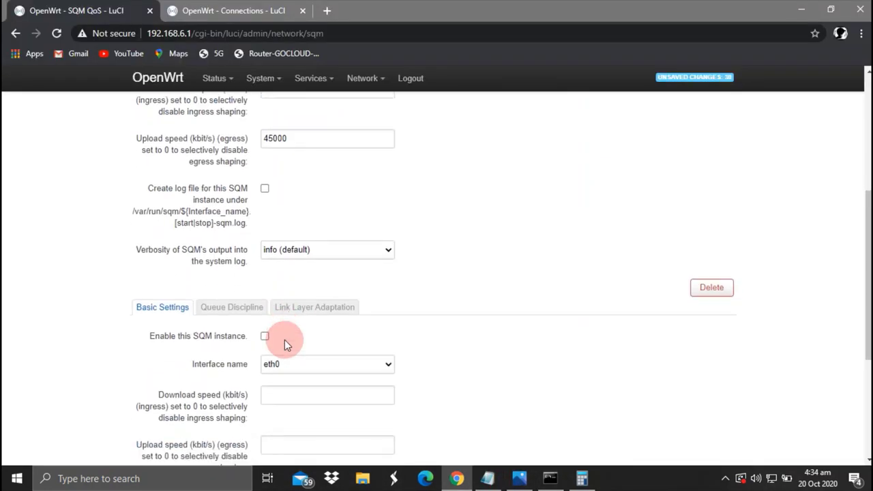
{"action": "scroll", "coordinate": [285, 340], "scroll_direction": "down", "scroll_amount": 1}
{"action": "left_click", "coordinate": [264, 243]}
{"action": "left_click", "coordinate": [285, 271]}
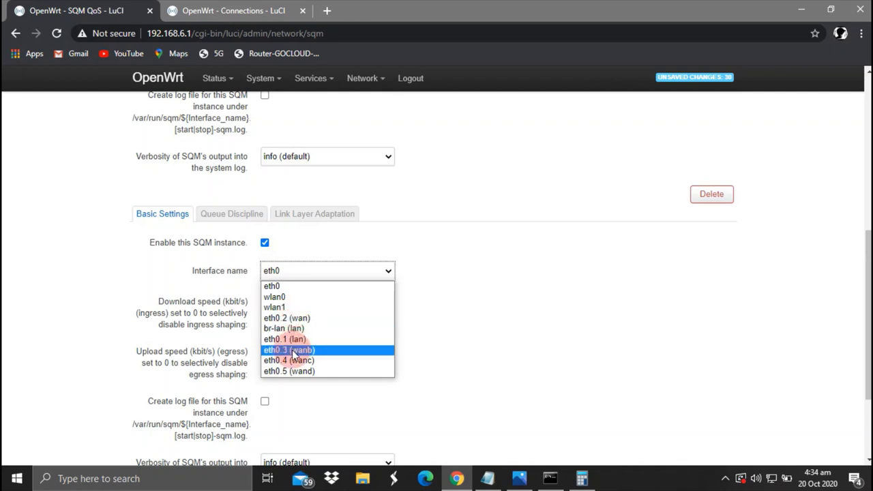
{"action": "left_click", "coordinate": [294, 360]}
{"action": "left_click", "coordinate": [313, 275]}
{"action": "left_click", "coordinate": [297, 350]}
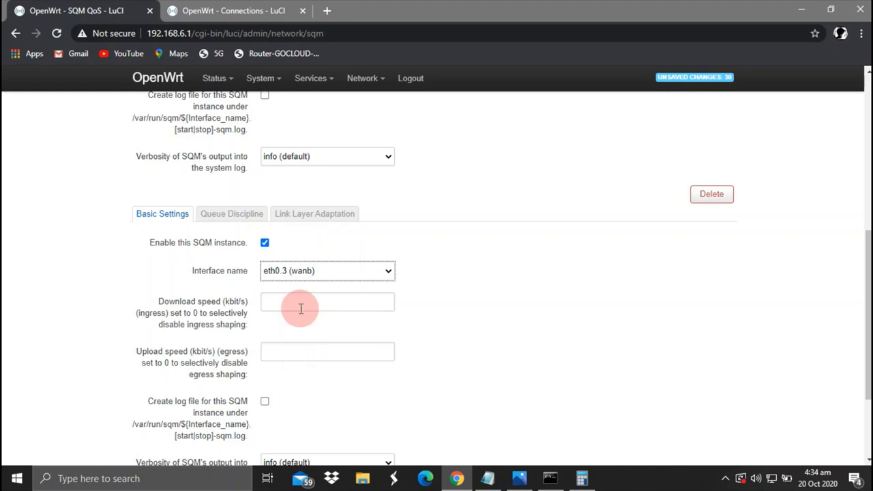
Enter 45000 kbit/s for both download and upload speed.
{"action": "scroll", "coordinate": [304, 307], "scroll_direction": "up", "scroll_amount": 3}
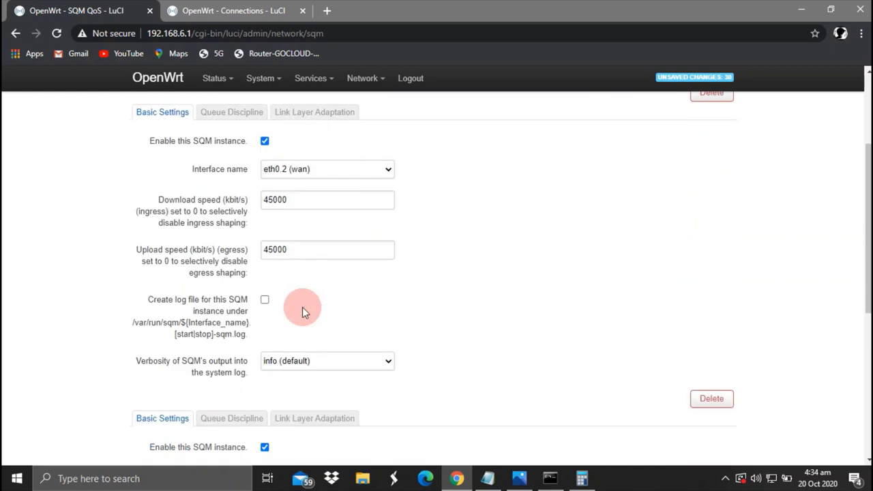
{"action": "scroll", "coordinate": [303, 308], "scroll_direction": "down", "scroll_amount": 2}
{"action": "left_click", "coordinate": [290, 358]}
{"action": "type", "text": "45000"}
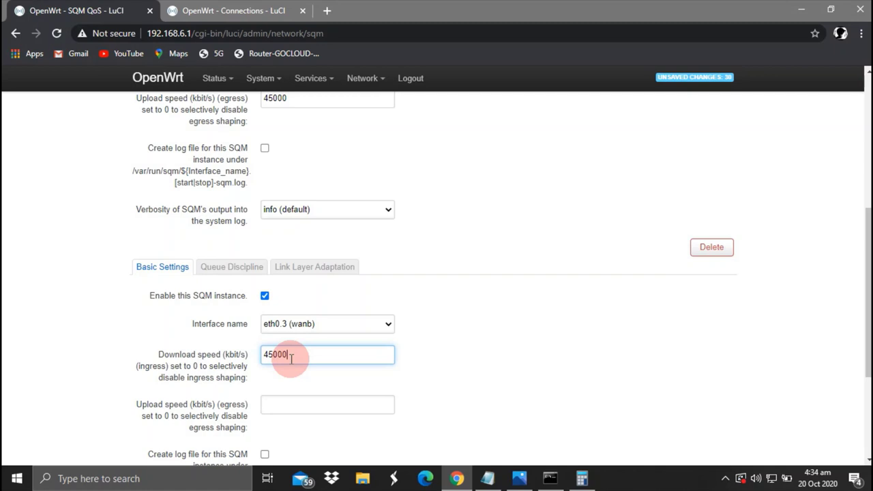
{"action": "key", "text": "Tab"}
{"action": "type", "text": "4500"}
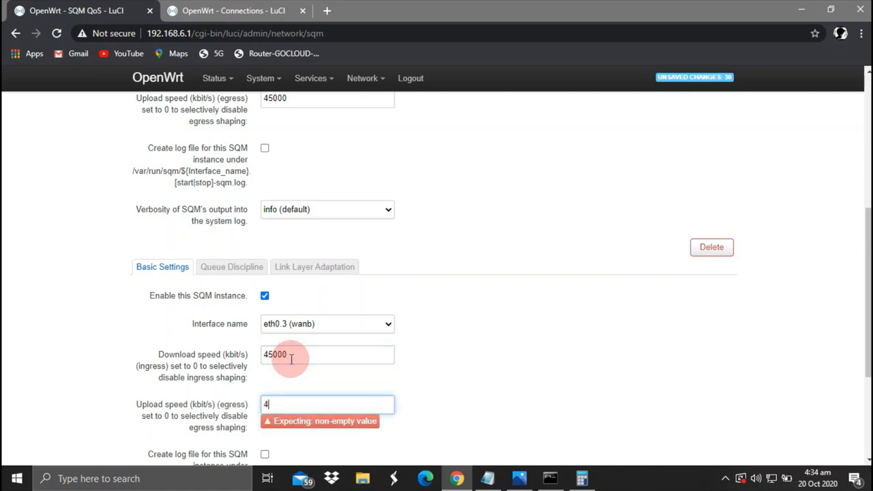
Choose cake with piece_of_cake.qos and turn on advanced configuration.
{"action": "left_click", "coordinate": [225, 267]}
{"action": "left_click", "coordinate": [285, 301]}
{"action": "left_click", "coordinate": [280, 318]}
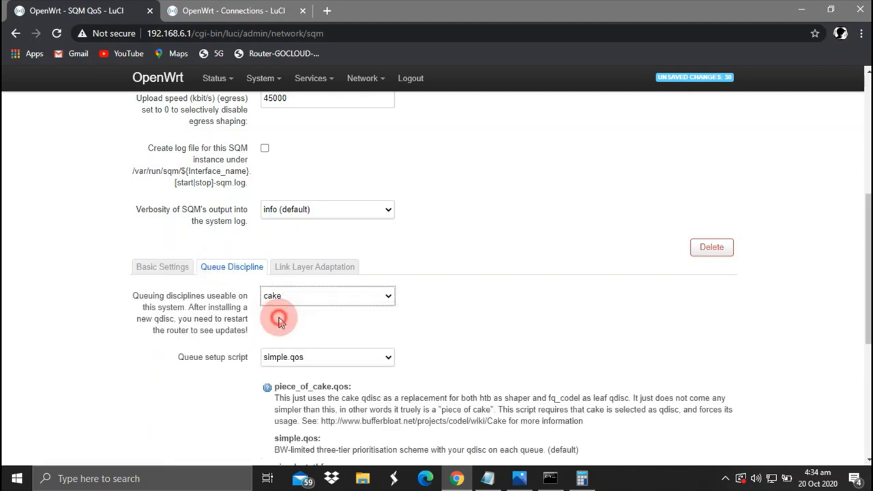
{"action": "left_click", "coordinate": [283, 358]}
{"action": "left_click", "coordinate": [293, 372]}
{"action": "scroll", "coordinate": [136, 391], "scroll_direction": "down", "scroll_amount": 3}
{"action": "left_click", "coordinate": [264, 403]}
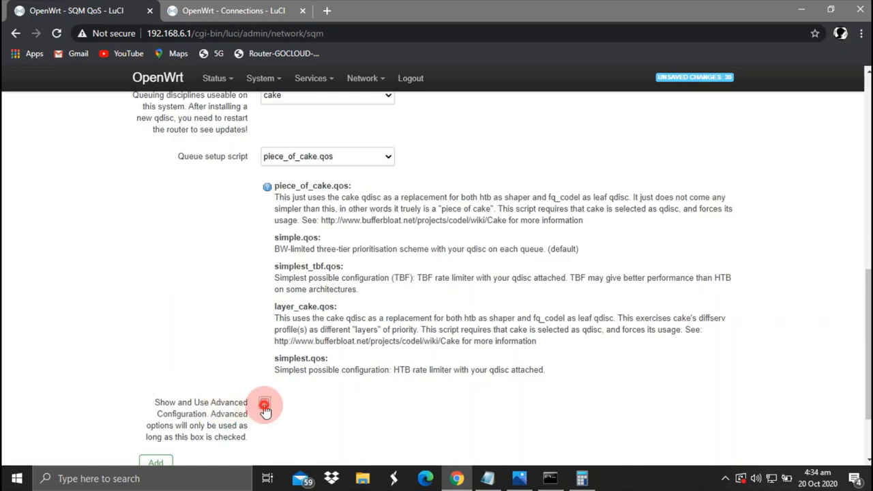
Set inbound DSCP to DO NOT SQUASH, allow DSCP on ingress, and save.
{"action": "scroll", "coordinate": [146, 365], "scroll_direction": "down", "scroll_amount": 3}
{"action": "left_click", "coordinate": [300, 299]}
{"action": "left_click", "coordinate": [293, 317]}
{"action": "left_click", "coordinate": [287, 332]}
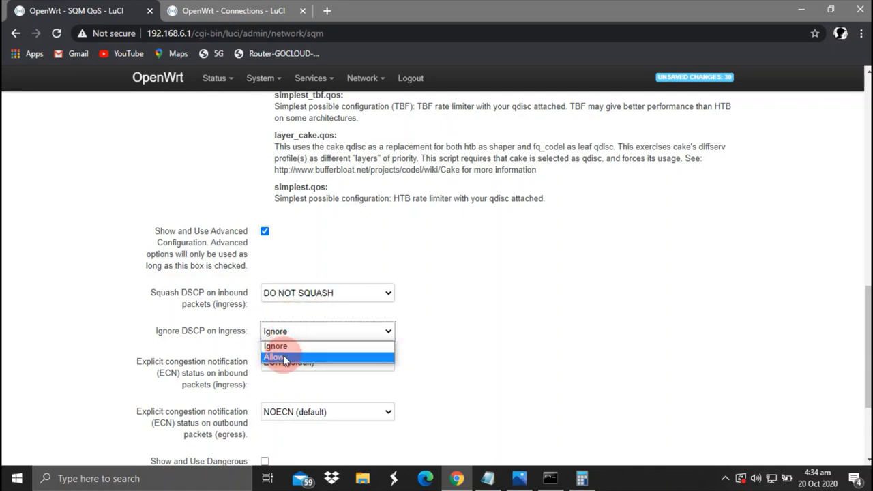
{"action": "left_click", "coordinate": [287, 357]}
{"action": "scroll", "coordinate": [490, 386], "scroll_direction": "down", "scroll_amount": 3}
{"action": "left_click", "coordinate": [658, 407]}
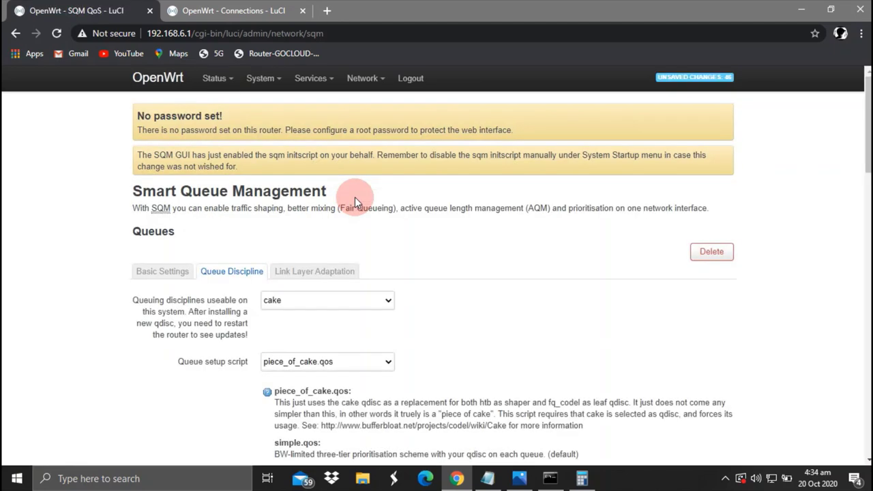
Return to the basic queue settings and add a third SQM queue.
{"action": "scroll", "coordinate": [355, 197], "scroll_direction": "down", "scroll_amount": 10}
{"action": "scroll", "coordinate": [355, 197], "scroll_direction": "down", "scroll_amount": 5}
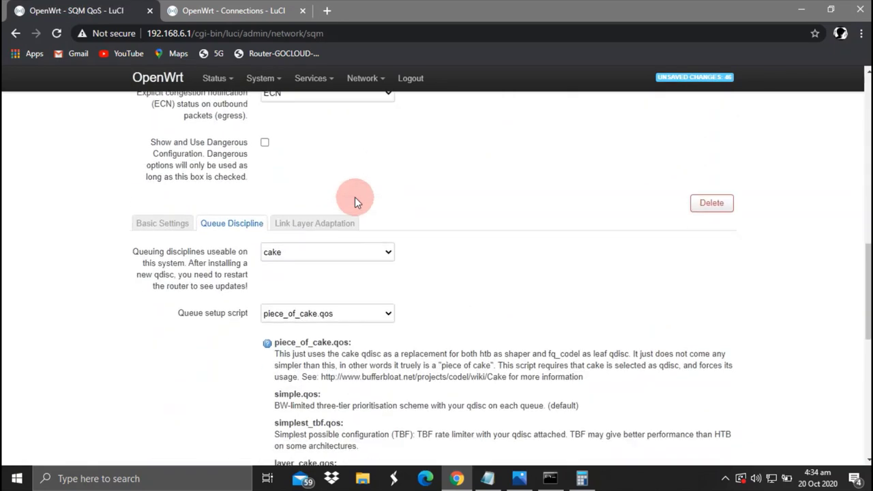
{"action": "scroll", "coordinate": [122, 140], "scroll_direction": "down", "scroll_amount": 1}
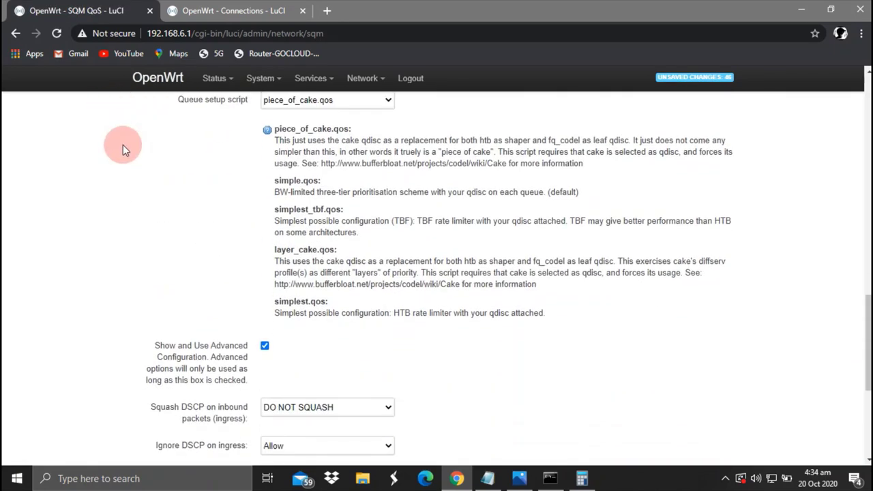
{"action": "scroll", "coordinate": [123, 145], "scroll_direction": "up", "scroll_amount": 3}
{"action": "left_click", "coordinate": [159, 227]}
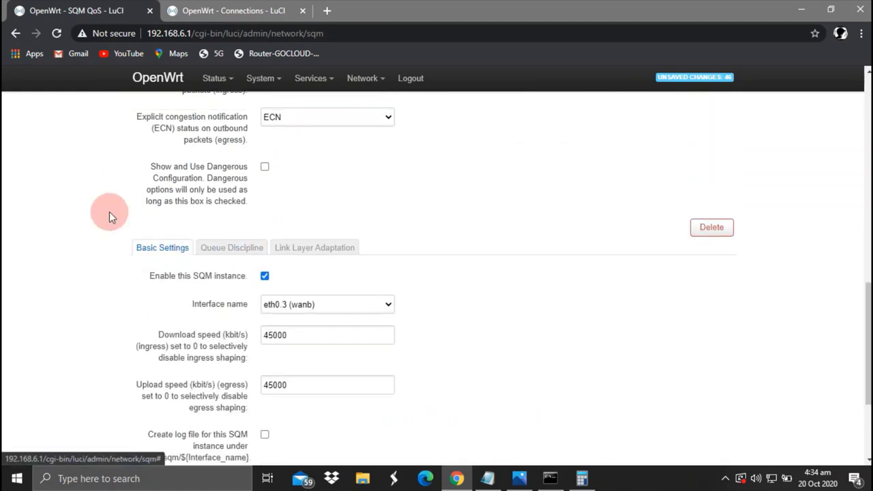
{"action": "left_click", "coordinate": [149, 212]}
{"action": "scroll", "coordinate": [143, 310], "scroll_direction": "down", "scroll_amount": 2}
{"action": "left_click", "coordinate": [156, 376]}
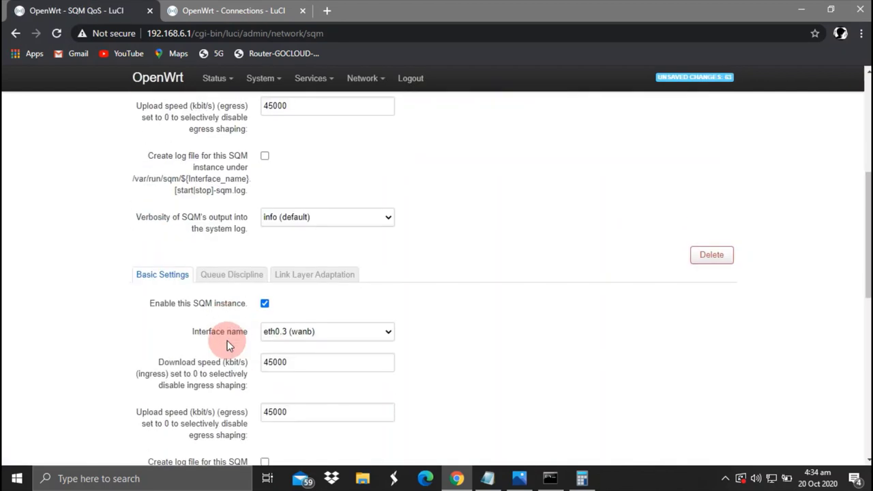
Enable the new queue on eth0.4 (wanc) and bring up the WAN connection notes.
{"action": "left_click", "coordinate": [265, 210]}
{"action": "left_click", "coordinate": [276, 237]}
{"action": "left_click", "coordinate": [287, 317]}
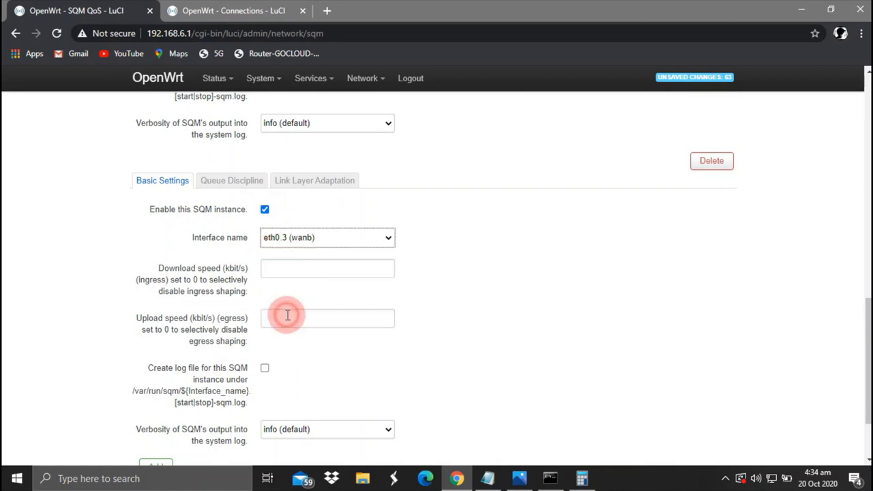
{"action": "left_click", "coordinate": [321, 241]}
{"action": "left_click", "coordinate": [315, 327]}
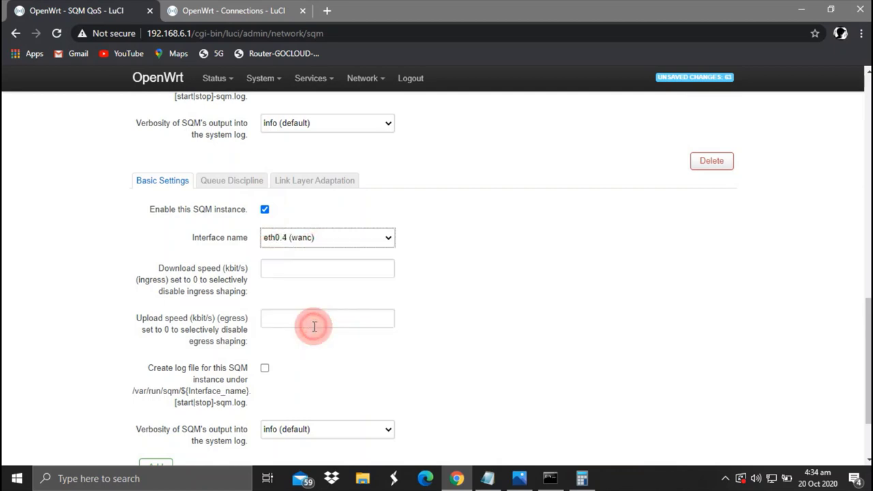
{"action": "left_click", "coordinate": [486, 478]}
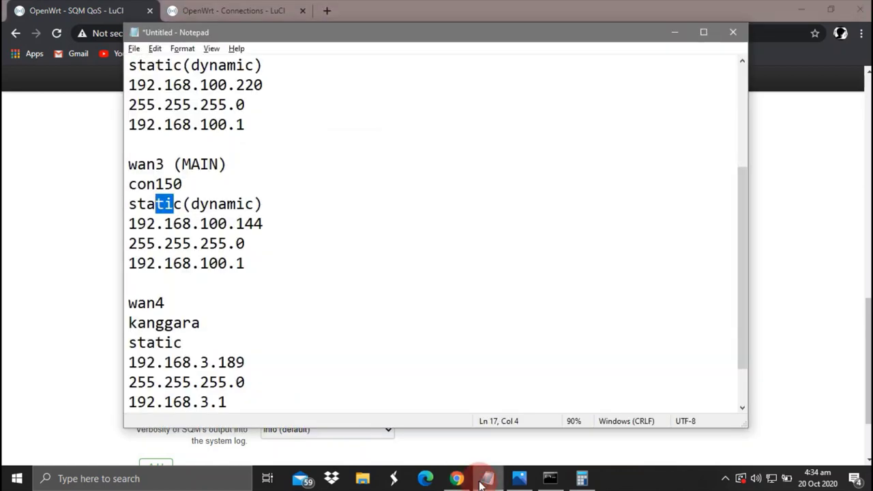
Calculate 0.9 × 150 = 135 for wanc's line, then return to its download speed field.
{"action": "left_click", "coordinate": [486, 478]}
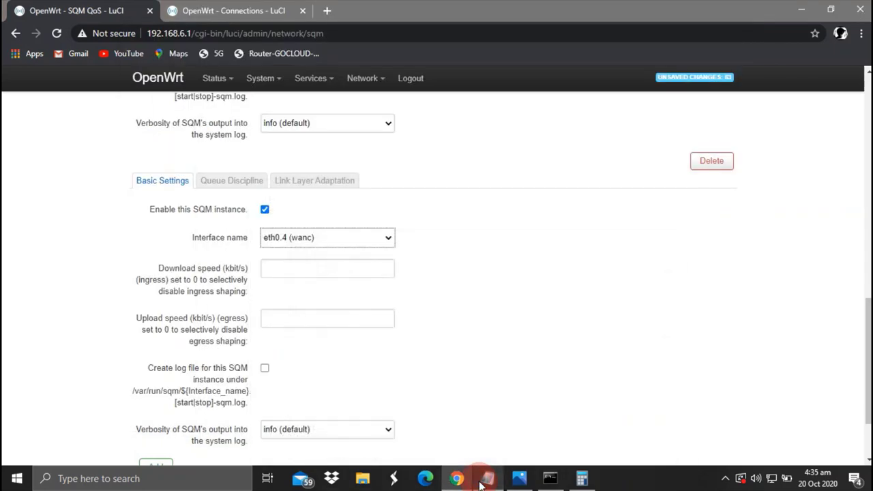
{"action": "left_click", "coordinate": [519, 478]}
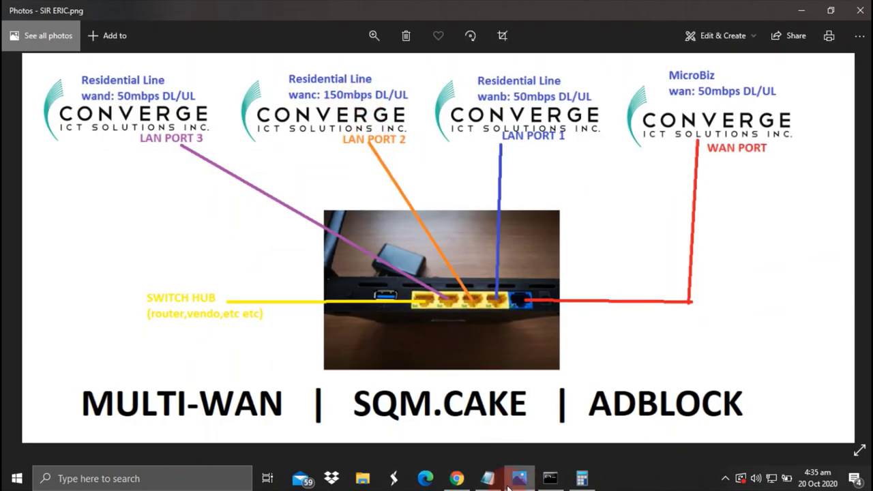
{"action": "left_click", "coordinate": [582, 478]}
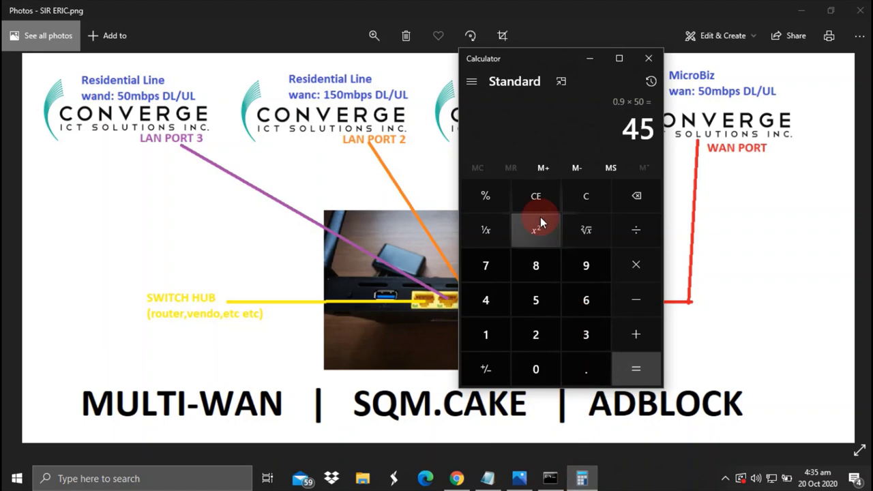
{"action": "left_click", "coordinate": [569, 198]}
{"action": "key", "text": "period"}
{"action": "key", "text": "9"}
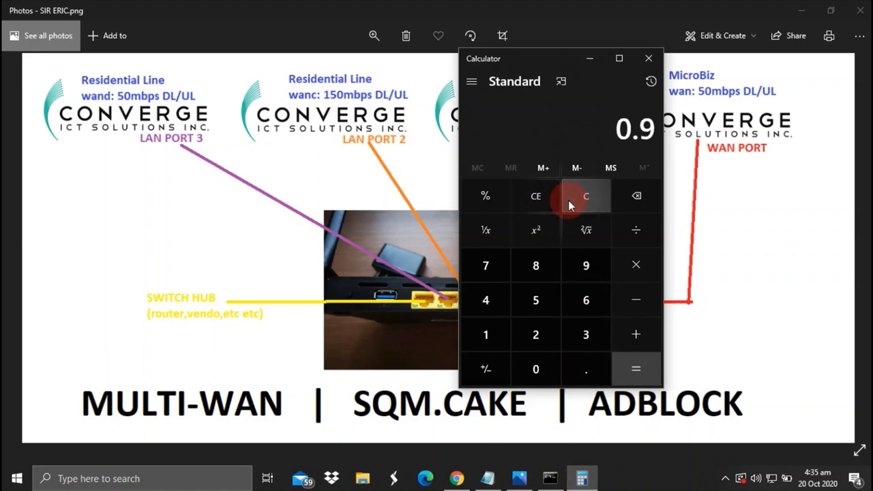
{"action": "key", "text": "asterisk"}
{"action": "type", "text": "150"}
{"action": "key", "text": "Return"}
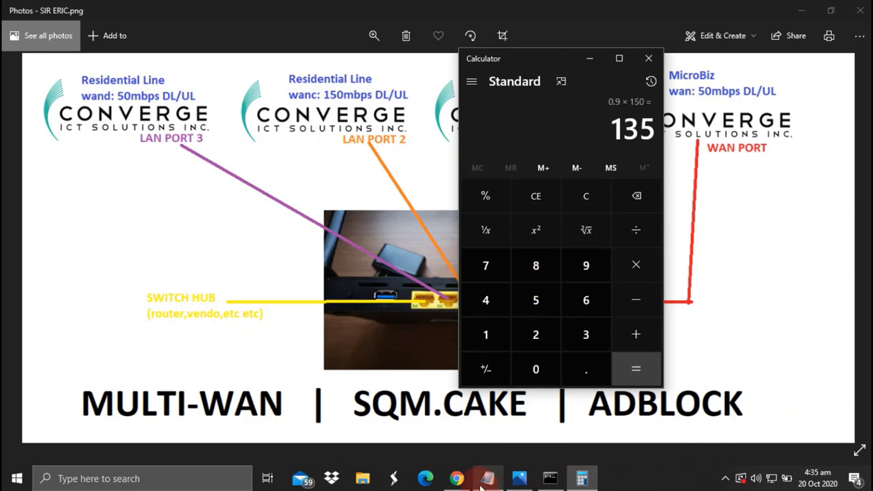
{"action": "left_click", "coordinate": [457, 478]}
{"action": "left_click", "coordinate": [294, 267]}
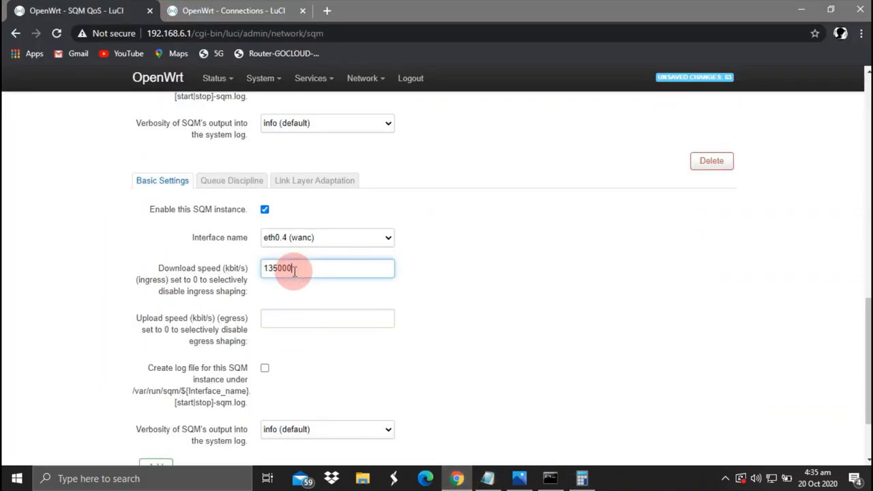
Set the wanc upload to 135000 kbit/s and choose cake with the piece_of_cake.qos script.
{"action": "left_click", "coordinate": [287, 315]}
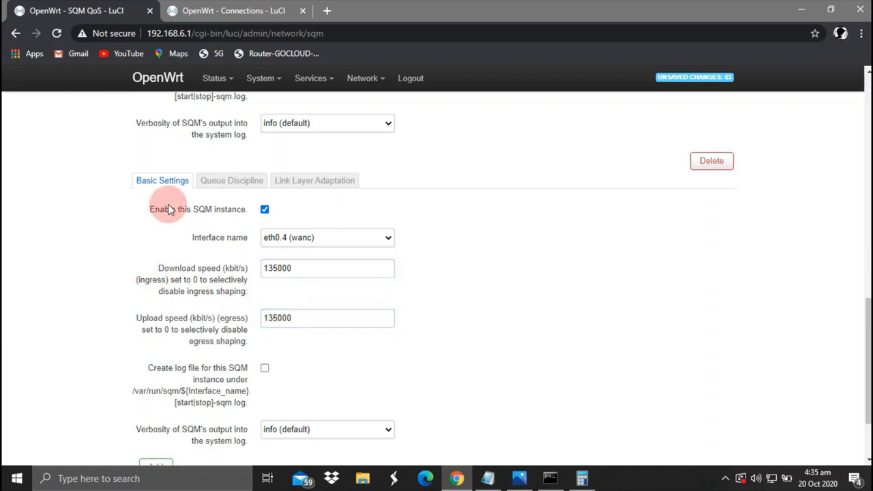
{"action": "left_click", "coordinate": [204, 183]}
{"action": "left_click", "coordinate": [279, 210]}
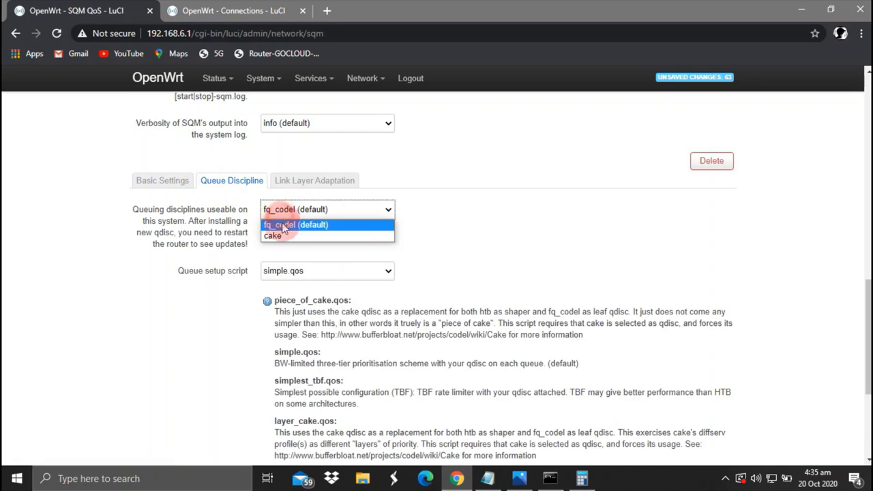
{"action": "left_click", "coordinate": [273, 236]}
{"action": "left_click", "coordinate": [280, 272]}
{"action": "left_click", "coordinate": [282, 298]}
{"action": "left_click", "coordinate": [273, 271]}
{"action": "left_click", "coordinate": [279, 287]}
{"action": "left_click", "coordinate": [195, 324]}
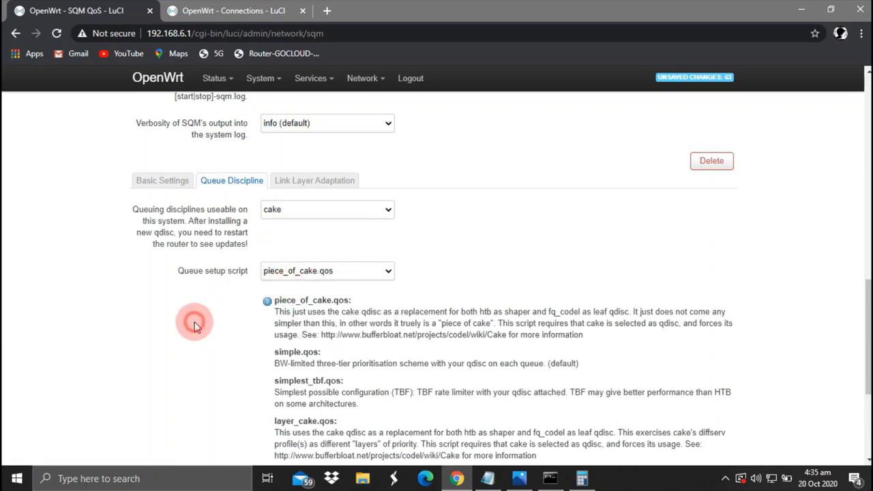
Enable advanced options: DO NOT SQUASH inbound DSCP, Allow DSCP on ingress, ECN outbound.
{"action": "scroll", "coordinate": [195, 325], "scroll_direction": "down", "scroll_amount": 3}
{"action": "left_click", "coordinate": [265, 311]}
{"action": "left_click", "coordinate": [273, 372]}
{"action": "left_click", "coordinate": [273, 395]}
{"action": "scroll", "coordinate": [225, 414], "scroll_direction": "down", "scroll_amount": 1}
{"action": "scroll", "coordinate": [225, 414], "scroll_direction": "down", "scroll_amount": 1}
{"action": "left_click", "coordinate": [279, 275]}
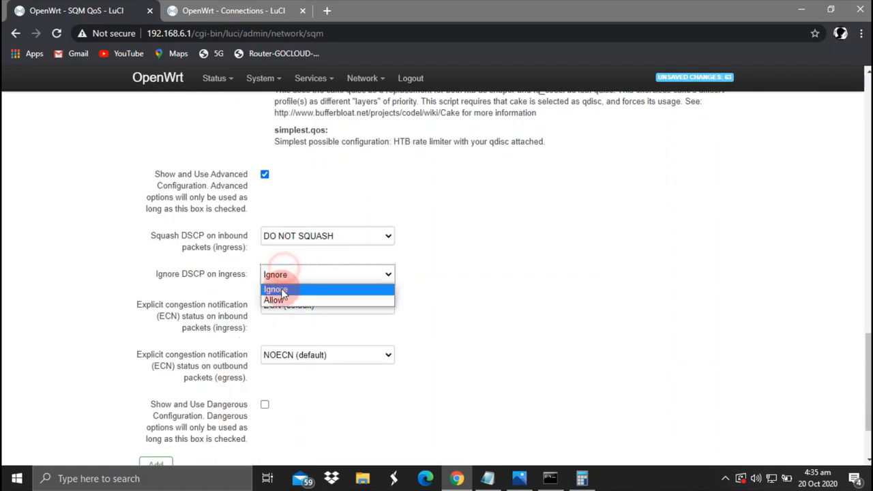
{"action": "left_click", "coordinate": [279, 302]}
{"action": "left_click", "coordinate": [301, 355]}
{"action": "left_click", "coordinate": [288, 379]}
{"action": "scroll", "coordinate": [470, 373], "scroll_direction": "down", "scroll_amount": 2}
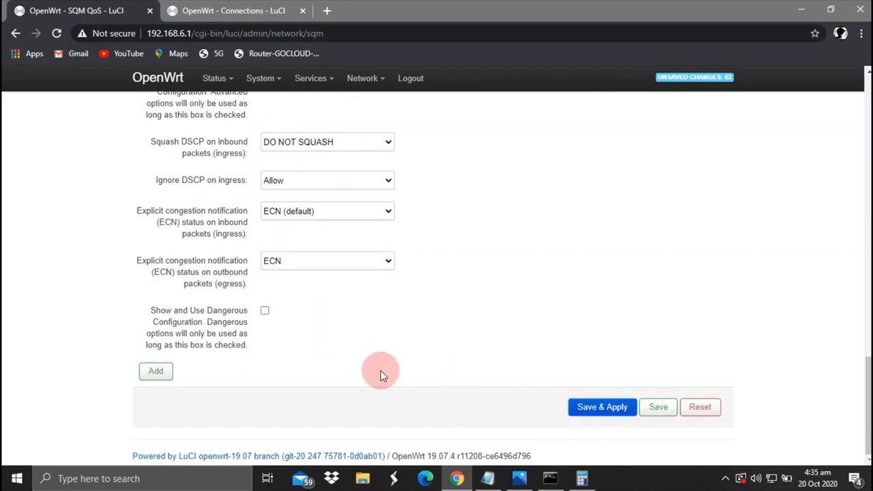
Save the wanc queue settings and add another SQM queue.
{"action": "left_click", "coordinate": [659, 408]}
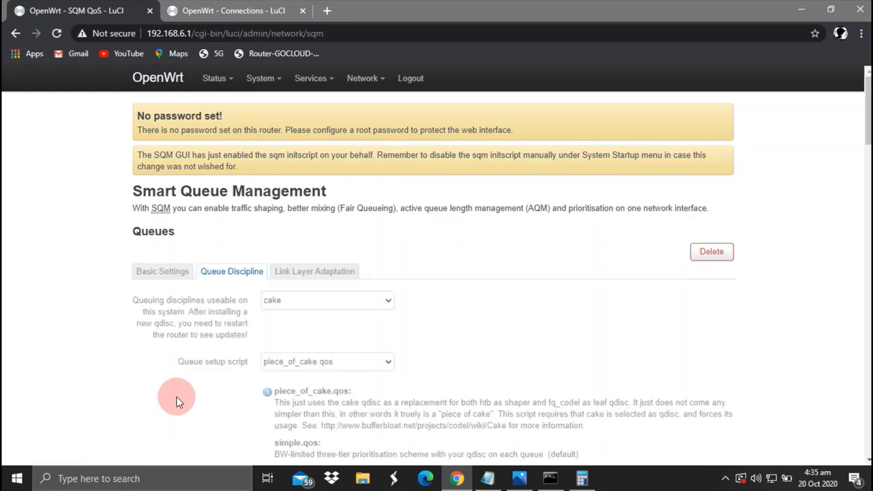
{"action": "scroll", "coordinate": [96, 180], "scroll_direction": "up", "scroll_amount": 4}
{"action": "scroll", "coordinate": [96, 180], "scroll_direction": "down", "scroll_amount": 5}
{"action": "left_click", "coordinate": [163, 171]}
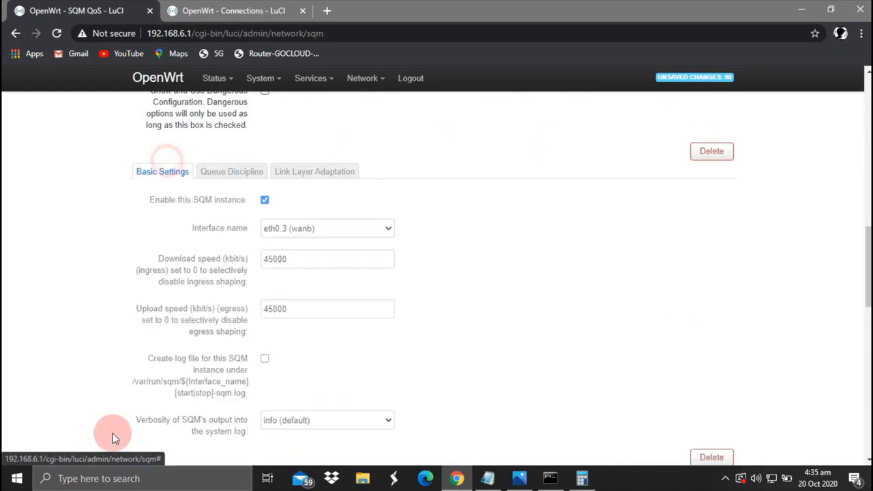
{"action": "scroll", "coordinate": [112, 433], "scroll_direction": "down", "scroll_amount": 8}
{"action": "scroll", "coordinate": [113, 434], "scroll_direction": "down", "scroll_amount": 3}
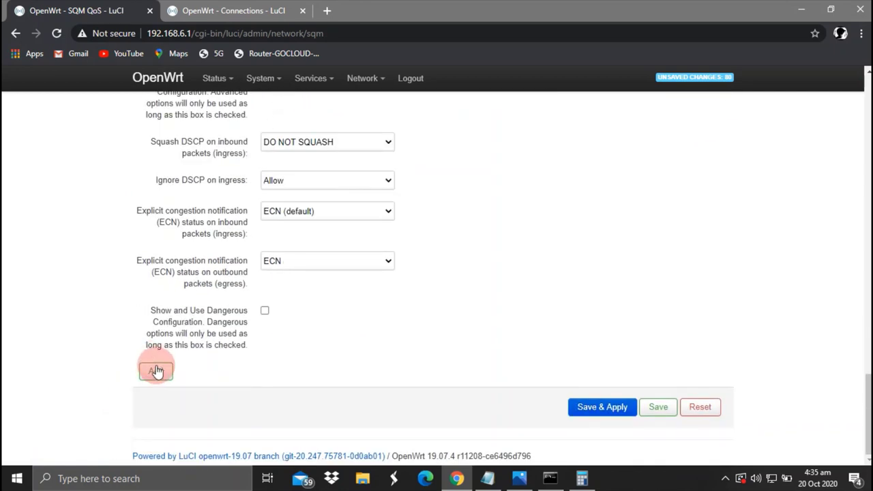
{"action": "left_click", "coordinate": [156, 372]}
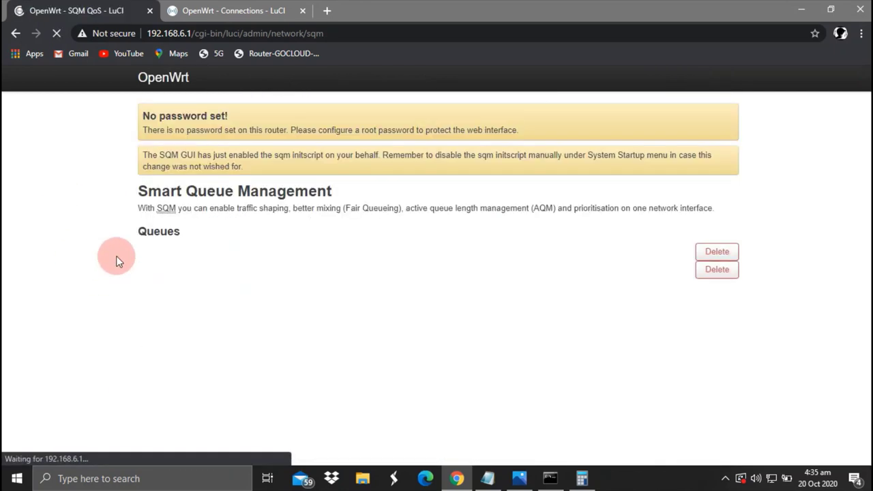
Enable the new queue on eth0.5 (wand) with 45000 kbit/s download and upload.
{"action": "scroll", "coordinate": [116, 262], "scroll_direction": "down", "scroll_amount": 2}
{"action": "scroll", "coordinate": [116, 262], "scroll_direction": "down", "scroll_amount": 4}
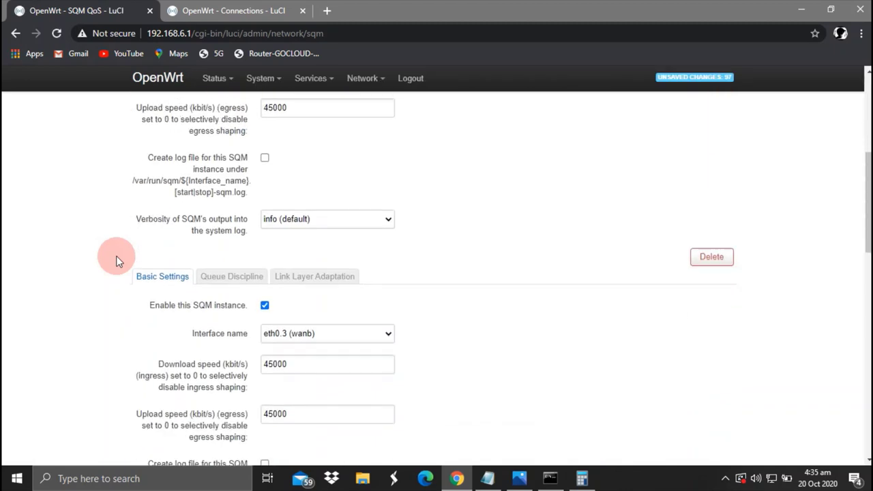
{"action": "right_click", "coordinate": [116, 261]}
{"action": "left_click", "coordinate": [77, 249]}
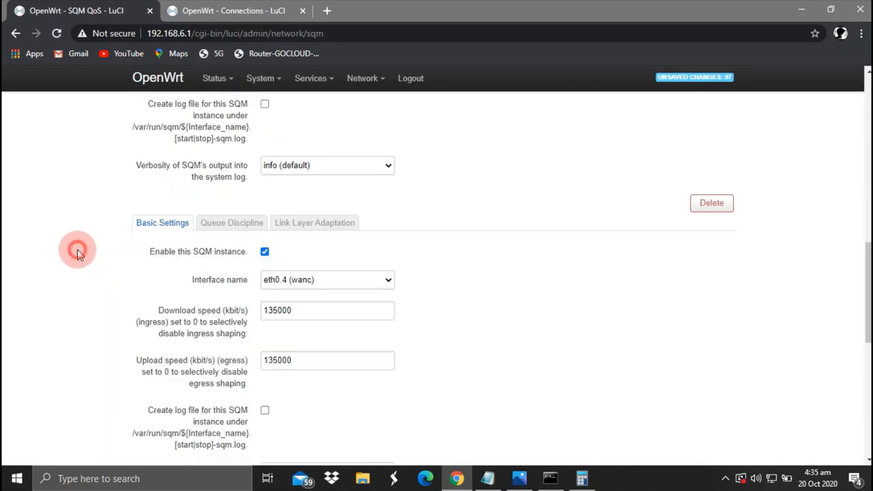
{"action": "scroll", "coordinate": [77, 249], "scroll_direction": "down", "scroll_amount": 5}
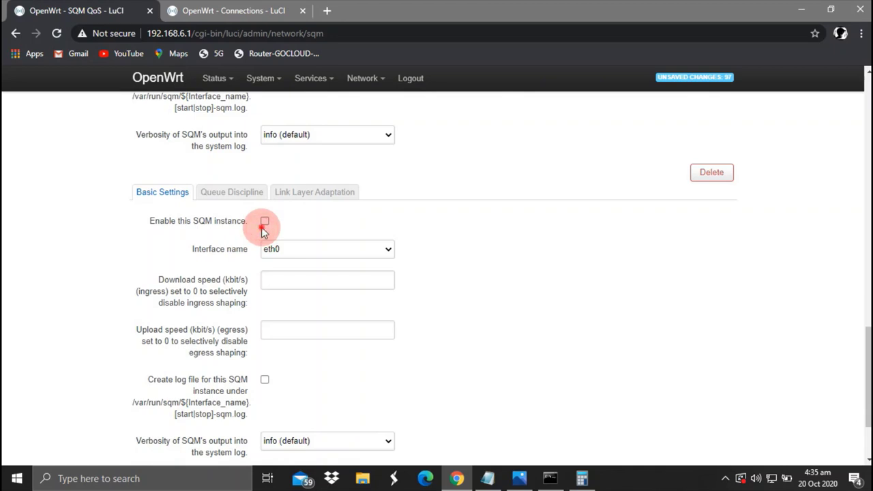
{"action": "left_click", "coordinate": [264, 222]}
{"action": "left_click", "coordinate": [275, 249]}
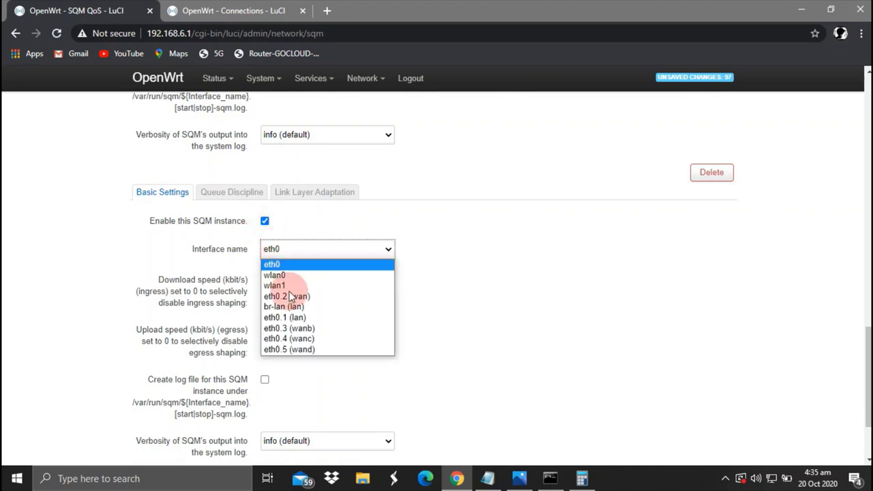
{"action": "left_click", "coordinate": [285, 350]}
{"action": "left_click", "coordinate": [301, 282]}
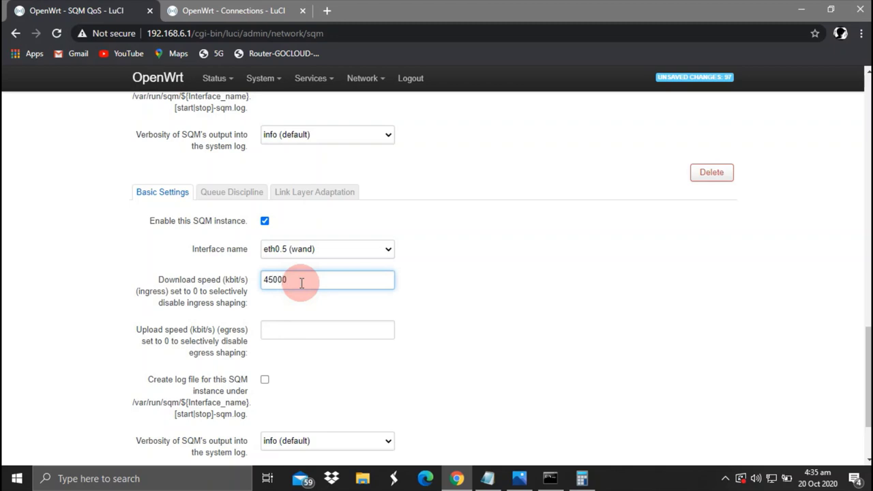
{"action": "left_click", "coordinate": [281, 330]}
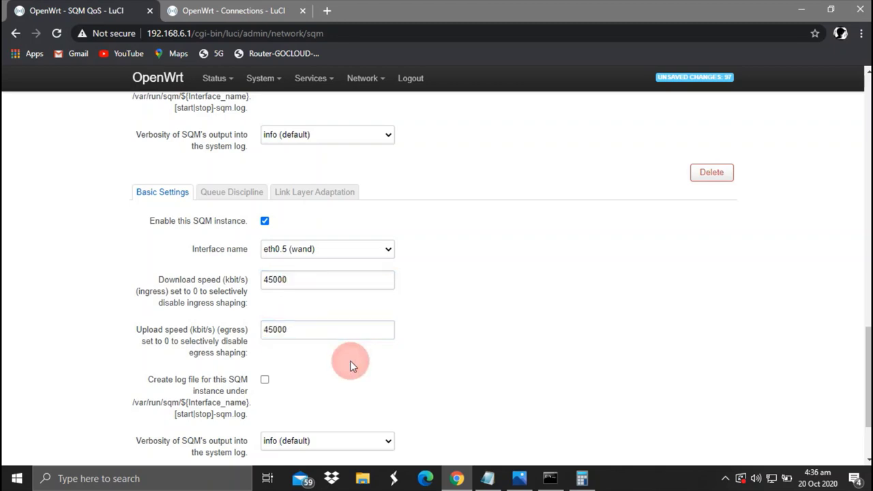
Set this queue's discipline to cake with the piece_of_cake.qos setup script.
{"action": "scroll", "coordinate": [350, 367], "scroll_direction": "down", "scroll_amount": 2}
{"action": "scroll", "coordinate": [350, 367], "scroll_direction": "up", "scroll_amount": 1}
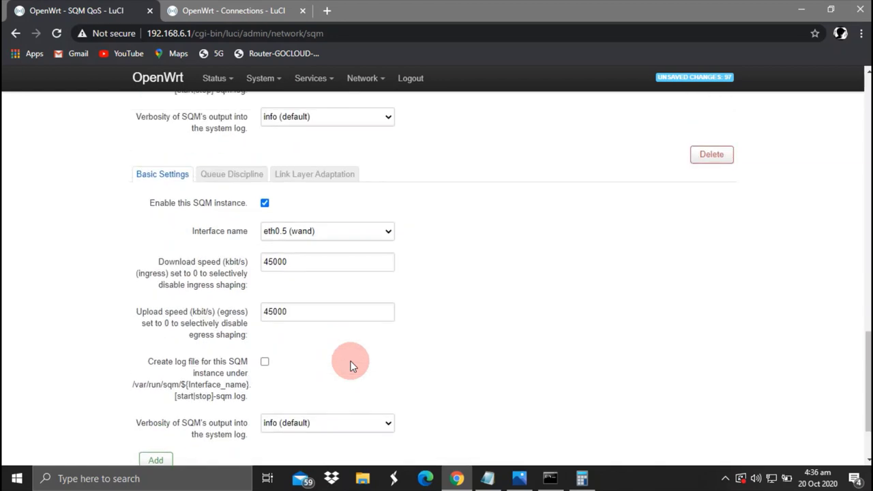
{"action": "right_click", "coordinate": [350, 366]}
{"action": "left_click", "coordinate": [215, 175]}
{"action": "left_click", "coordinate": [176, 175]}
{"action": "left_click", "coordinate": [215, 175]}
{"action": "left_click", "coordinate": [295, 204]}
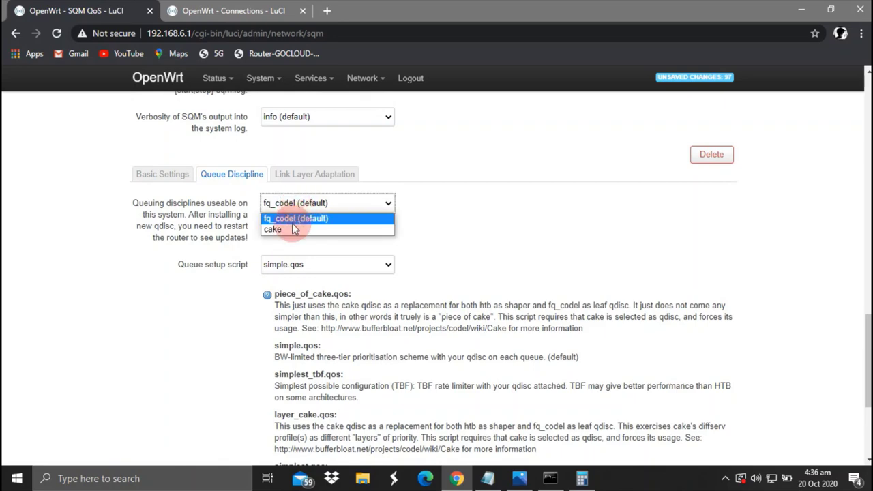
{"action": "left_click", "coordinate": [293, 227]}
{"action": "left_click", "coordinate": [286, 266]}
{"action": "left_click", "coordinate": [293, 278]}
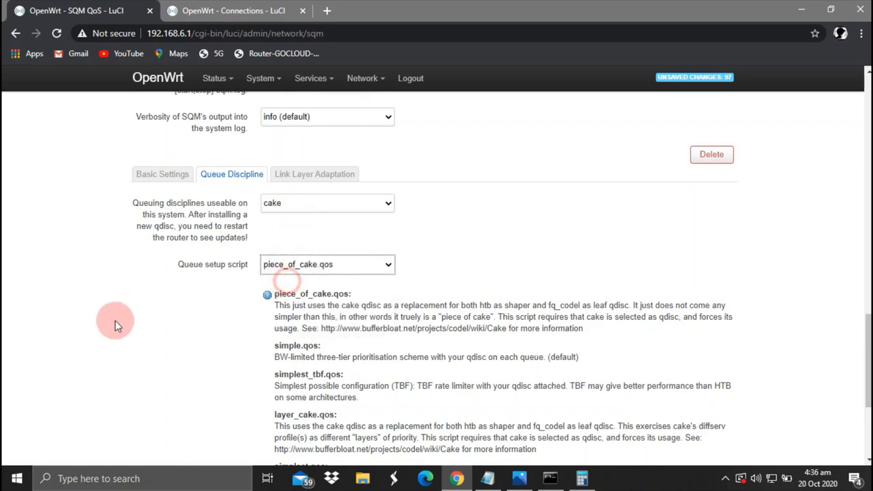
{"action": "scroll", "coordinate": [114, 326], "scroll_direction": "down", "scroll_amount": 1}
{"action": "scroll", "coordinate": [115, 327], "scroll_direction": "down", "scroll_amount": 3}
Set advanced options: DO NOT SQUASH, Allow DSCP, default inbound ECN, and outbound ECN.
{"action": "left_click", "coordinate": [263, 312]}
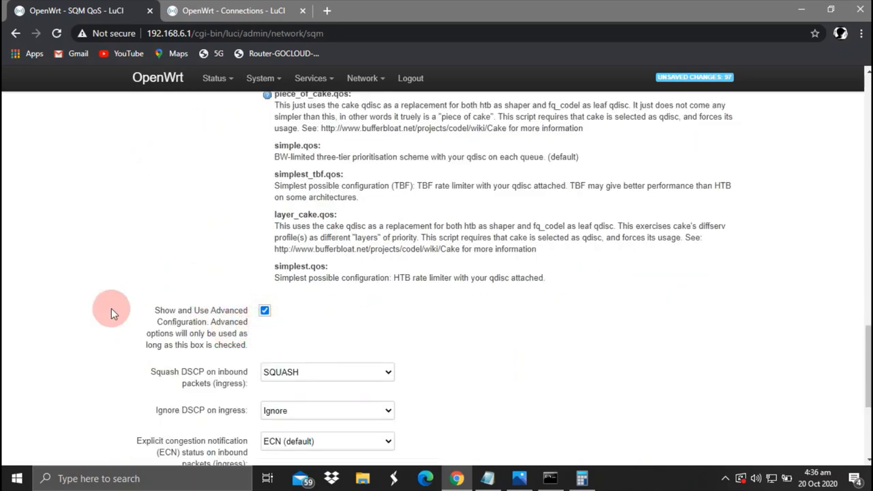
{"action": "scroll", "coordinate": [111, 308], "scroll_direction": "down", "scroll_amount": 2}
{"action": "left_click", "coordinate": [277, 228]}
{"action": "left_click", "coordinate": [287, 254]}
{"action": "left_click", "coordinate": [276, 267]}
{"action": "left_click", "coordinate": [273, 291]}
{"action": "left_click", "coordinate": [278, 299]}
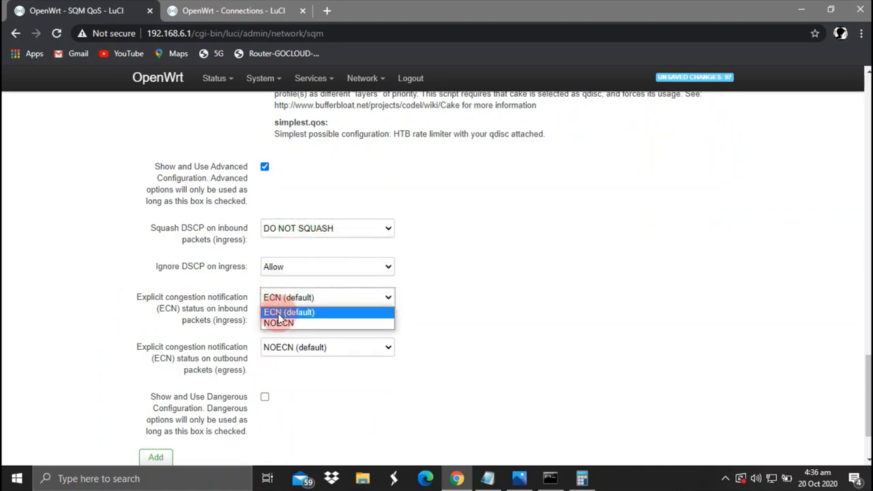
{"action": "left_click", "coordinate": [278, 318]}
{"action": "left_click", "coordinate": [277, 348]}
{"action": "left_click", "coordinate": [281, 368]}
{"action": "scroll", "coordinate": [491, 403], "scroll_direction": "down", "scroll_amount": 2}
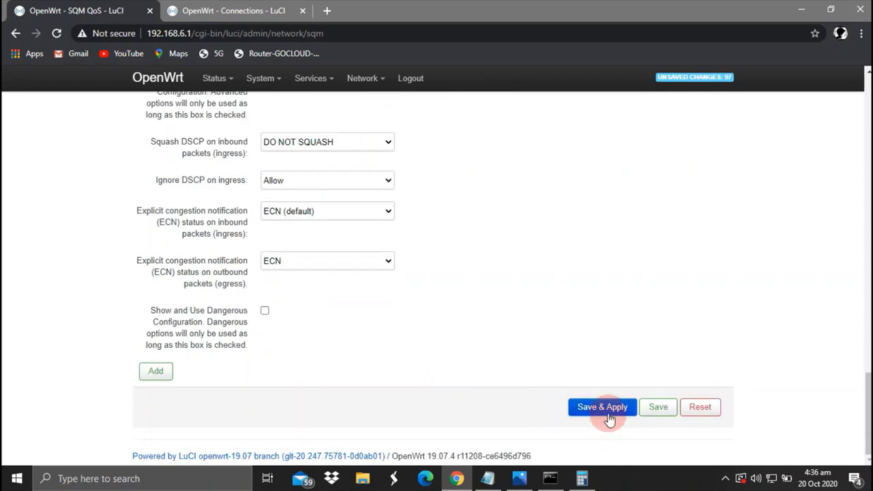
{"action": "left_click", "coordinate": [528, 478]}
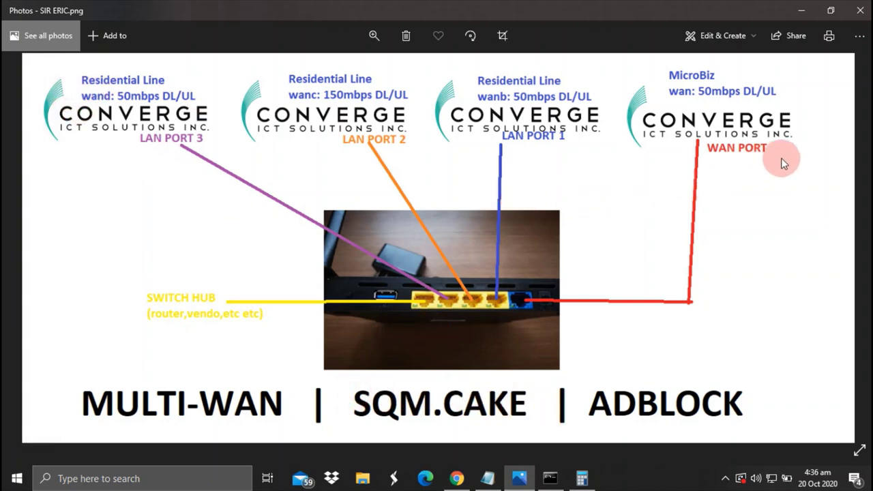
Review the Basic Settings of each SQM queue in turn.
{"action": "key", "text": "alt+Tab"}
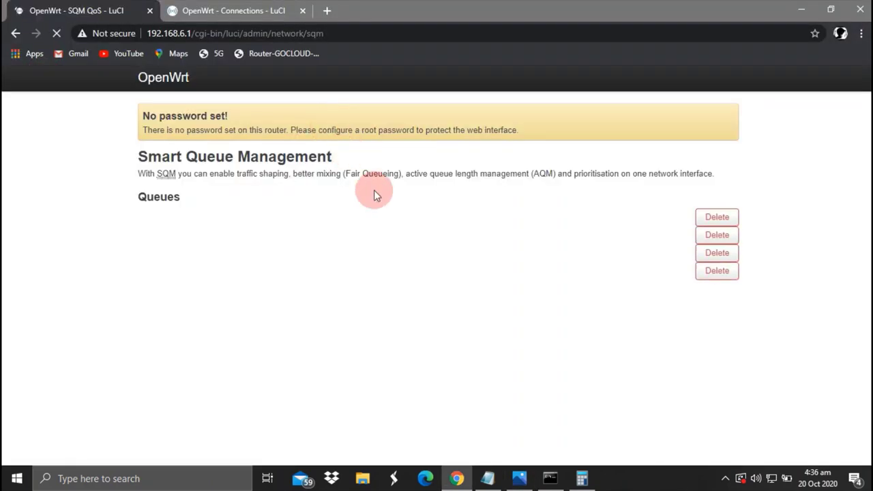
{"action": "scroll", "coordinate": [374, 195], "scroll_direction": "down", "scroll_amount": 1}
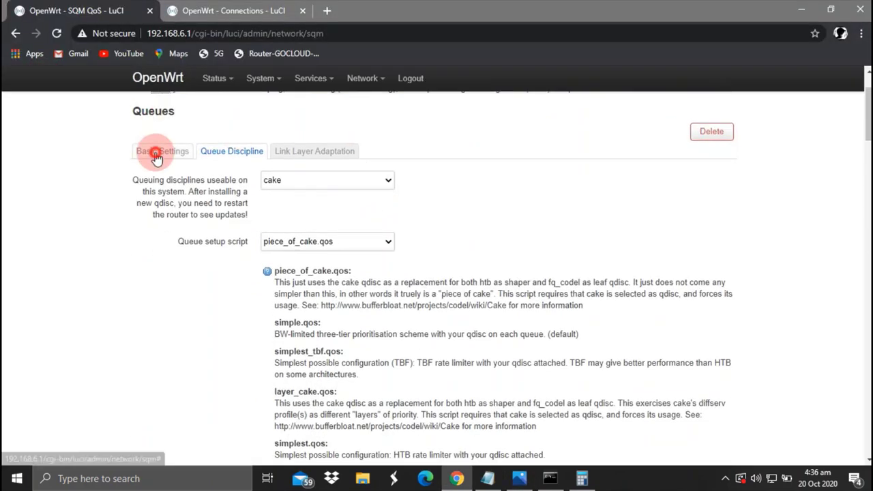
{"action": "left_click", "coordinate": [149, 149]}
{"action": "scroll", "coordinate": [215, 295], "scroll_direction": "down", "scroll_amount": 5}
{"action": "scroll", "coordinate": [214, 295], "scroll_direction": "down", "scroll_amount": 5}
{"action": "scroll", "coordinate": [214, 295], "scroll_direction": "up", "scroll_amount": 5}
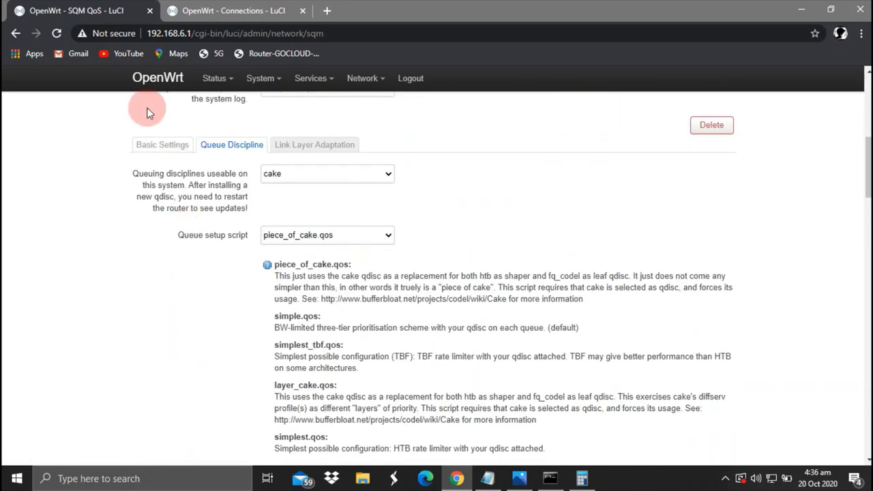
{"action": "left_click", "coordinate": [153, 146]}
{"action": "scroll", "coordinate": [109, 310], "scroll_direction": "down", "scroll_amount": 4}
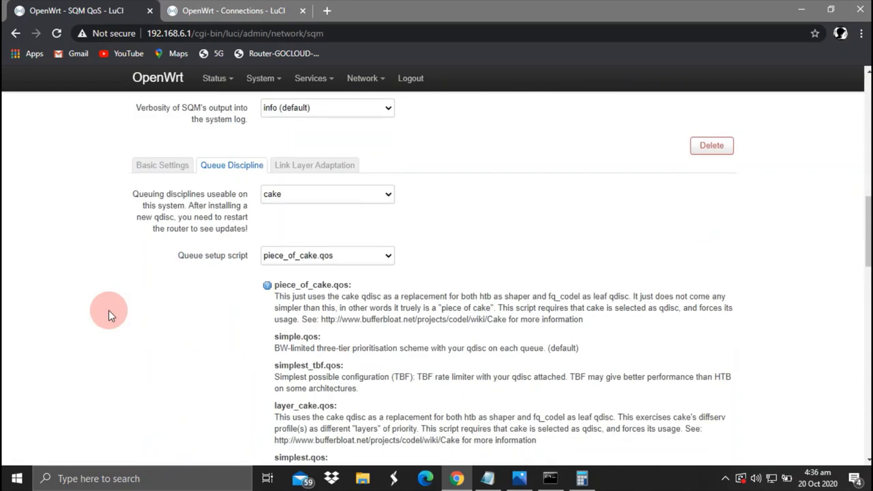
{"action": "left_click", "coordinate": [178, 167]}
{"action": "scroll", "coordinate": [141, 294], "scroll_direction": "down", "scroll_amount": 5}
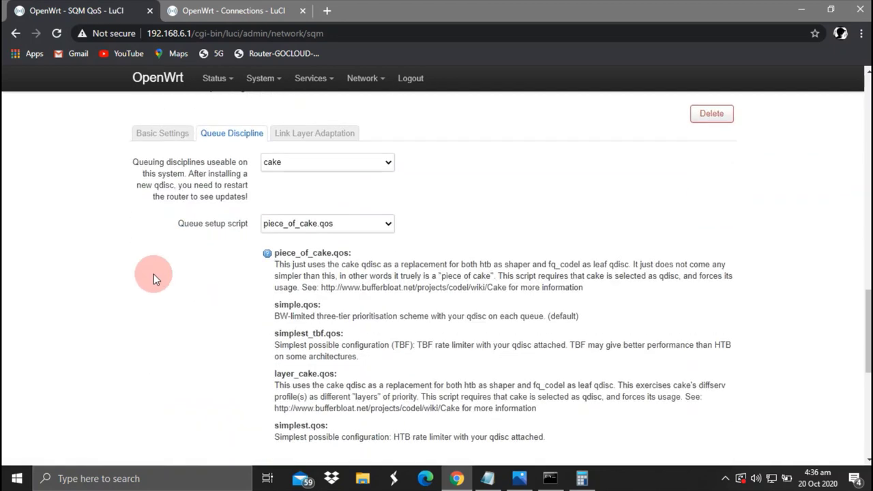
{"action": "left_click", "coordinate": [167, 133]}
{"action": "scroll", "coordinate": [165, 318], "scroll_direction": "down", "scroll_amount": 3}
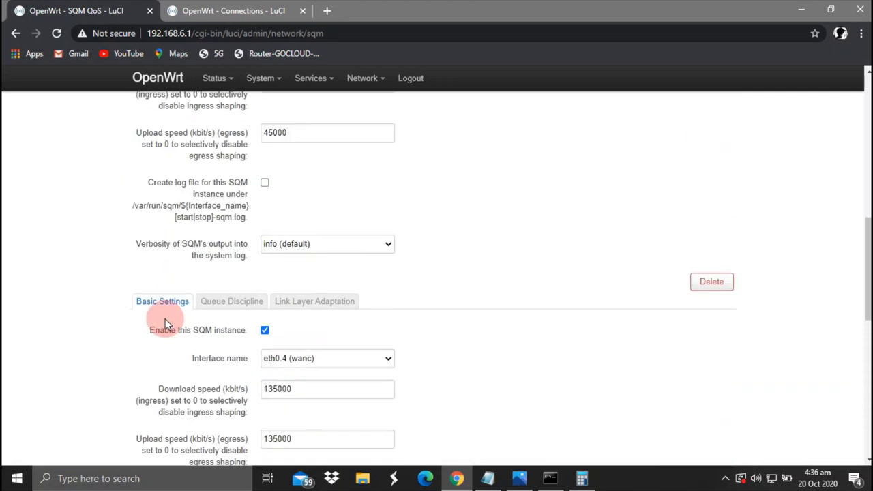
{"action": "scroll", "coordinate": [165, 319], "scroll_direction": "up", "scroll_amount": 3}
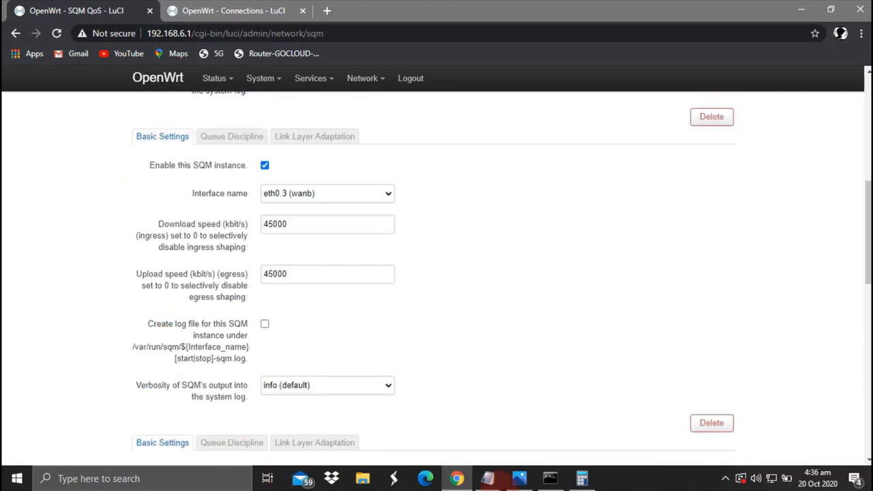
Glance at the notes window and multi-WAN diagram images, then return to the router page.
{"action": "left_click", "coordinate": [488, 478]}
{"action": "left_click", "coordinate": [490, 478]}
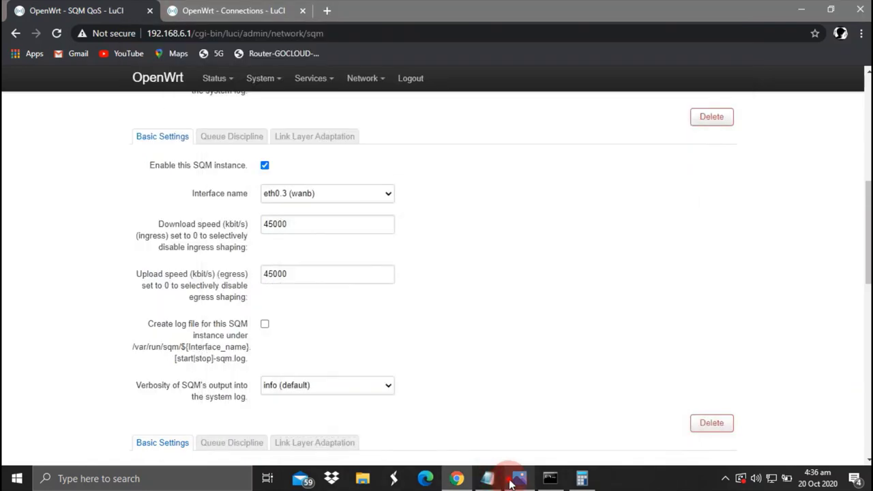
{"action": "left_click", "coordinate": [513, 480]}
{"action": "key", "text": "Right"}
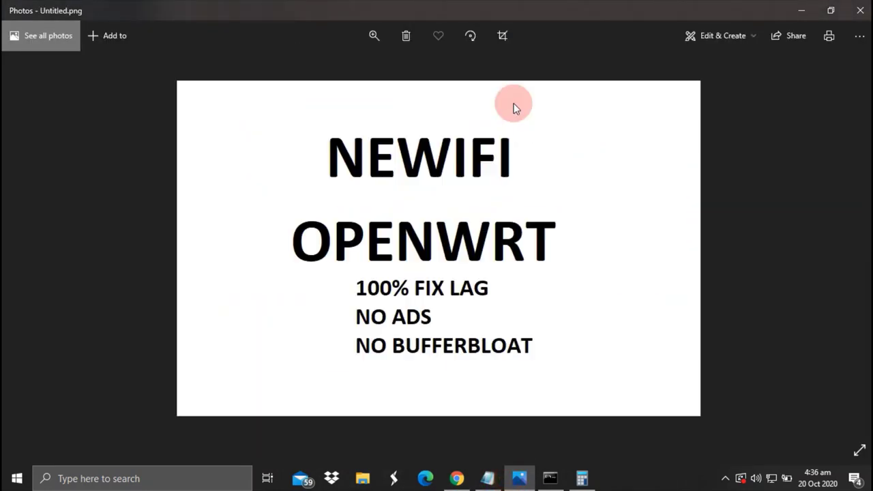
{"action": "left_click", "coordinate": [457, 479]}
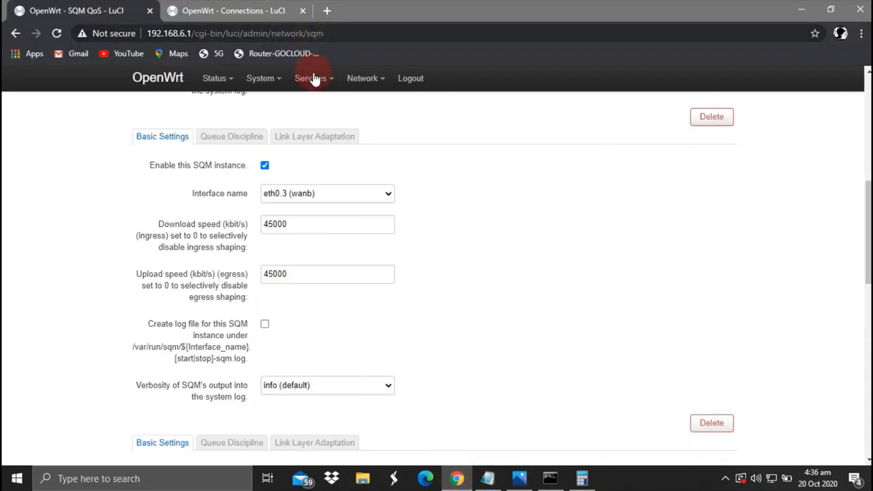
Open Services > Adblock and highlight its status and 41,050 blocked-domains count.
{"action": "mouse_move", "coordinate": [313, 79]}
{"action": "left_click", "coordinate": [316, 107]}
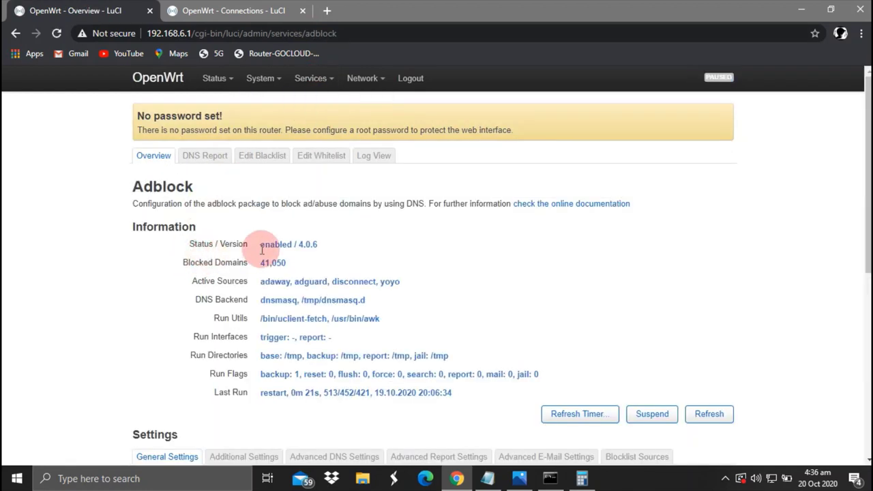
{"action": "left_click_drag", "start_coordinate": [262, 251], "coordinate": [288, 271]}
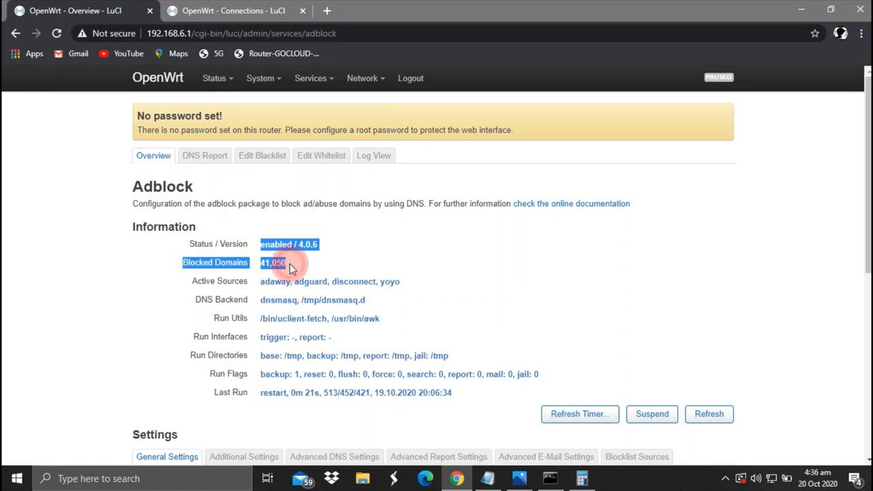
{"action": "left_click", "coordinate": [304, 204]}
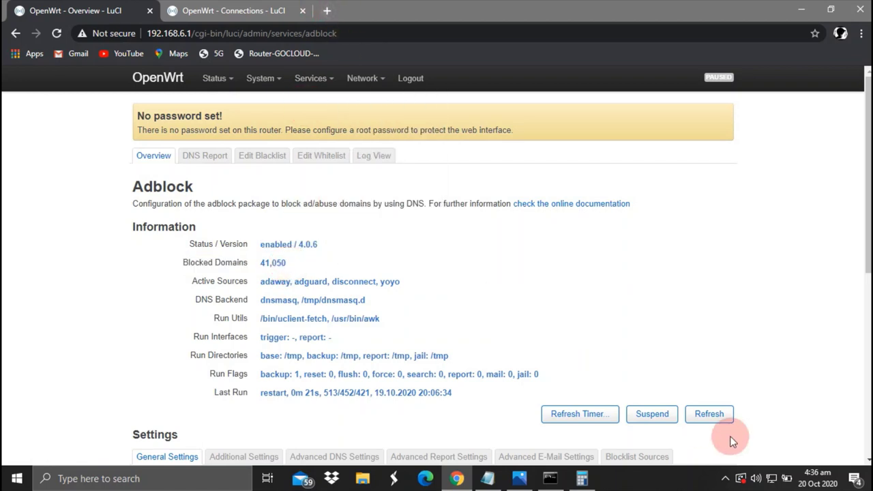
Open an incognito window, load speedtest.net from 'speed', and return to the OpenWrt window.
{"action": "left_click", "coordinate": [861, 11]}
{"action": "key", "text": "ctrl+shift+n"}
{"action": "type", "text": "192"}
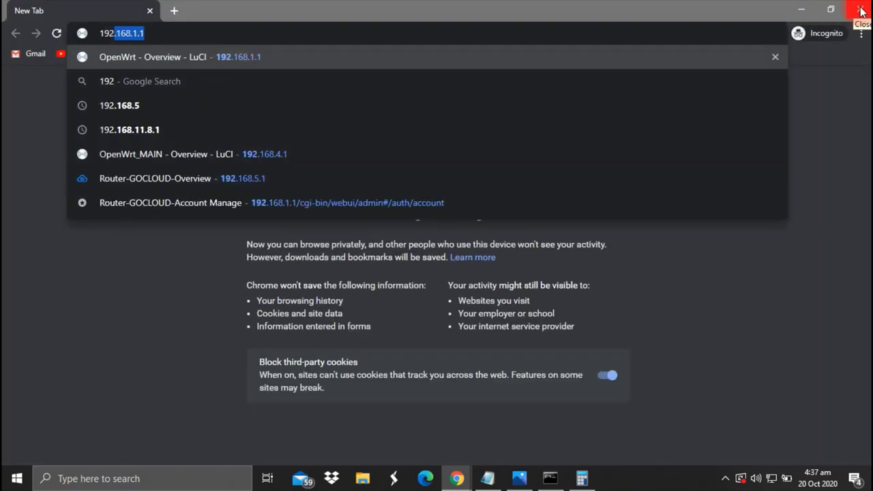
{"action": "key", "text": "BackSpace"}
{"action": "key", "text": "BackSpace"}
{"action": "key", "text": "BackSpace"}
{"action": "key", "text": "BackSpace"}
{"action": "type", "text": "speed"}
{"action": "key", "text": "Return"}
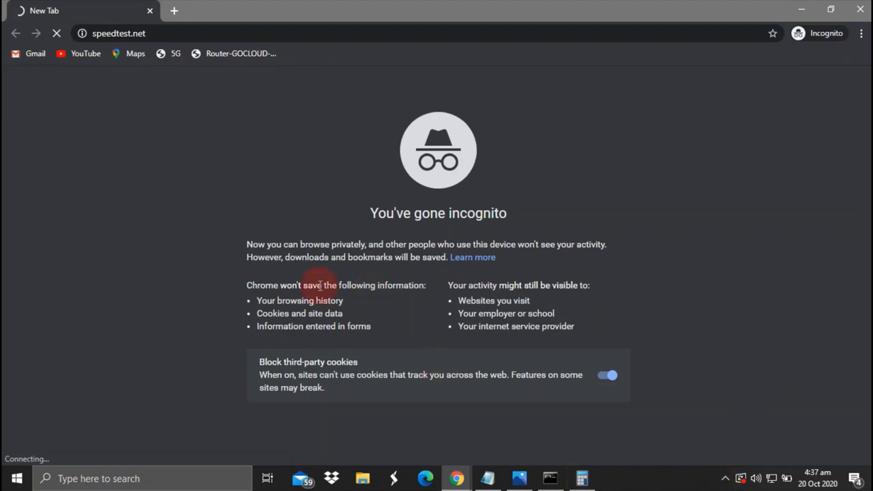
{"action": "mouse_move", "coordinate": [448, 485]}
{"action": "left_click", "coordinate": [389, 421]}
Open the Status overview, close the Connections tab, and show Network > Interfaces.
{"action": "mouse_move", "coordinate": [216, 80]}
{"action": "left_click", "coordinate": [224, 104]}
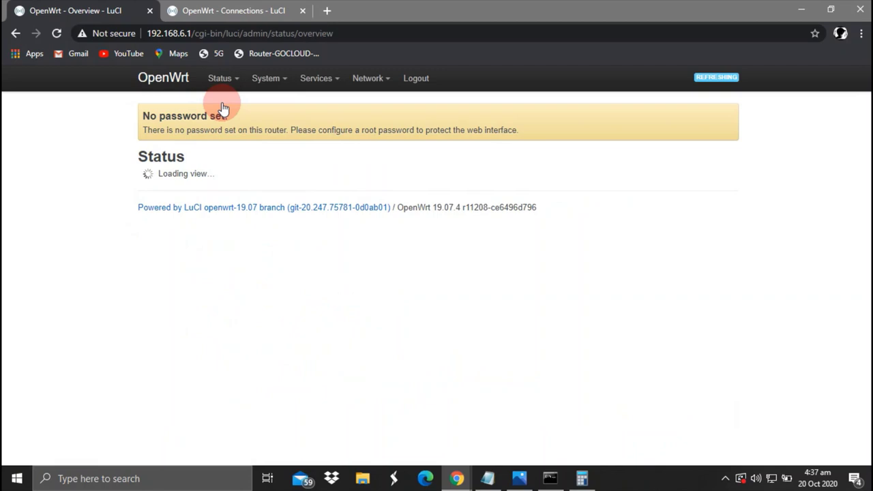
{"action": "scroll", "coordinate": [54, 220], "scroll_direction": "down", "scroll_amount": 15}
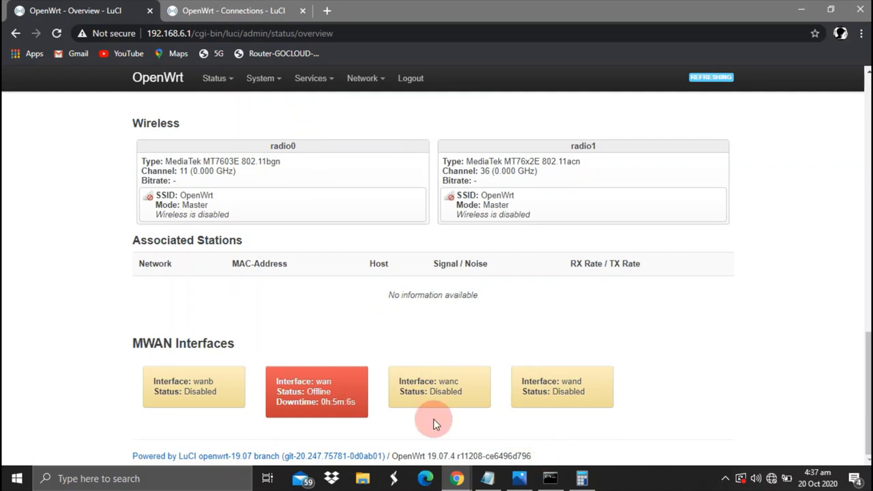
{"action": "mouse_move", "coordinate": [245, 78]}
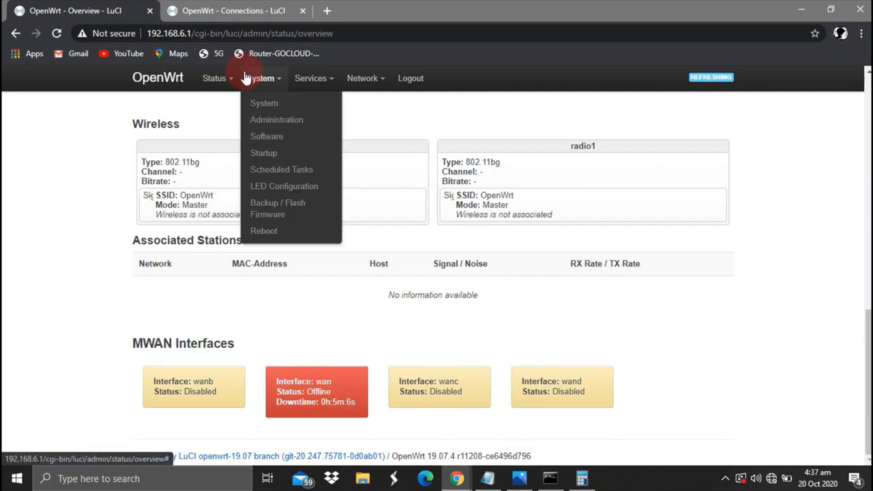
{"action": "left_click", "coordinate": [232, 10]}
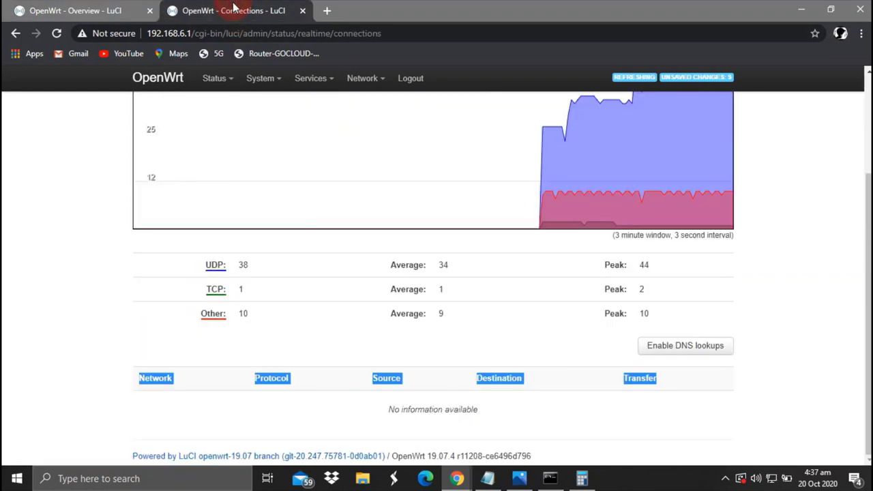
{"action": "left_click", "coordinate": [301, 11]}
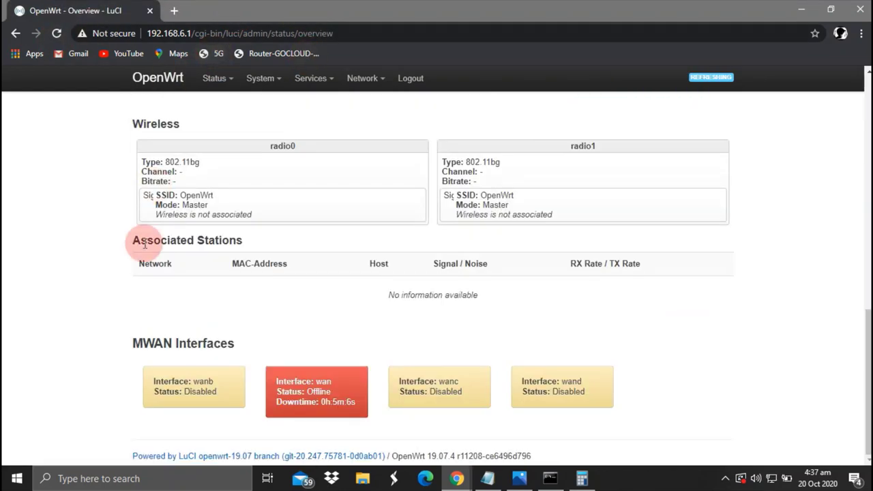
{"action": "mouse_move", "coordinate": [369, 82]}
{"action": "left_click", "coordinate": [369, 104]}
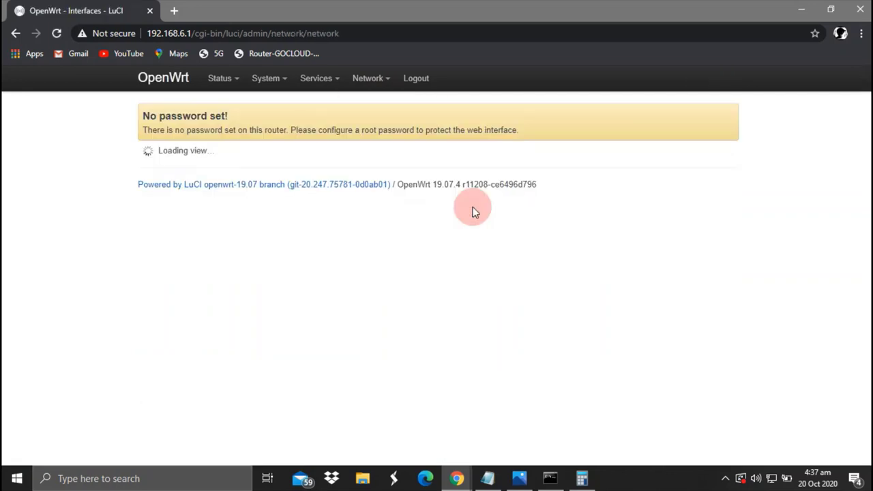
{"action": "scroll", "coordinate": [473, 208], "scroll_direction": "down", "scroll_amount": 2}
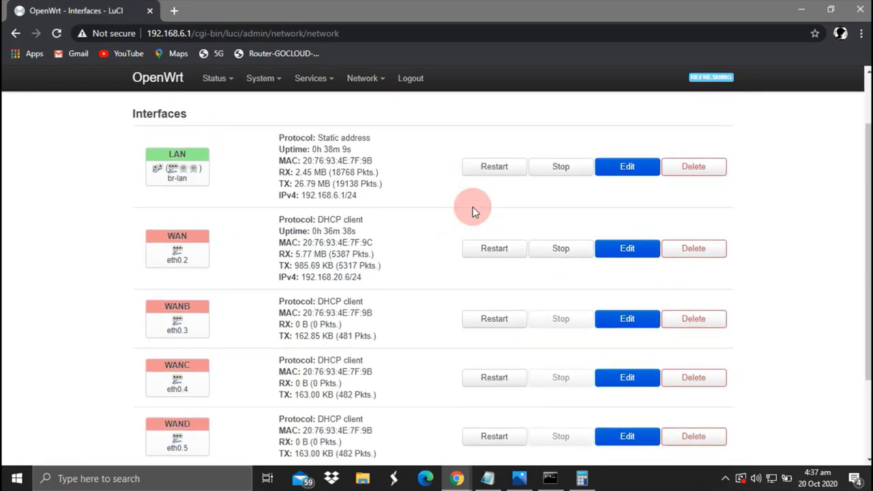
Run 'ipconfig -all' and a ping in the command prompt, comparing with the Interfaces page.
{"action": "left_click", "coordinate": [546, 479]}
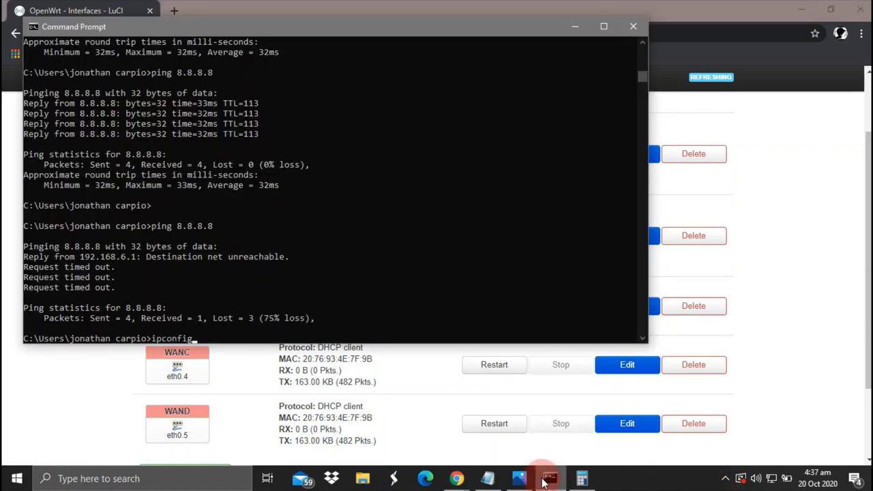
{"action": "type", "text": "ipconfig -all"}
{"action": "key", "text": "Return"}
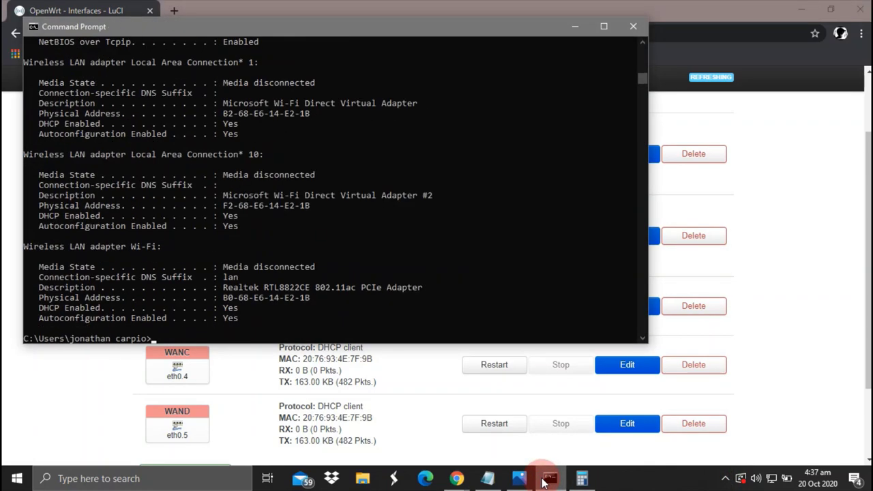
{"action": "scroll", "coordinate": [200, 208], "scroll_direction": "up", "scroll_amount": 5}
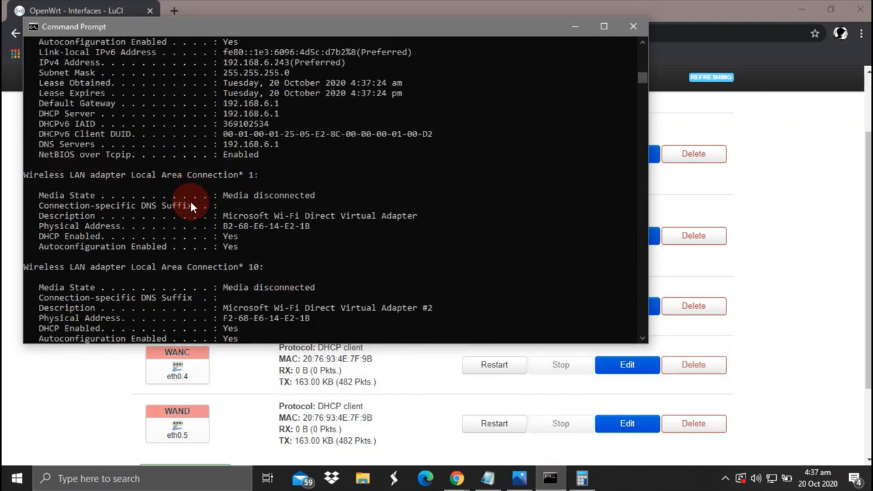
{"action": "left_click", "coordinate": [721, 257]}
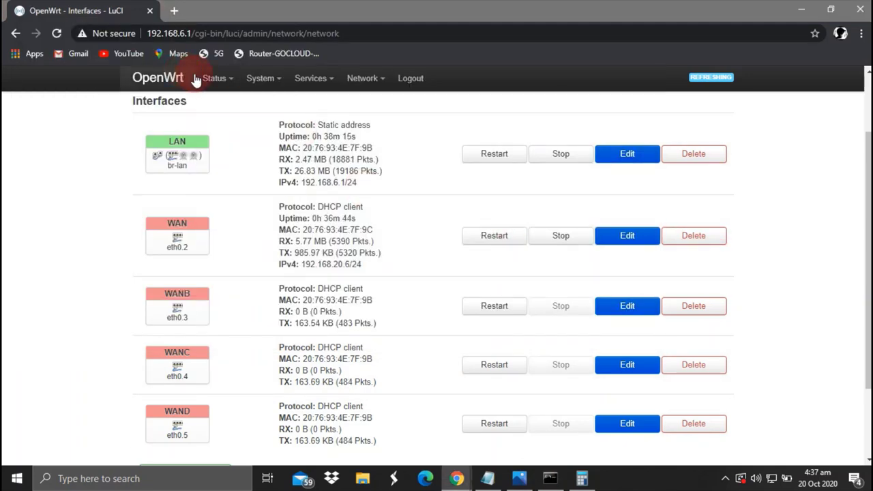
{"action": "left_click", "coordinate": [537, 479]}
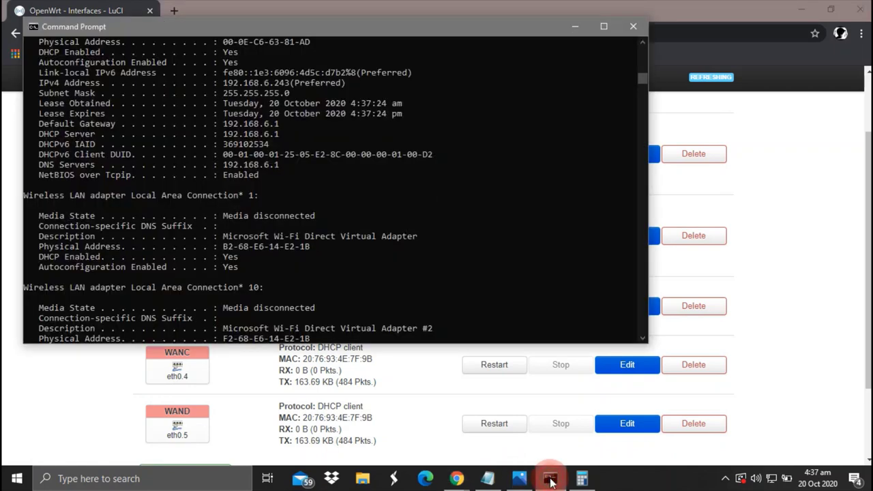
{"action": "key", "text": "Return"}
{"action": "key", "text": "ctrl+c"}
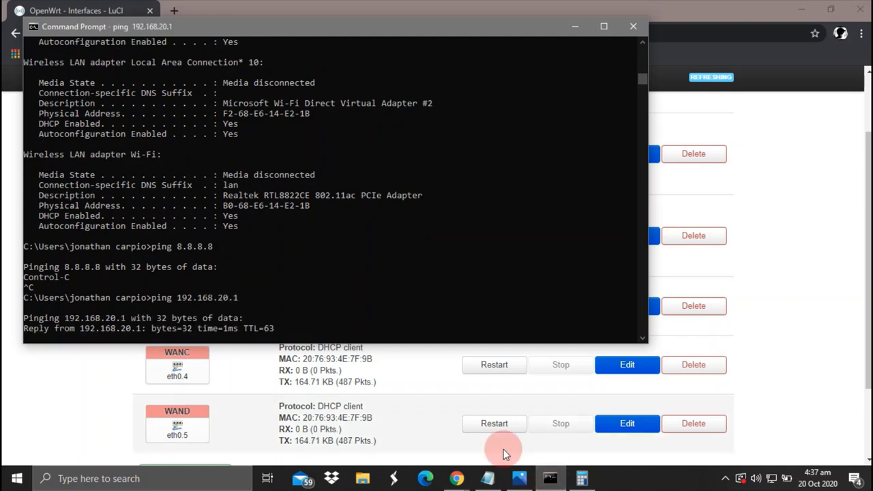
{"action": "left_click", "coordinate": [91, 380]}
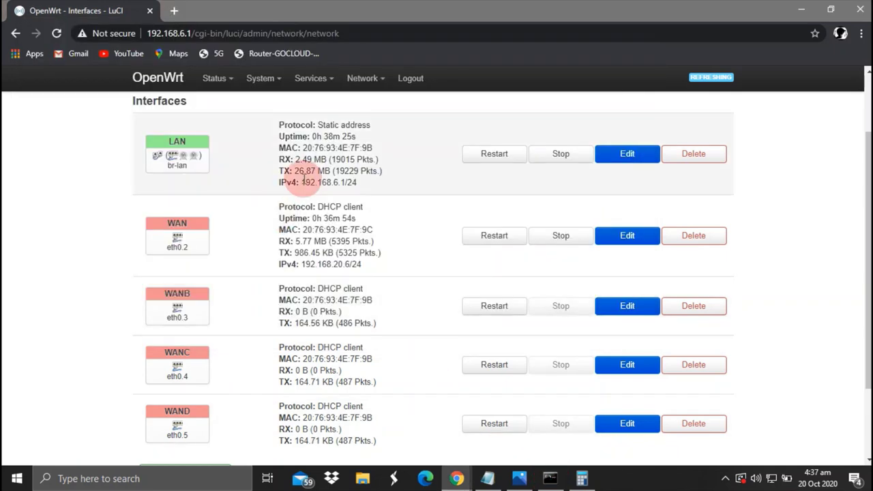
Resave the WAN interface after checking its firewall zone settings.
{"action": "left_click", "coordinate": [624, 249]}
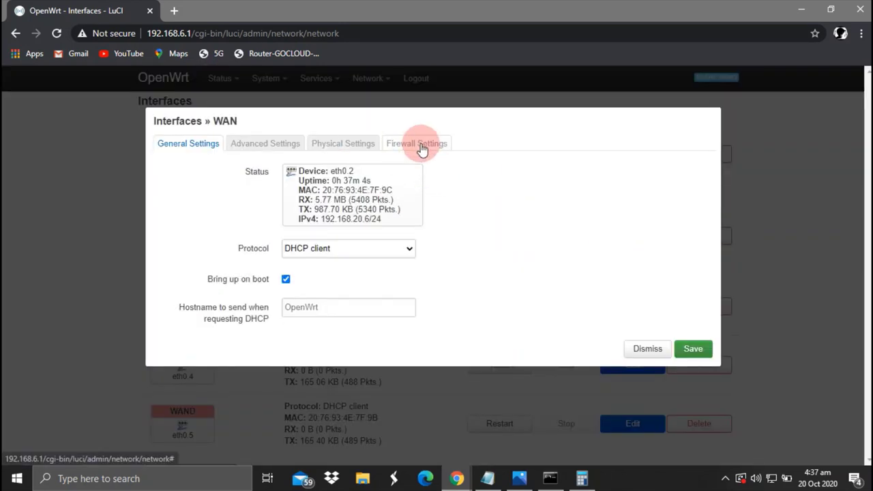
{"action": "left_click", "coordinate": [421, 147]}
{"action": "left_click", "coordinate": [693, 233]}
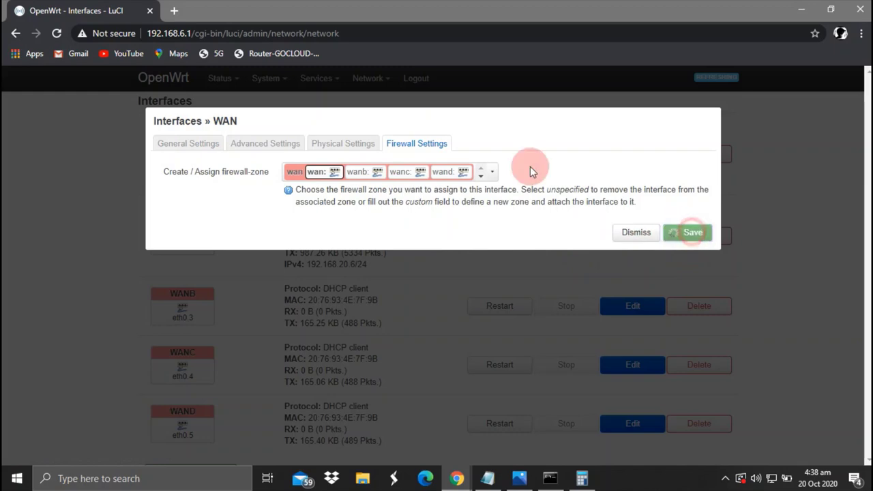
Review the Load Balancing members, policies and rules, then Save & Apply.
{"action": "mouse_move", "coordinate": [363, 77]}
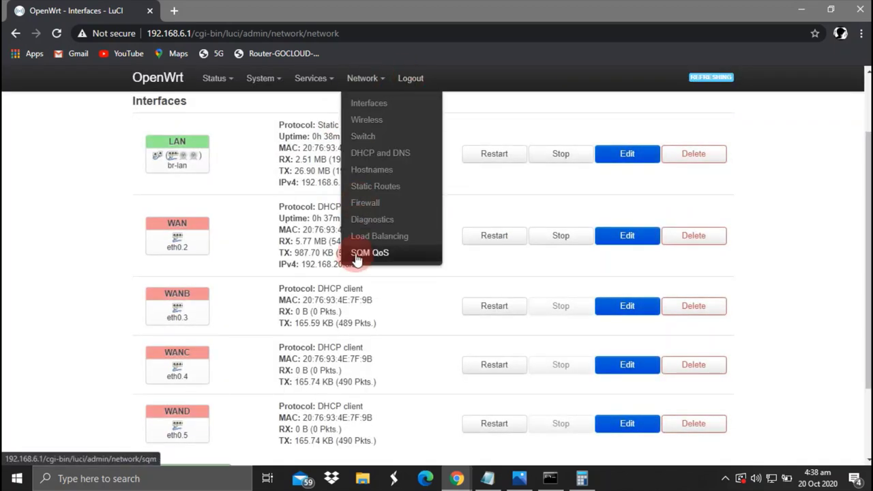
{"action": "left_click", "coordinate": [360, 239]}
{"action": "scroll", "coordinate": [360, 243], "scroll_direction": "down", "scroll_amount": 2}
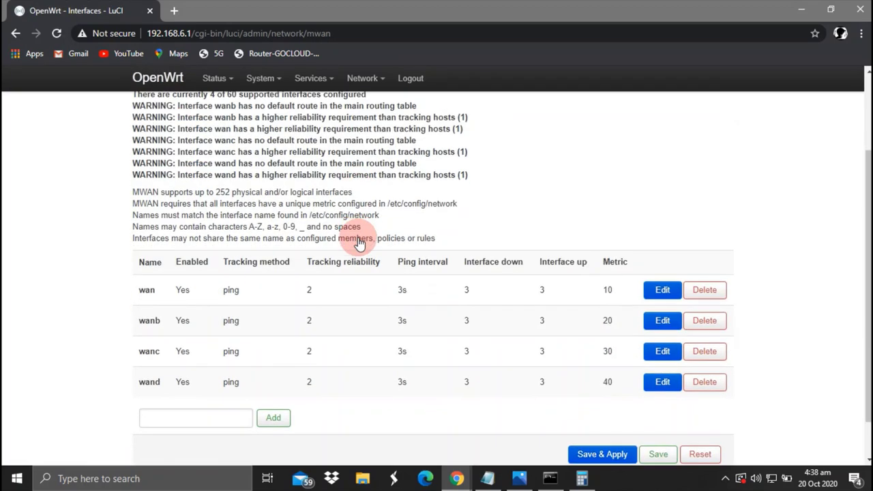
{"action": "scroll", "coordinate": [360, 244], "scroll_direction": "up", "scroll_amount": 2}
{"action": "left_click", "coordinate": [242, 153]}
{"action": "left_click", "coordinate": [290, 154]}
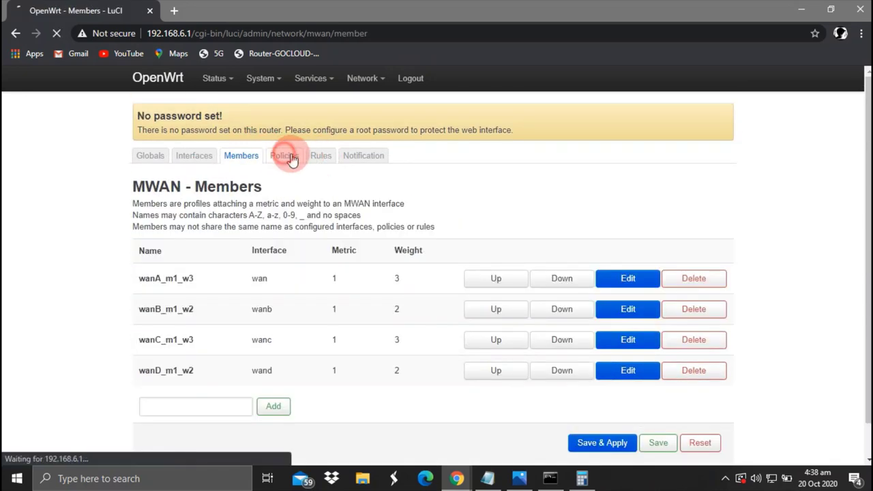
{"action": "left_click", "coordinate": [320, 156]}
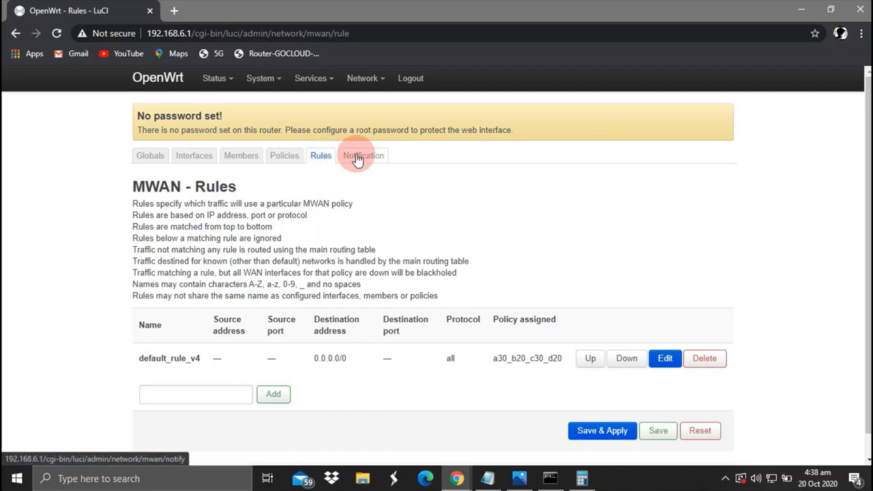
{"action": "left_click", "coordinate": [601, 431]}
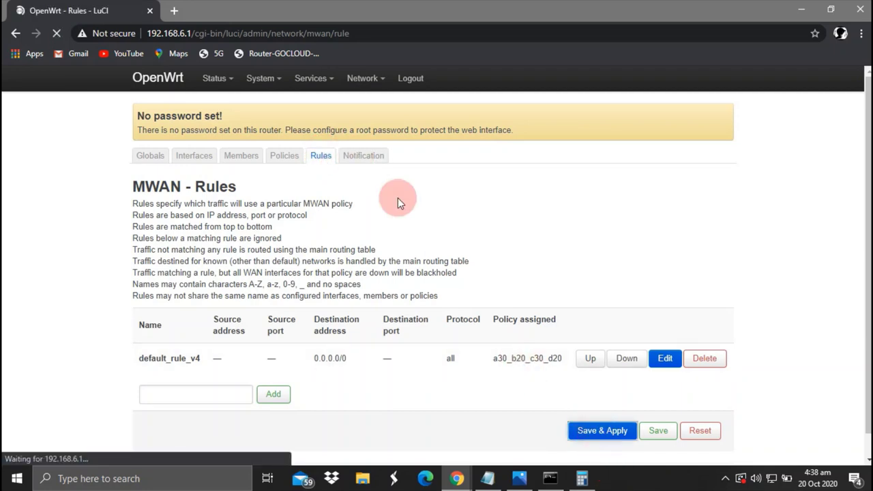
Briefly show and hide the router photo and the command prompt.
{"action": "left_click", "coordinate": [520, 478]}
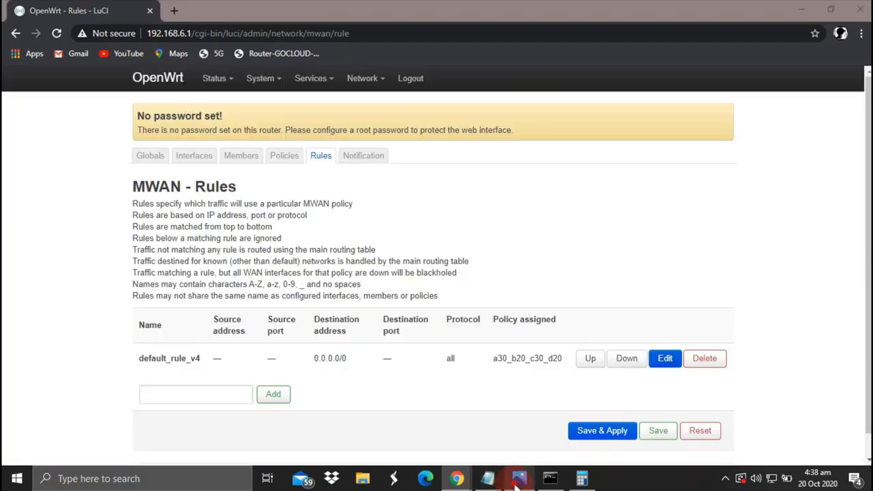
{"action": "left_click", "coordinate": [521, 476]}
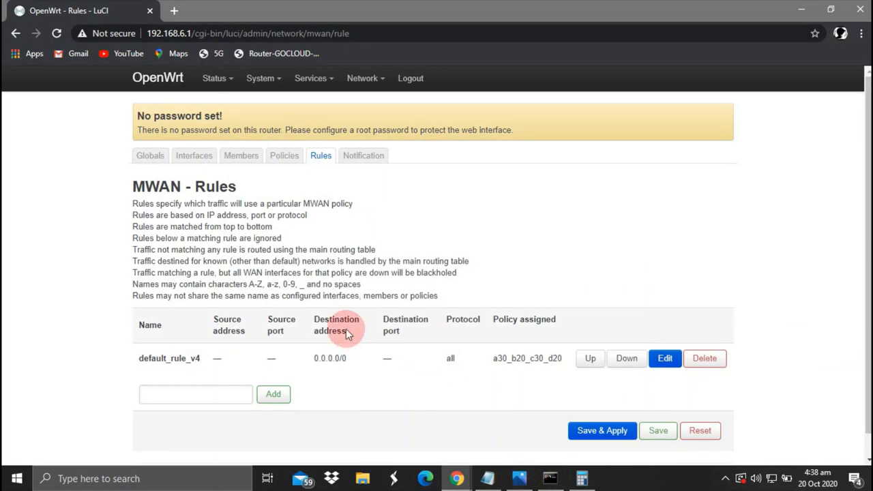
{"action": "left_click", "coordinate": [551, 480]}
{"action": "left_click", "coordinate": [551, 479]}
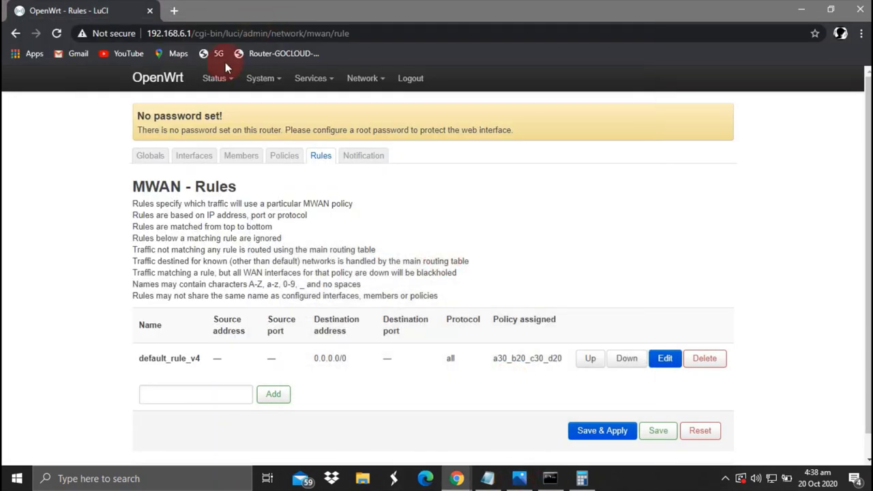
Go to the Network > Interfaces page by way of the status overview and wireless pages.
{"action": "mouse_move", "coordinate": [214, 81]}
{"action": "left_click", "coordinate": [218, 108]}
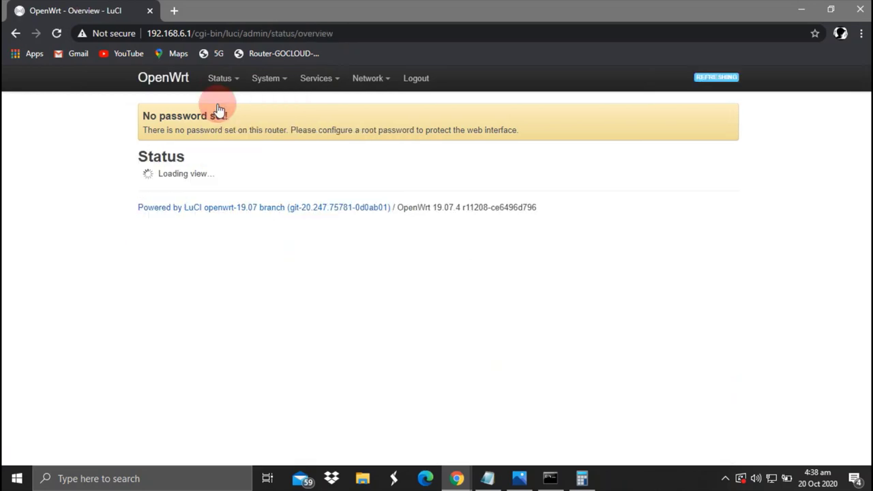
{"action": "scroll", "coordinate": [106, 303], "scroll_direction": "down", "scroll_amount": 15}
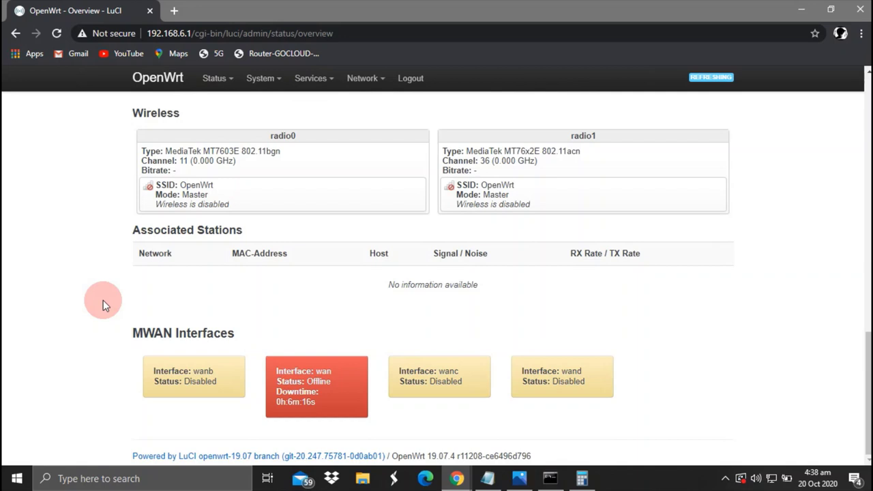
{"action": "left_click", "coordinate": [365, 79]}
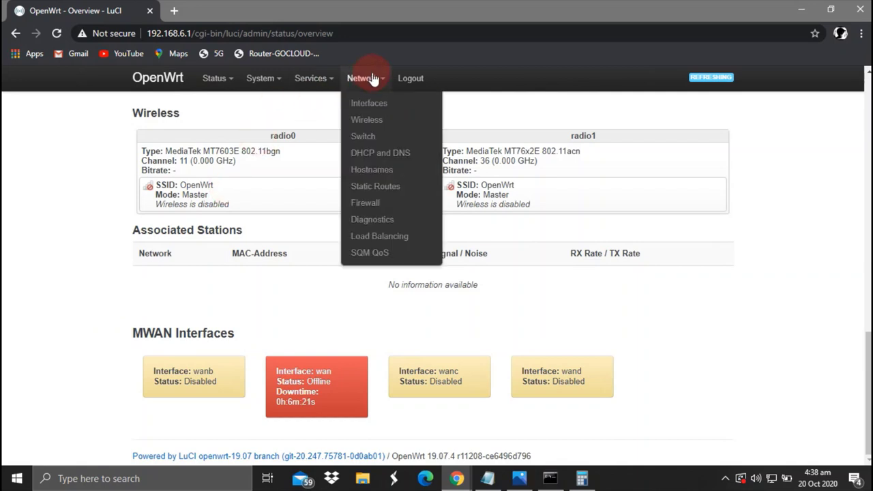
{"action": "left_click", "coordinate": [365, 120]}
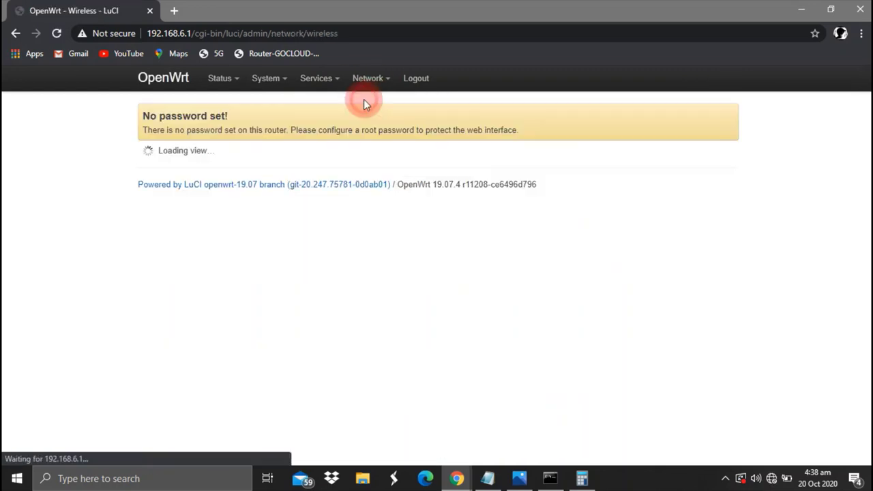
{"action": "left_click", "coordinate": [372, 108]}
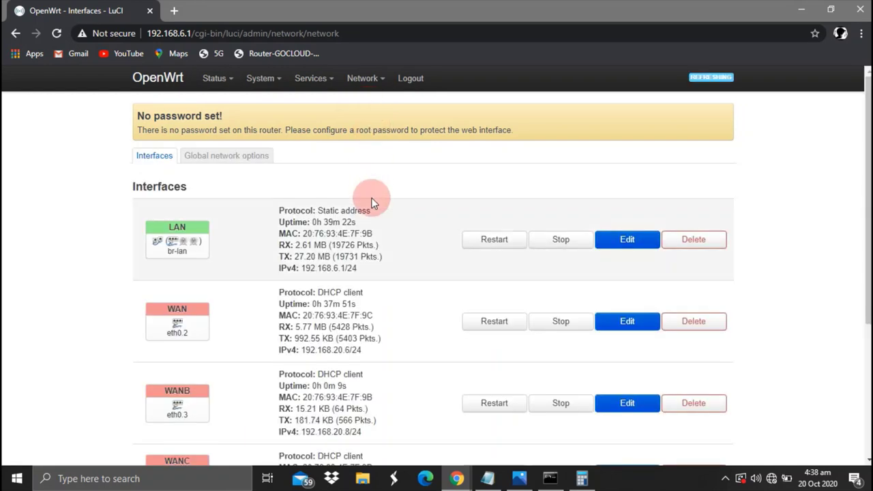
{"action": "scroll", "coordinate": [372, 203], "scroll_direction": "down", "scroll_amount": 2}
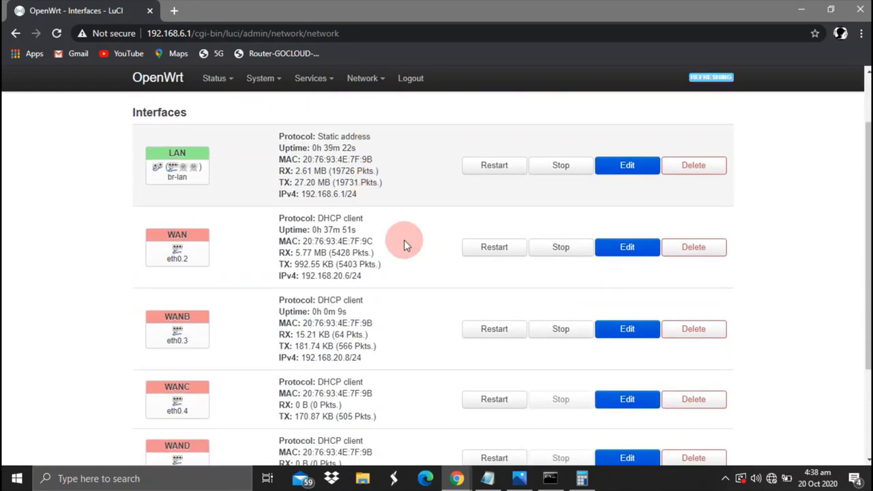
{"action": "scroll", "coordinate": [506, 382], "scroll_direction": "down", "scroll_amount": 2}
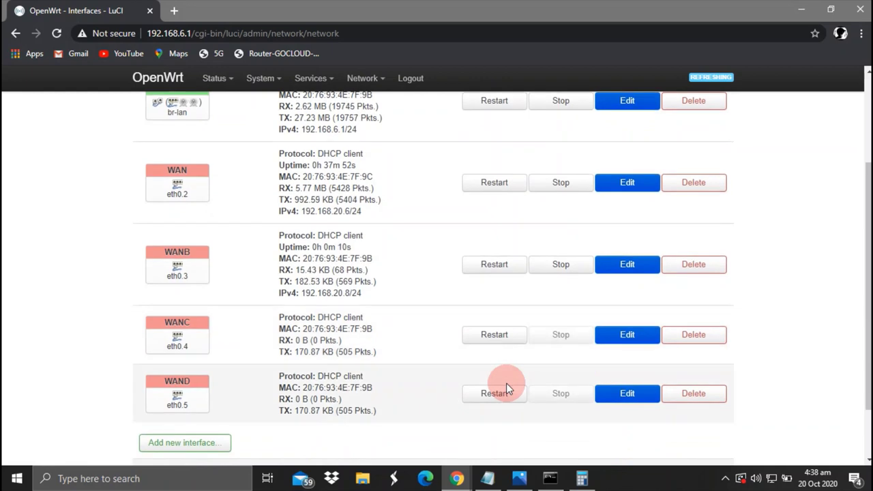
Restart the WAN, WANB, WANC and WAND interfaces, then scroll back to the top.
{"action": "left_click", "coordinate": [503, 183]}
{"action": "left_click", "coordinate": [487, 232]}
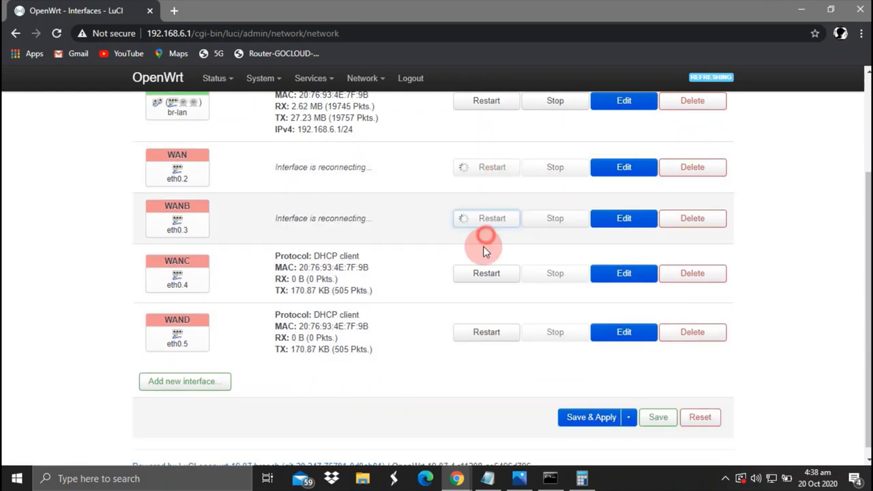
{"action": "left_click", "coordinate": [485, 273]}
{"action": "left_click", "coordinate": [477, 324]}
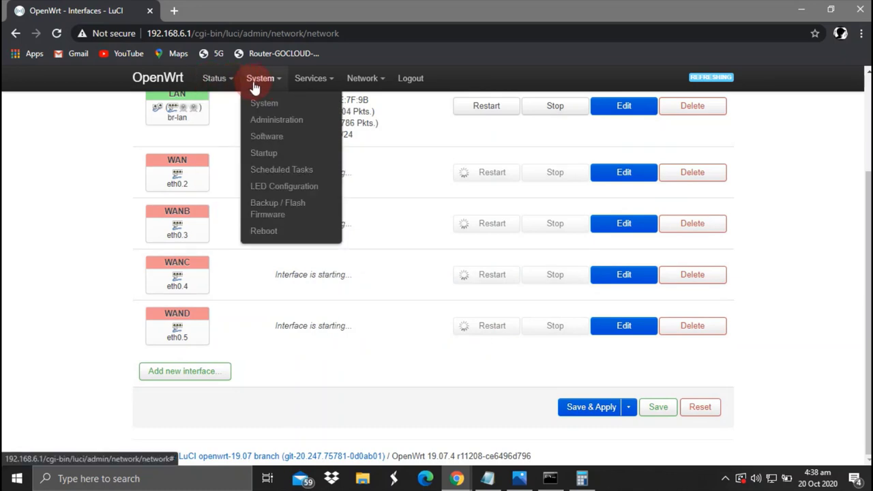
{"action": "mouse_move", "coordinate": [217, 77]}
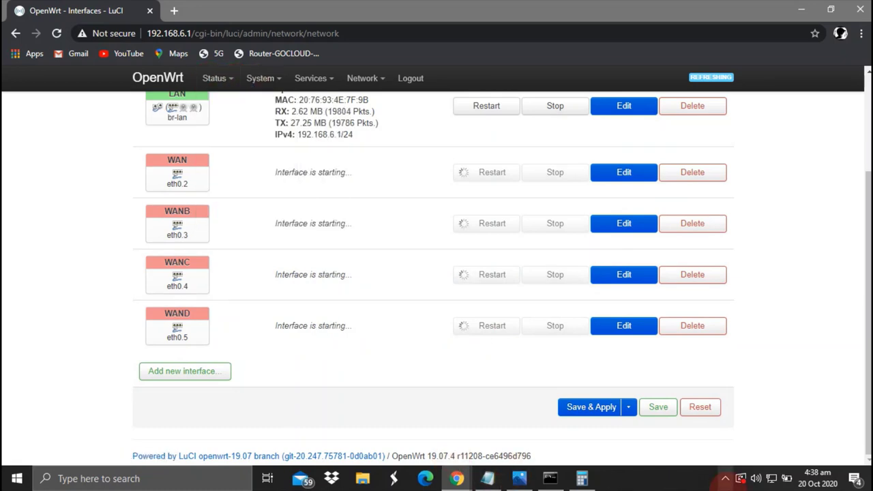
{"action": "left_click", "coordinate": [725, 480]}
{"action": "left_click", "coordinate": [725, 480]}
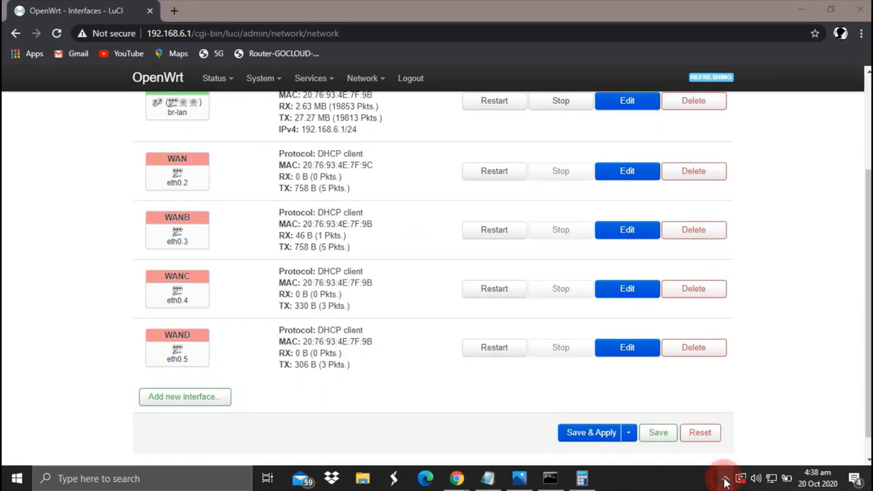
{"action": "left_click", "coordinate": [446, 403]}
{"action": "scroll", "coordinate": [446, 404], "scroll_direction": "up", "scroll_amount": 3}
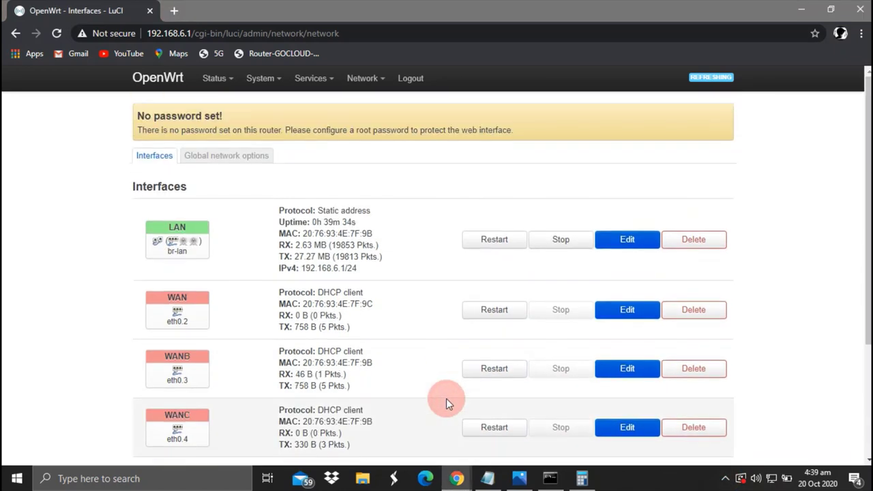
Sync the router clock with the browser and set the hostname to OpenWrt_4MWAN.
{"action": "mouse_move", "coordinate": [259, 81]}
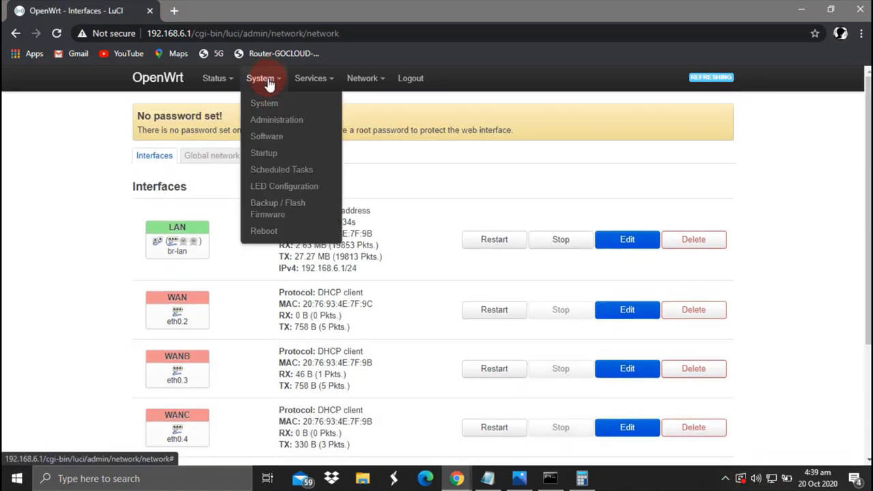
{"action": "left_click", "coordinate": [272, 107]}
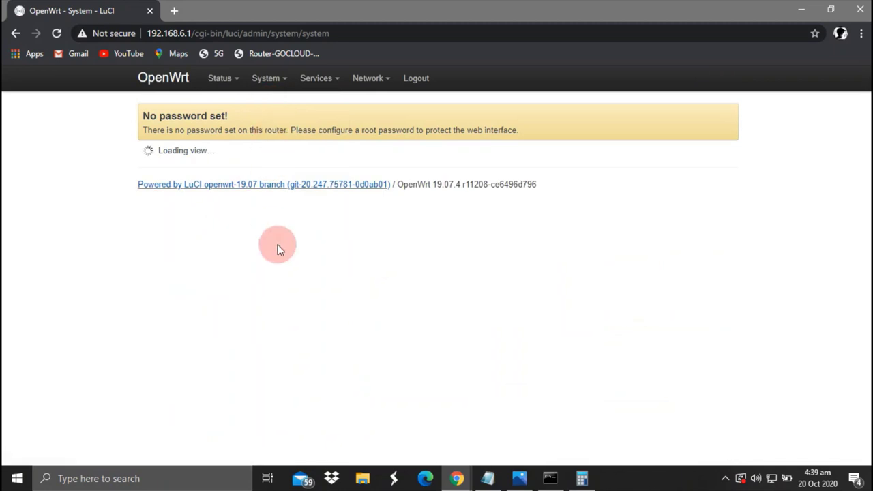
{"action": "left_click", "coordinate": [345, 267]}
{"action": "left_click_drag", "start_coordinate": [321, 296], "coordinate": [205, 296]}
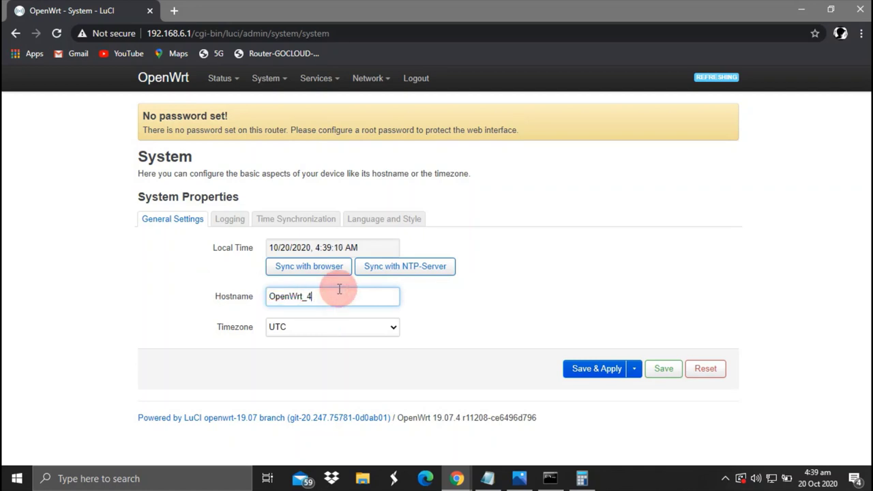
Choose Asia/Manila as the router's timezone.
{"action": "left_click", "coordinate": [324, 329]}
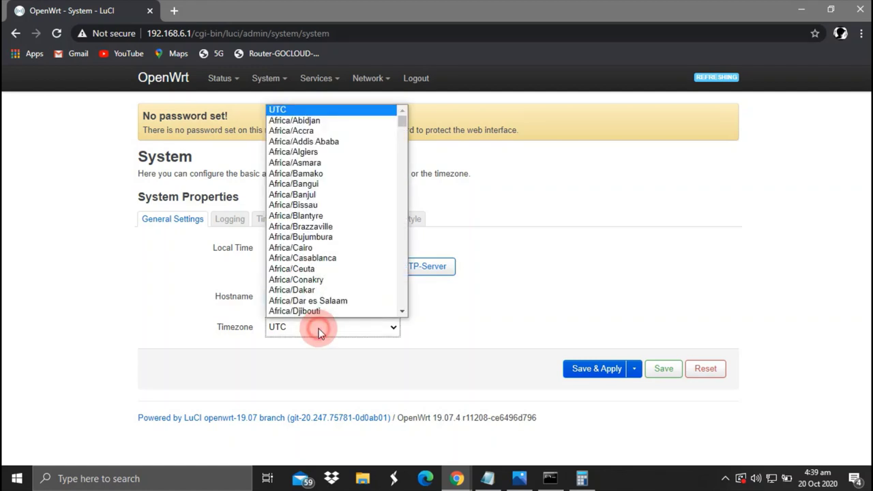
{"action": "scroll", "coordinate": [301, 196], "scroll_direction": "down", "scroll_amount": 10}
{"action": "scroll", "coordinate": [300, 197], "scroll_direction": "down", "scroll_amount": 20}
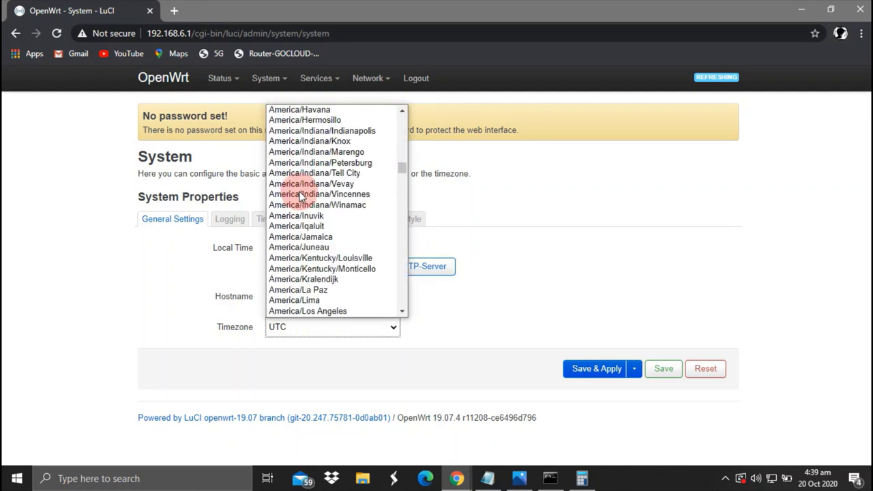
{"action": "scroll", "coordinate": [300, 196], "scroll_direction": "down", "scroll_amount": 6}
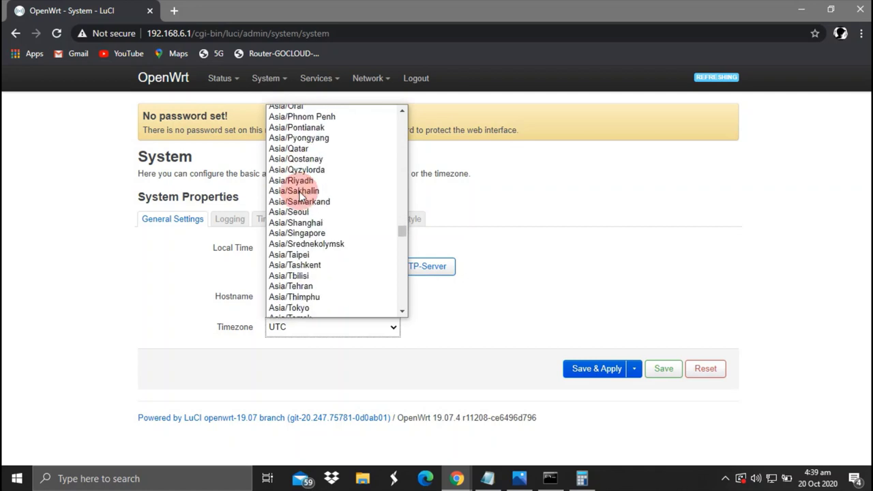
{"action": "scroll", "coordinate": [300, 197], "scroll_direction": "up", "scroll_amount": 3}
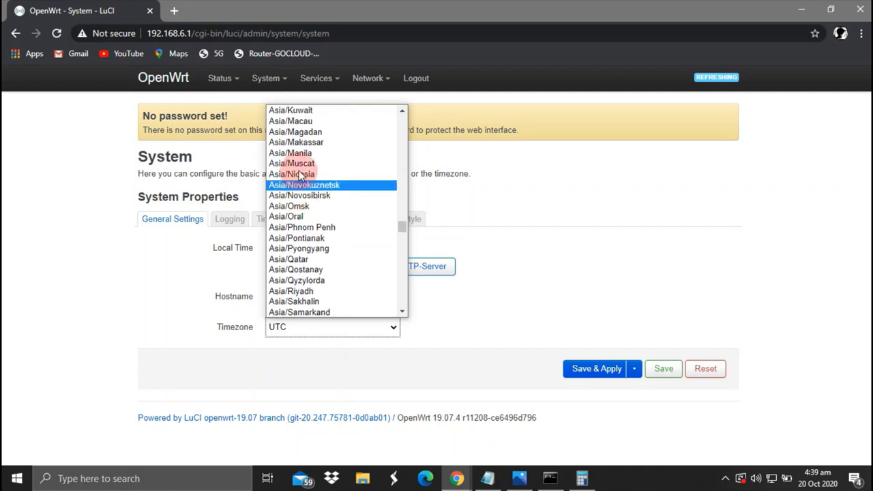
{"action": "left_click", "coordinate": [292, 147]}
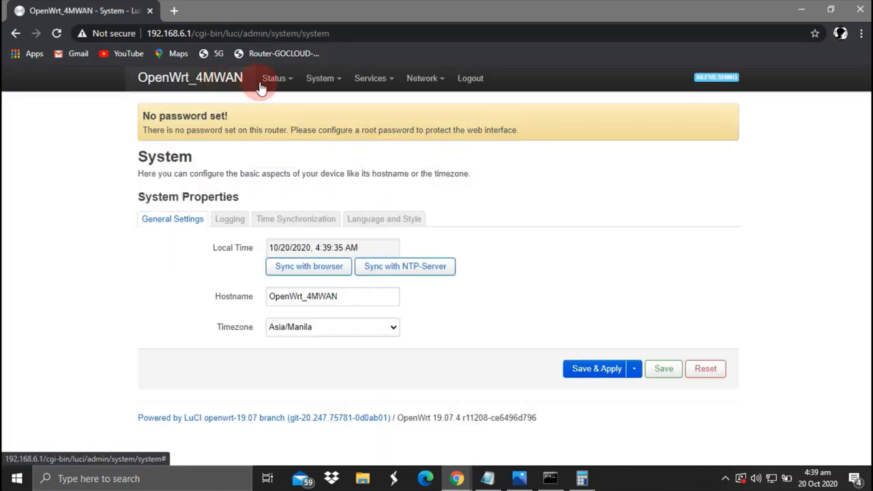
Check the MWAN interface status on the Status > Overview page.
{"action": "mouse_move", "coordinate": [271, 86]}
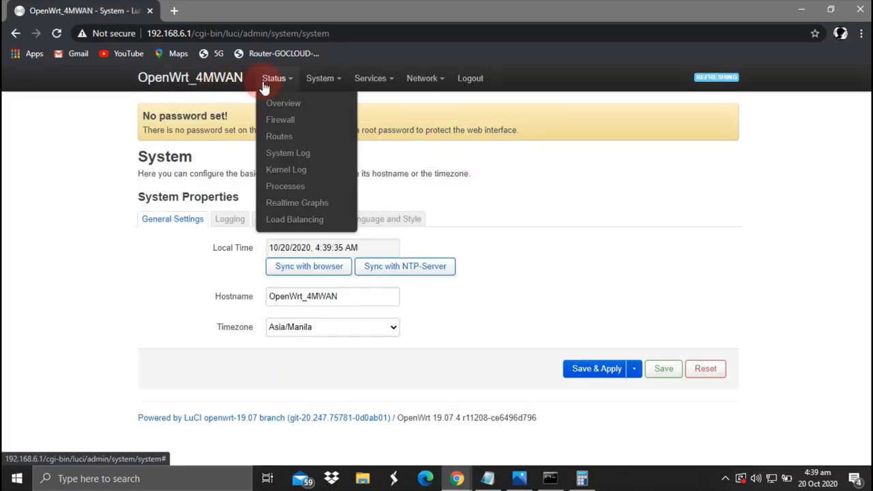
{"action": "left_click", "coordinate": [269, 103]}
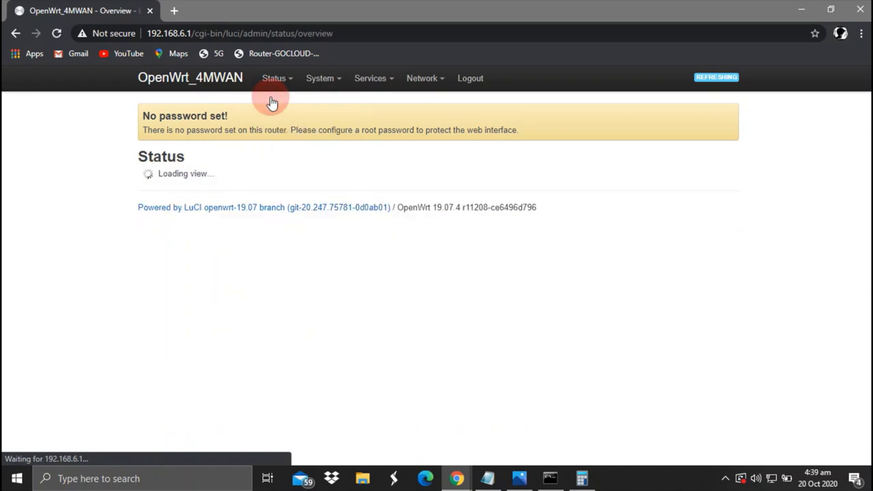
{"action": "mouse_move", "coordinate": [319, 79]}
{"action": "left_click", "coordinate": [327, 120]}
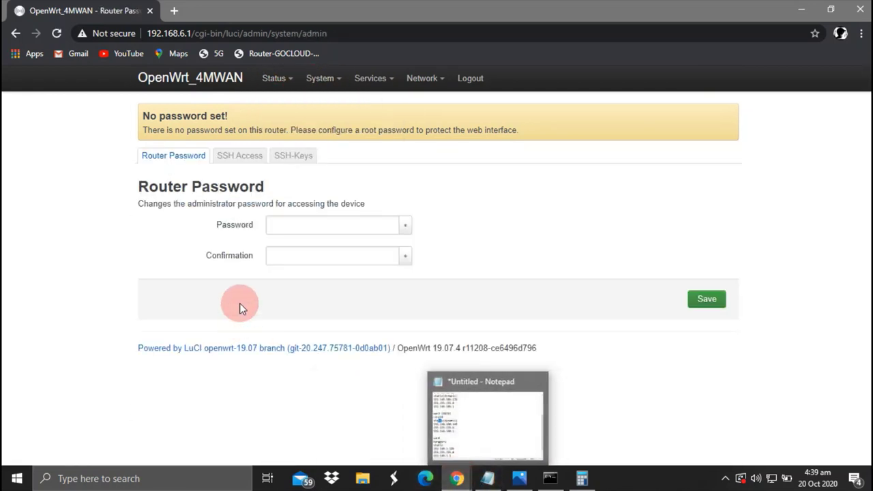
{"action": "mouse_move", "coordinate": [274, 78]}
{"action": "left_click", "coordinate": [280, 106]}
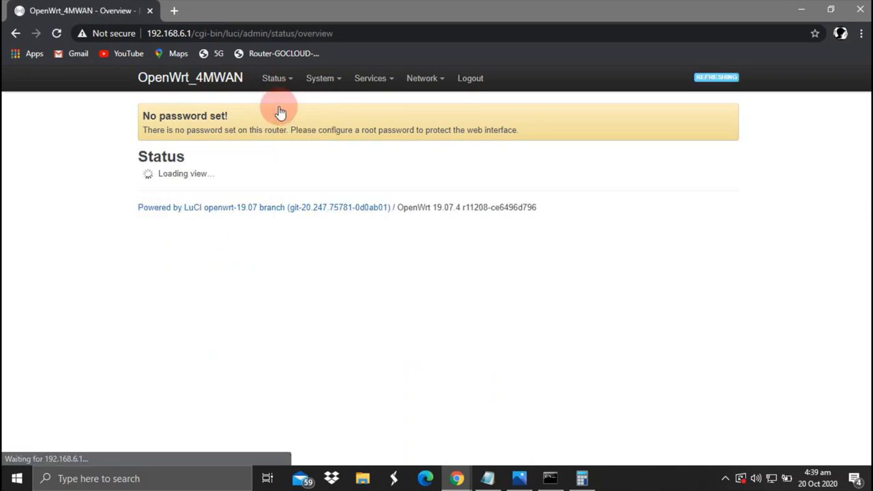
{"action": "scroll", "coordinate": [306, 335], "scroll_direction": "down", "scroll_amount": 15}
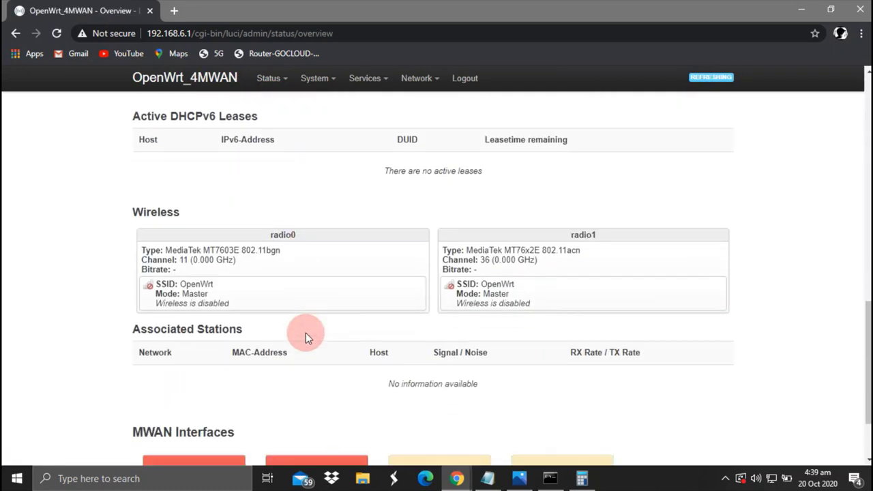
{"action": "scroll", "coordinate": [305, 333], "scroll_direction": "up", "scroll_amount": 5}
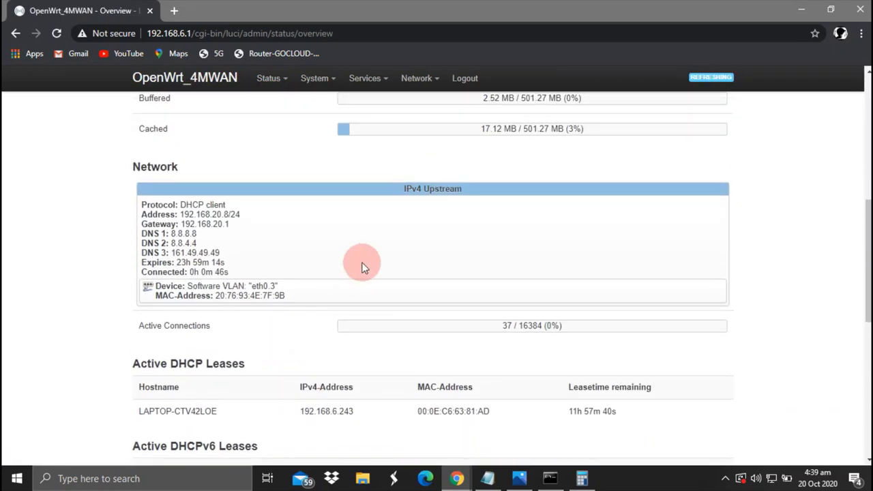
{"action": "scroll", "coordinate": [362, 269], "scroll_direction": "up", "scroll_amount": 2}
{"action": "scroll", "coordinate": [361, 268], "scroll_direction": "down", "scroll_amount": 10}
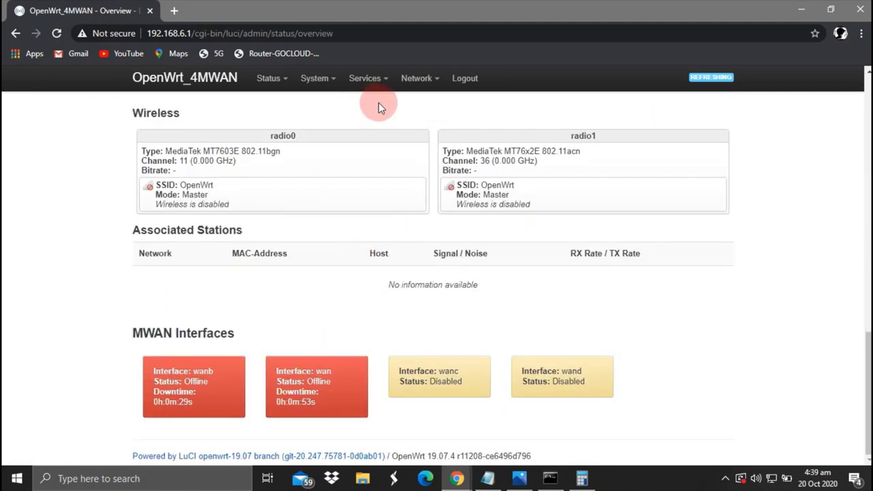
Open the Load Balancing interfaces list, then bring up the screen recorder.
{"action": "mouse_move", "coordinate": [417, 80]}
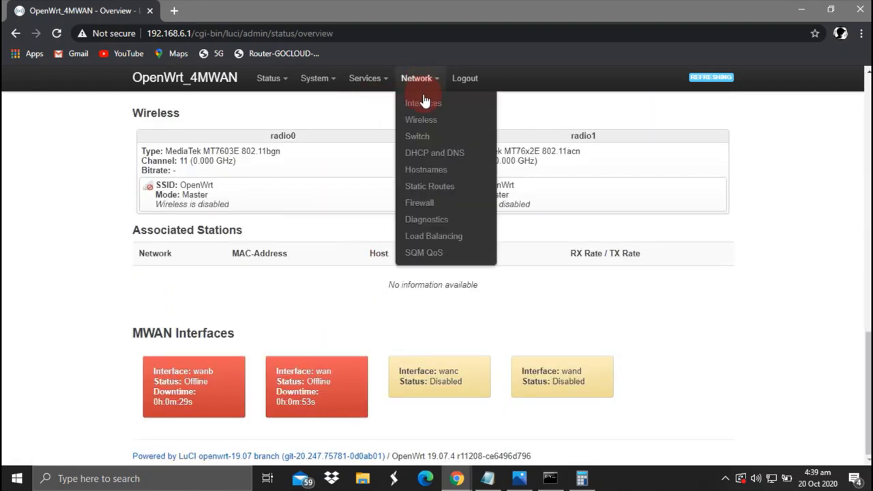
{"action": "left_click", "coordinate": [421, 243]}
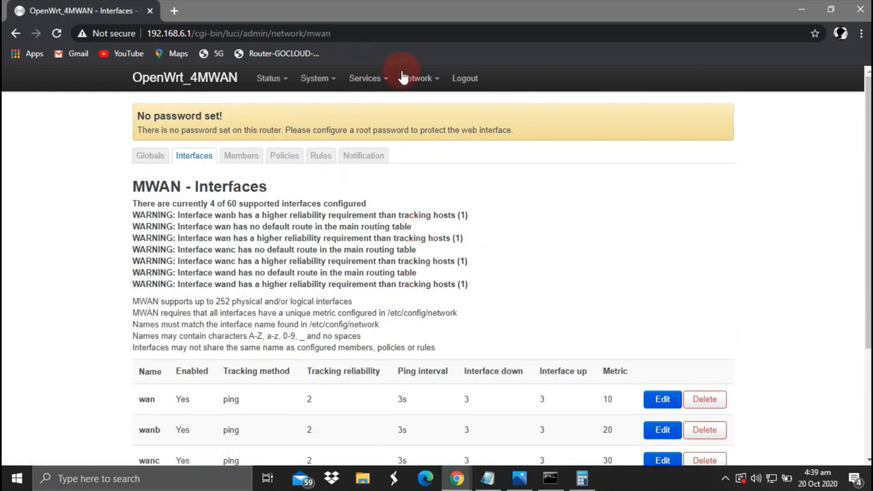
{"action": "left_click", "coordinate": [726, 480]}
{"action": "left_click", "coordinate": [711, 456]}
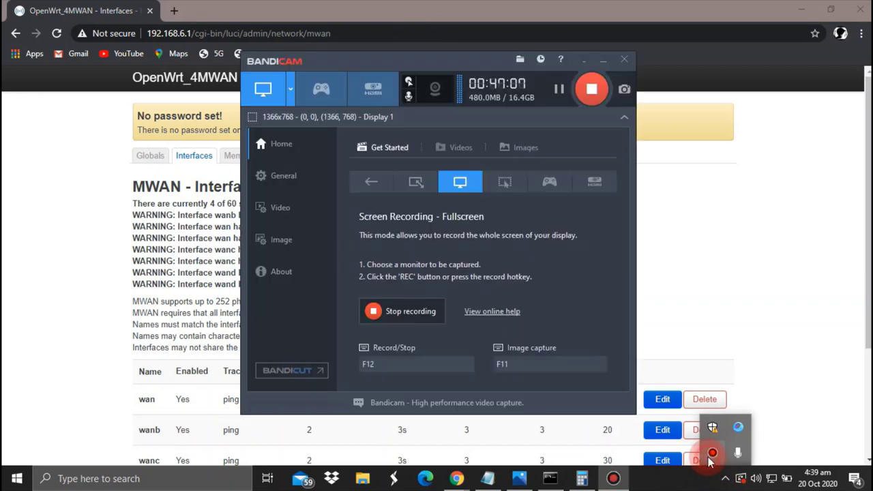
Restart the Bandicam recording and highlight the overview's MWAN Interfaces section showing wanb Online.
{"action": "left_click", "coordinate": [585, 100]}
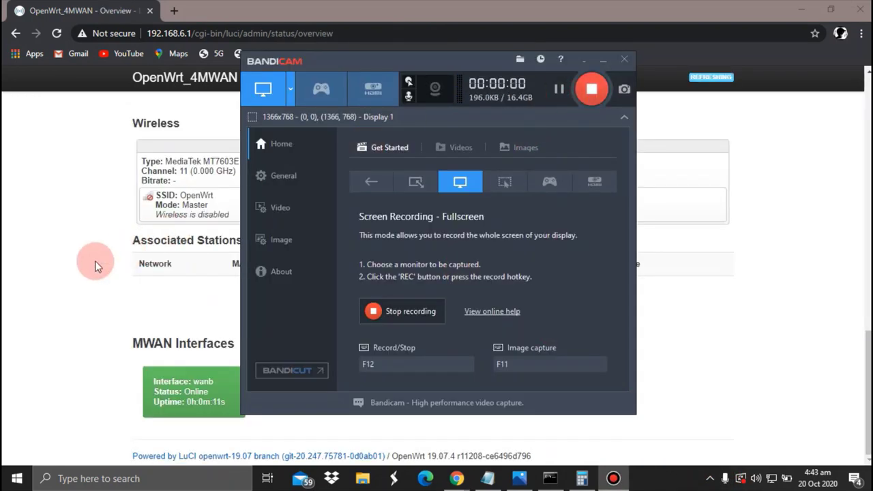
{"action": "left_click", "coordinate": [87, 269]}
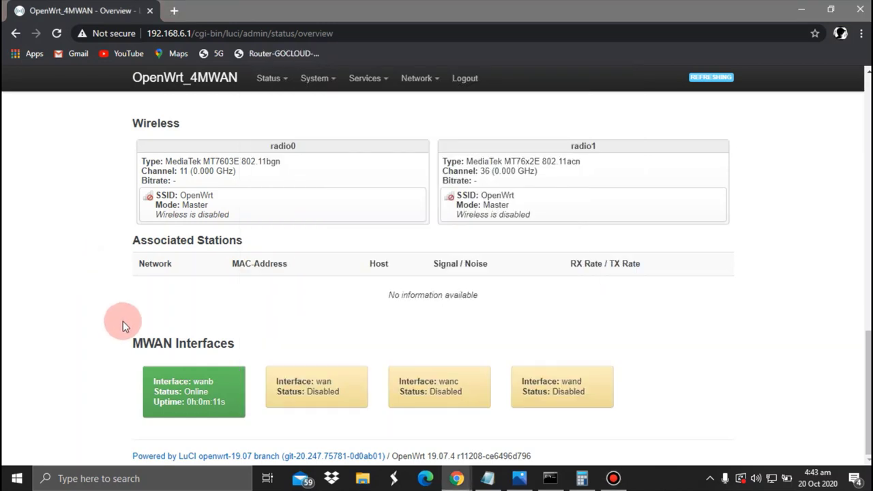
{"action": "left_click_drag", "start_coordinate": [126, 343], "coordinate": [229, 416]}
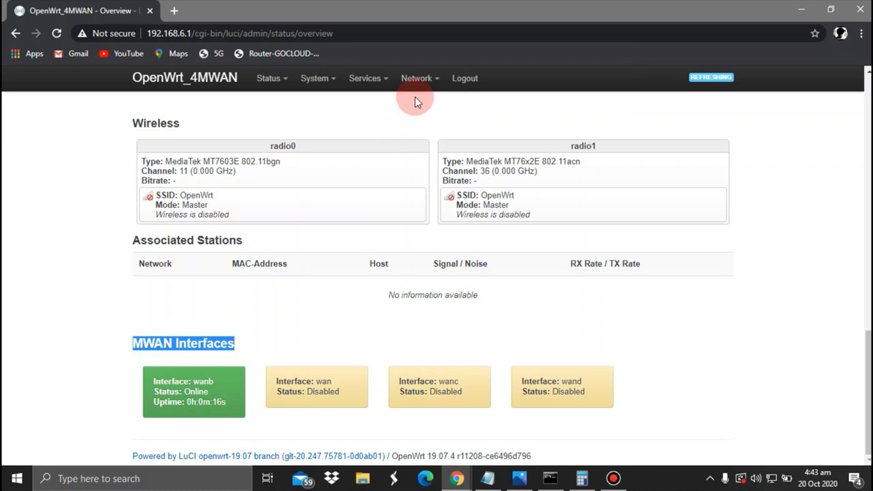
{"action": "mouse_move", "coordinate": [415, 79]}
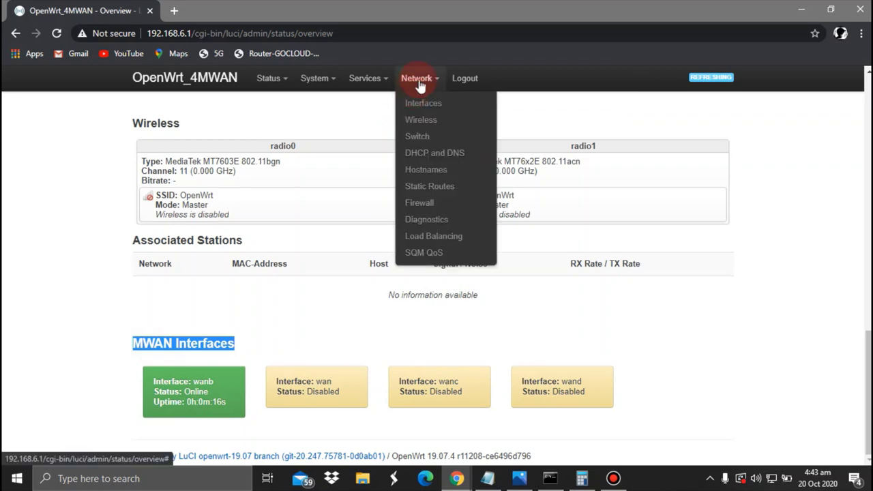
Edit the wan load-balancing interface and re-enter its 8.8.4.4 tracking address.
{"action": "left_click", "coordinate": [422, 241]}
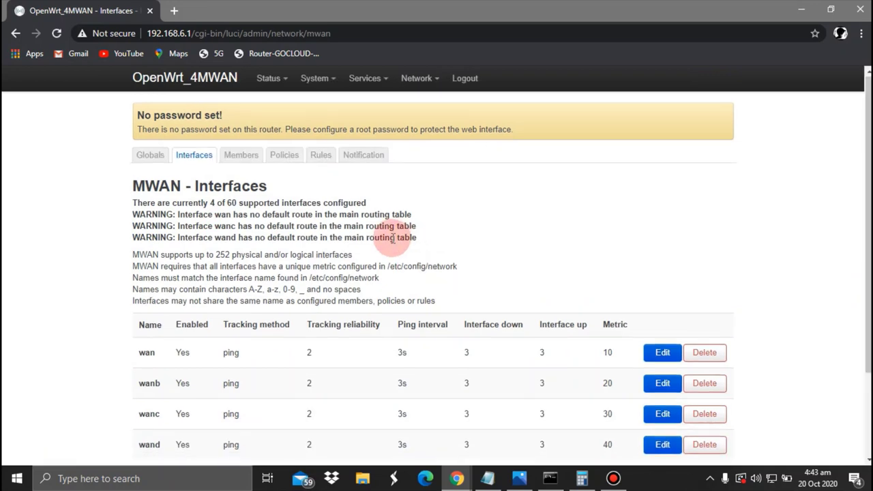
{"action": "scroll", "coordinate": [393, 239], "scroll_direction": "down", "scroll_amount": 2}
{"action": "scroll", "coordinate": [185, 244], "scroll_direction": "up", "scroll_amount": 2}
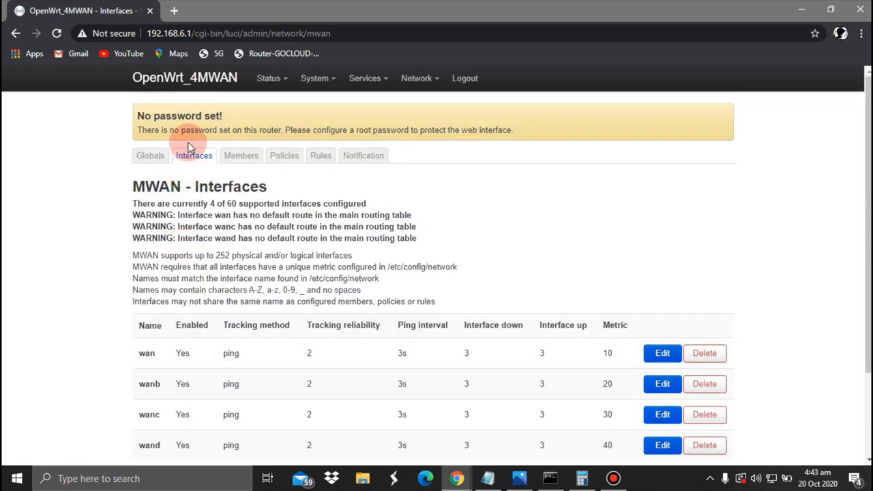
{"action": "left_click", "coordinate": [652, 354]}
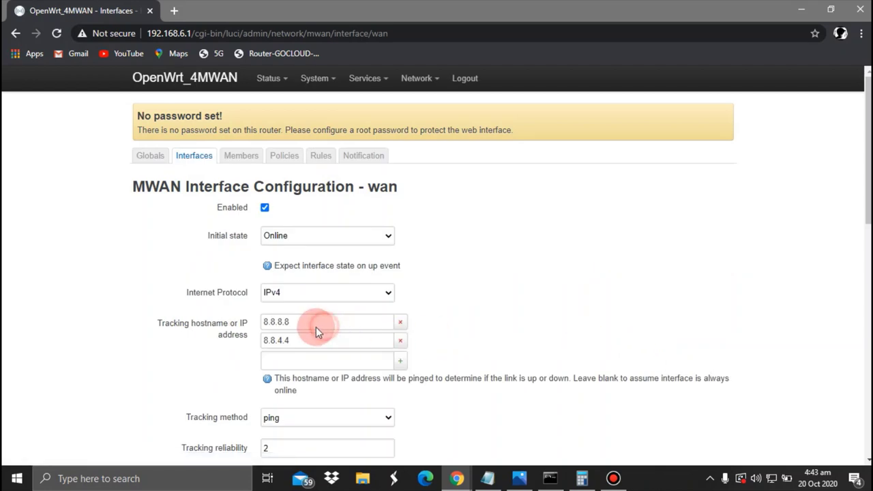
{"action": "left_click_drag", "start_coordinate": [324, 341], "coordinate": [265, 341]}
{"action": "left_click", "coordinate": [401, 340]}
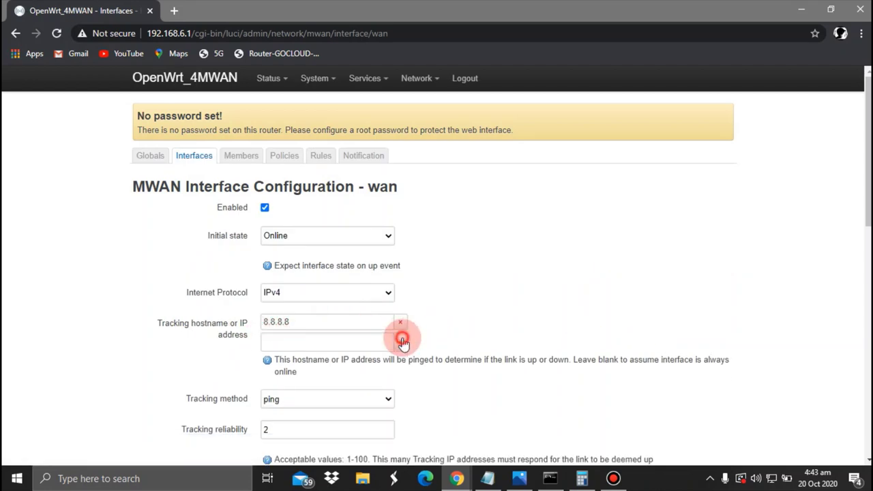
{"action": "left_click", "coordinate": [340, 344]}
{"action": "type", "text": "8.8.4.4"}
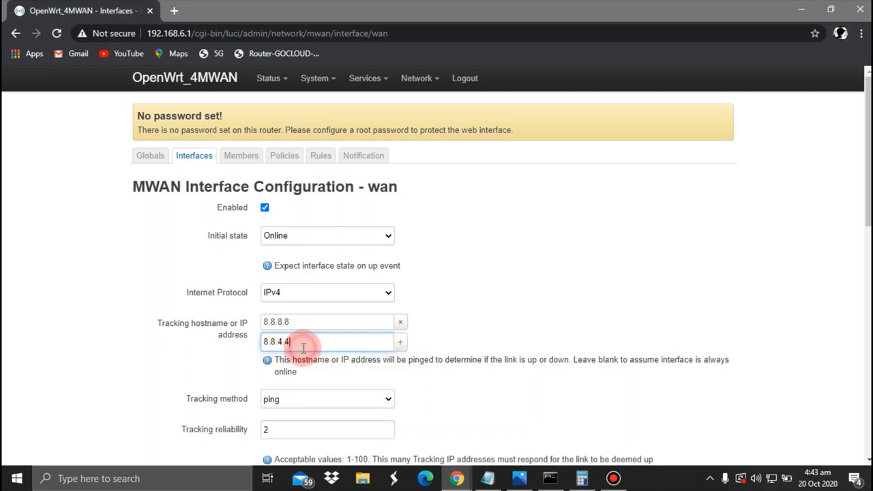
{"action": "left_click", "coordinate": [170, 365]}
Confirm wan tracks 8.8.8.8 and 8.8.4.4, then save and apply it.
{"action": "scroll", "coordinate": [168, 365], "scroll_direction": "down", "scroll_amount": 1}
{"action": "scroll", "coordinate": [168, 365], "scroll_direction": "down", "scroll_amount": 4}
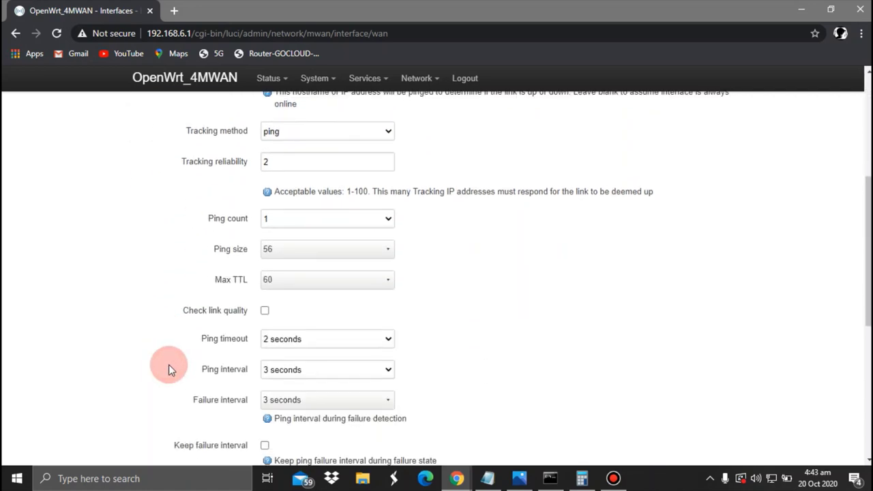
{"action": "right_click", "coordinate": [169, 365]}
{"action": "left_click", "coordinate": [102, 383]}
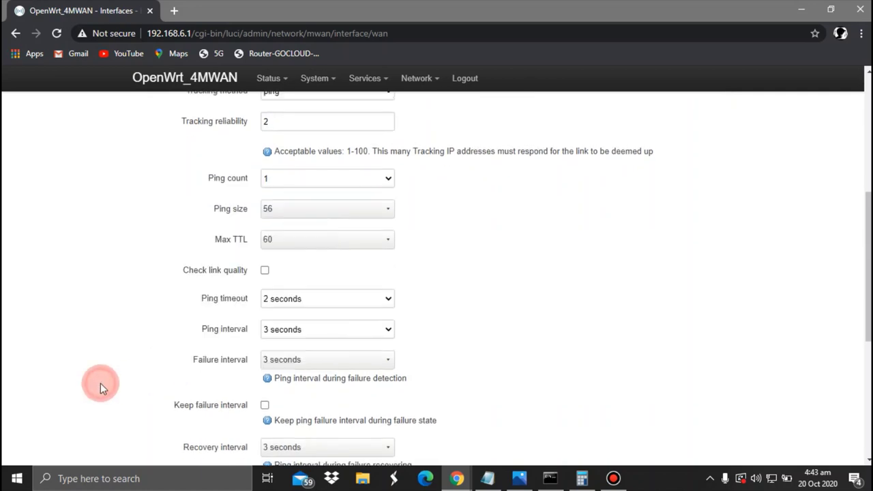
{"action": "scroll", "coordinate": [100, 383], "scroll_direction": "up", "scroll_amount": 5}
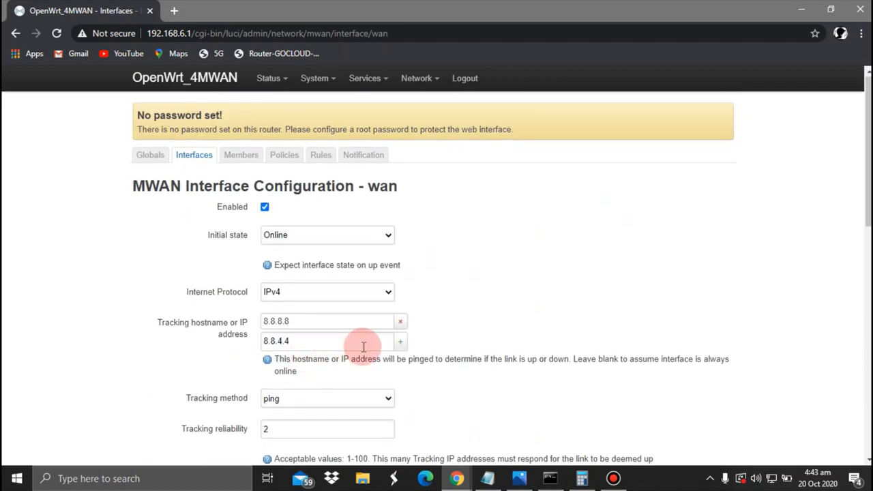
{"action": "left_click", "coordinate": [400, 341]}
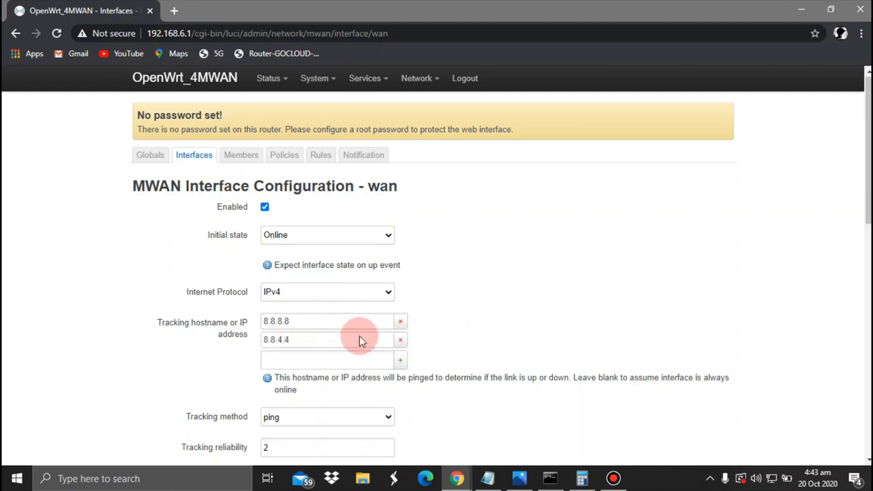
{"action": "left_click_drag", "start_coordinate": [357, 335], "coordinate": [267, 326]}
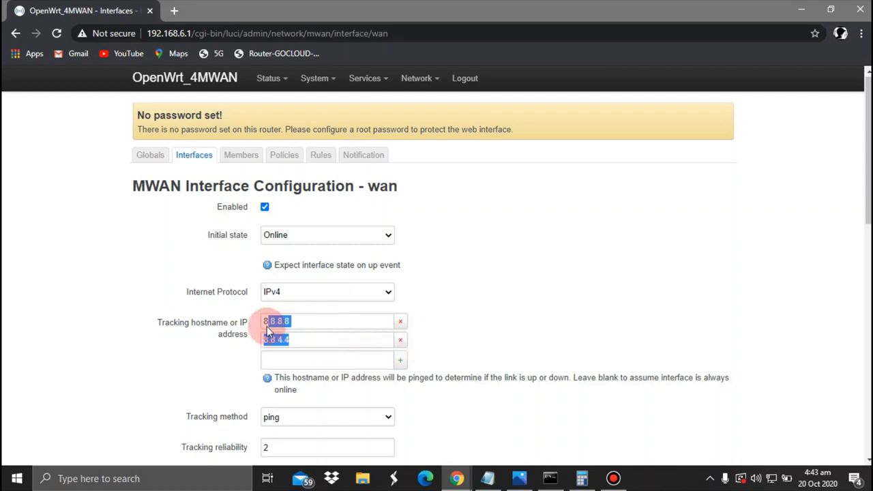
{"action": "left_click", "coordinate": [278, 448]}
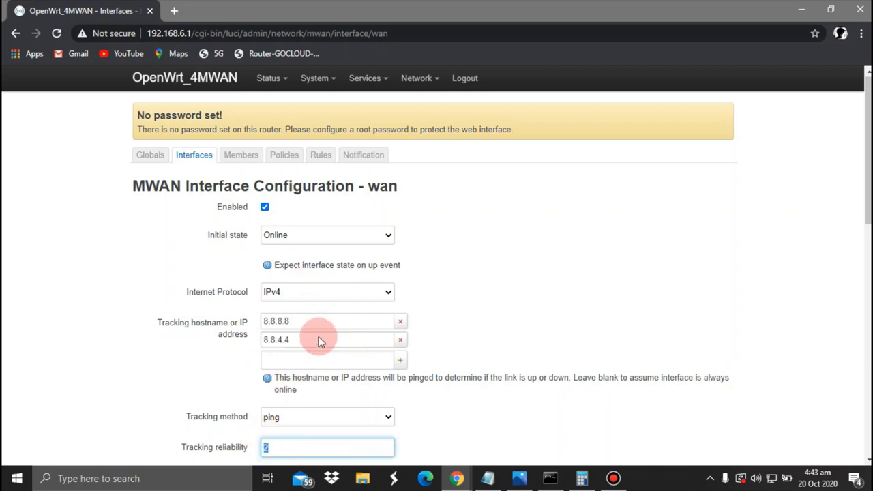
{"action": "left_click_drag", "start_coordinate": [264, 326], "coordinate": [325, 332]}
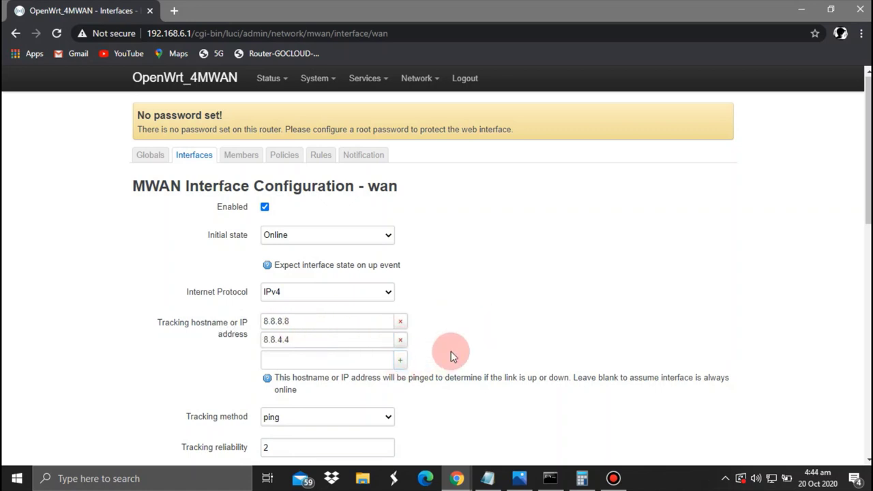
{"action": "scroll", "coordinate": [451, 351], "scroll_direction": "down", "scroll_amount": 9}
{"action": "scroll", "coordinate": [468, 332], "scroll_direction": "down", "scroll_amount": 1}
{"action": "left_click", "coordinate": [601, 413]}
Look over the wanb MWAN configuration, then open the wand interface's configuration.
{"action": "left_click", "coordinate": [194, 156]}
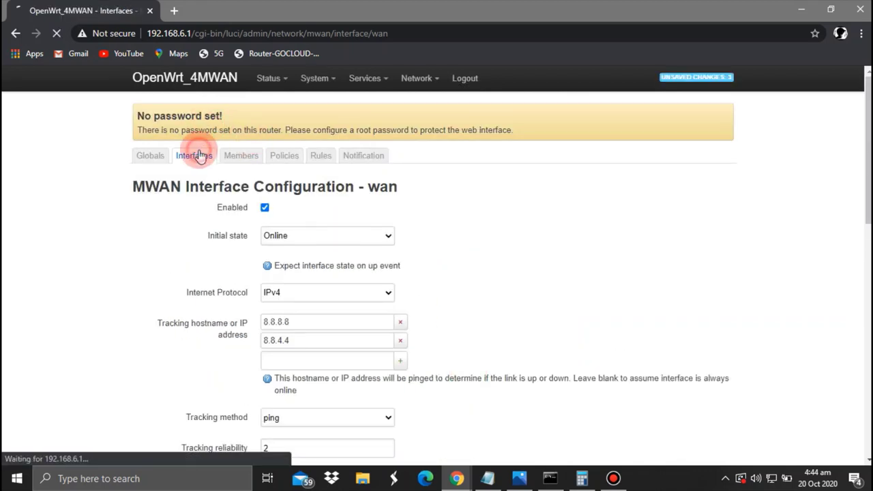
{"action": "left_click", "coordinate": [659, 386]}
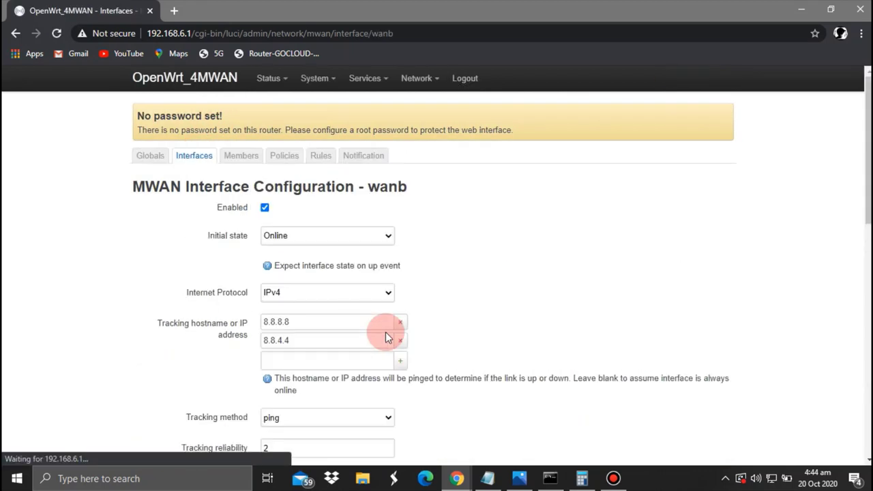
{"action": "scroll", "coordinate": [385, 333], "scroll_direction": "down", "scroll_amount": 2}
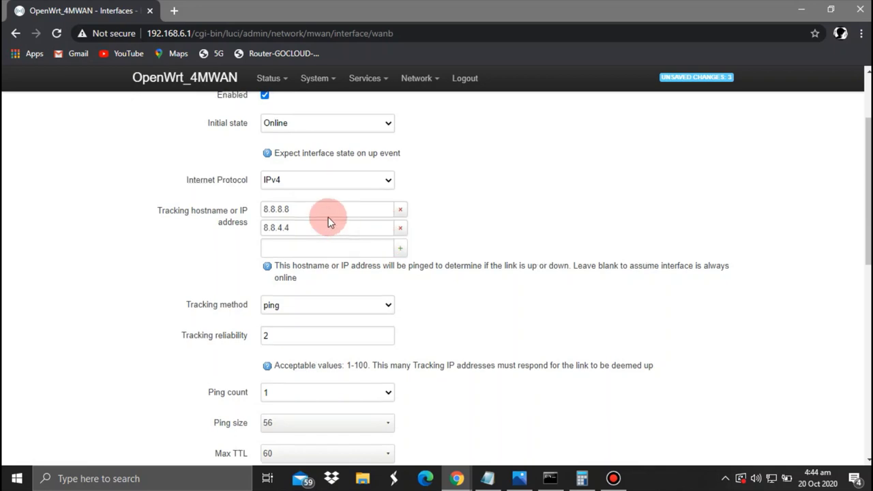
{"action": "scroll", "coordinate": [328, 217], "scroll_direction": "up", "scroll_amount": 2}
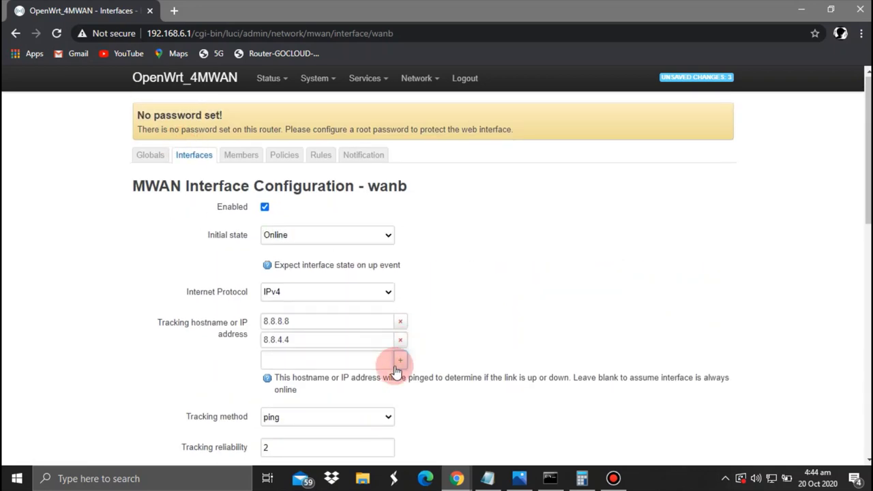
{"action": "left_click", "coordinate": [196, 155]}
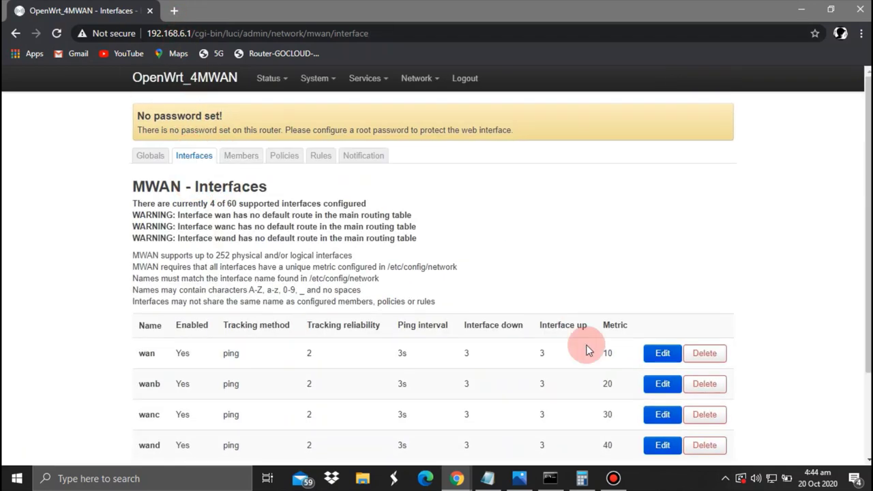
{"action": "scroll", "coordinate": [614, 351], "scroll_direction": "down", "scroll_amount": 3}
{"action": "left_click", "coordinate": [663, 335]}
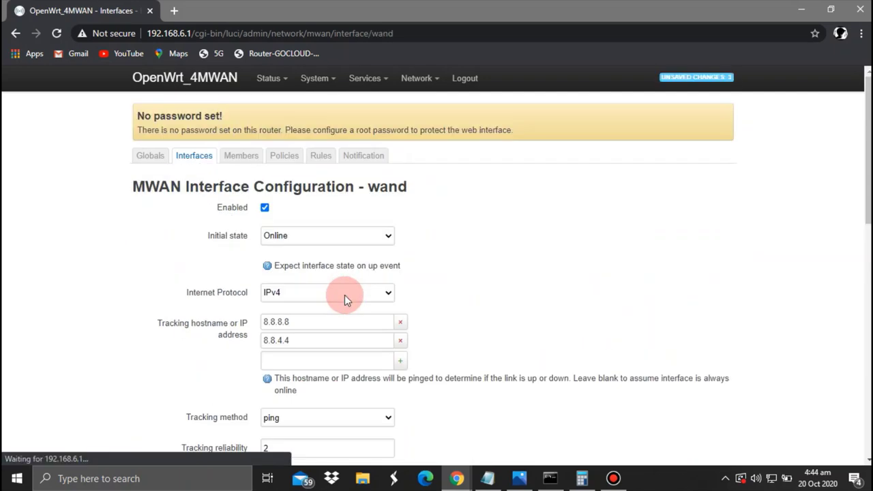
{"action": "scroll", "coordinate": [345, 295], "scroll_direction": "down", "scroll_amount": 3}
{"action": "scroll", "coordinate": [345, 320], "scroll_direction": "up", "scroll_amount": 4}
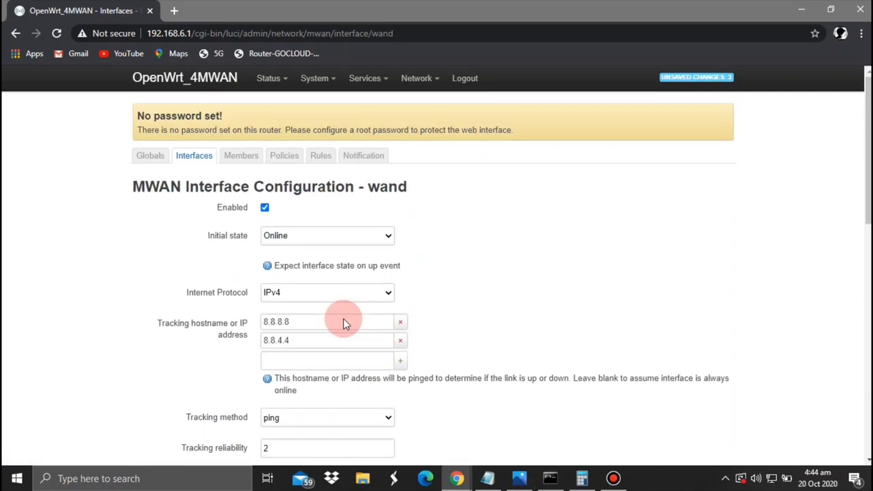
{"action": "mouse_move", "coordinate": [267, 83]}
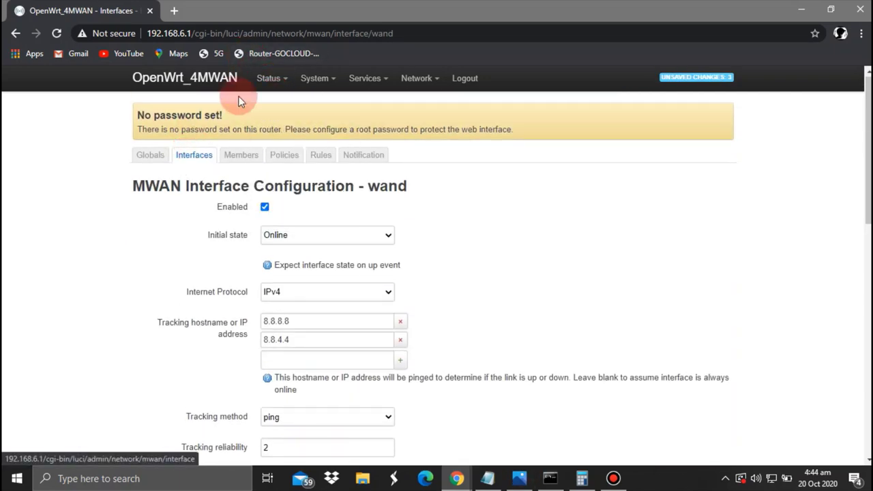
Open Status > Overview and scroll to MWAN Interfaces, with wanb online and the rest disabled.
{"action": "left_click", "coordinate": [275, 104]}
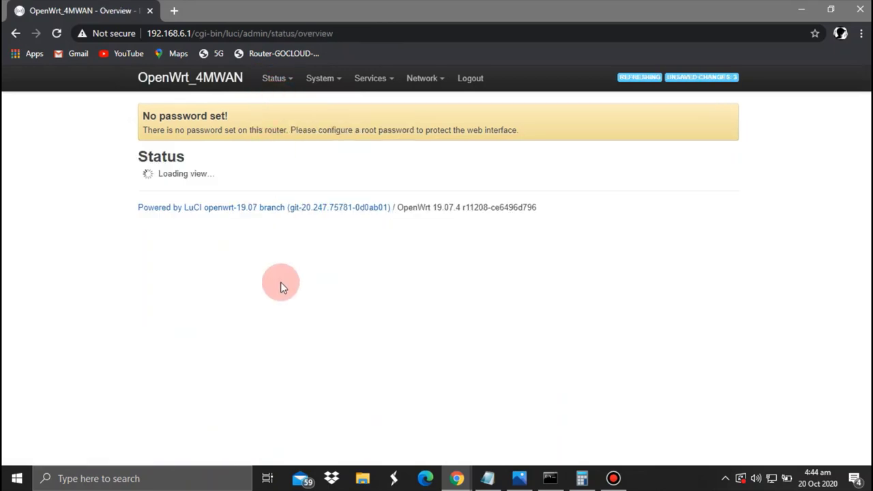
{"action": "scroll", "coordinate": [281, 282], "scroll_direction": "down", "scroll_amount": 3}
{"action": "scroll", "coordinate": [280, 281], "scroll_direction": "down", "scroll_amount": 10}
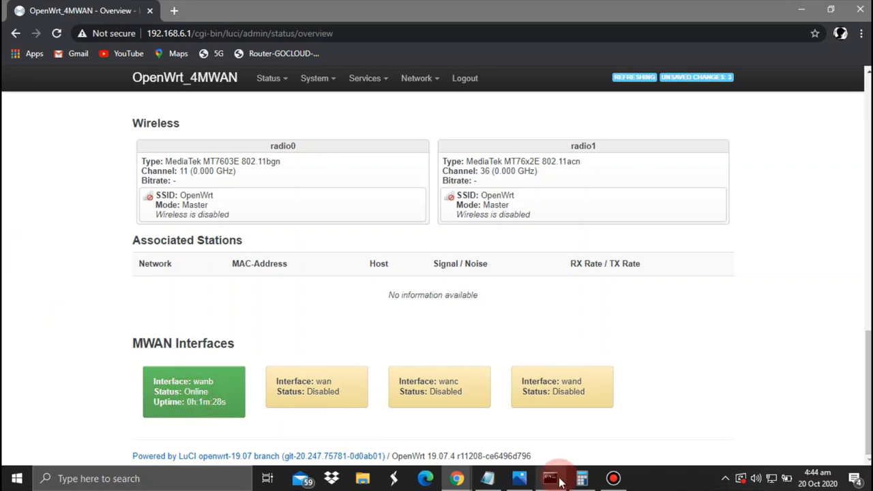
{"action": "left_click", "coordinate": [518, 478]}
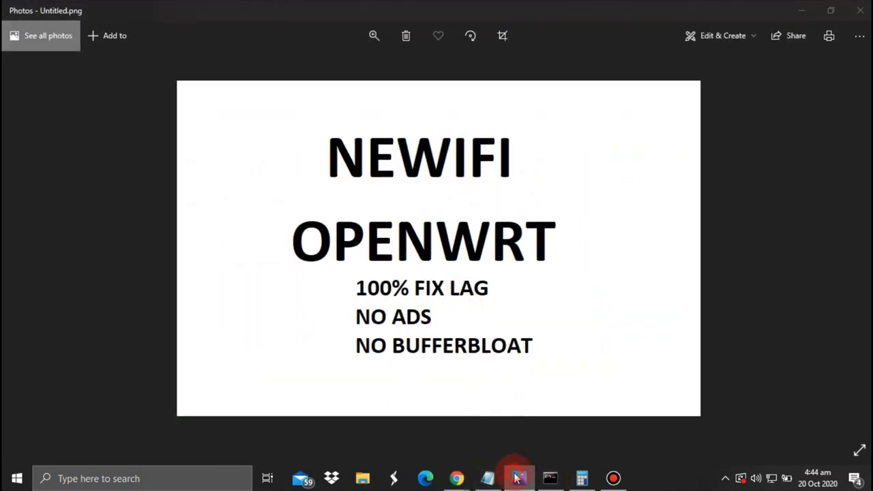
{"action": "left_click", "coordinate": [518, 478]}
{"action": "left_click", "coordinate": [517, 478]}
{"action": "left_click", "coordinate": [518, 478]}
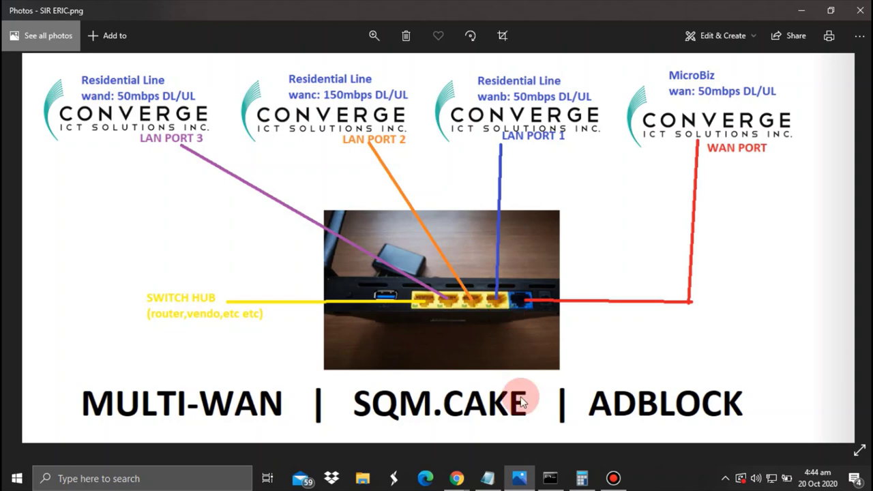
{"action": "left_click", "coordinate": [518, 478]}
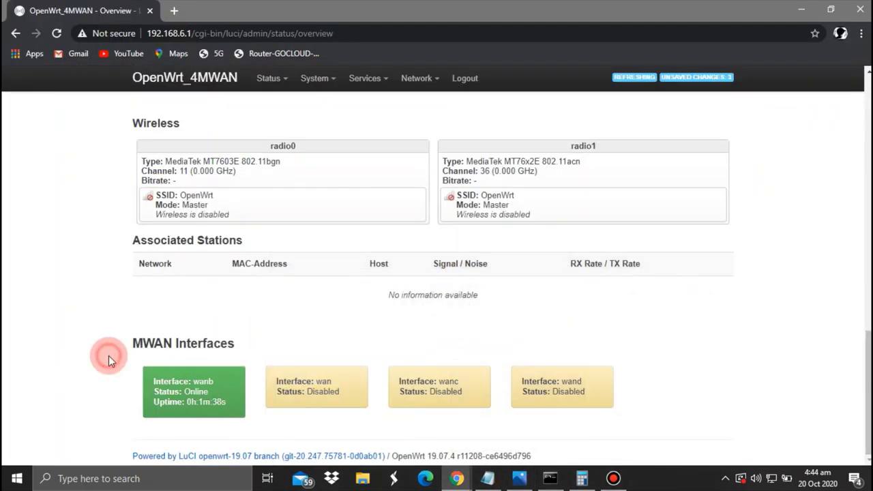
Review the 3 unsaved mwan3 flush_conntrack changes and Save & Apply them.
{"action": "left_click", "coordinate": [663, 81]}
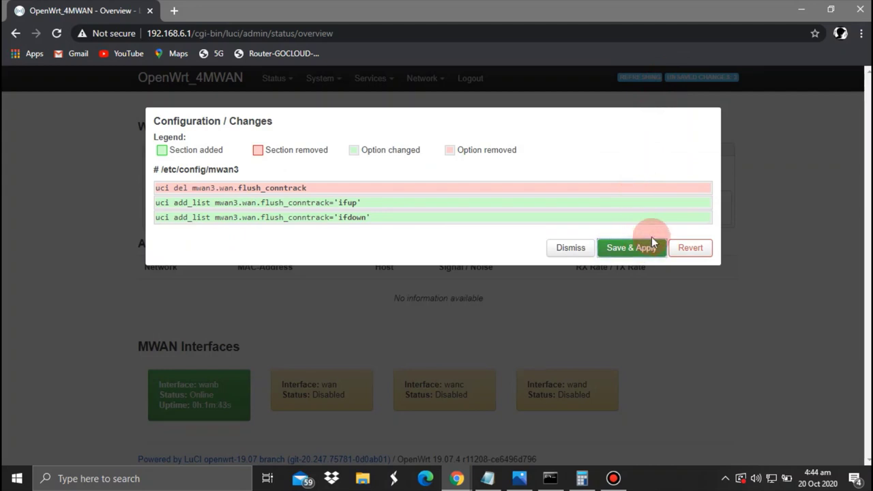
{"action": "left_click", "coordinate": [628, 248]}
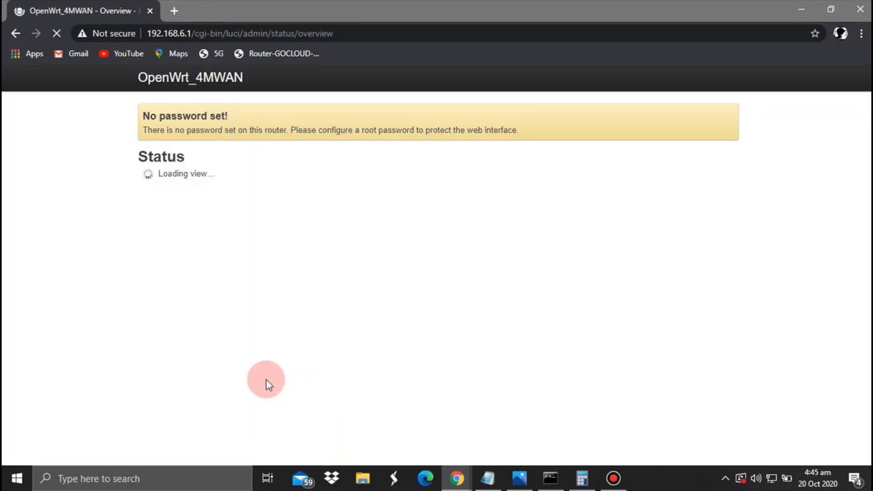
{"action": "left_click", "coordinate": [174, 10]}
{"action": "type", "text": "sp"}
{"action": "key", "text": "Return"}
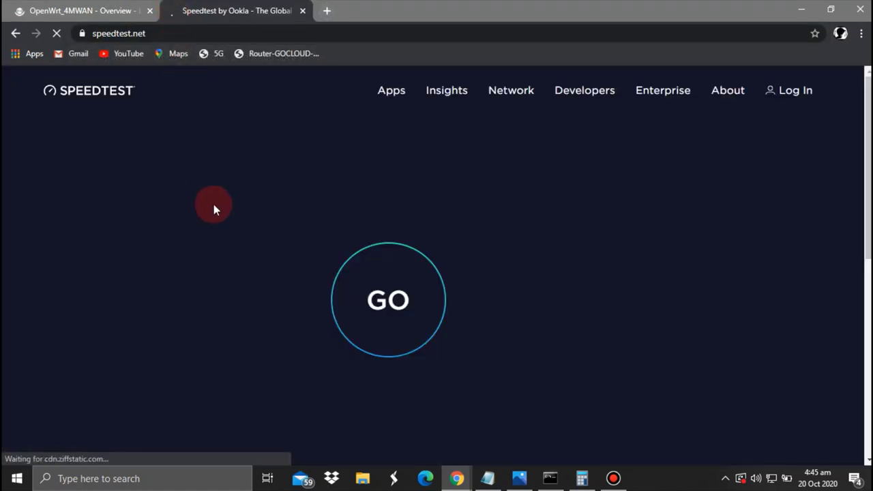
{"action": "scroll", "coordinate": [214, 205], "scroll_direction": "down", "scroll_amount": 1}
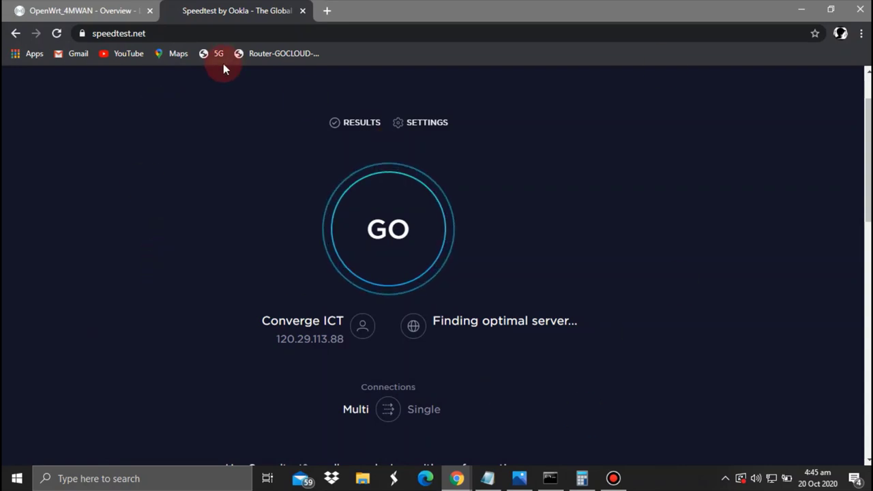
{"action": "left_click", "coordinate": [302, 10]}
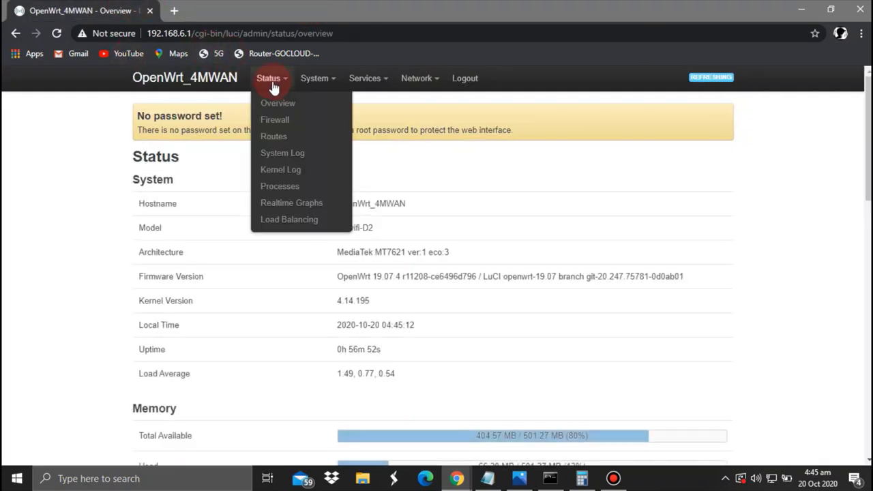
Highlight the Online wan and wanb MWAN status boxes, then bring up the Bandicam window.
{"action": "scroll", "coordinate": [34, 250], "scroll_direction": "down", "scroll_amount": 10}
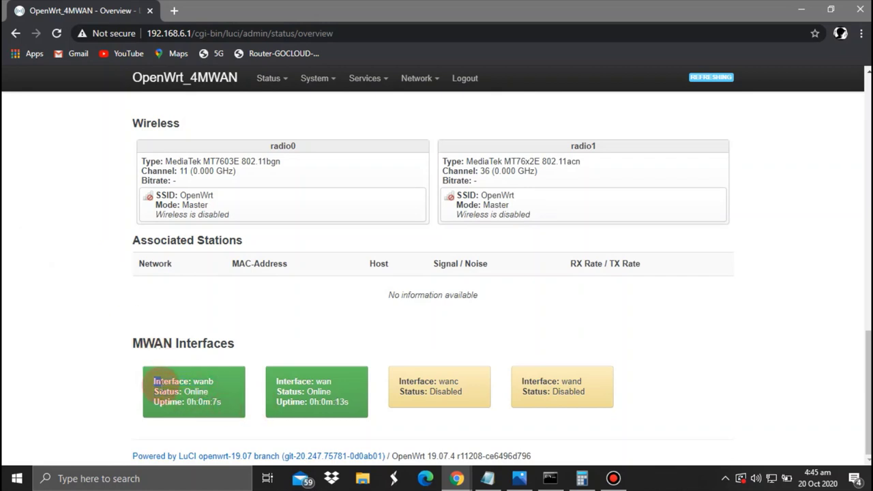
{"action": "left_click_drag", "start_coordinate": [353, 408], "coordinate": [276, 380]}
{"action": "left_click_drag", "start_coordinate": [226, 404], "coordinate": [389, 388]}
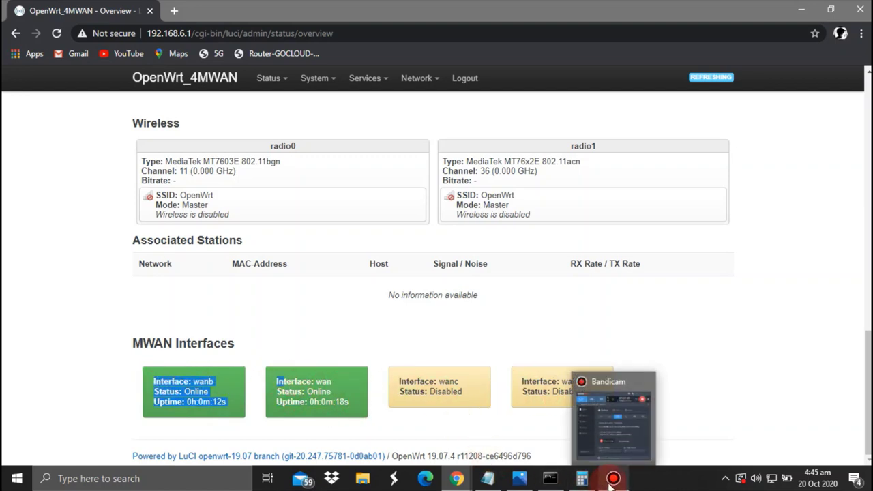
{"action": "scroll", "coordinate": [282, 280], "scroll_direction": "up", "scroll_amount": 8}
{"action": "scroll", "coordinate": [284, 285], "scroll_direction": "up", "scroll_amount": 5}
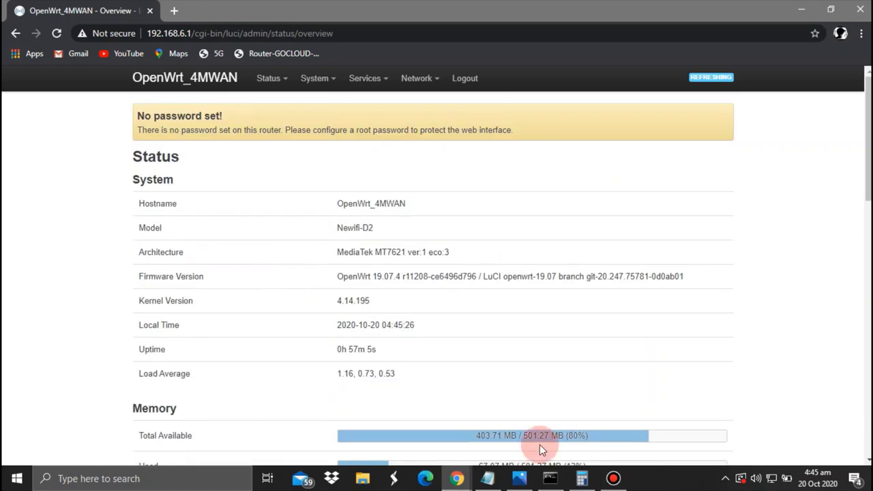
{"action": "left_click", "coordinate": [612, 478]}
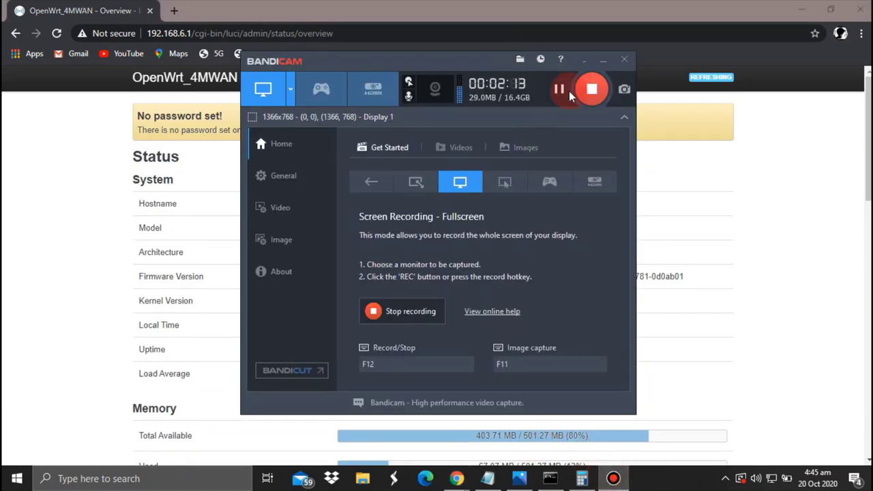